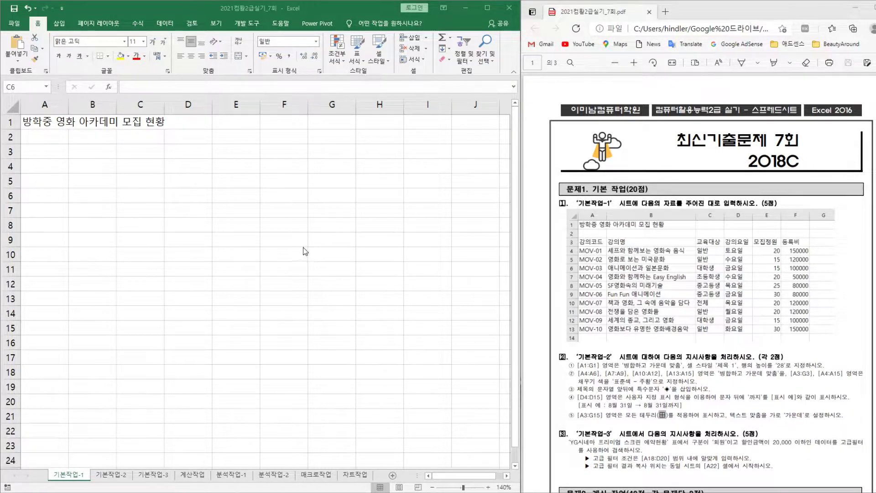
- Enter the headers 강의코드 in A3 and 강의명 in B3 of the 기본작업-1 sheet
{"action": "left_click", "coordinate": [49, 171]}
{"action": "left_click", "coordinate": [57, 167]}
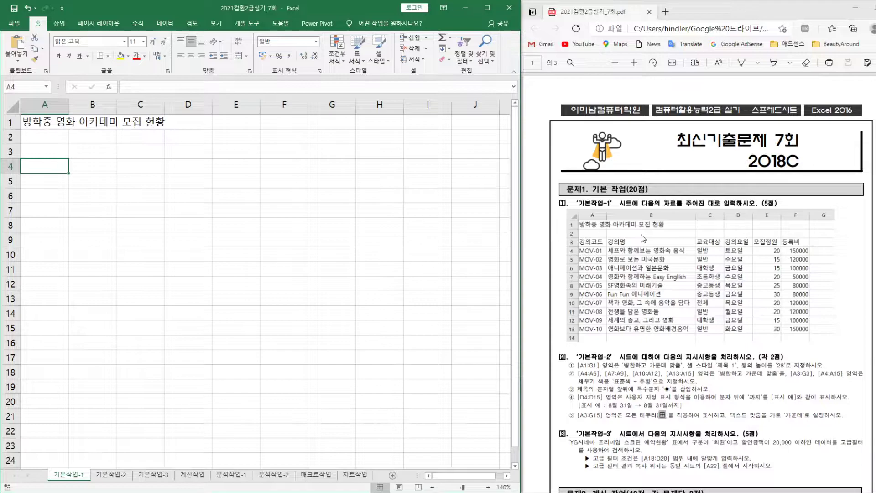
{"action": "left_click", "coordinate": [63, 155]}
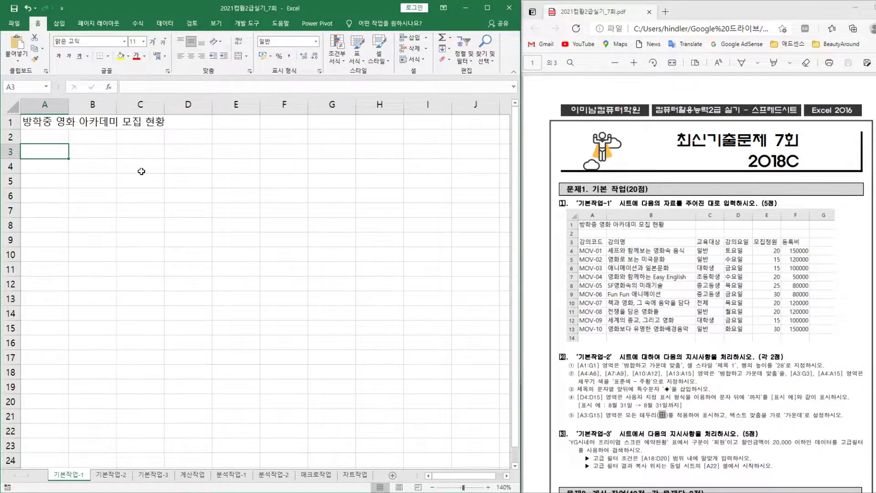
{"action": "type", "text": "rkddml"}
{"action": "key", "text": "BackSpace"}
{"action": "key", "text": "BackSpace"}
{"action": "key", "text": "BackSpace"}
{"action": "key", "text": "BackSpace"}
{"action": "key", "text": "BackSpace"}
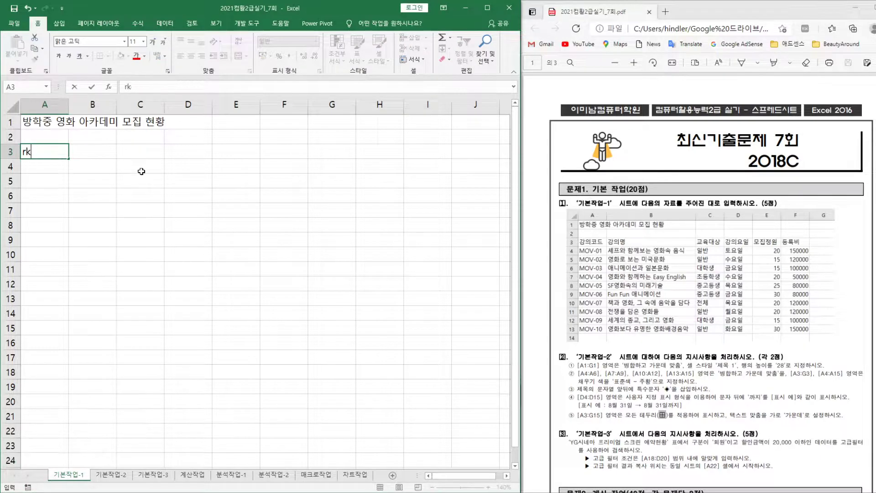
{"action": "type", "text": "강의코드"}
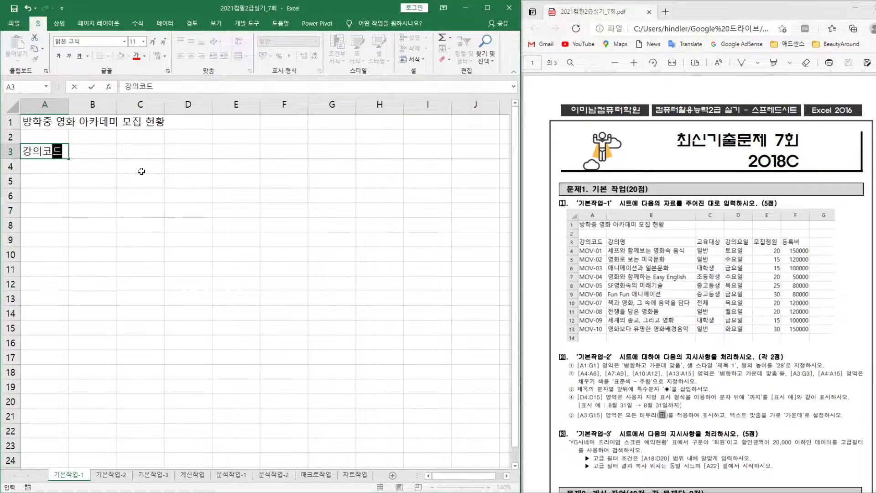
{"action": "key", "text": "Tab"}
{"action": "type", "text": "강의명"}
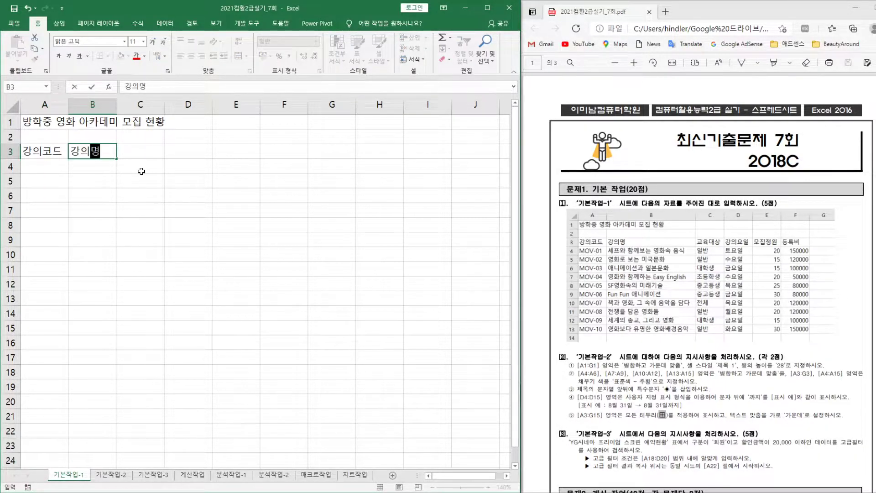
- Complete the header row by entering 교육대상, 강의요일, 모집정원 and 등록비 in C3:F3
{"action": "key", "text": "Tab"}
{"action": "type", "text": "교유육대상"}
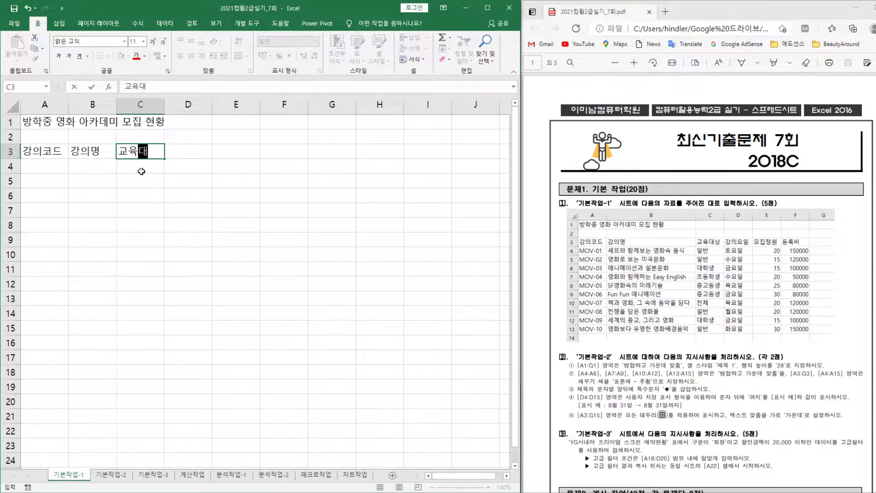
{"action": "key", "text": "Tab"}
{"action": "type", "text": "강의요일"}
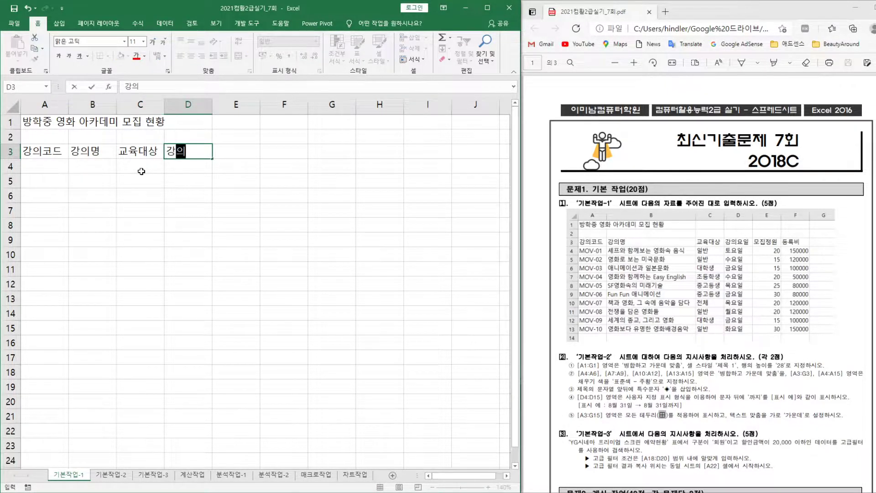
{"action": "key", "text": "Tab"}
{"action": "type", "text": "ㅁ모집"}
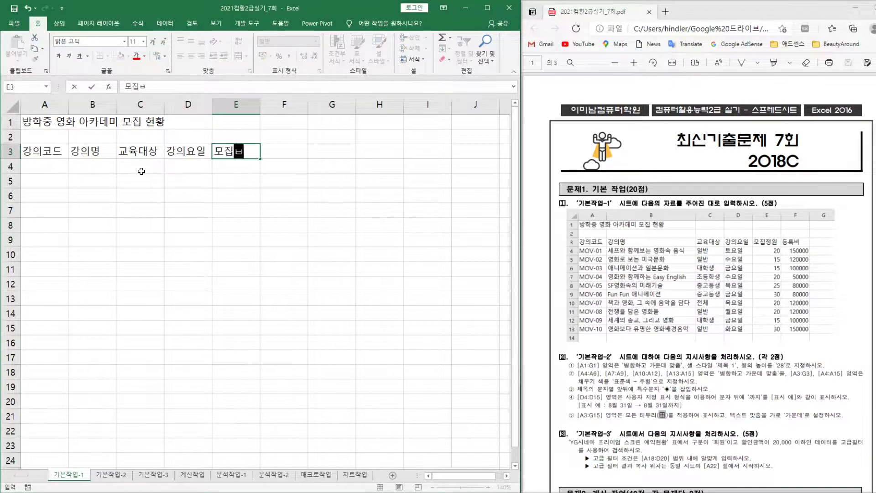
{"action": "type", "text": "주"}
{"action": "key", "text": "BackSpace"}
{"action": "type", "text": "정원"}
{"action": "key", "text": "Tab"}
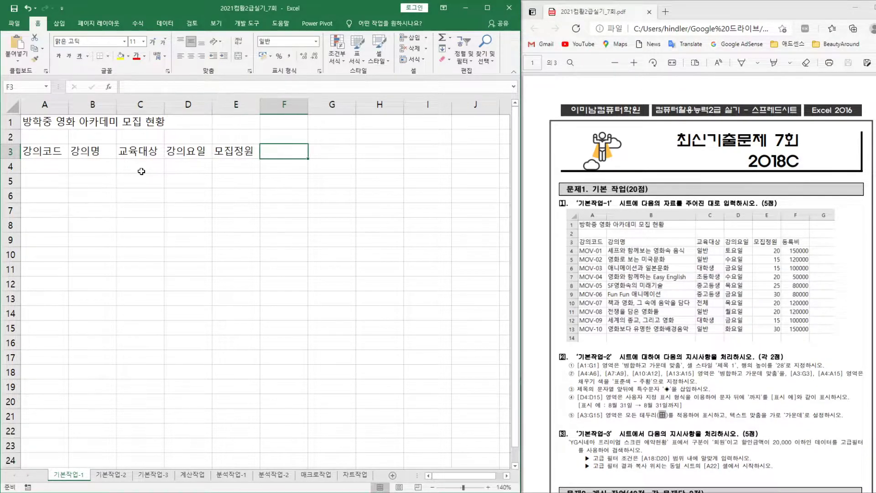
{"action": "type", "text": "등록ㅂ"}
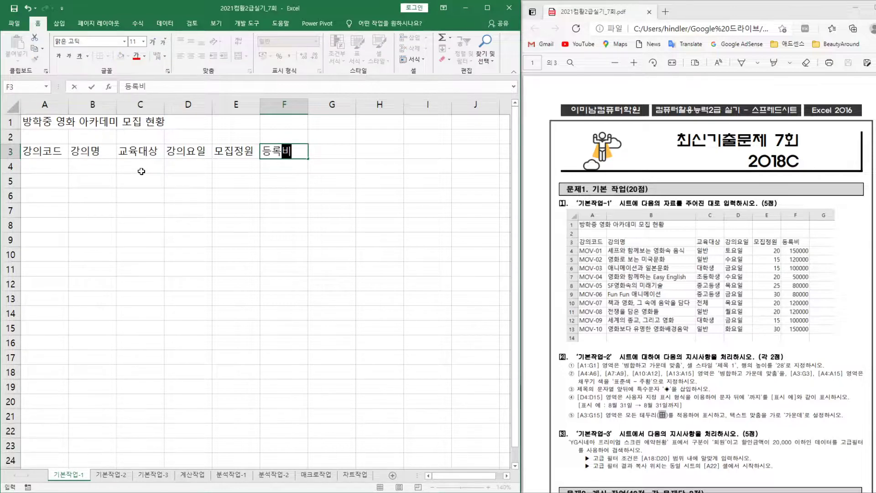
{"action": "key", "text": "Return"}
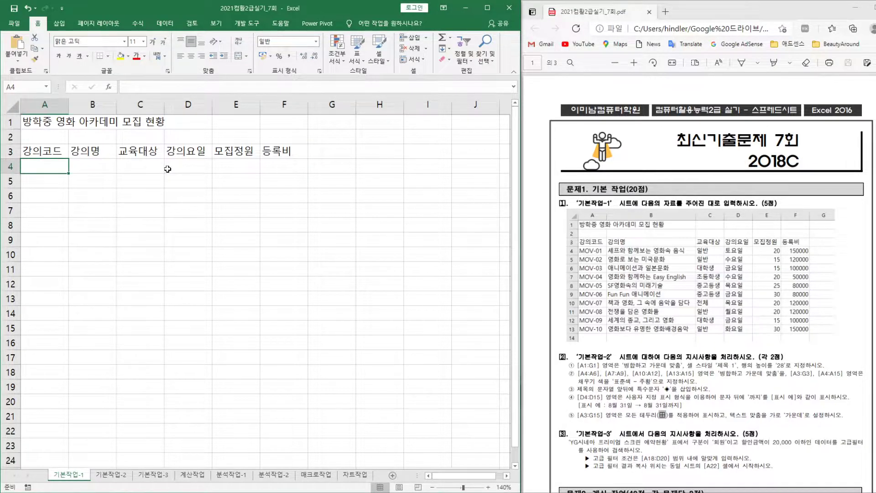
- Enter MOV-01 in A4 and fill the code series down to MOV-10 in A13
{"action": "type", "text": "MO"}
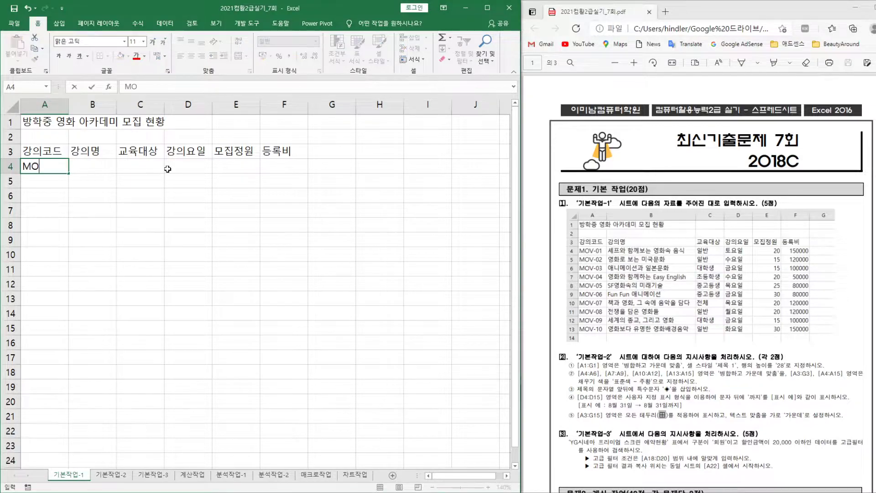
{"action": "type", "text": "V-01"}
{"action": "key", "text": "Return"}
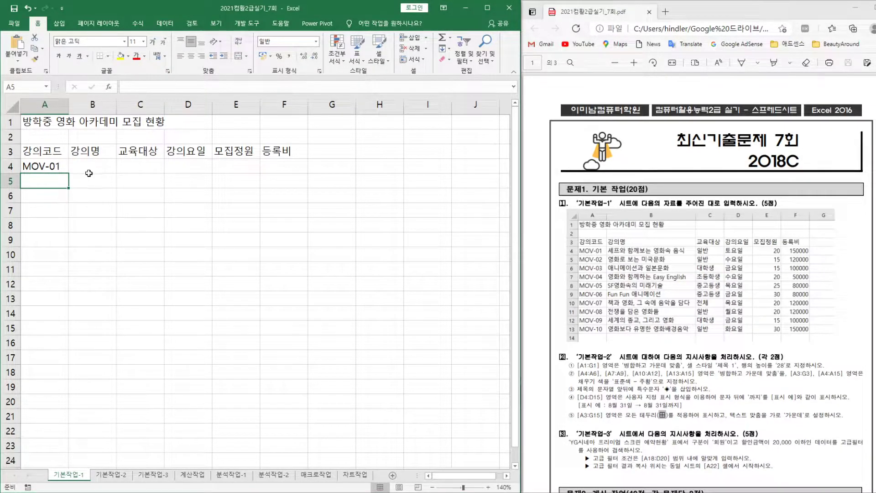
{"action": "left_click", "coordinate": [51, 166]}
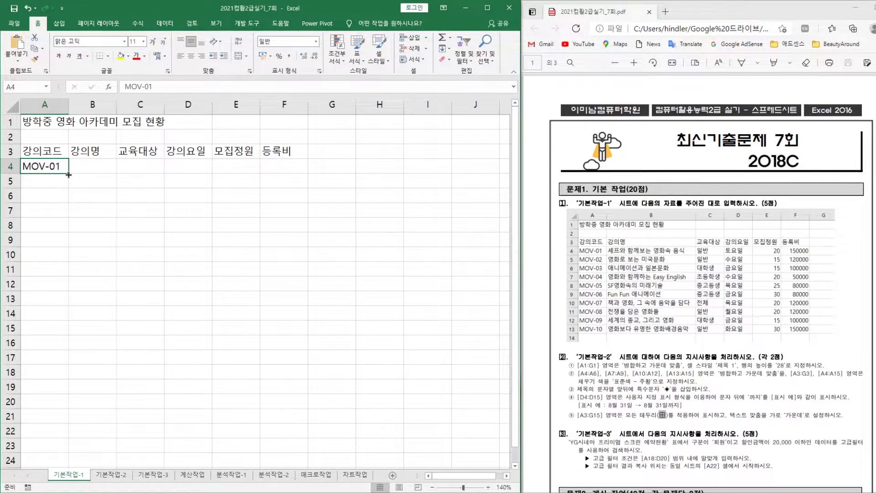
{"action": "left_click_drag", "start_coordinate": [70, 175], "coordinate": [67, 311]}
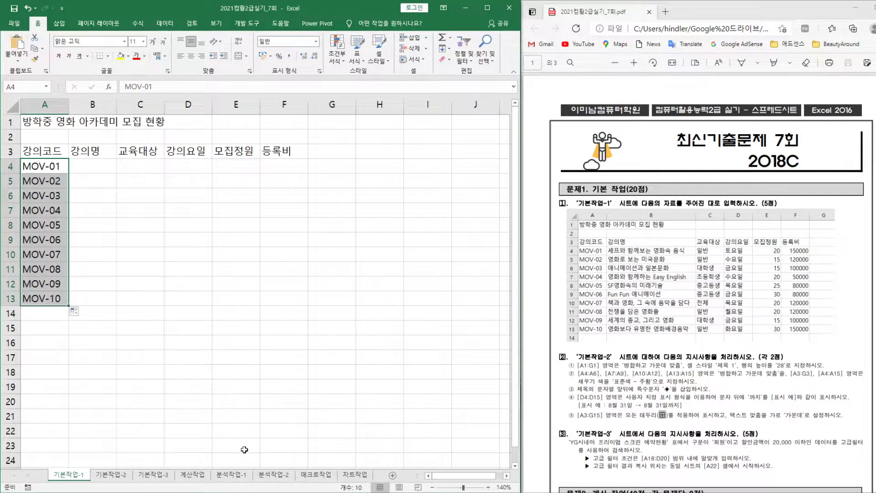
- Enter the lecture name 세프와 함께보는 영화속 음식 in B4 and widen column B to fit it
{"action": "left_click", "coordinate": [97, 166]}
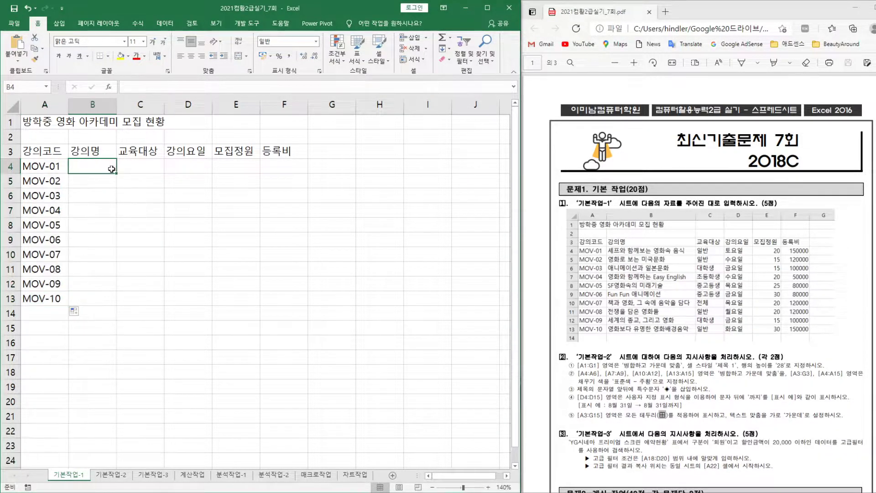
{"action": "type", "text": "tp"}
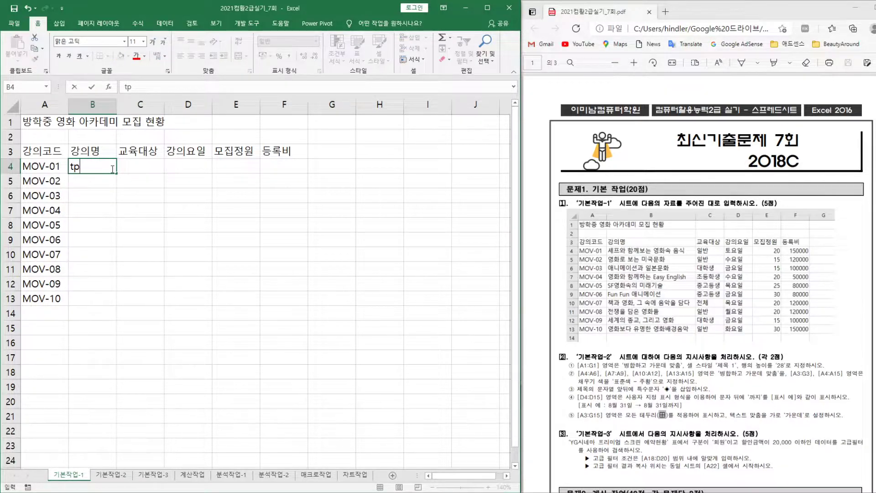
{"action": "type", "text": "세프와 함께"}
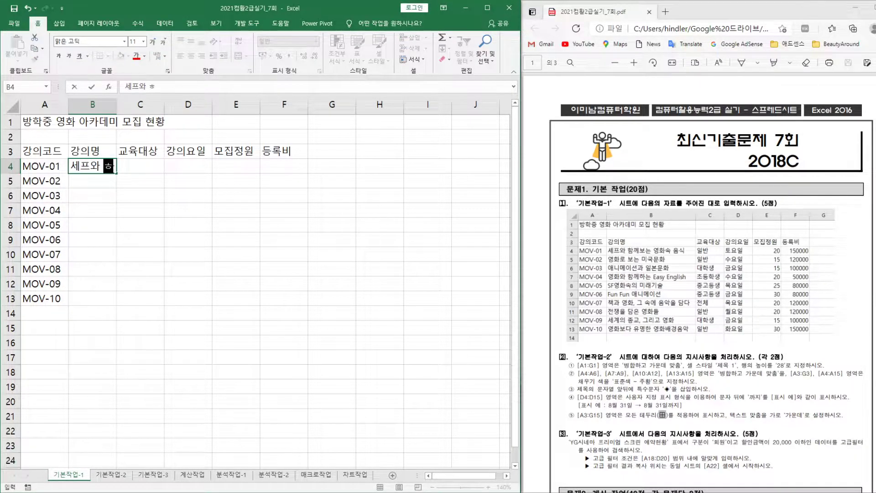
{"action": "type", "text": "보는 영화속 "}
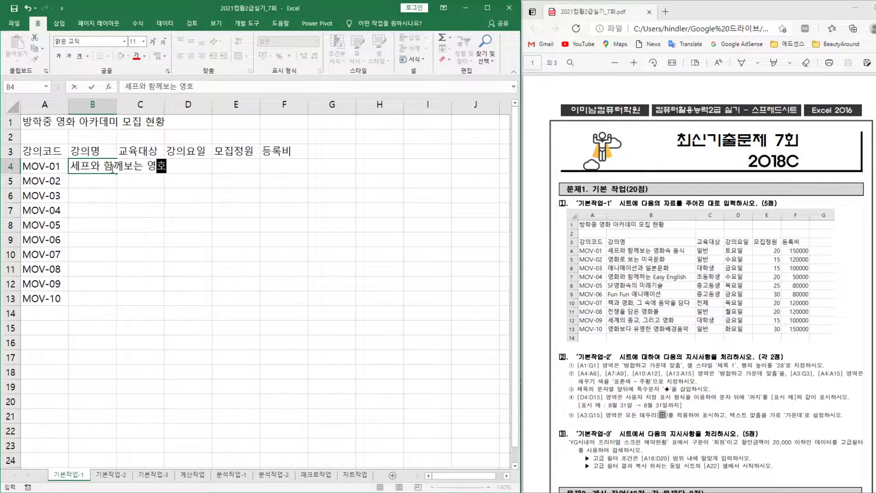
{"action": "type", "text": "음식"}
{"action": "key", "text": "Return"}
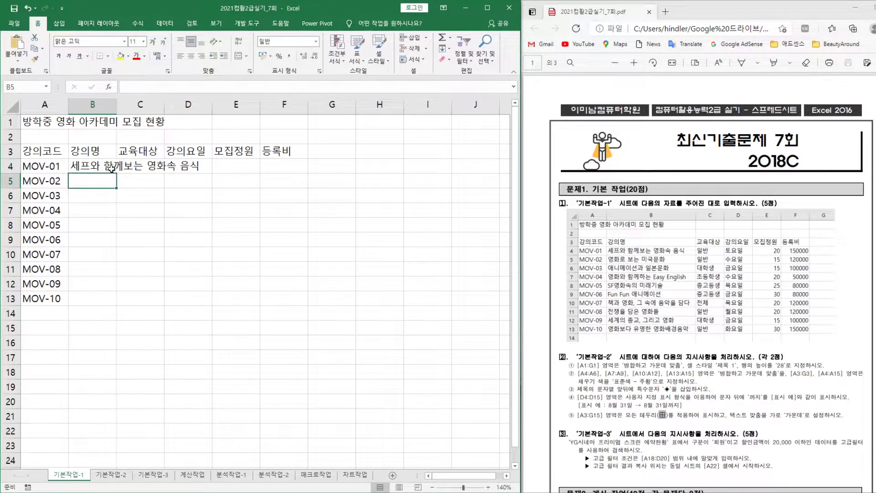
{"action": "mouse_move", "coordinate": [114, 110]}
{"action": "left_mouse_down"}
{"action": "mouse_move", "coordinate": [215, 110]}
{"action": "mouse_move", "coordinate": [108, 108]}
{"action": "left_mouse_up"}
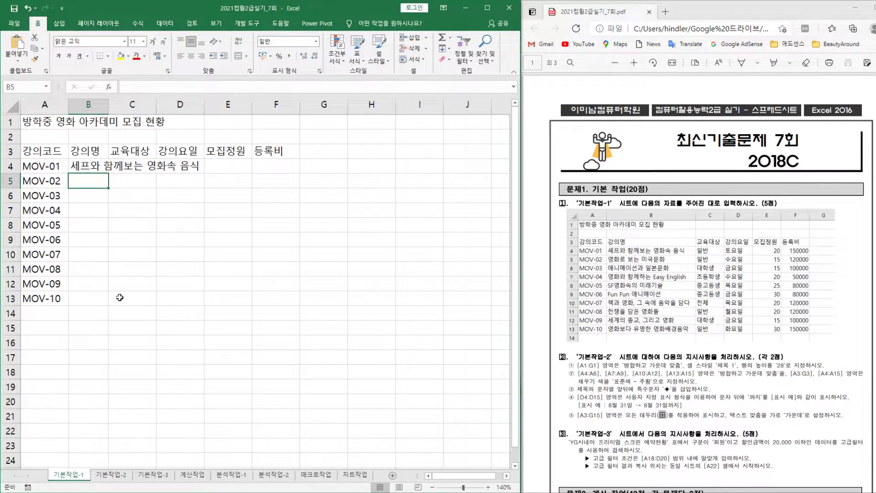
{"action": "double_click", "coordinate": [108, 104]}
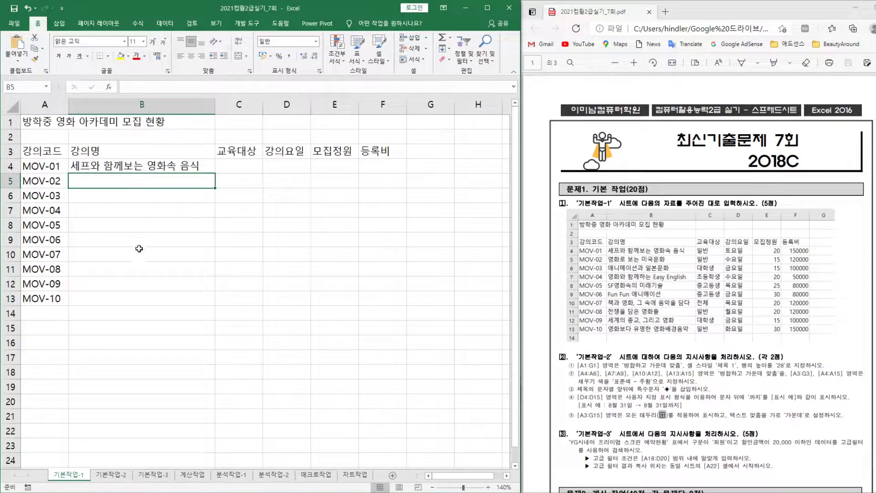
- Enter 일반, 일반 and 대학생 as the 교육대상 values in C4:C6
{"action": "left_click", "coordinate": [240, 167]}
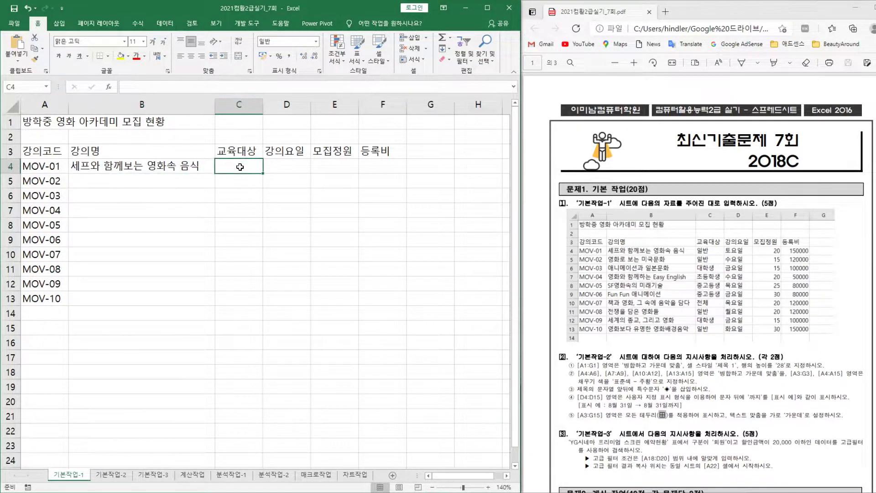
{"action": "type", "text": "일반"}
{"action": "key", "text": "Return"}
{"action": "type", "text": "일"}
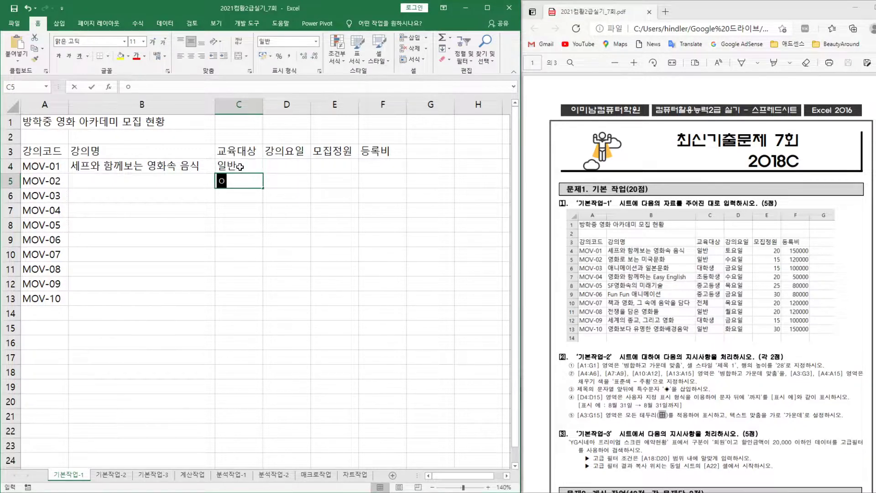
{"action": "key", "text": "Return"}
{"action": "type", "text": "대학생"}
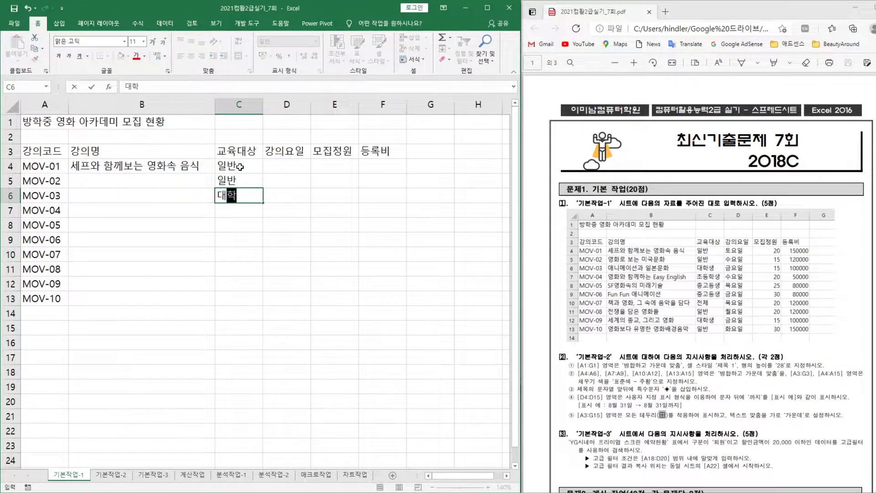
{"action": "key", "text": "Return"}
- Fill the header row A3:F3 with yellow
{"action": "left_click_drag", "start_coordinate": [50, 152], "coordinate": [383, 150]}
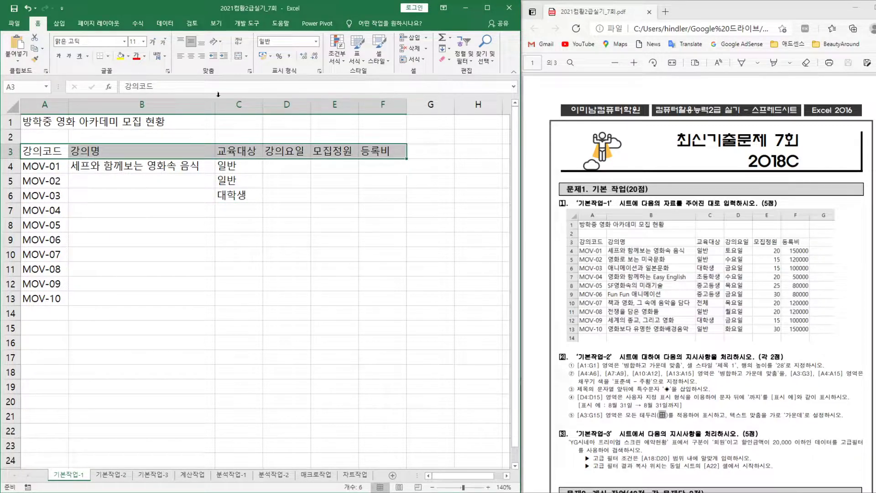
{"action": "left_click", "coordinate": [121, 55]}
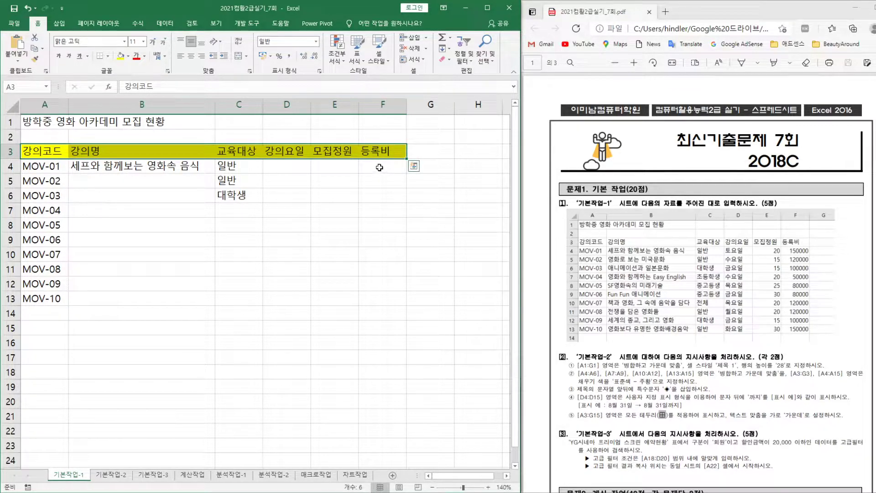
- Enter the 모집정원 values 20 in E4 and 15 in E5
{"action": "left_click", "coordinate": [341, 166]}
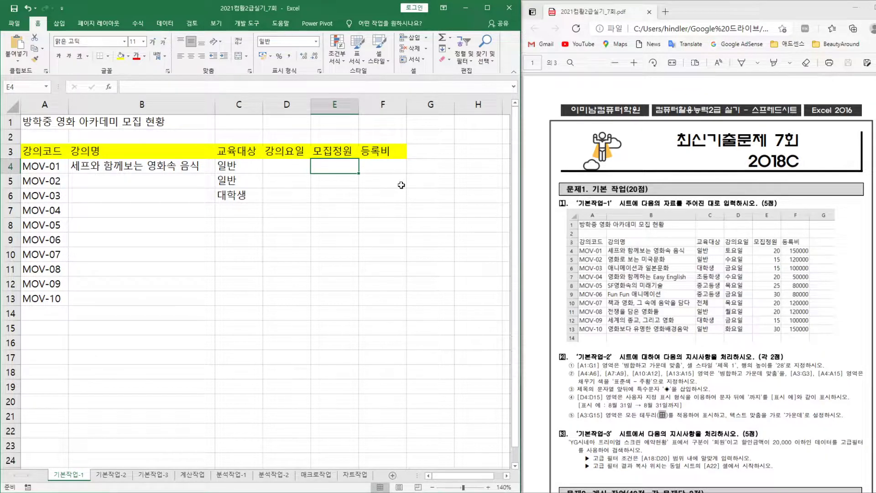
{"action": "type", "text": "20"}
{"action": "key", "text": "Return"}
{"action": "type", "text": "15"}
{"action": "key", "text": "Return"}
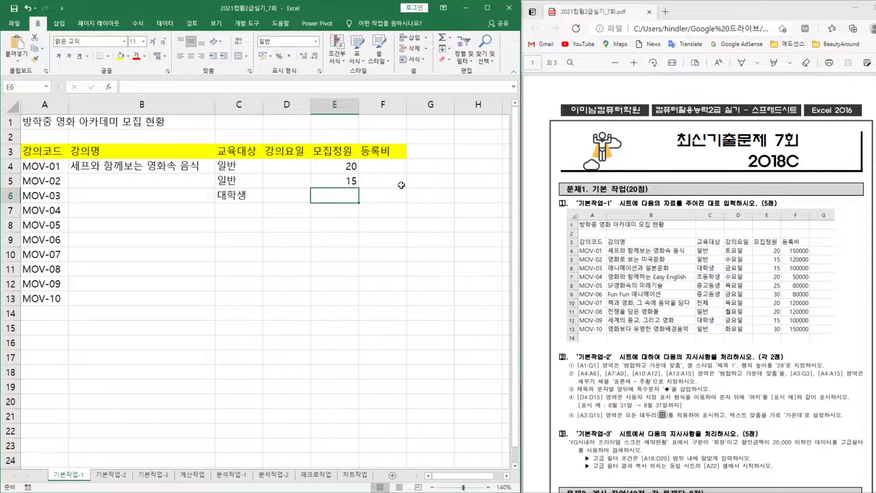
- Enter 150000 as the 등록비 of MOV-01 in F4
{"action": "key", "text": "Right"}
{"action": "key", "text": "Up"}
{"action": "key", "text": "Up"}
{"action": "type", "text": "15000"}
{"action": "key", "text": "Return"}
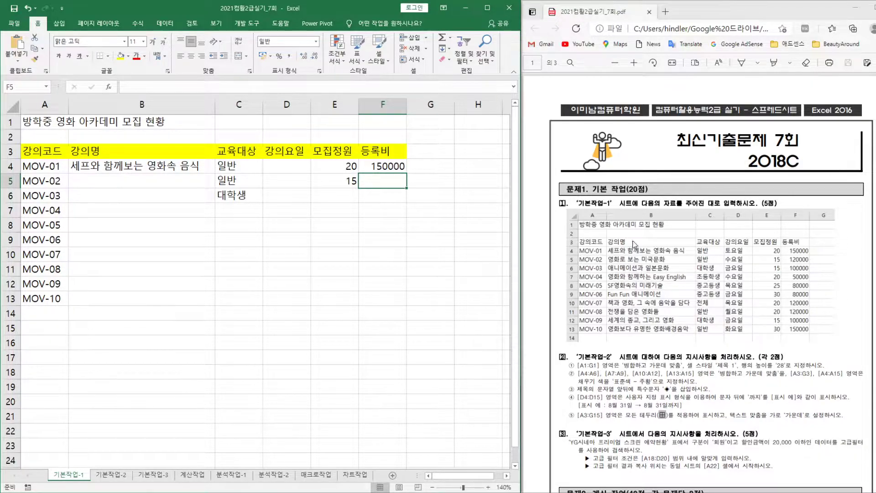
- Bring the 기본작업-2 instructions into view in the PDF and open the 기본작업-2 sheet
{"action": "scroll", "coordinate": [694, 294], "scroll_direction": "down", "scroll_amount": 2}
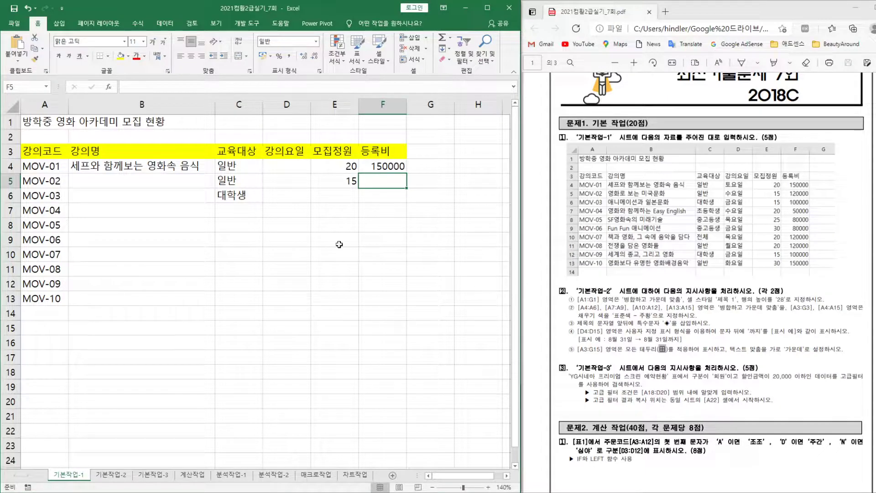
{"action": "left_click", "coordinate": [116, 475]}
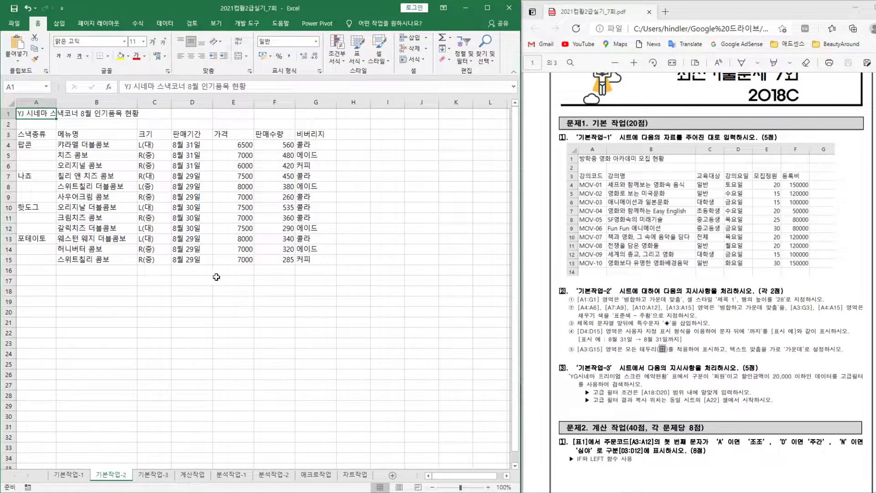
{"action": "left_click", "coordinate": [74, 474]}
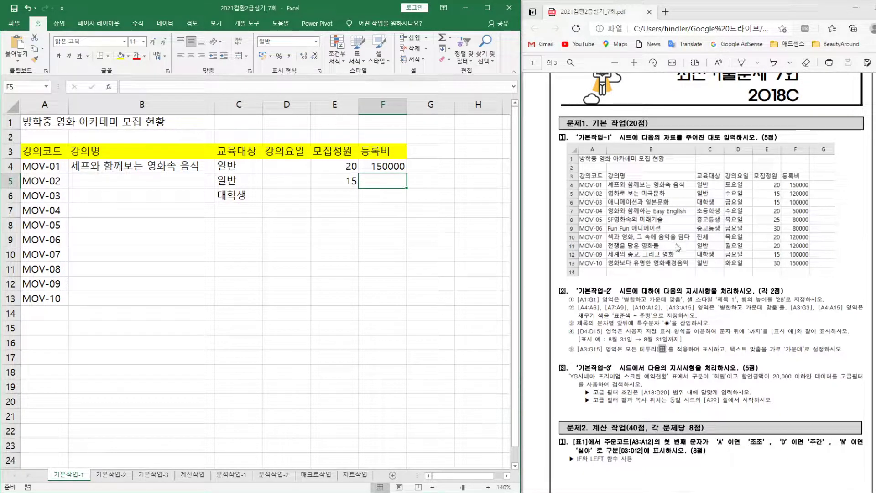
{"action": "scroll", "coordinate": [678, 247], "scroll_direction": "down", "scroll_amount": 3}
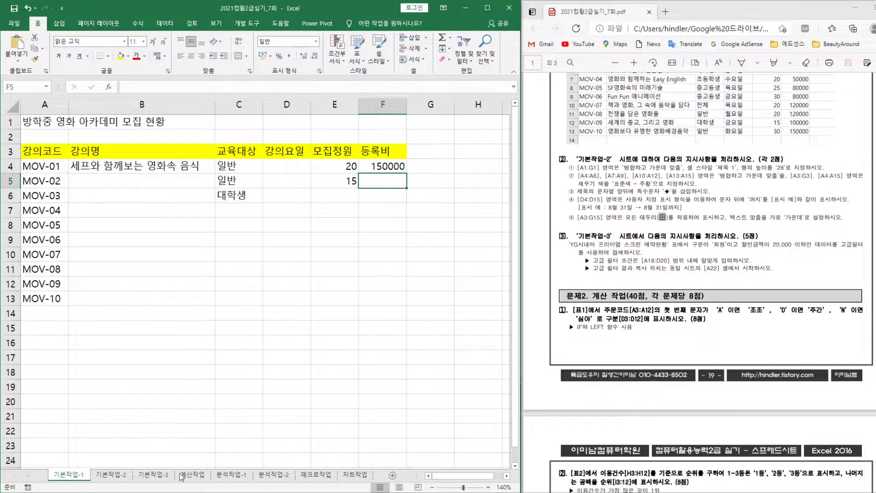
{"action": "left_click", "coordinate": [111, 473]}
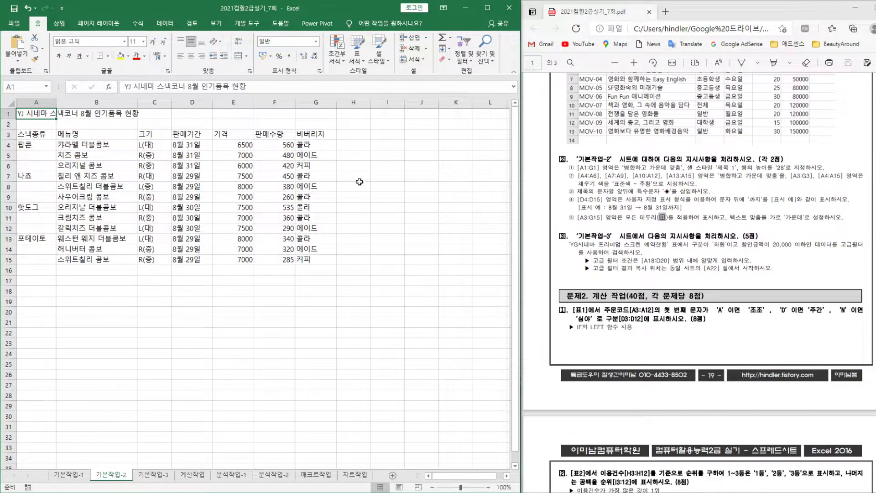
- Merge and center the title range A1:G1 and apply the 제목 1 cell style to it
{"action": "left_click", "coordinate": [488, 487]}
{"action": "left_click", "coordinate": [488, 486]}
{"action": "left_click", "coordinate": [488, 487]}
{"action": "left_click", "coordinate": [488, 486]}
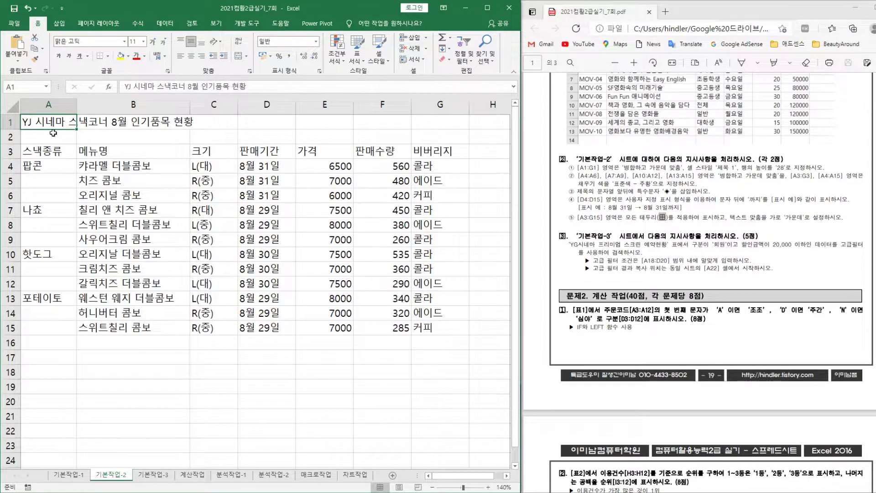
{"action": "left_click_drag", "start_coordinate": [47, 121], "coordinate": [432, 118]}
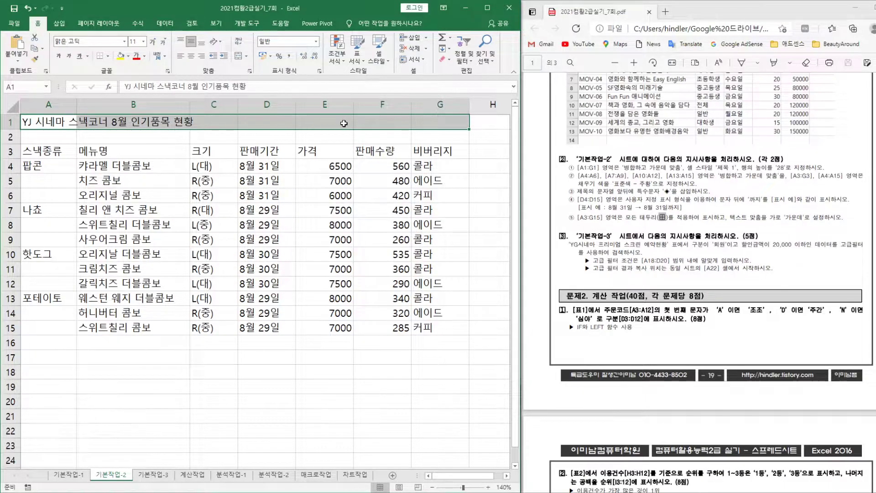
{"action": "left_click", "coordinate": [238, 56]}
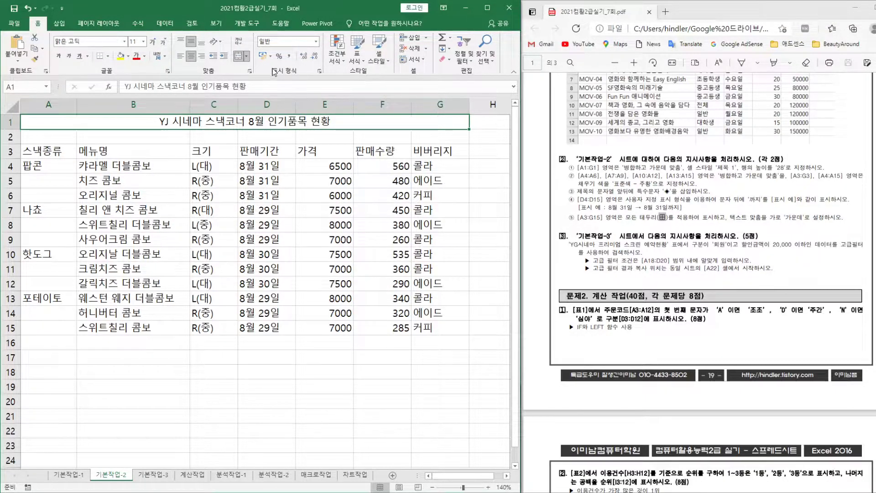
{"action": "left_click", "coordinate": [385, 62]}
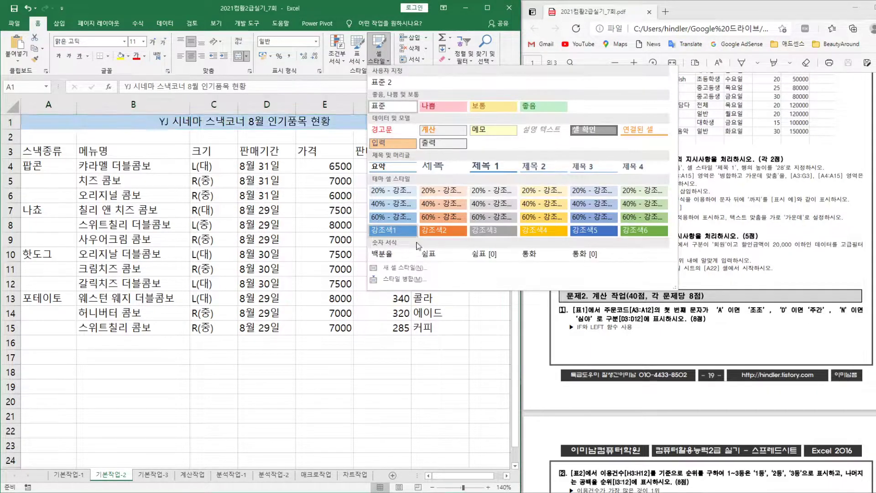
{"action": "left_click", "coordinate": [492, 165]}
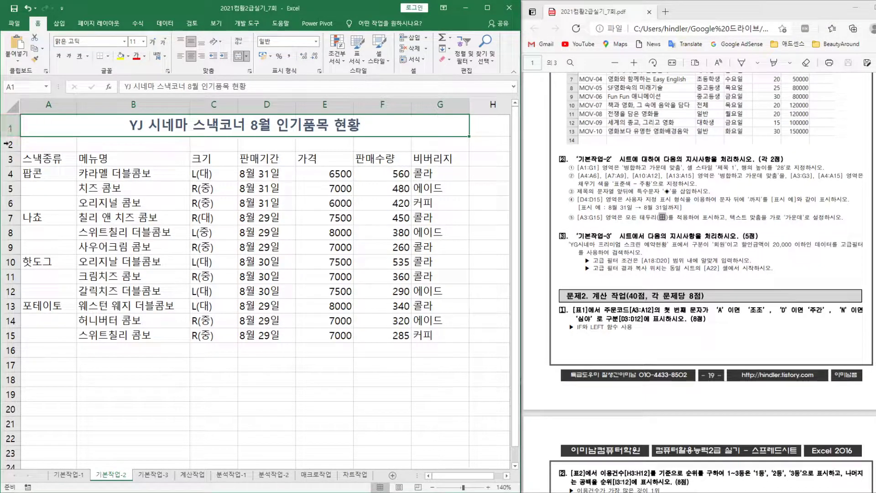
- Set the height of row 1 to 28
{"action": "right_click", "coordinate": [13, 130]}
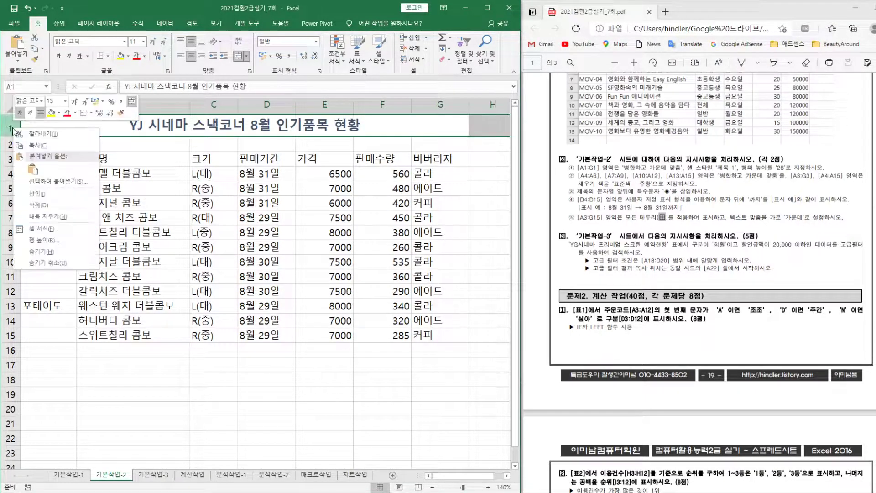
{"action": "left_click", "coordinate": [52, 244]}
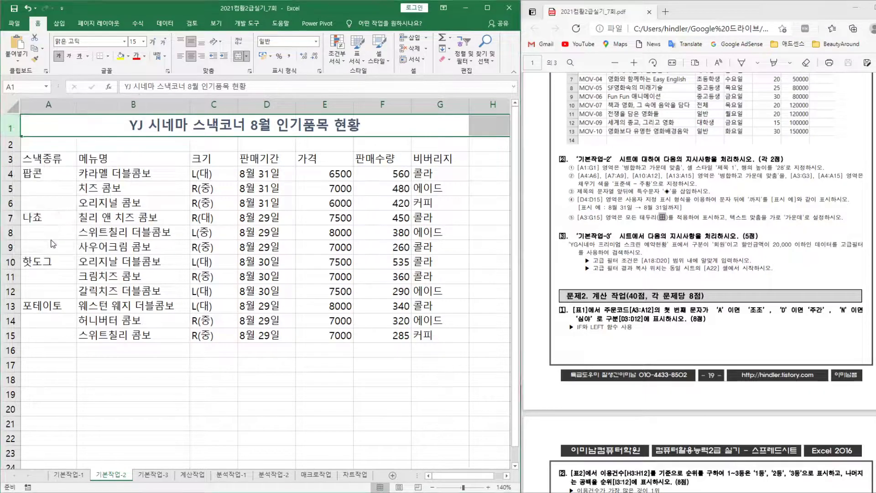
{"action": "type", "text": "28"}
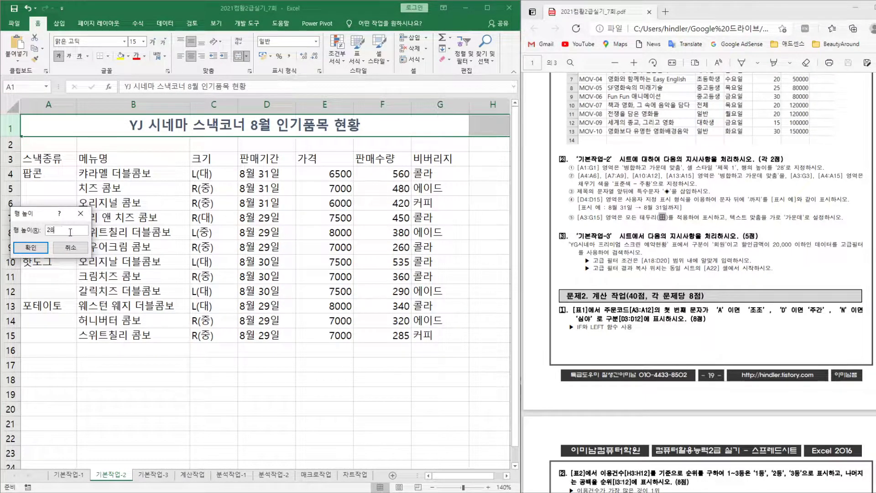
{"action": "key", "text": "Return"}
- Resize row 1 freehand to a height of about 28.5 and reset it to exactly 28
{"action": "left_click_drag", "start_coordinate": [13, 137], "coordinate": [14, 140]}
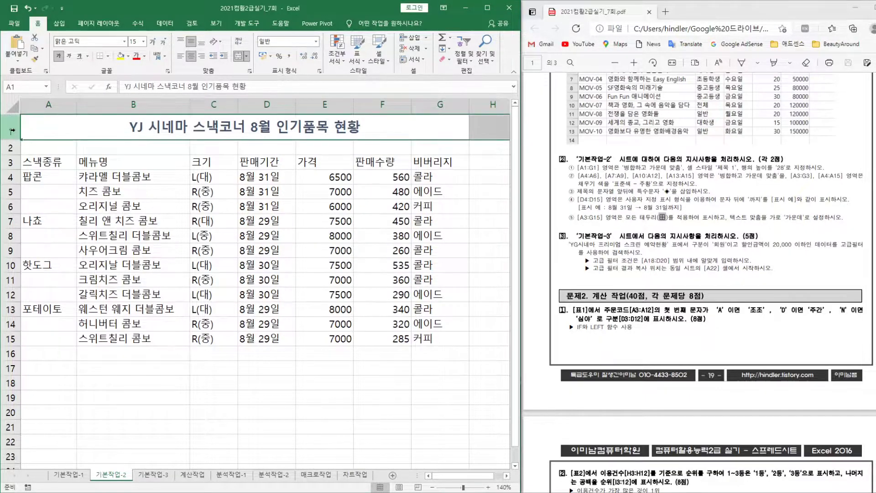
{"action": "right_click", "coordinate": [10, 131]}
{"action": "left_click", "coordinate": [63, 240]}
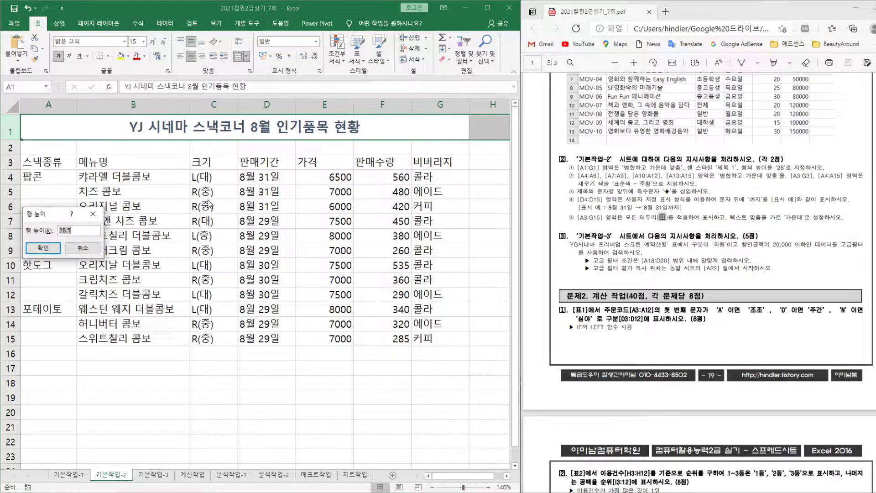
{"action": "type", "text": "28"}
{"action": "key", "text": "Return"}
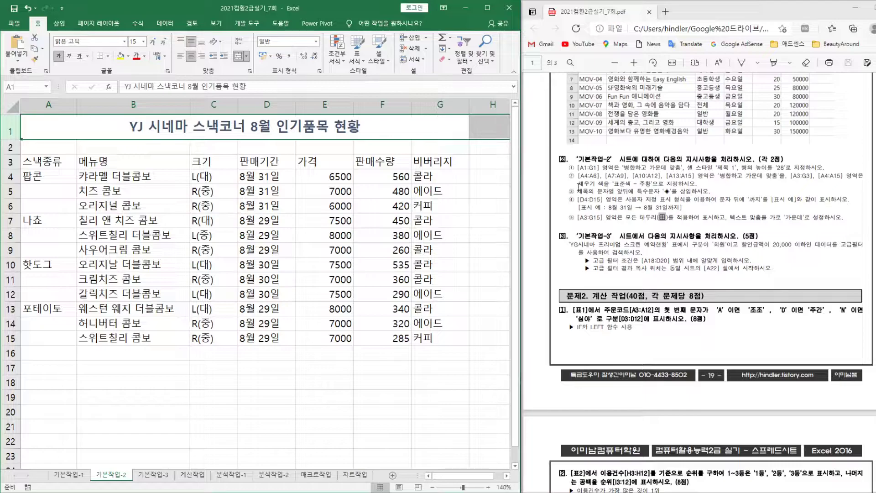
- Merge and center A4:A6, A7:A9, A10:A12 and A13:A15 separately, and fill A3:G3 and A4:A15 with the standard orange (주황)
{"action": "left_click_drag", "start_coordinate": [44, 176], "coordinate": [45, 339]}
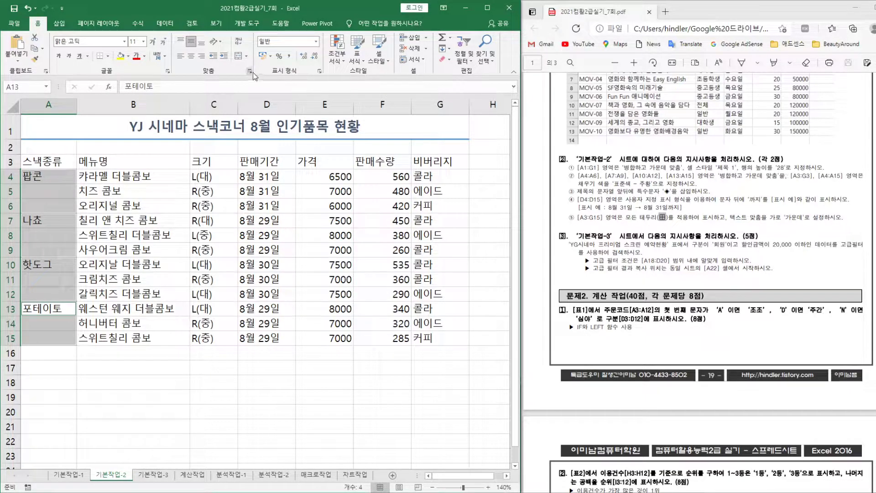
{"action": "left_click", "coordinate": [238, 56]}
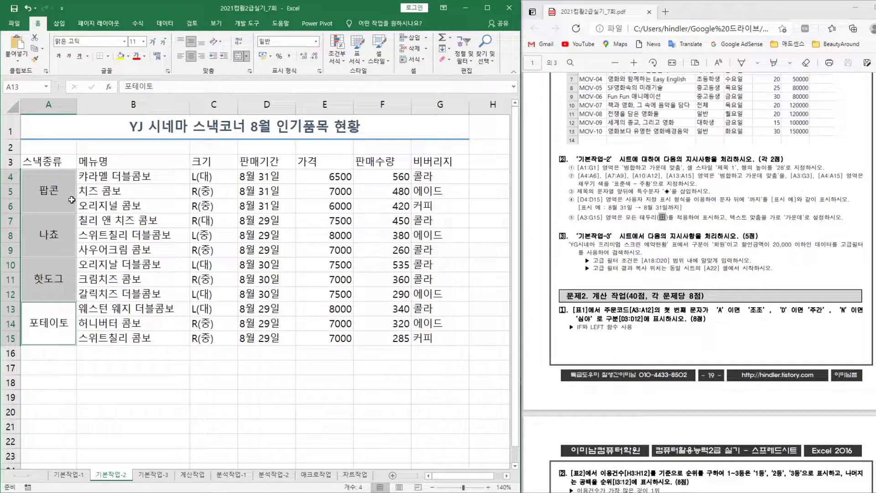
{"action": "left_click", "coordinate": [69, 160]}
{"action": "left_click_drag", "start_coordinate": [68, 160], "coordinate": [443, 161]}
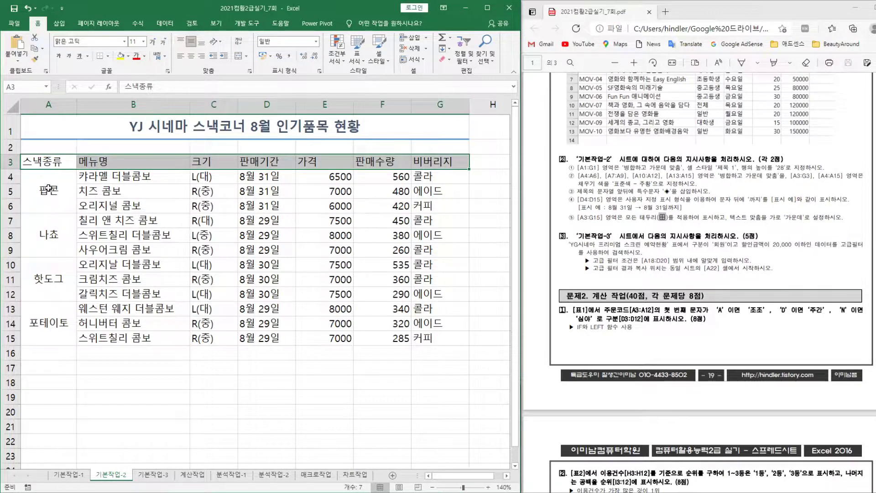
{"action": "left_click", "coordinate": [49, 203], "text": "ctrl"}
{"action": "left_click_drag", "start_coordinate": [49, 203], "coordinate": [49, 330]}
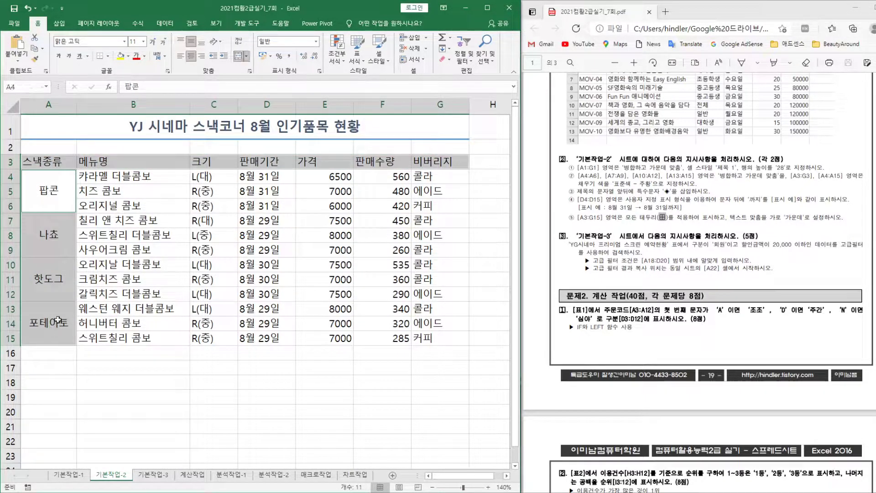
{"action": "left_click", "coordinate": [128, 56]}
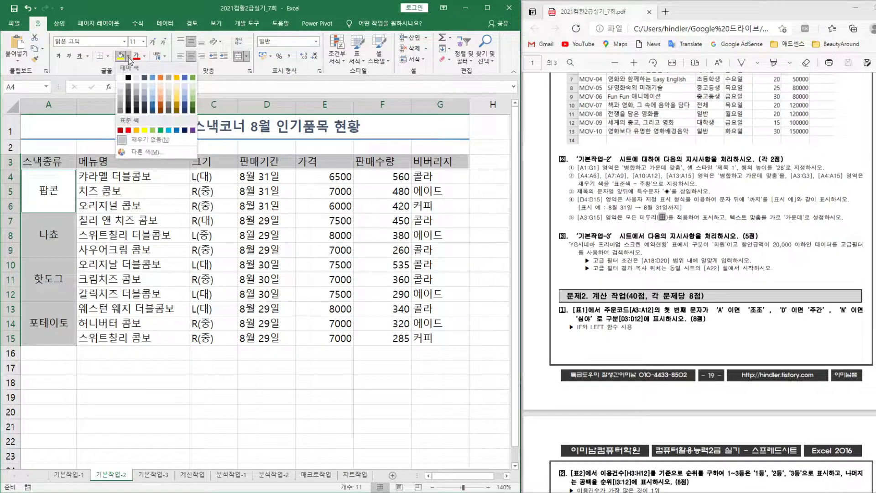
{"action": "left_click", "coordinate": [136, 131]}
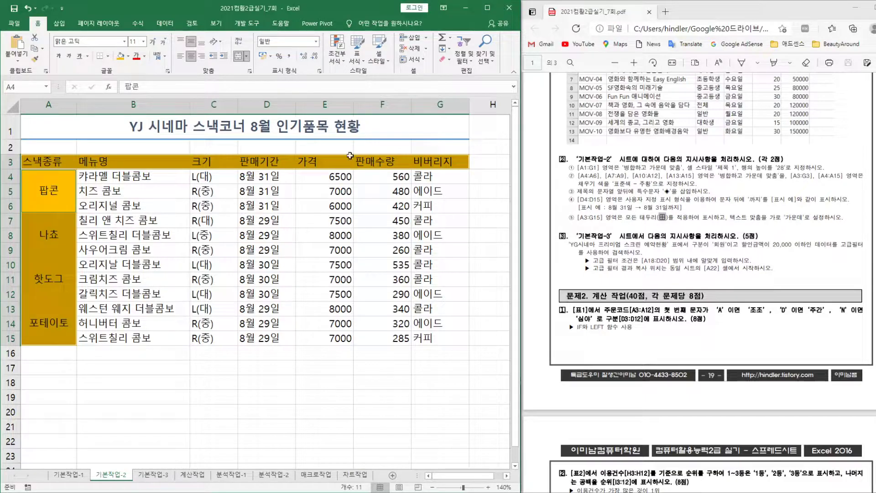
- Insert the special character ◈ before and after the title text in A1, and select the 판매기간 cells D4:D15
{"action": "double_click", "coordinate": [132, 128]}
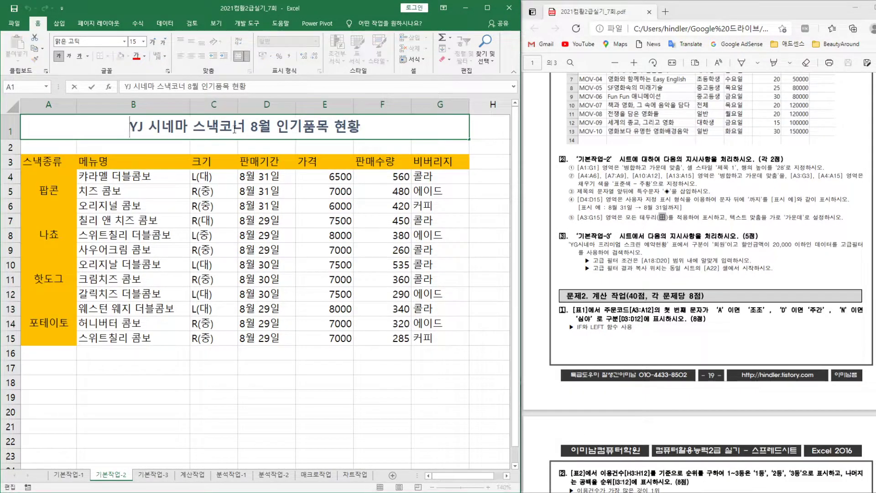
{"action": "type", "text": "ㅁ"}
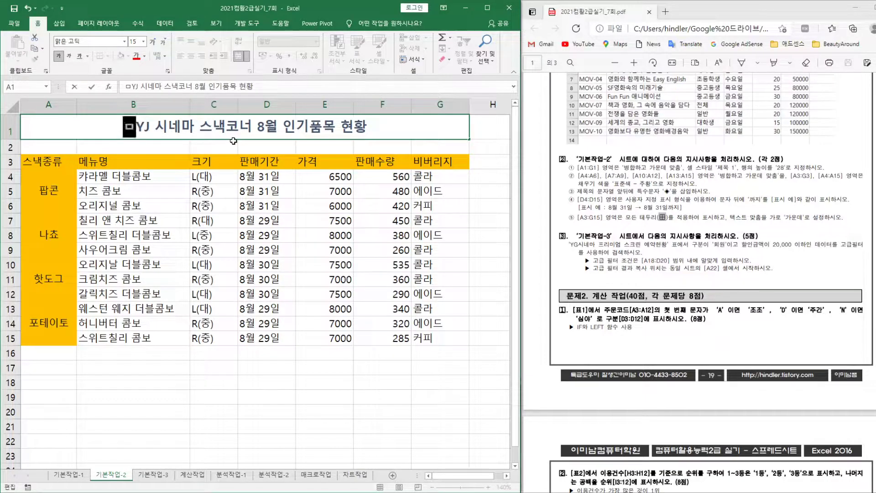
{"action": "key", "text": "Hangul_Hanja"}
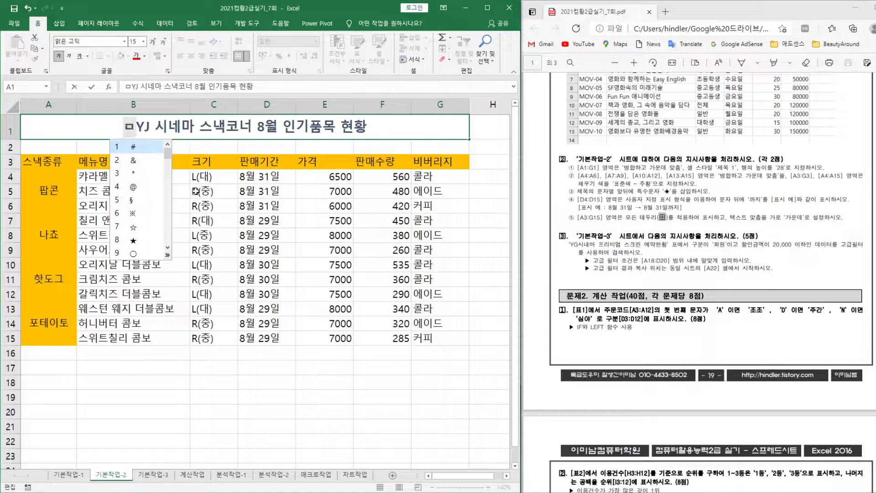
{"action": "key", "text": "Tab"}
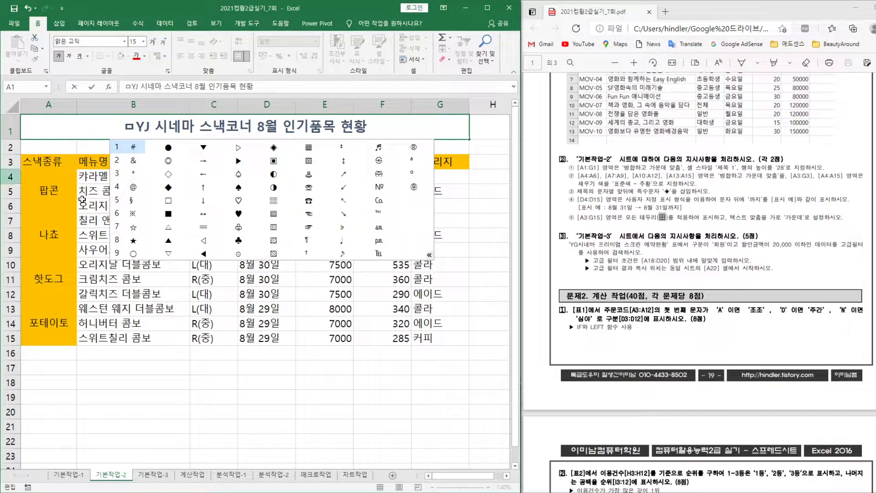
{"action": "left_click", "coordinate": [273, 148]}
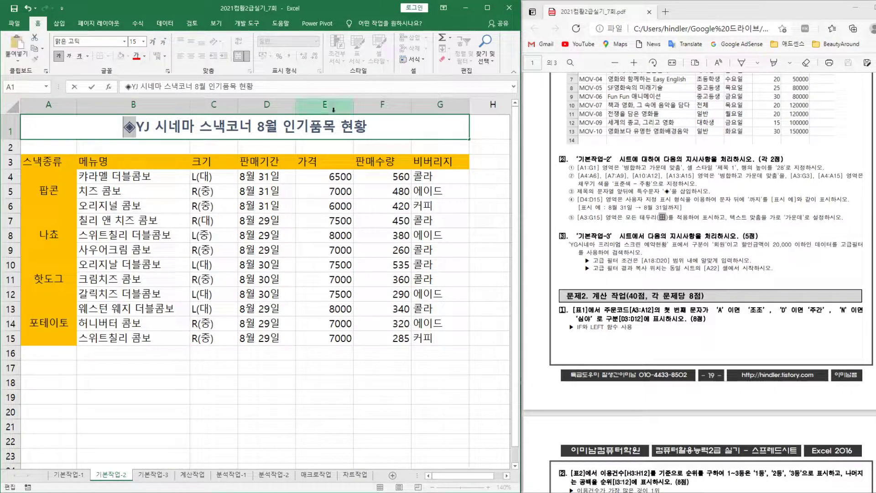
{"action": "left_click", "coordinate": [422, 126]}
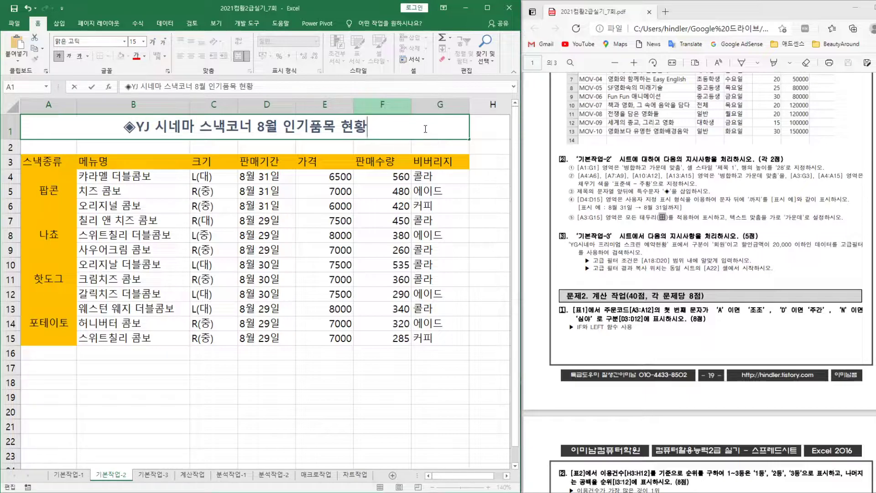
{"action": "type", "text": "◆"}
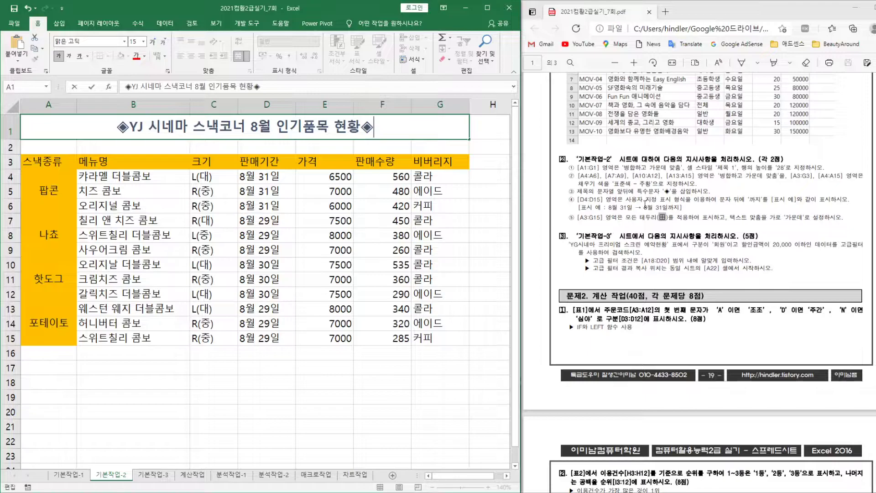
{"action": "left_click", "coordinate": [269, 176]}
{"action": "left_click_drag", "start_coordinate": [269, 181], "coordinate": [274, 340]}
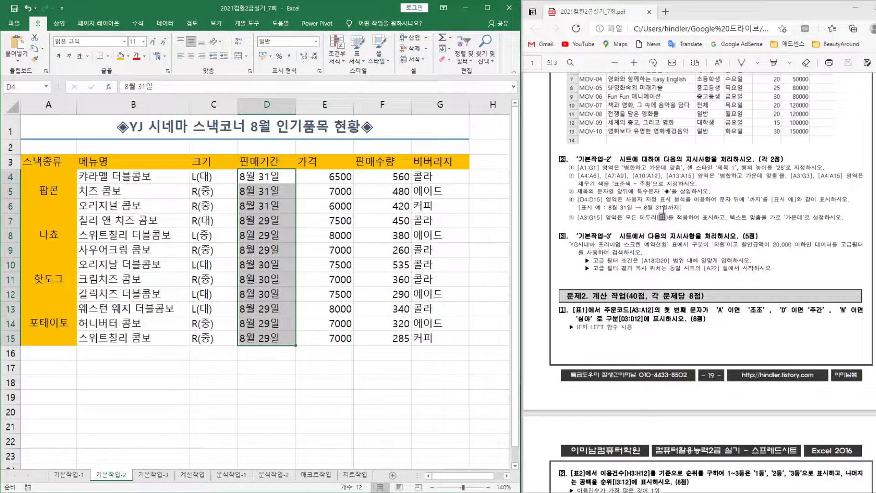
{"action": "key", "text": "alt+Tab"}
{"action": "key", "text": "ctrl+1"}
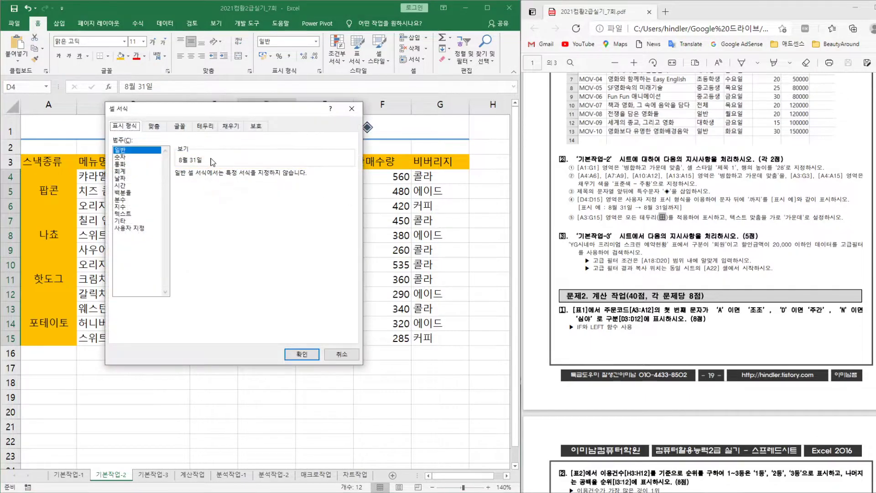
{"action": "left_click", "coordinate": [351, 108]}
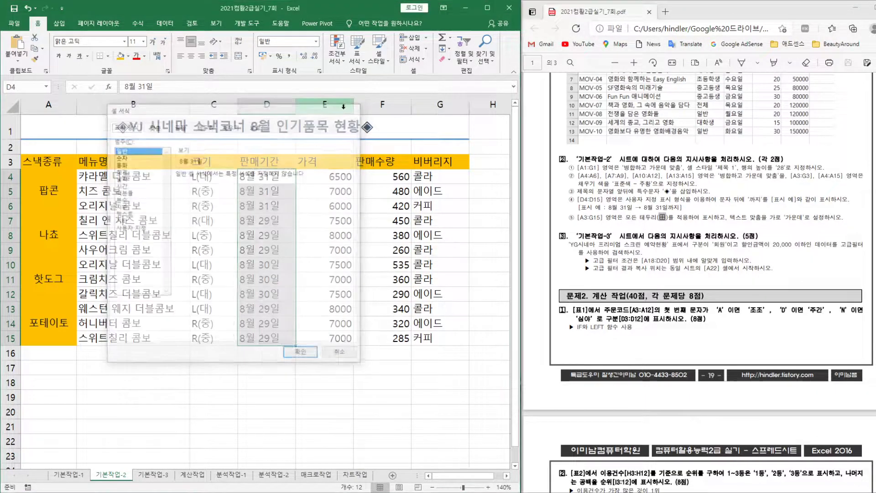
{"action": "left_click", "coordinate": [320, 72]}
{"action": "key", "text": "Escape"}
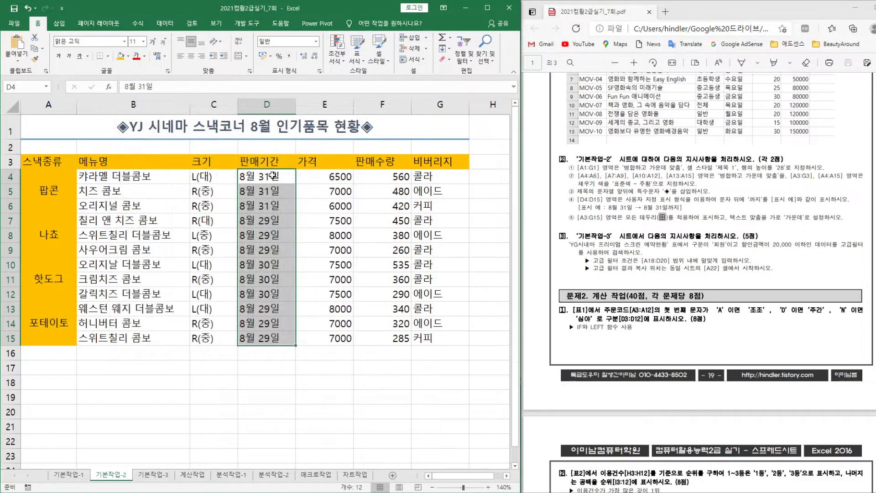
{"action": "right_click", "coordinate": [272, 175]}
{"action": "left_click", "coordinate": [310, 363]}
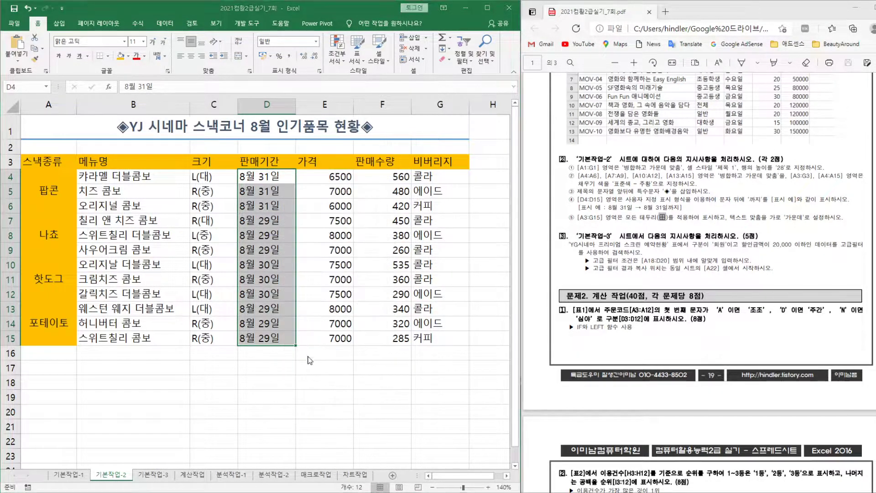
{"action": "key", "text": "Escape"}
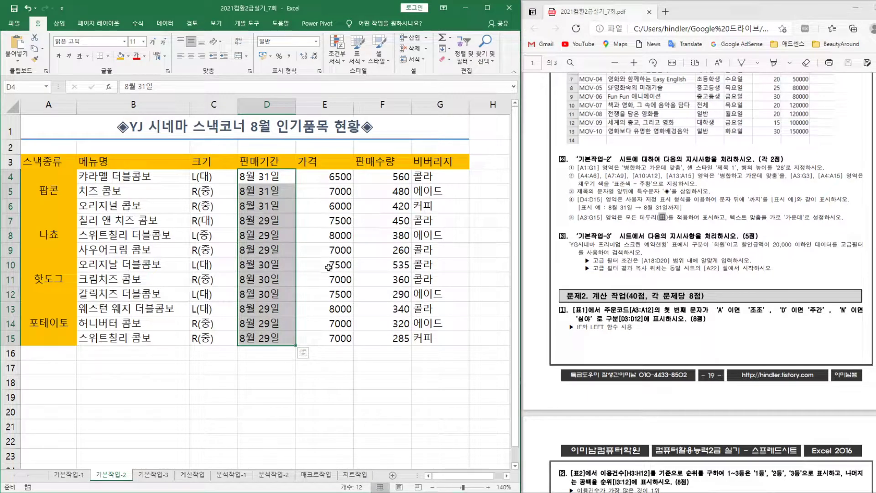
{"action": "key", "text": "ctrl+1"}
{"action": "left_click", "coordinate": [137, 228]}
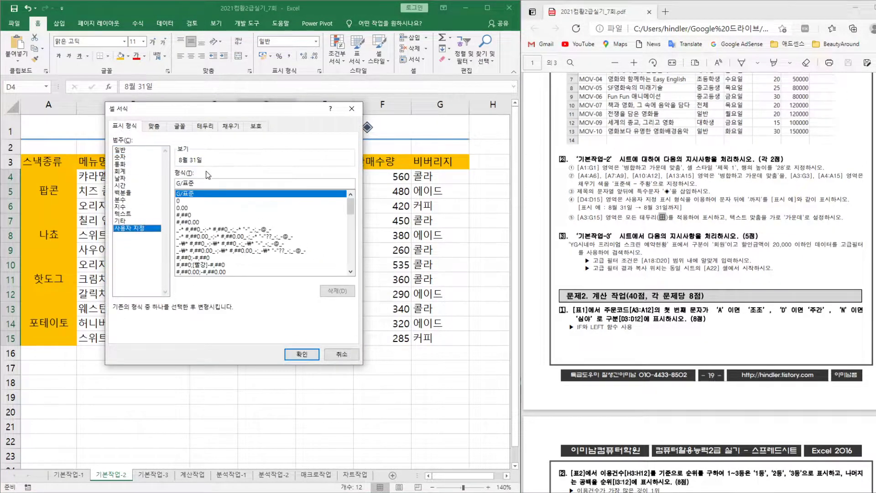
{"action": "left_click_drag", "start_coordinate": [203, 184], "coordinate": [159, 183]}
{"action": "left_click_drag", "start_coordinate": [221, 109], "coordinate": [420, 120]}
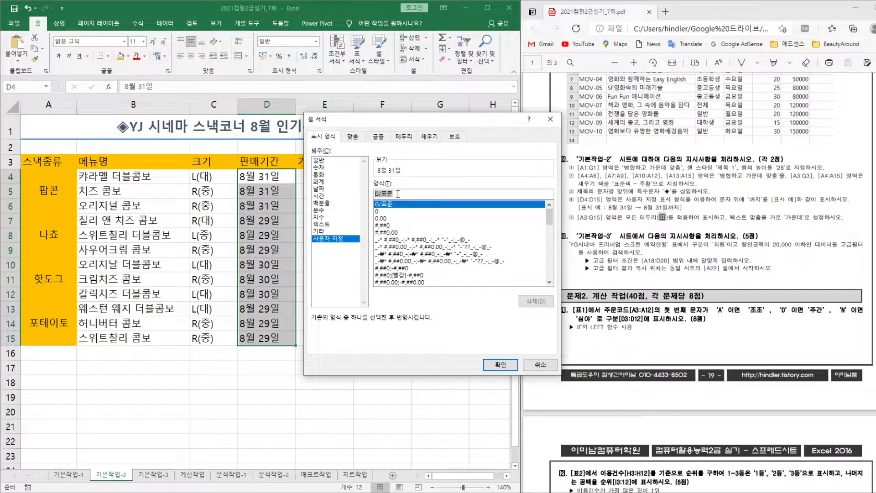
{"action": "type", "text": "@@"}
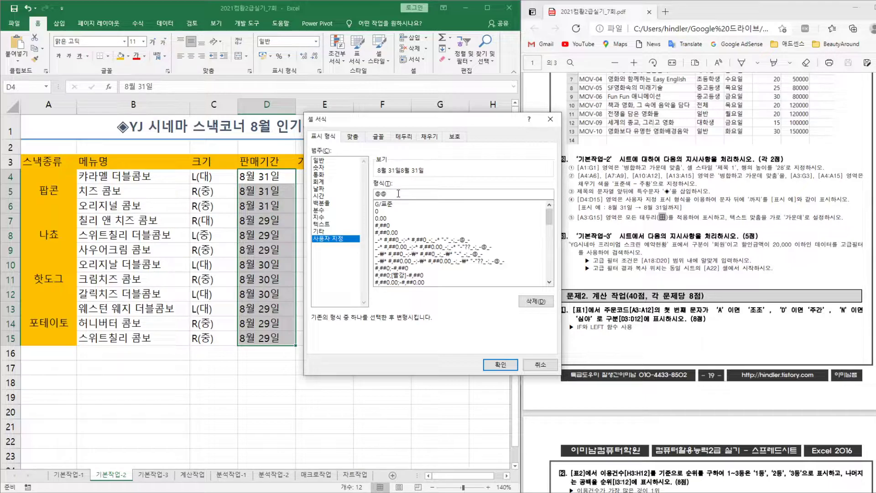
{"action": "key", "text": "BackSpace"}
{"action": "type", "text": "까지"}
{"action": "key", "text": "Return"}
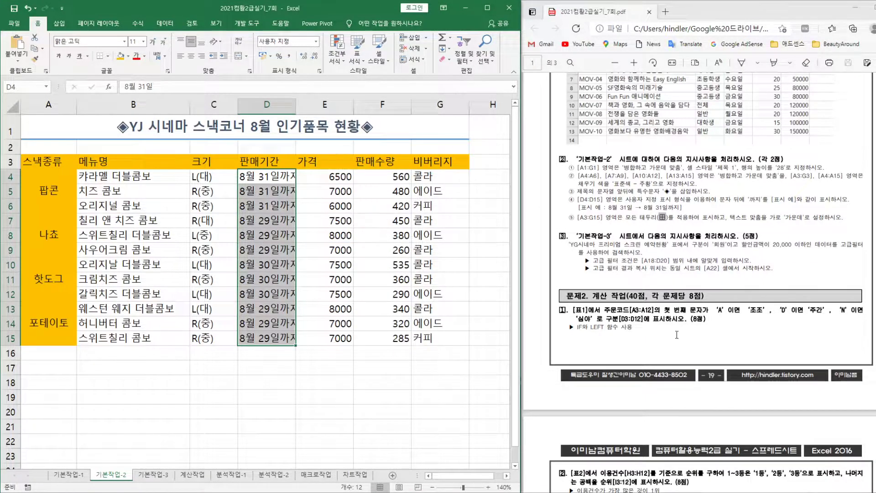
{"action": "double_click", "coordinate": [295, 104]}
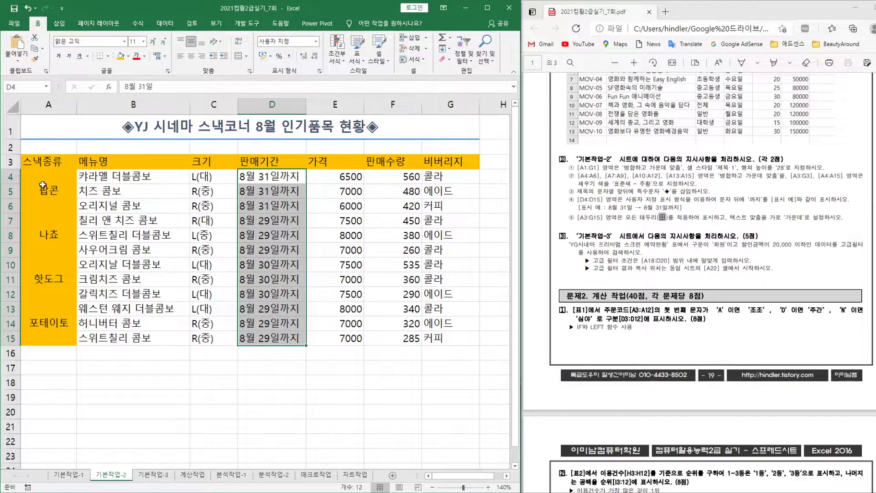
- Apply all borders to A3:G15 and set the horizontal text alignment of that range to center (가운데)
{"action": "left_click_drag", "start_coordinate": [33, 160], "coordinate": [460, 341]}
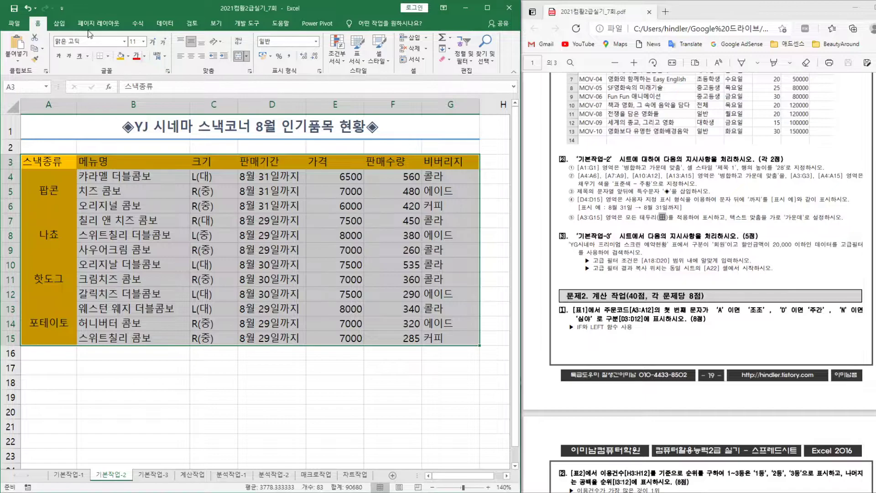
{"action": "left_click", "coordinate": [109, 56]}
{"action": "left_click", "coordinate": [133, 141]}
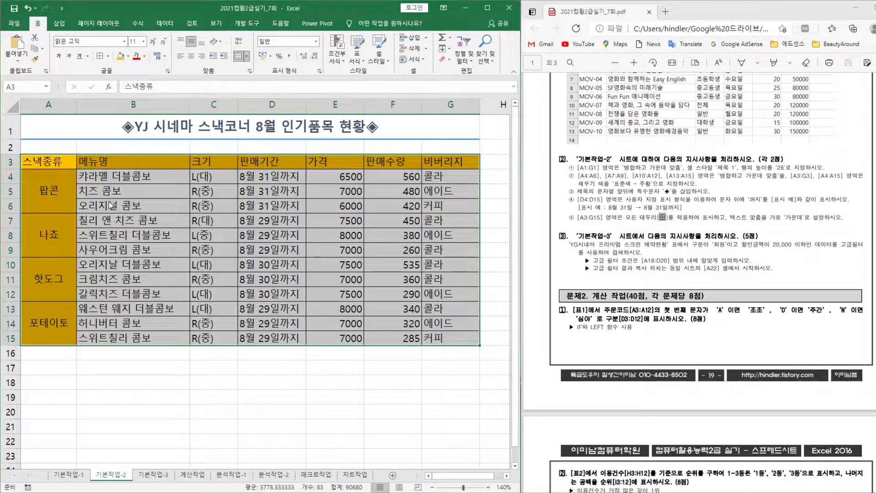
{"action": "key", "text": "ctrl+1"}
{"action": "left_click", "coordinate": [355, 138]}
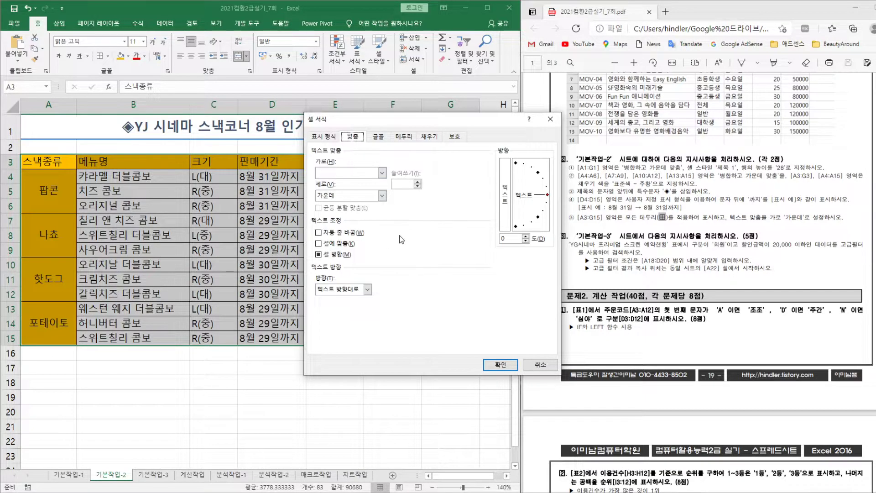
{"action": "left_click", "coordinate": [383, 173]}
{"action": "left_click", "coordinate": [346, 197]}
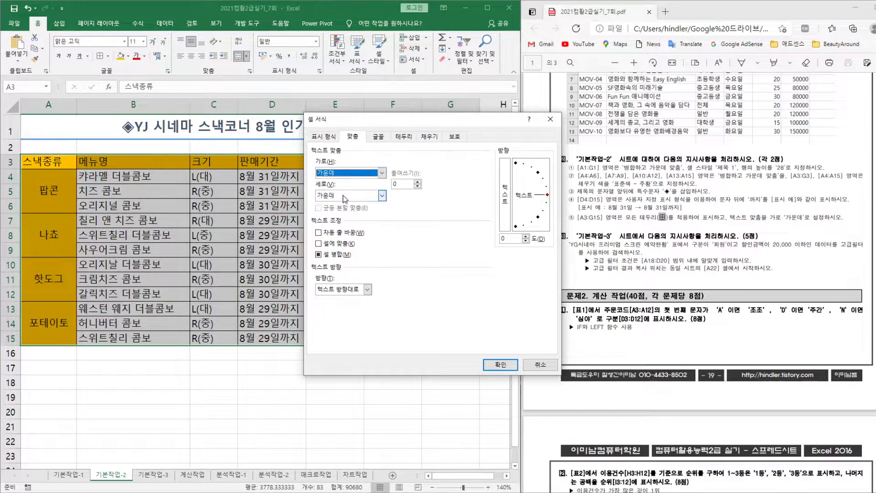
{"action": "left_click", "coordinate": [500, 365]}
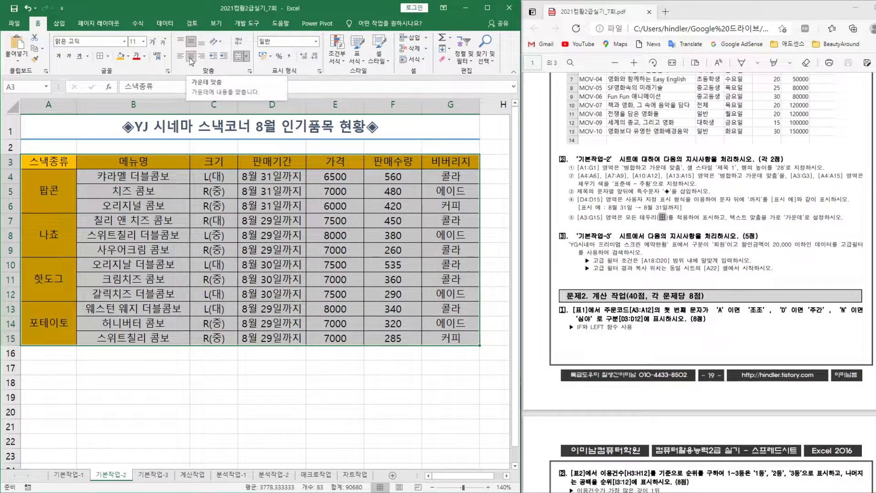
{"action": "left_click", "coordinate": [318, 389]}
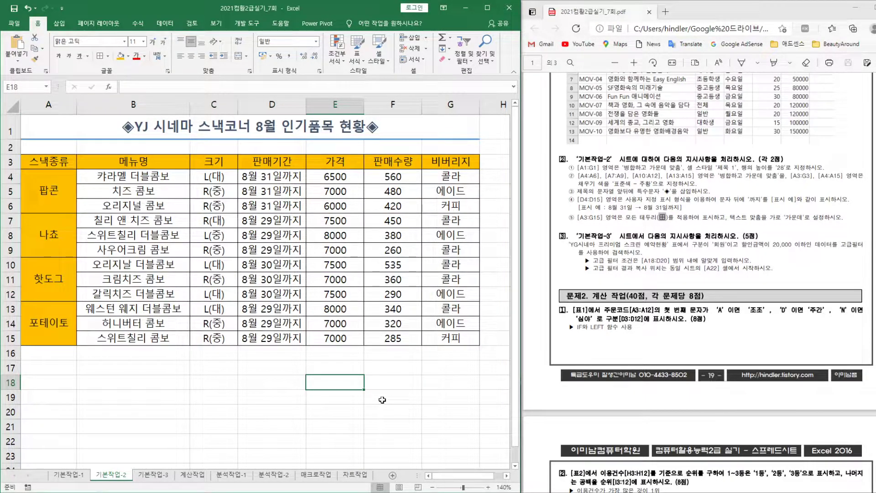
- Open the 기본작업-3 sheet at 150% zoom and fill the criteria area A18:D20 with standard yellow
{"action": "left_click", "coordinate": [153, 475]}
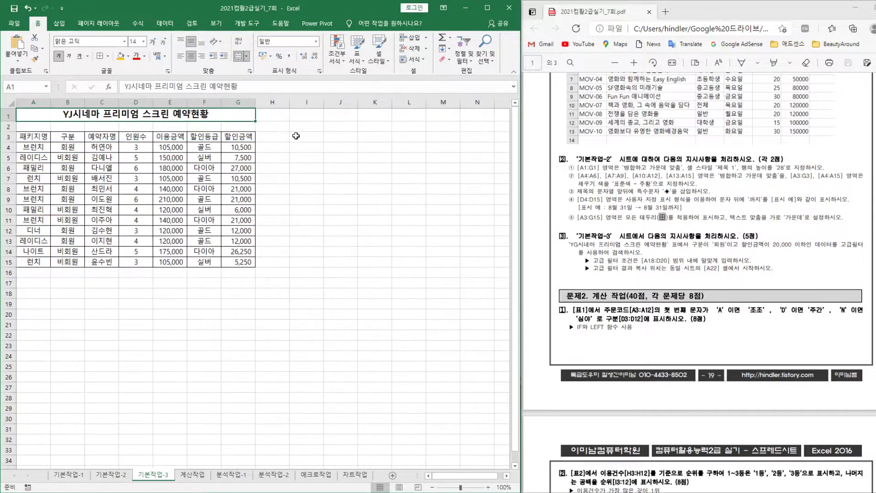
{"action": "scroll", "coordinate": [490, 489], "scroll_direction": "down", "scroll_amount": 2}
{"action": "left_click", "coordinate": [488, 487]}
{"action": "left_click", "coordinate": [488, 487]}
{"action": "left_click", "coordinate": [488, 487]}
{"action": "left_click", "coordinate": [488, 487]}
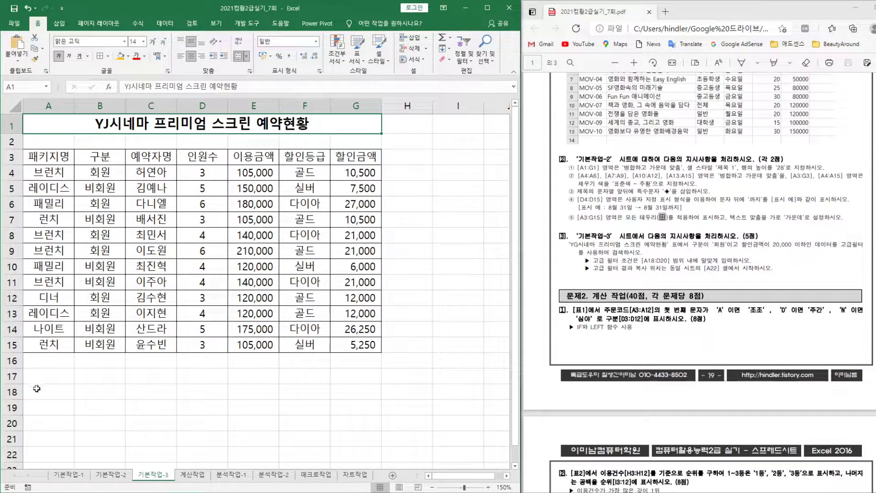
{"action": "left_click_drag", "start_coordinate": [44, 393], "coordinate": [190, 419]}
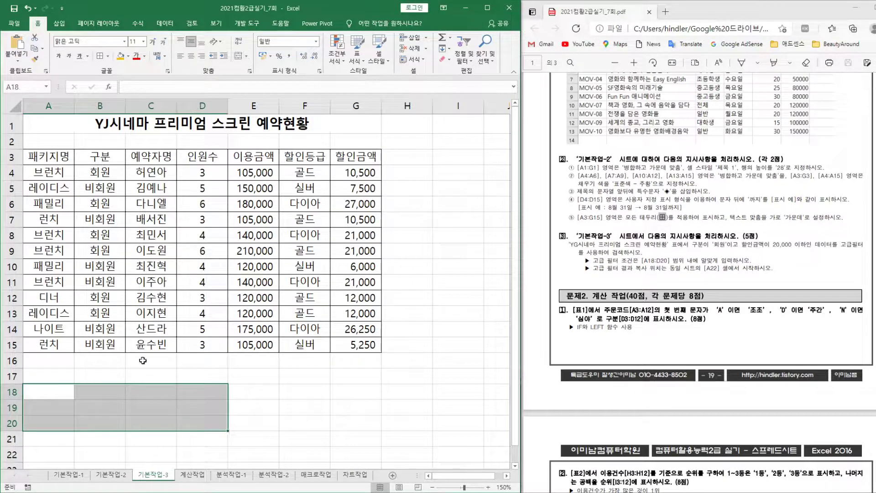
{"action": "left_click", "coordinate": [128, 57]}
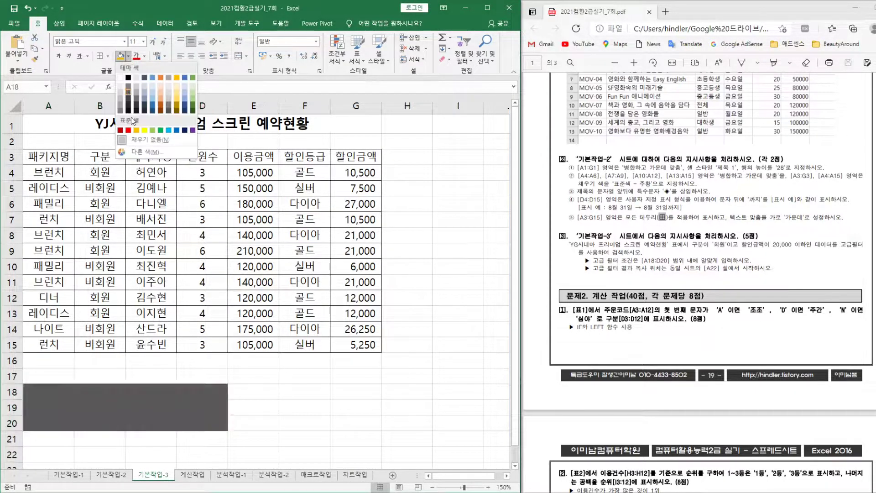
{"action": "left_click", "coordinate": [144, 129]}
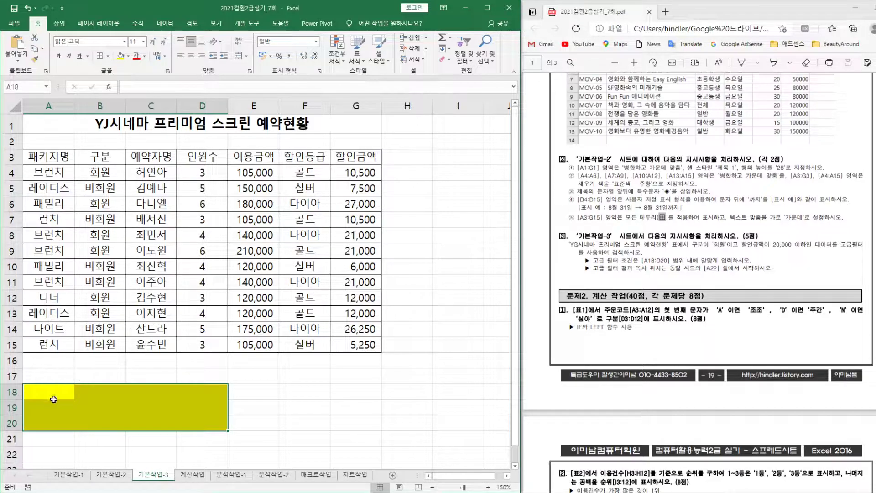
- Enter the first filter criterion with the heading 구분 in A18 and the value 회원 in A19
{"action": "left_click_drag", "start_coordinate": [53, 408], "coordinate": [91, 406]}
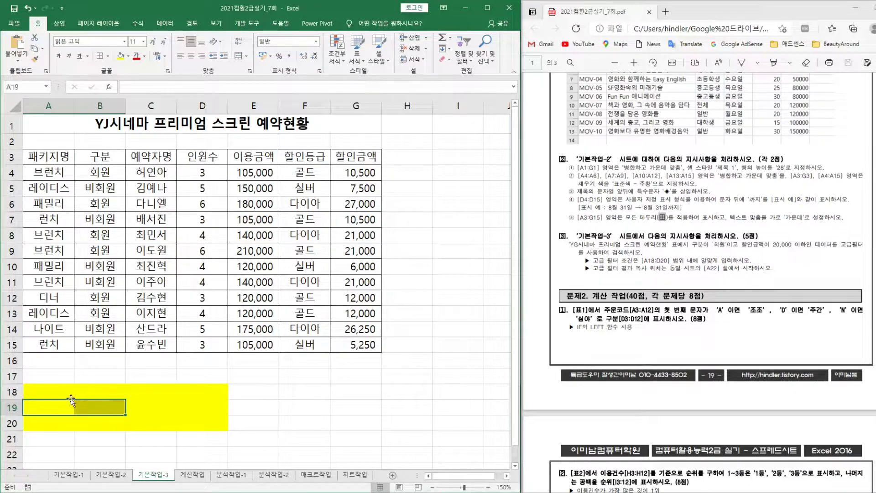
{"action": "left_click", "coordinate": [51, 391]}
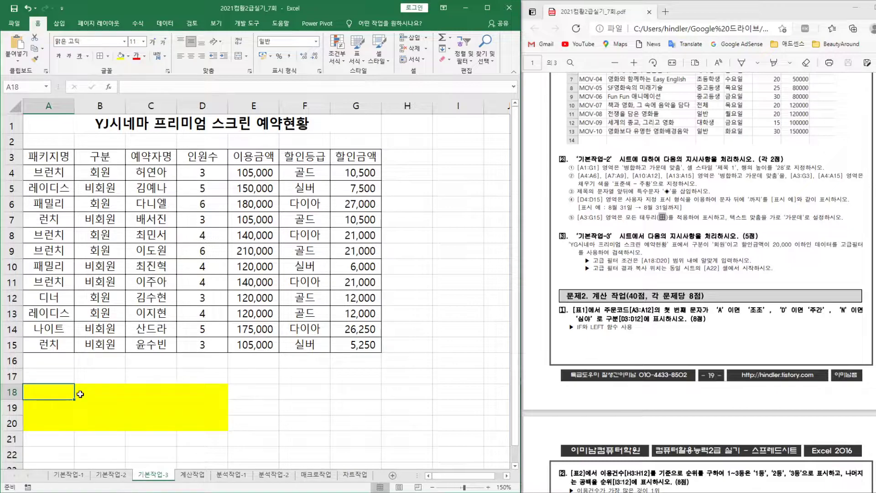
{"action": "type", "text": "구분"}
{"action": "key", "text": "Tab"}
{"action": "type", "text": "횡"}
{"action": "key", "text": "BackSpace"}
{"action": "key", "text": "BackSpace"}
{"action": "key", "text": "BackSpace"}
{"action": "key", "text": "Return"}
{"action": "type", "text": "회원"}
- Enter the second filter criterion with the heading 할인금액 in B18 and the condition <=20000 in B19
{"action": "left_click", "coordinate": [81, 393]}
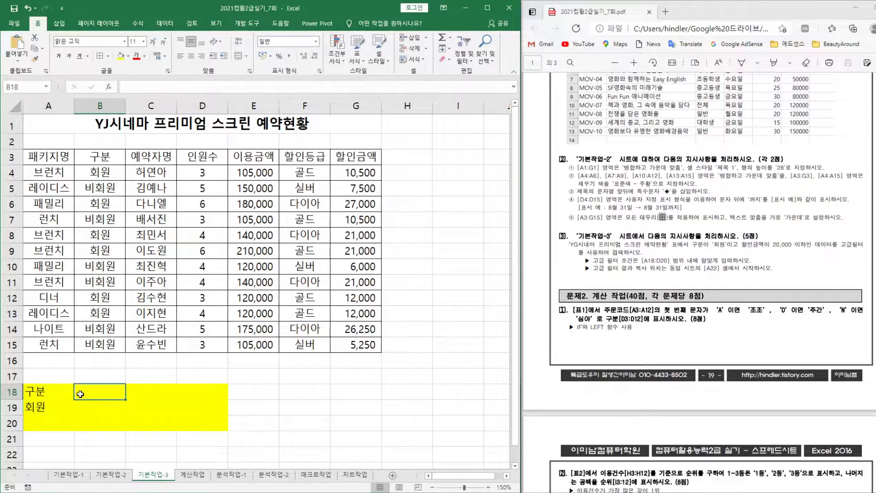
{"action": "type", "text": "할인금액"}
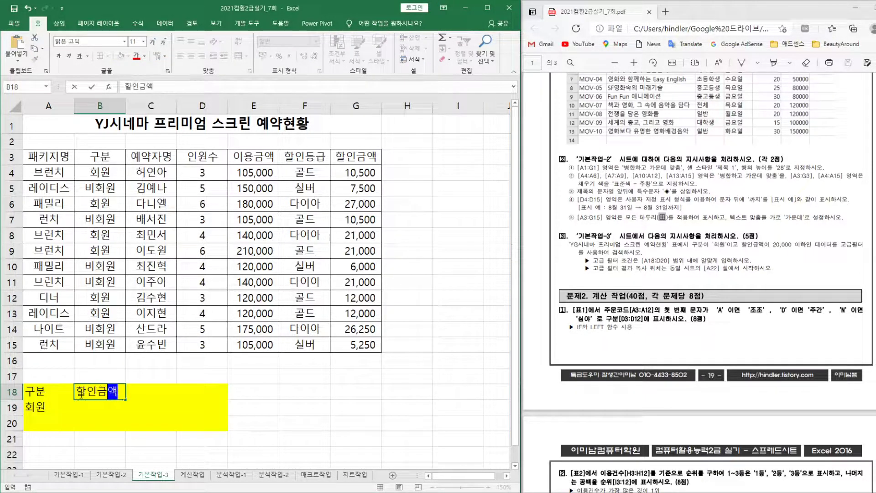
{"action": "key", "text": "Return"}
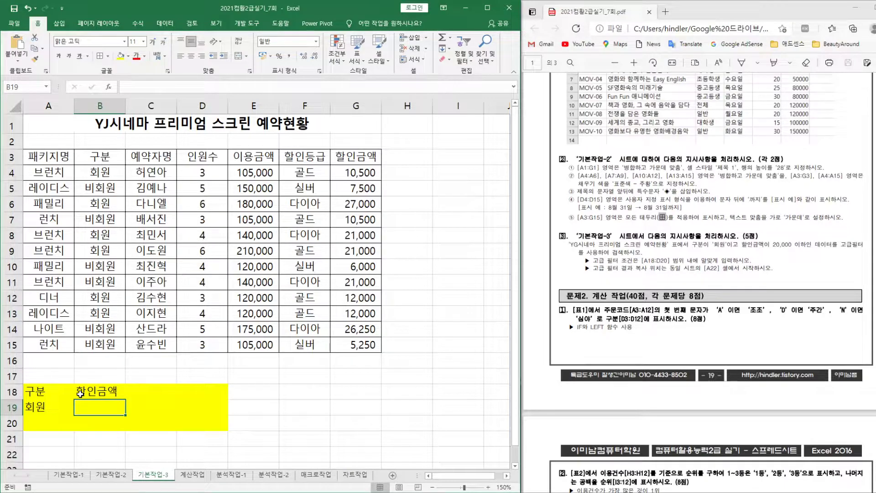
{"action": "type", "text": "20000이하"}
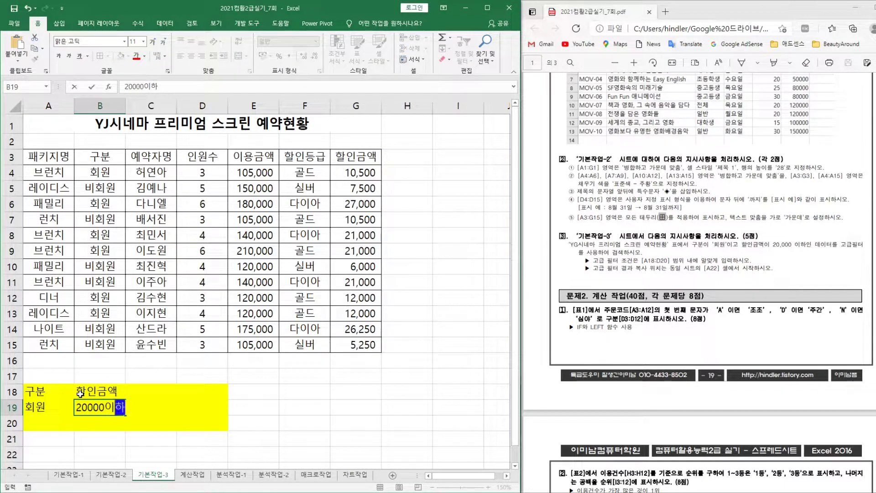
{"action": "key", "text": "Return"}
{"action": "key", "text": "Up"}
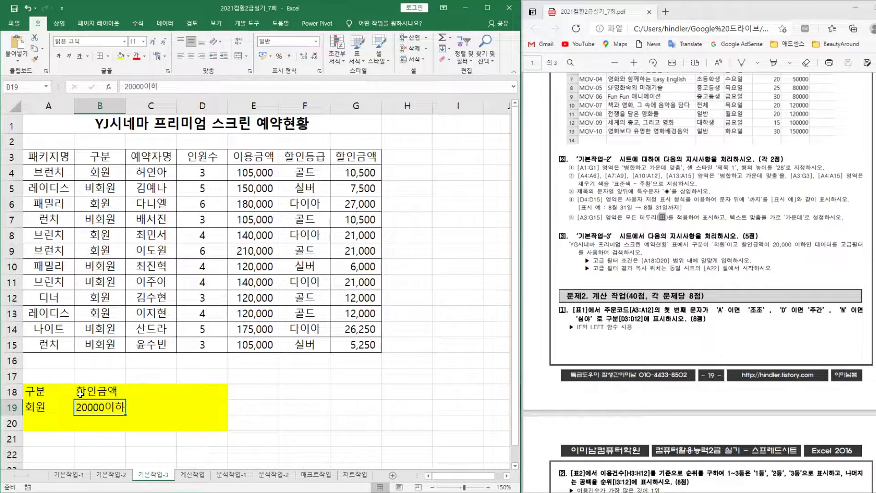
{"action": "type", "text": "<=20000"}
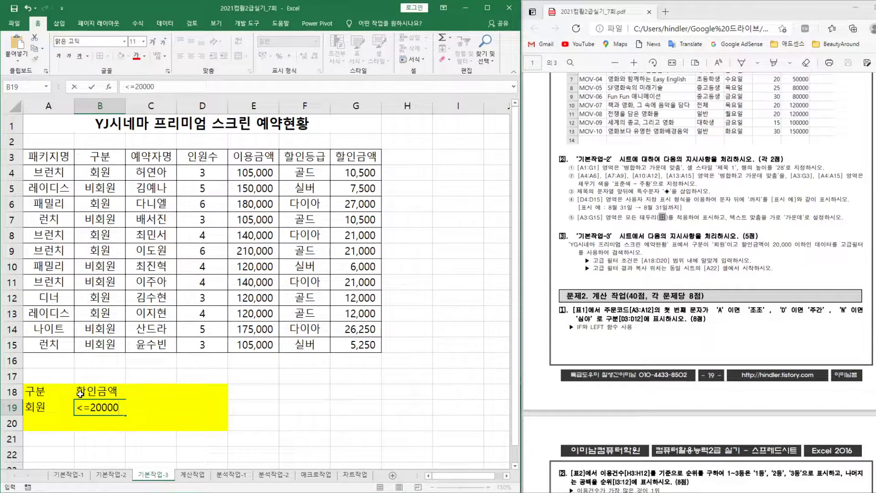
{"action": "key", "text": "Return"}
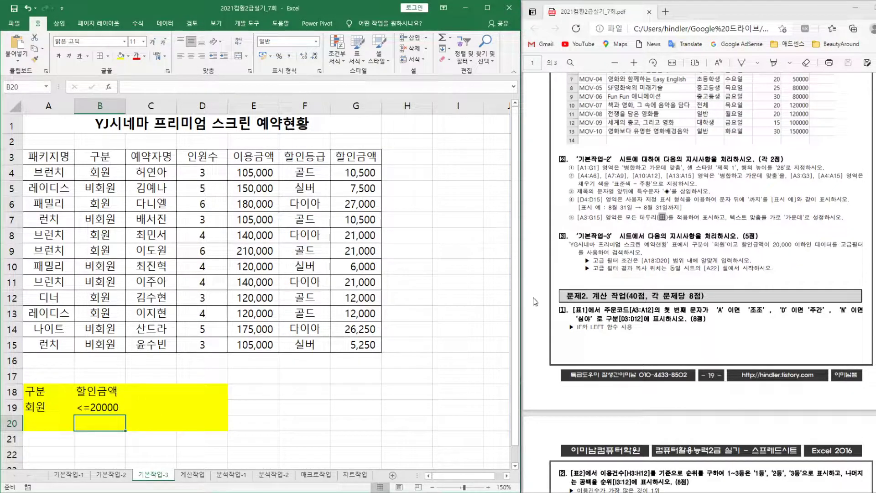
- Run an advanced filter on A3:G15 with criteria range A18:B19, copying the results to another location starting at A22
{"action": "left_click", "coordinate": [42, 454]}
{"action": "left_click_drag", "start_coordinate": [47, 158], "coordinate": [360, 344]}
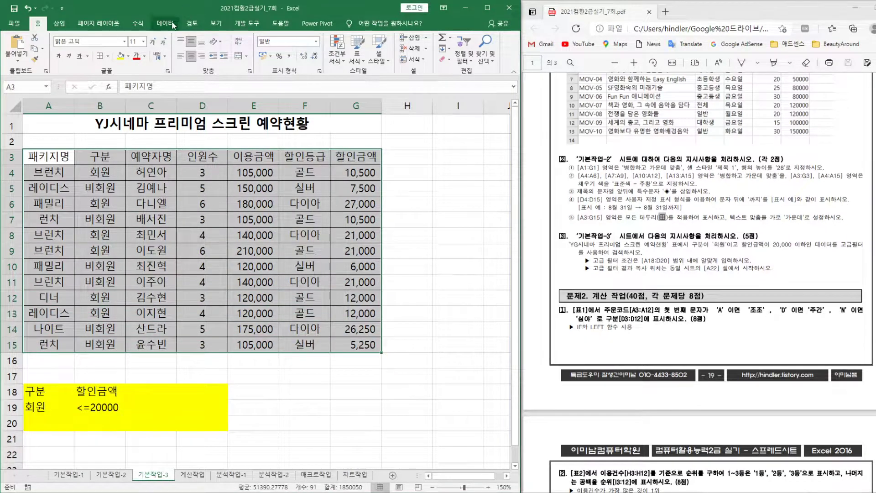
{"action": "left_click", "coordinate": [174, 24]}
{"action": "left_click", "coordinate": [306, 59]}
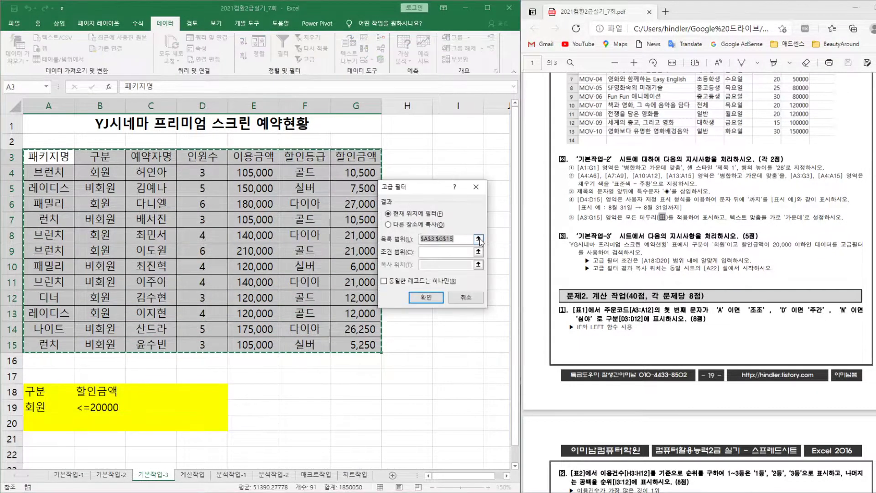
{"action": "left_click", "coordinate": [445, 251]}
{"action": "scroll", "coordinate": [137, 319], "scroll_direction": "down", "scroll_amount": 2}
{"action": "left_click_drag", "start_coordinate": [31, 290], "coordinate": [106, 306]}
{"action": "left_click", "coordinate": [388, 224]}
{"action": "left_click", "coordinate": [426, 264]}
{"action": "left_click", "coordinate": [37, 360]}
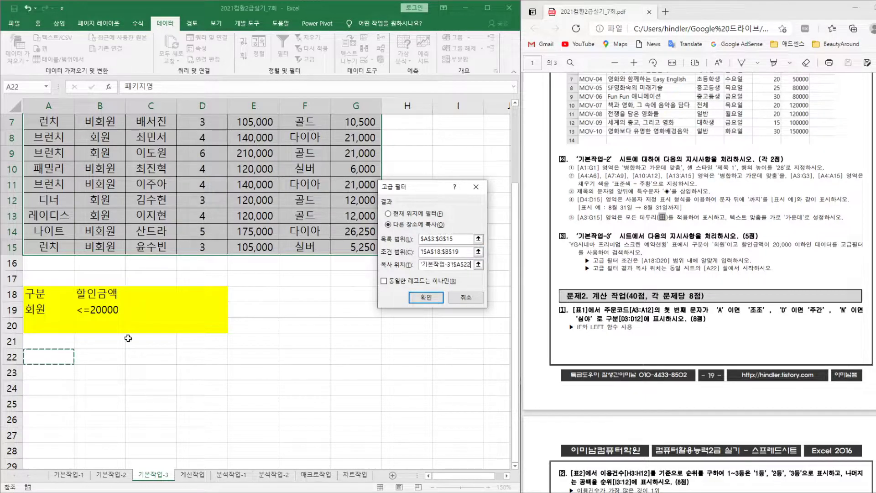
{"action": "left_click", "coordinate": [425, 297]}
{"action": "scroll", "coordinate": [329, 391], "scroll_direction": "down", "scroll_amount": 2}
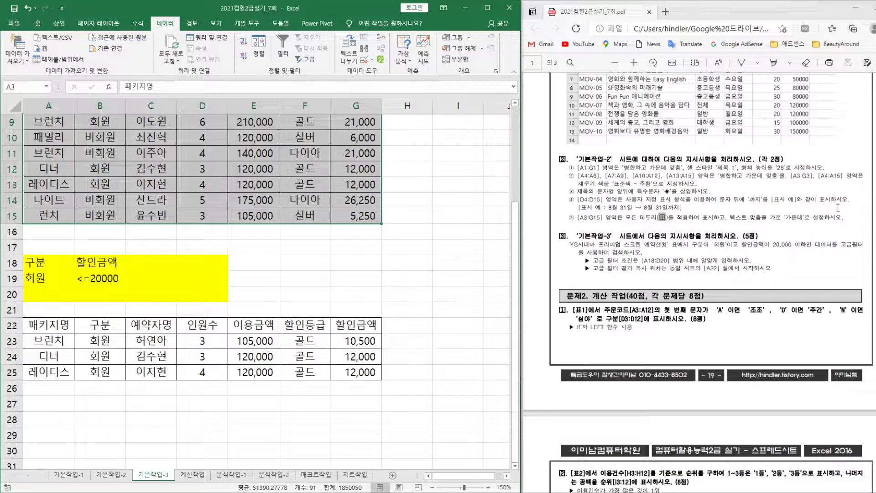
- Copy only the headings 패키지명, 예약자명 and 할인금액 from row 22 and paste them at A28
{"action": "scroll", "coordinate": [798, 276], "scroll_direction": "up", "scroll_amount": 3}
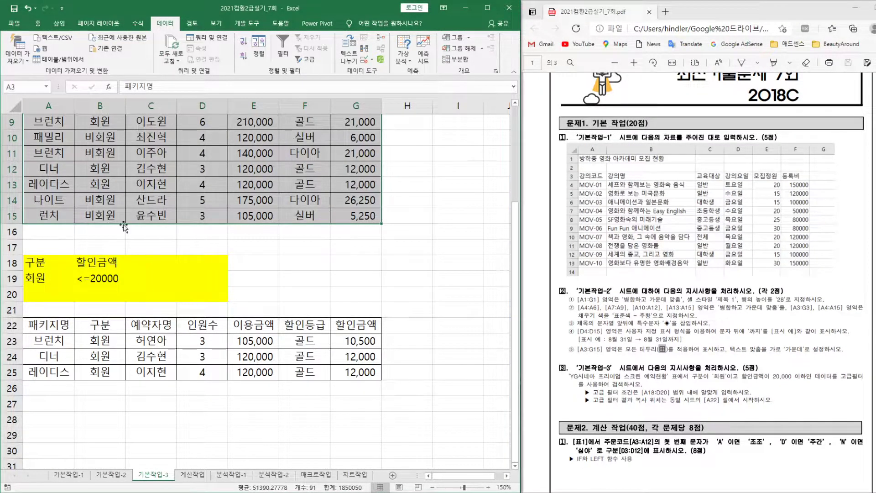
{"action": "left_click", "coordinate": [54, 325]}
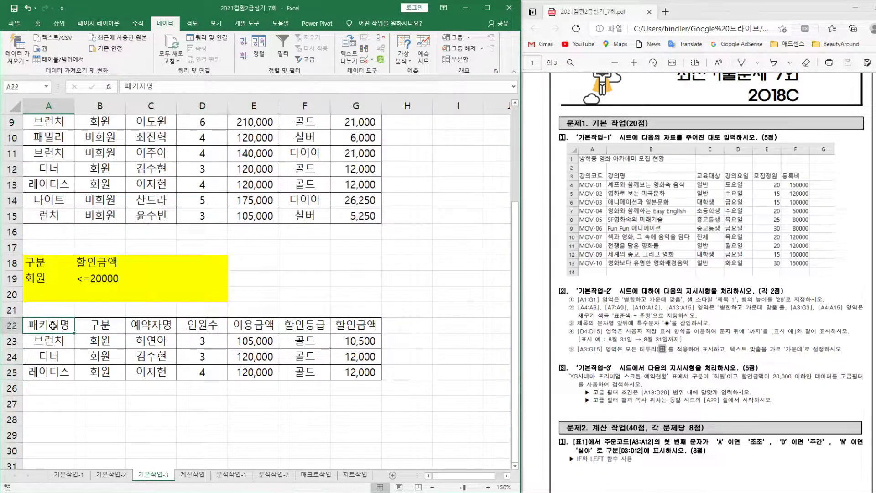
{"action": "left_click", "coordinate": [153, 325], "text": "ctrl"}
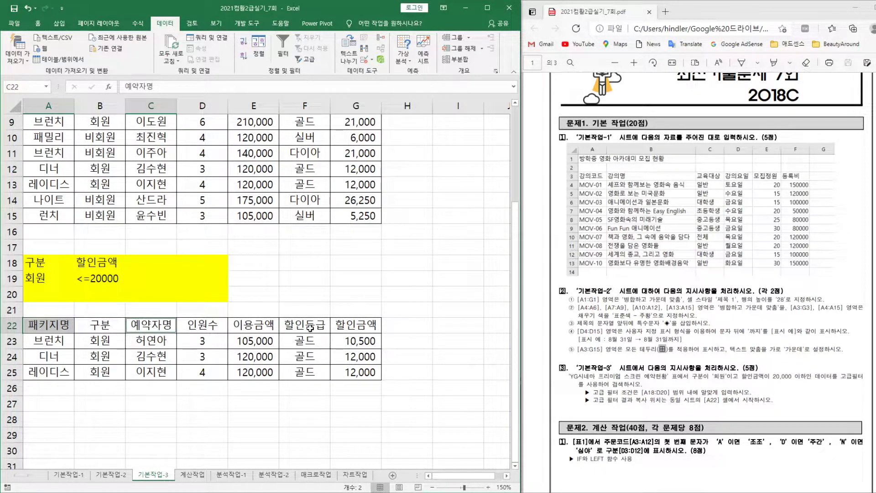
{"action": "left_click", "coordinate": [343, 325], "text": "ctrl"}
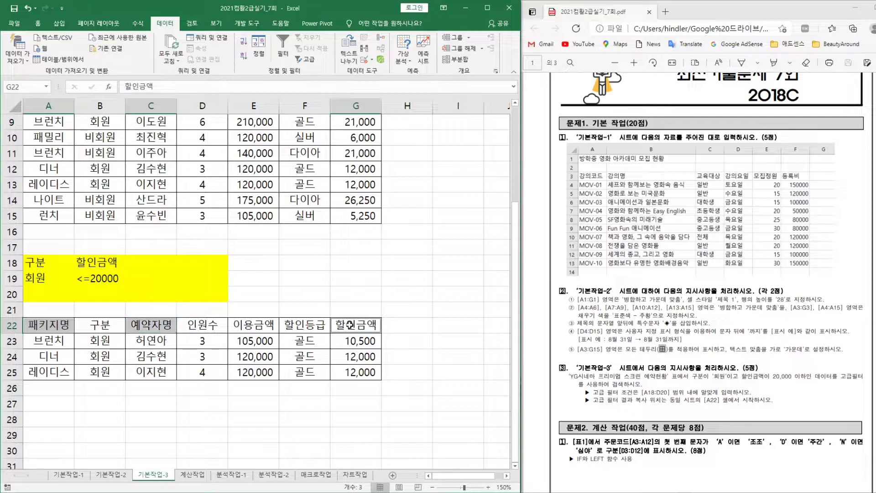
{"action": "key", "text": "ctrl+c"}
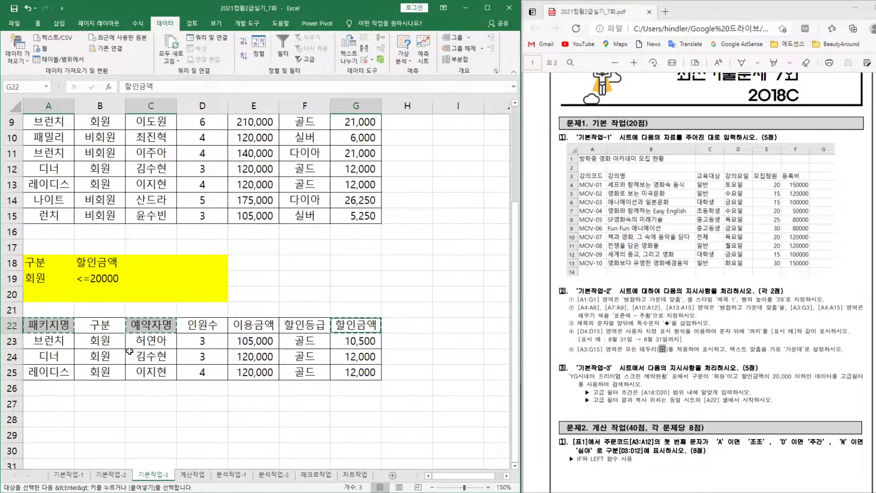
{"action": "scroll", "coordinate": [170, 337], "scroll_direction": "down", "scroll_amount": 2}
{"action": "left_click", "coordinate": [57, 328]}
{"action": "key", "text": "ctrl+v"}
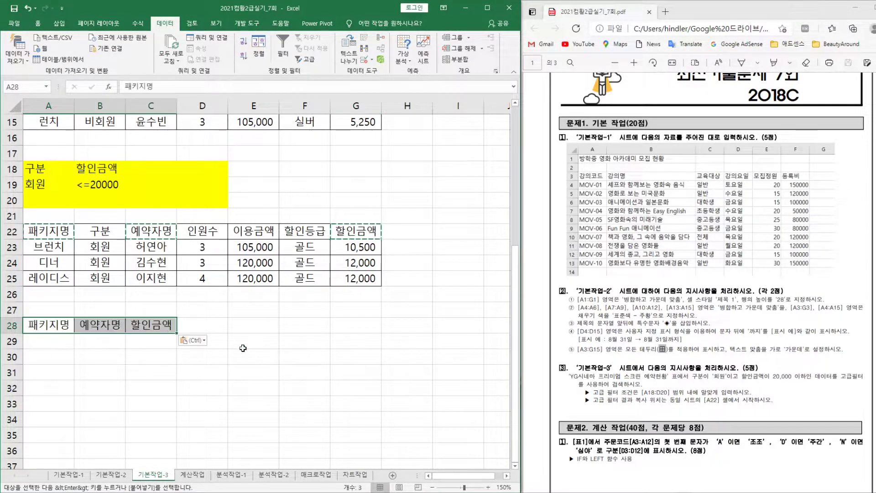
- Fill the header row A3:G3 of the reservation table with yellow
{"action": "scroll", "coordinate": [118, 400], "scroll_direction": "up", "scroll_amount": 5}
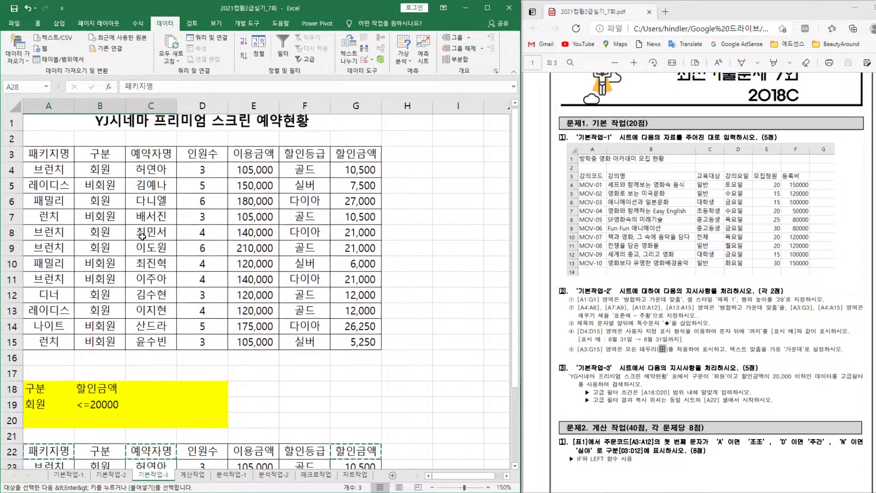
{"action": "left_click_drag", "start_coordinate": [50, 157], "coordinate": [356, 158]}
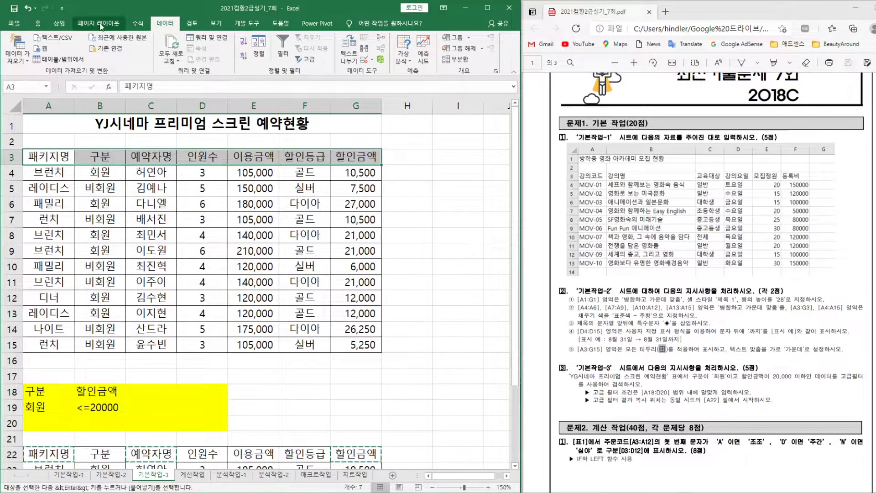
{"action": "left_click", "coordinate": [38, 23]}
{"action": "left_click", "coordinate": [120, 56]}
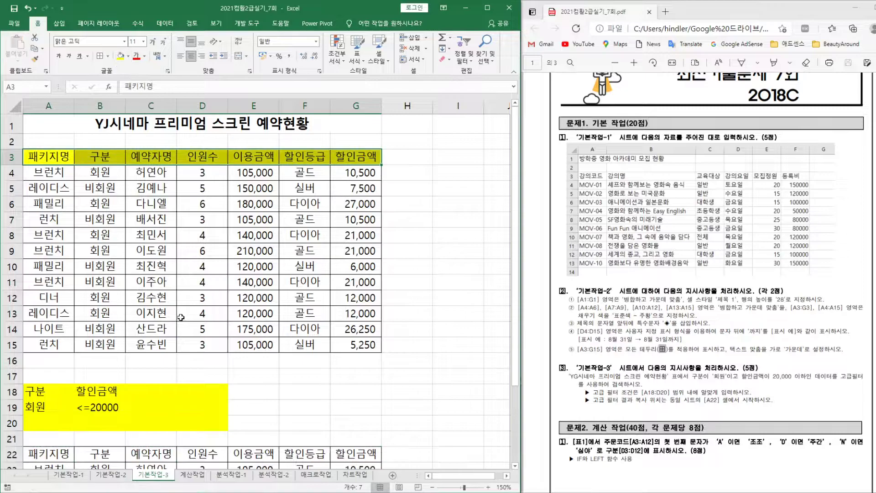
- Start an advanced filter on the reservation table A3:G15 with criteria A18:B19 and choose to copy the results to another location
{"action": "scroll", "coordinate": [48, 313], "scroll_direction": "down", "scroll_amount": 5}
{"action": "left_click_drag", "start_coordinate": [49, 312], "coordinate": [150, 310]}
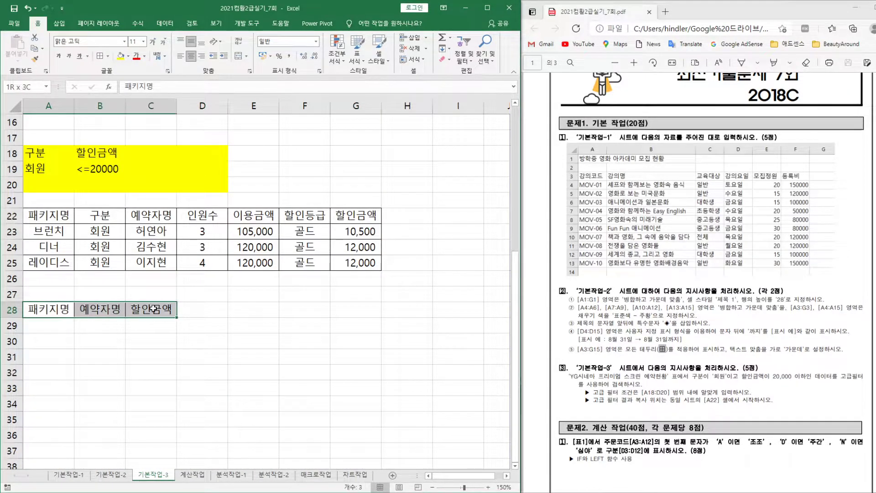
{"action": "scroll", "coordinate": [142, 380], "scroll_direction": "up", "scroll_amount": 5}
{"action": "left_click_drag", "start_coordinate": [49, 156], "coordinate": [344, 337]}
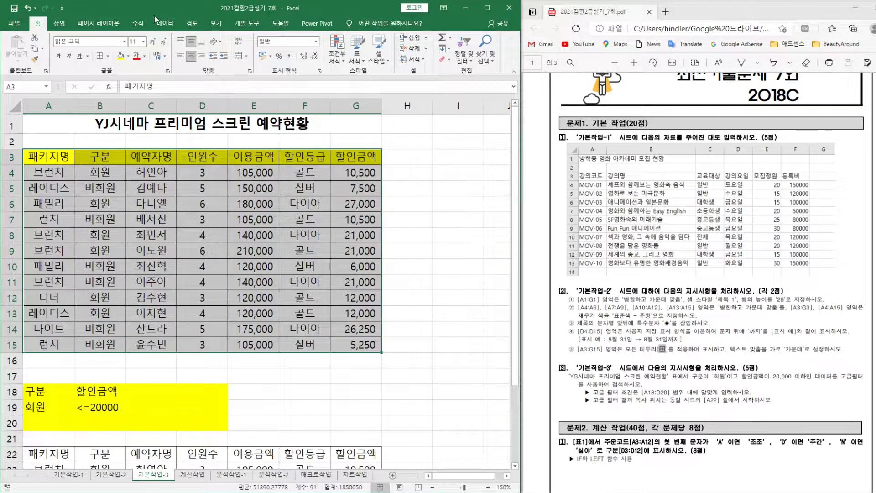
{"action": "left_click", "coordinate": [164, 23]}
{"action": "left_click", "coordinate": [308, 58]}
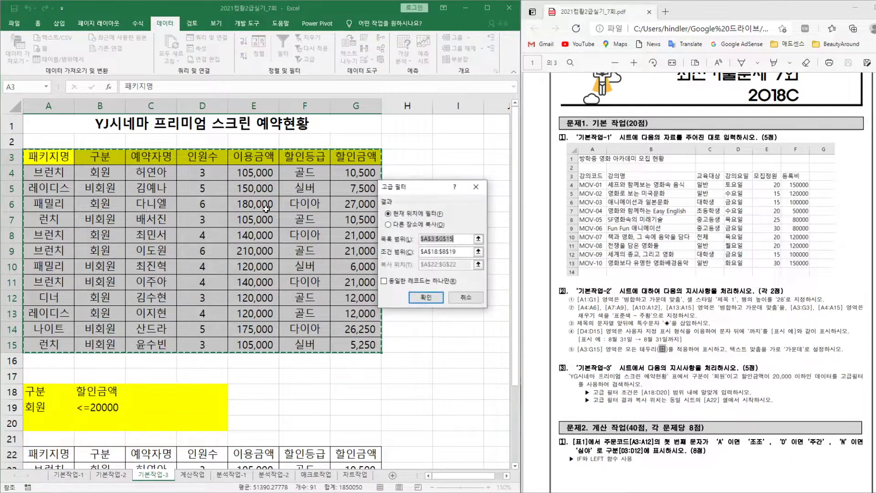
{"action": "scroll", "coordinate": [266, 209], "scroll_direction": "down", "scroll_amount": 1}
{"action": "left_click", "coordinate": [388, 224]}
- Replace the filter's copy destination with the headings in A28:B28, run it, and check the extracted rows against headings A28:C28
{"action": "left_click", "coordinate": [461, 266]}
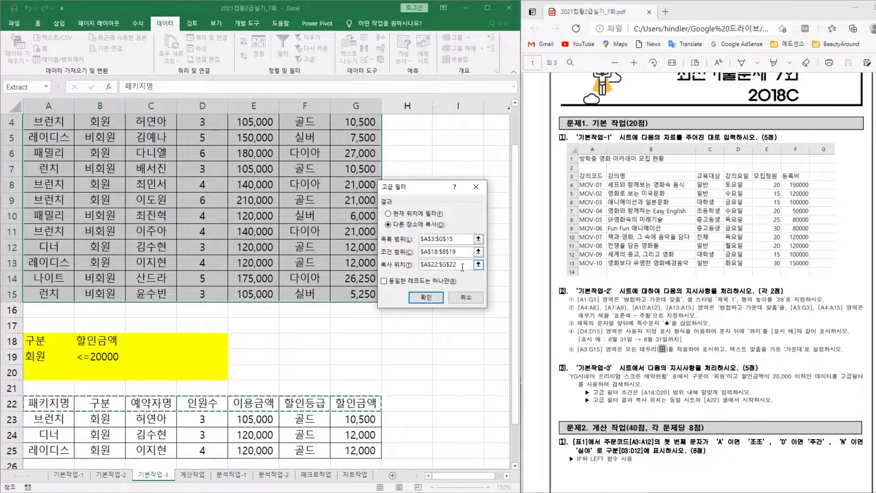
{"action": "left_click_drag", "start_coordinate": [461, 266], "coordinate": [420, 265]}
{"action": "key", "text": "BackSpace"}
{"action": "scroll", "coordinate": [161, 341], "scroll_direction": "down", "scroll_amount": 2}
{"action": "scroll", "coordinate": [162, 341], "scroll_direction": "down", "scroll_amount": 1}
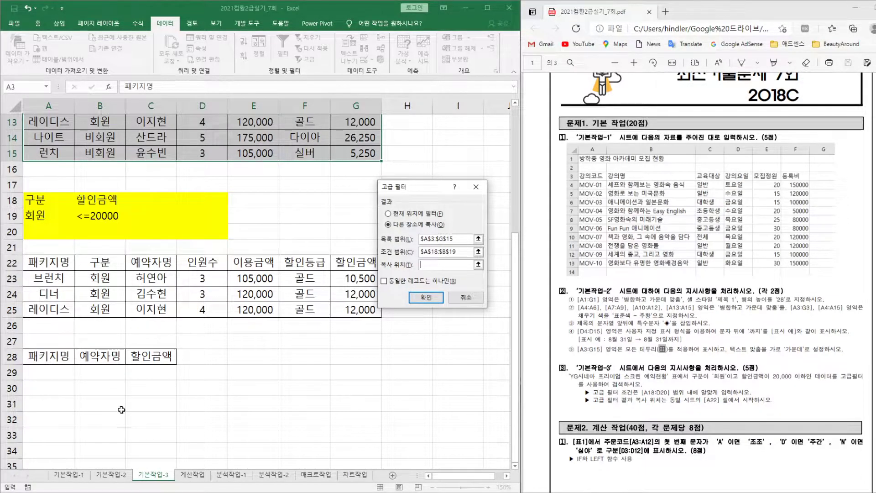
{"action": "left_click_drag", "start_coordinate": [55, 355], "coordinate": [109, 361]}
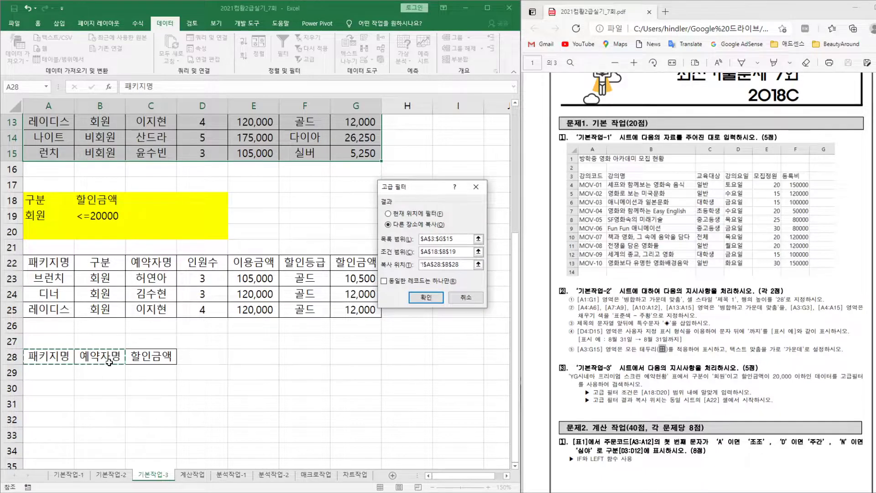
{"action": "left_click", "coordinate": [420, 298]}
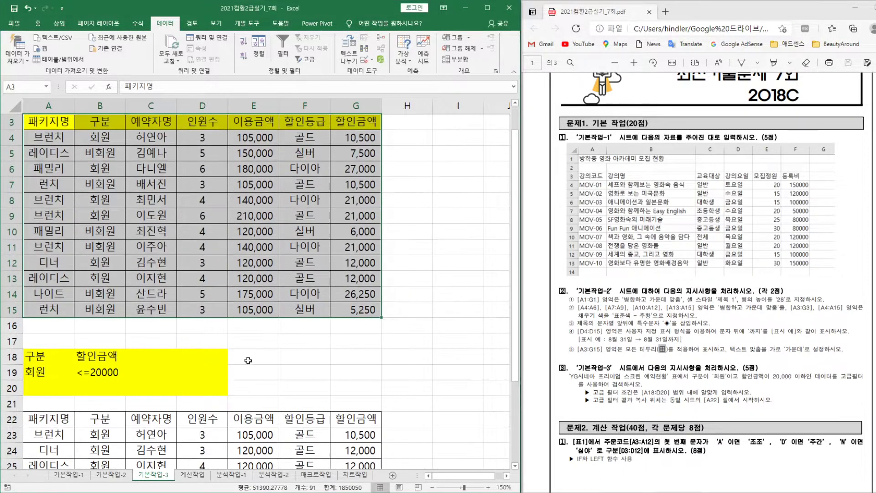
{"action": "scroll", "coordinate": [248, 360], "scroll_direction": "down", "scroll_amount": 5}
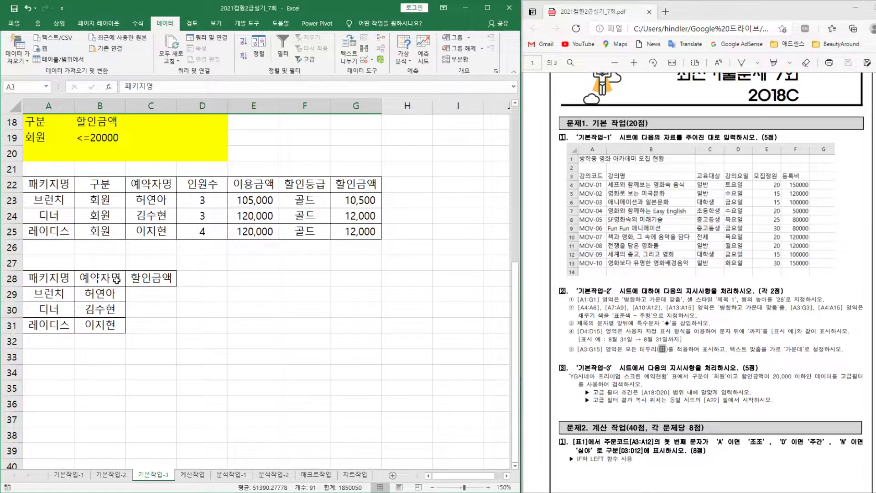
{"action": "left_click_drag", "start_coordinate": [60, 279], "coordinate": [153, 278]}
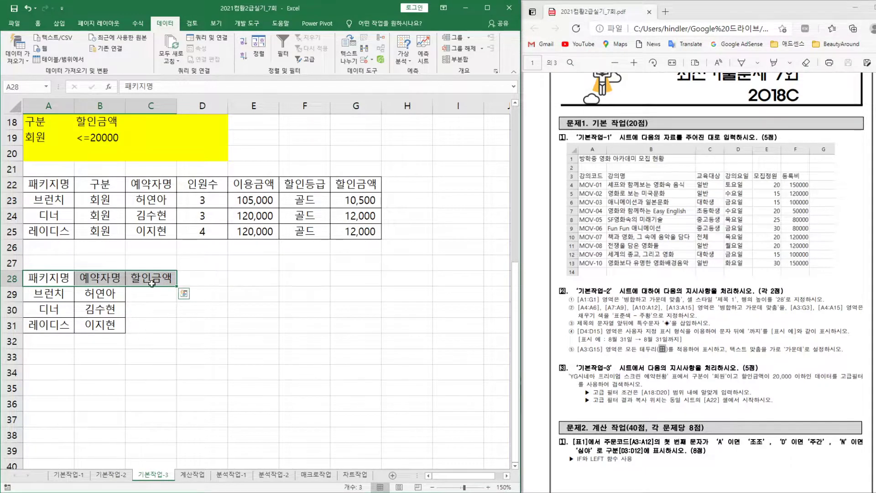
{"action": "left_click", "coordinate": [253, 325]}
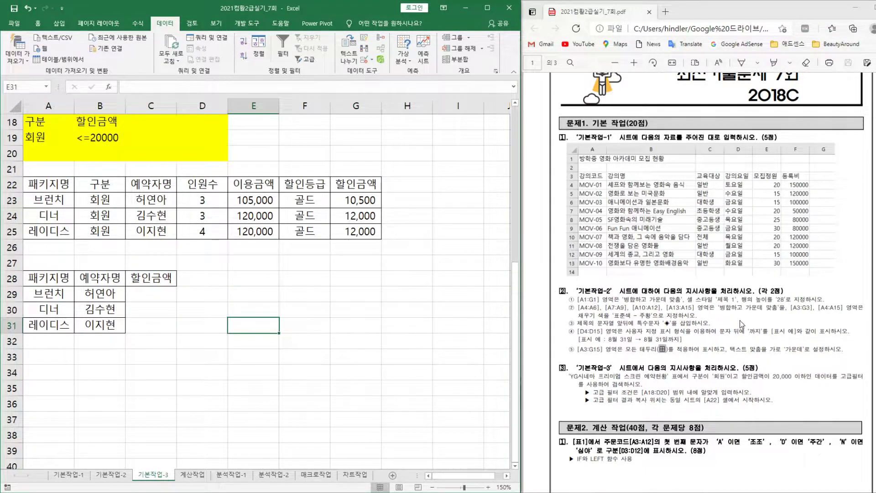
- Bring the 문제2 calculation tasks into view in the PDF and open the 계산작업 sheet at 150% zoom
{"action": "scroll", "coordinate": [751, 289], "scroll_direction": "down", "scroll_amount": 4}
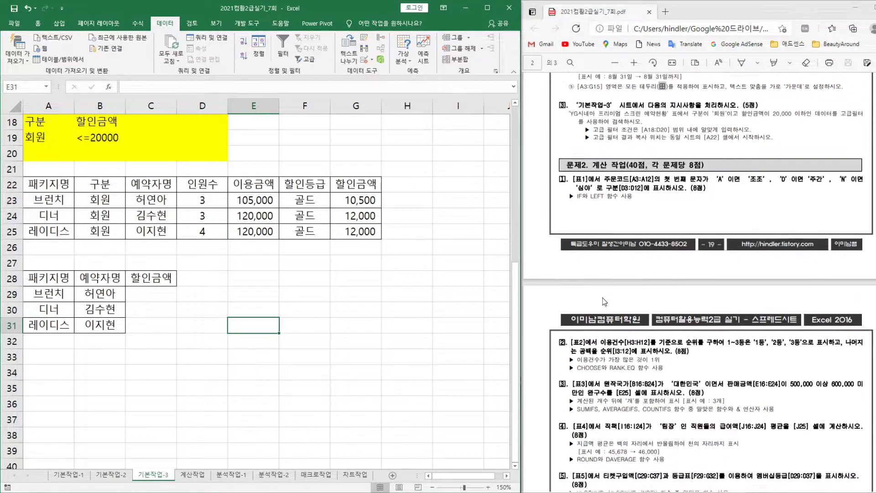
{"action": "scroll", "coordinate": [604, 301], "scroll_direction": "down", "scroll_amount": 3}
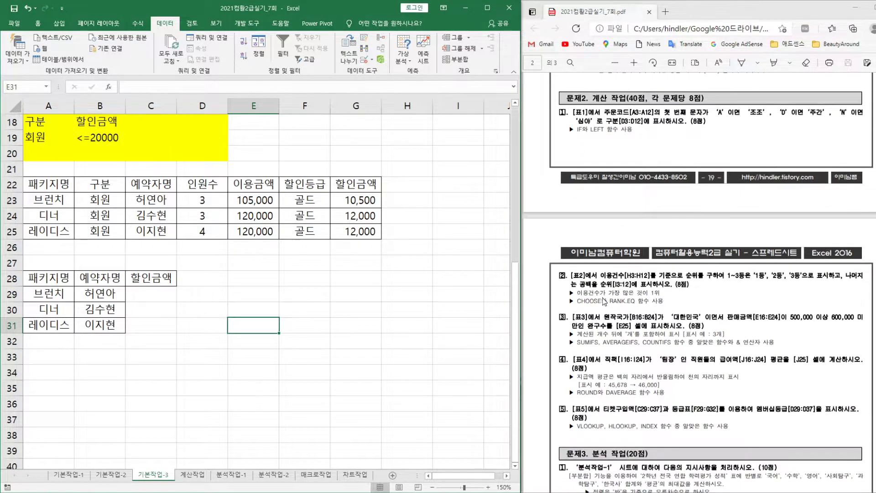
{"action": "left_click", "coordinate": [191, 475]}
{"action": "left_click", "coordinate": [487, 487]}
{"action": "left_click", "coordinate": [487, 487]}
{"action": "left_click", "coordinate": [488, 487]}
{"action": "left_click", "coordinate": [488, 487]}
{"action": "left_click", "coordinate": [488, 487]}
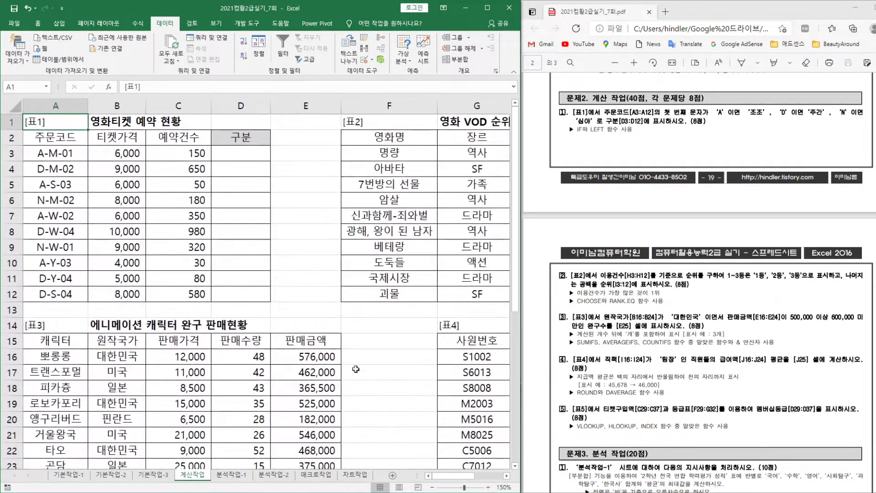
- Extract the first letter of each order code in 표1 by entering =LEFT(A3,1) in D3 and filling it down to D12
{"action": "left_click", "coordinate": [248, 154]}
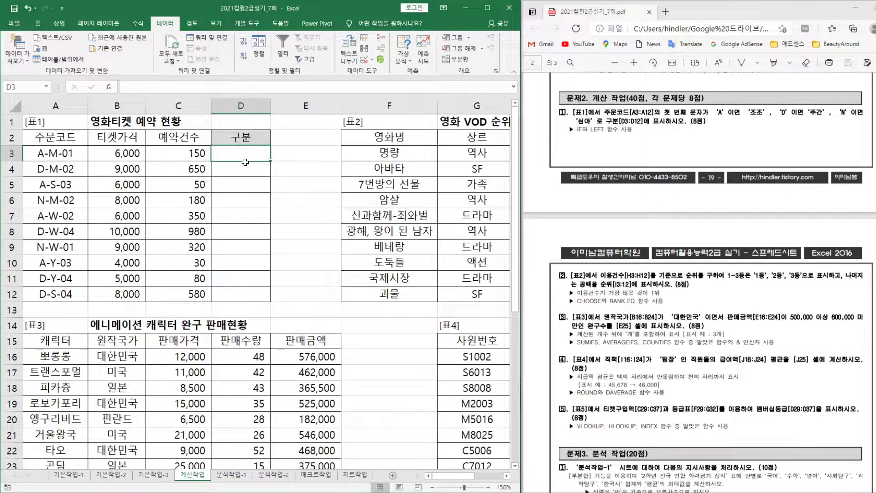
{"action": "type", "text": "="}
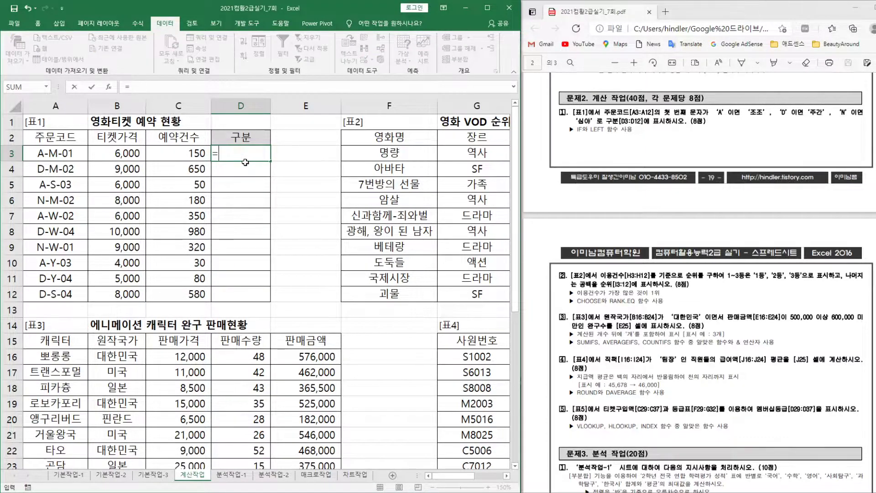
{"action": "type", "text": "ㅏleft"}
{"action": "key", "text": "Tab"}
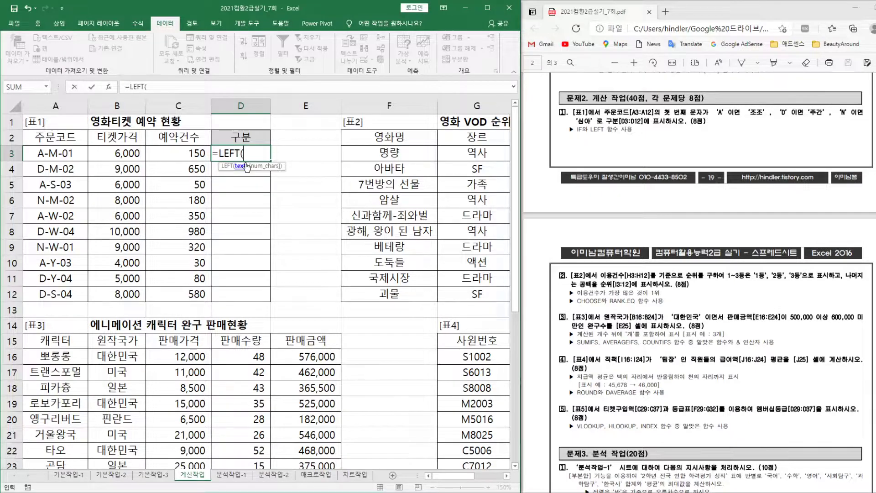
{"action": "left_click", "coordinate": [82, 156]}
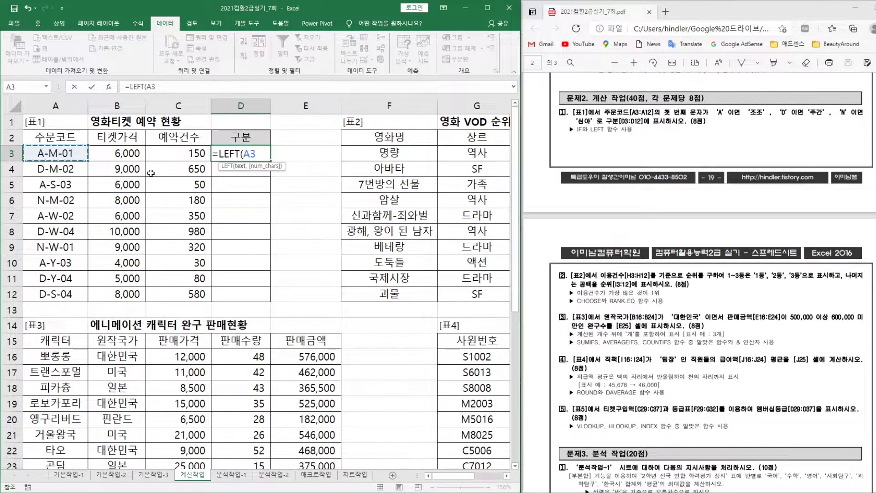
{"action": "type", "text": ",1"}
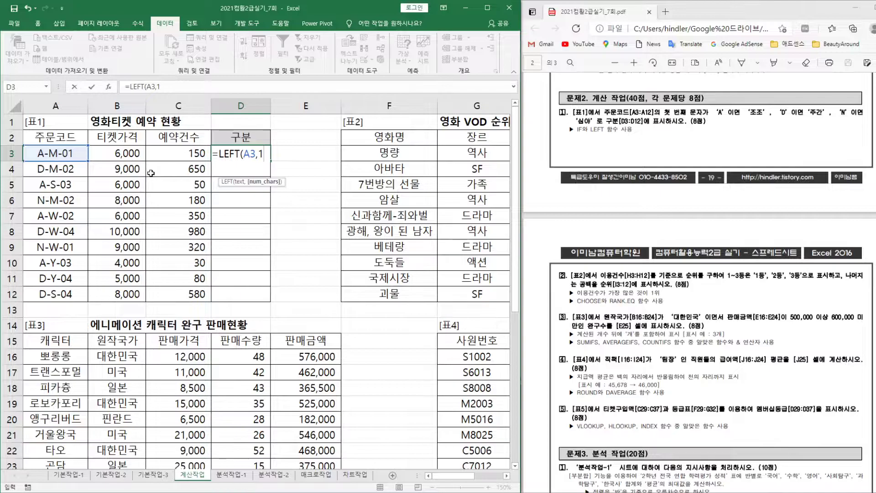
{"action": "type", "text": ")"}
{"action": "key", "text": "Return"}
{"action": "left_click", "coordinate": [267, 155]}
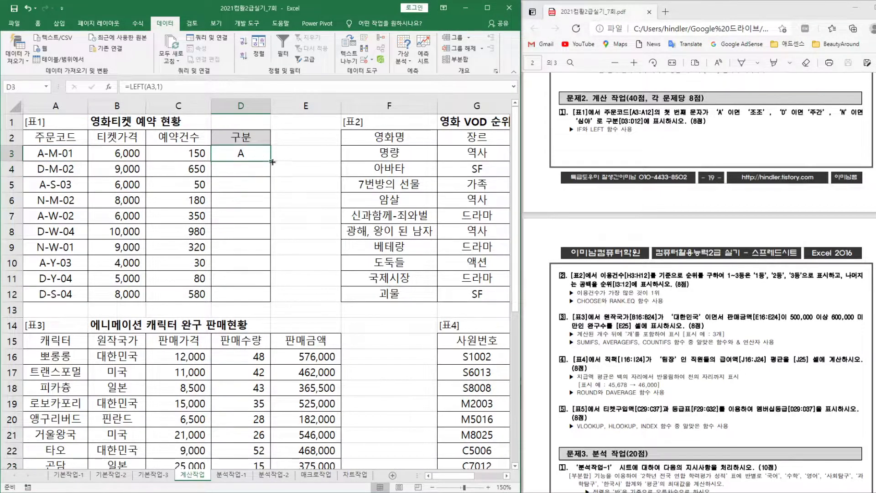
{"action": "left_click_drag", "start_coordinate": [270, 159], "coordinate": [269, 304]}
- Enter the comparison =D3="A" in E3 and fill it down to E12
{"action": "left_click", "coordinate": [293, 153]}
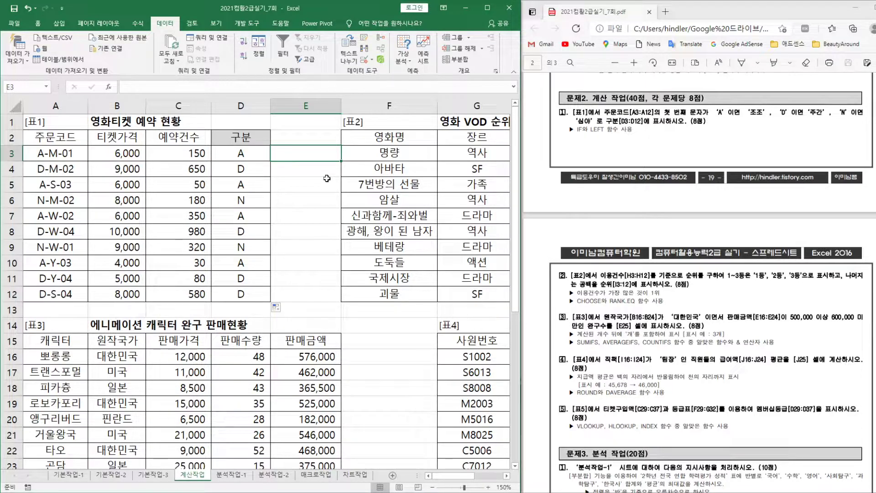
{"action": "type", "text": "="}
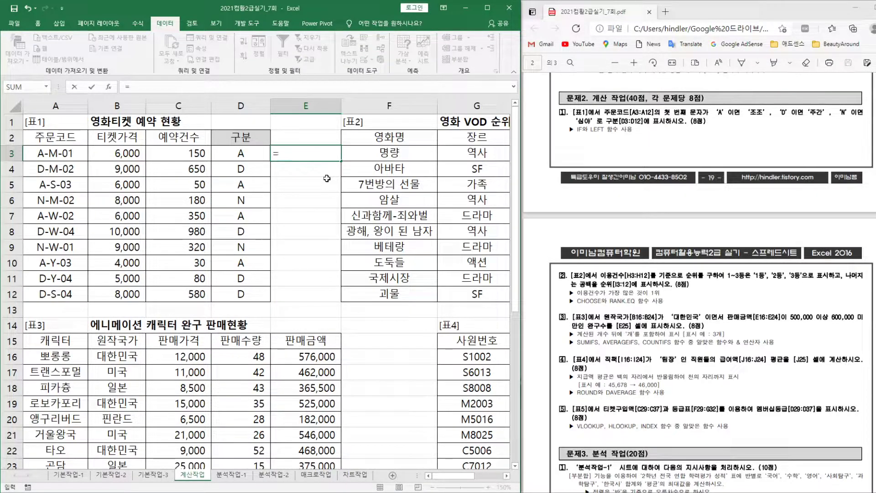
{"action": "left_click", "coordinate": [251, 154]}
{"action": "type", "text": "=\"A\""}
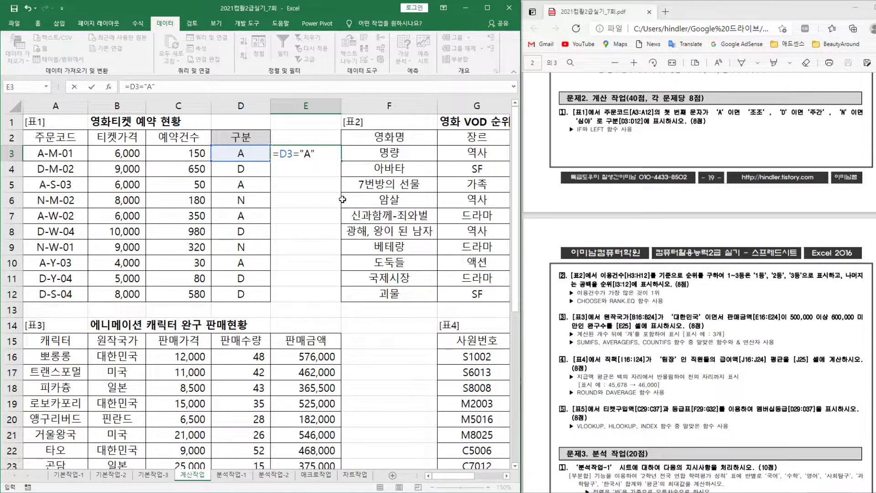
{"action": "key", "text": "Return"}
{"action": "left_click", "coordinate": [327, 155]}
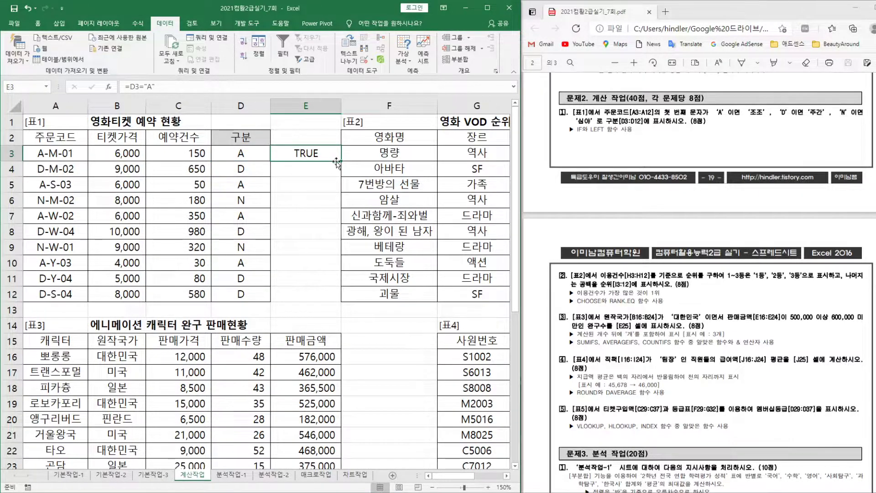
{"action": "left_click_drag", "start_coordinate": [336, 162], "coordinate": [327, 308]}
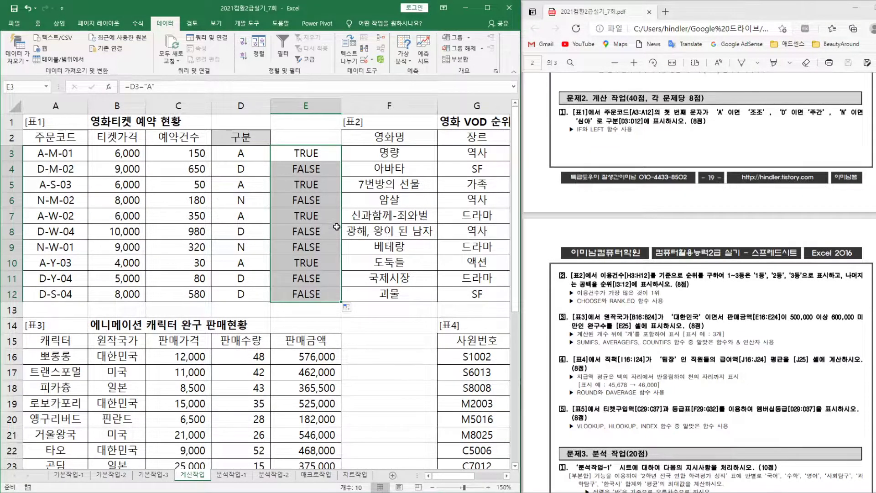
- Wrap the comparison in an IF function, entering =IF(D3="A","조조","주-심") across the whole range E3:E12
{"action": "key", "text": "F2"}
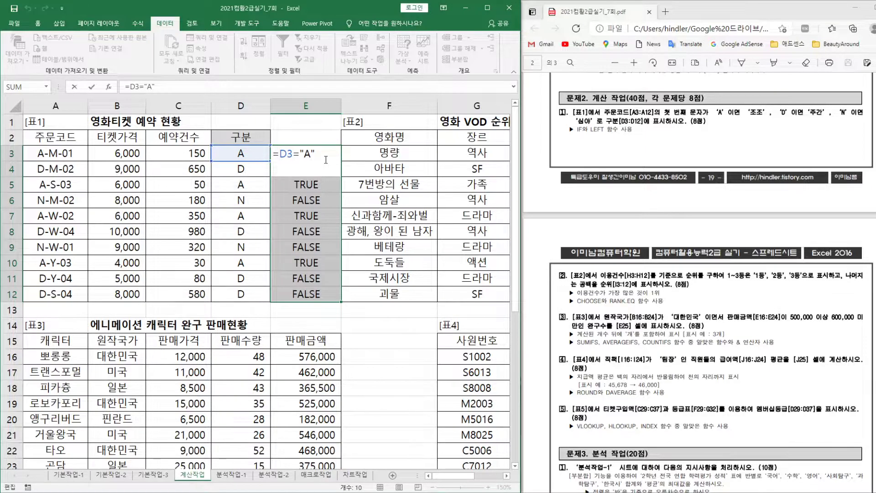
{"action": "type", "text": "IF("}
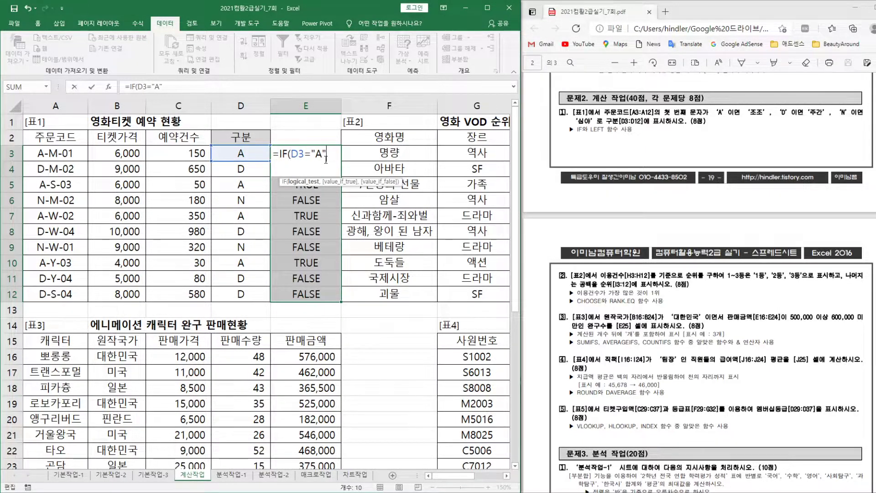
{"action": "type", "text": ",\"ㅈ"}
{"action": "type", "text": "ㅗ조\""}
{"action": "type", "text": ",\"주"}
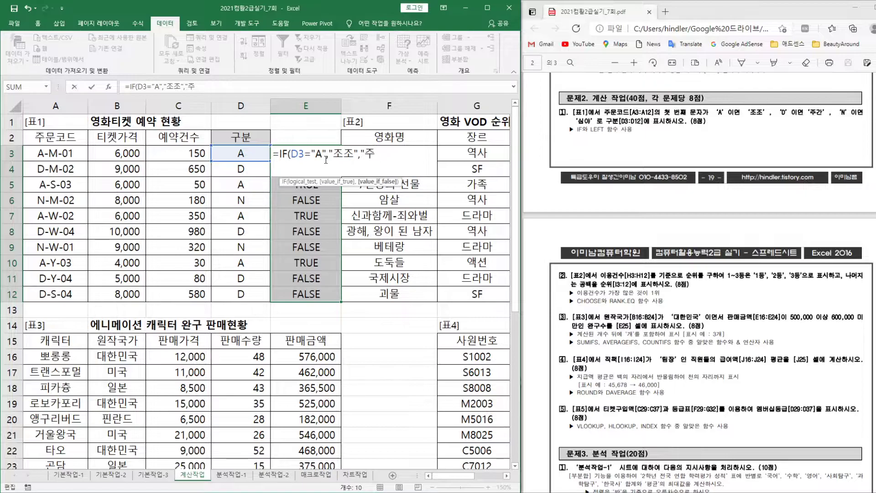
{"action": "type", "text": "-심\")"}
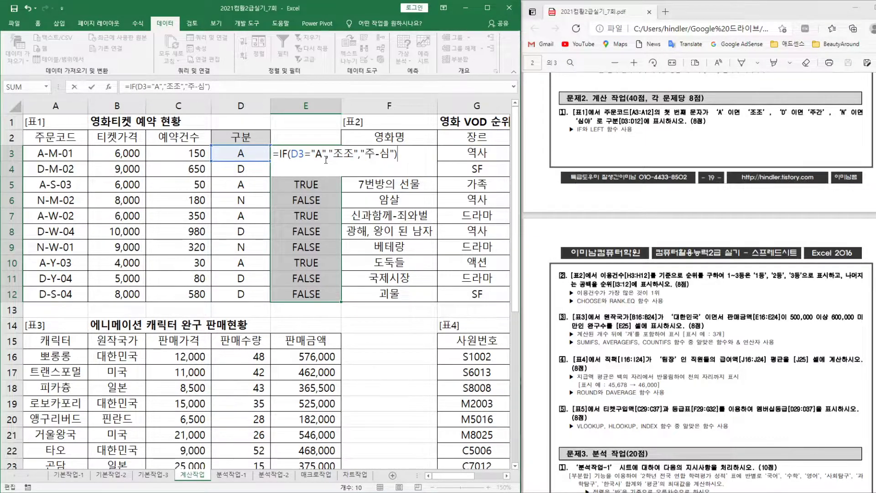
{"action": "key", "text": "ctrl+Return"}
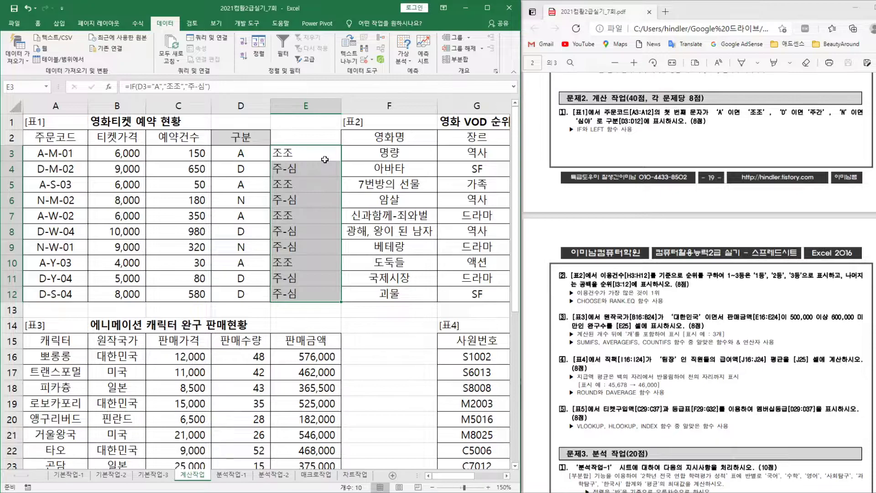
- Edit the IF formula in E3 so that it tests for "D" and returns "주간" when true
{"action": "key", "text": "F2"}
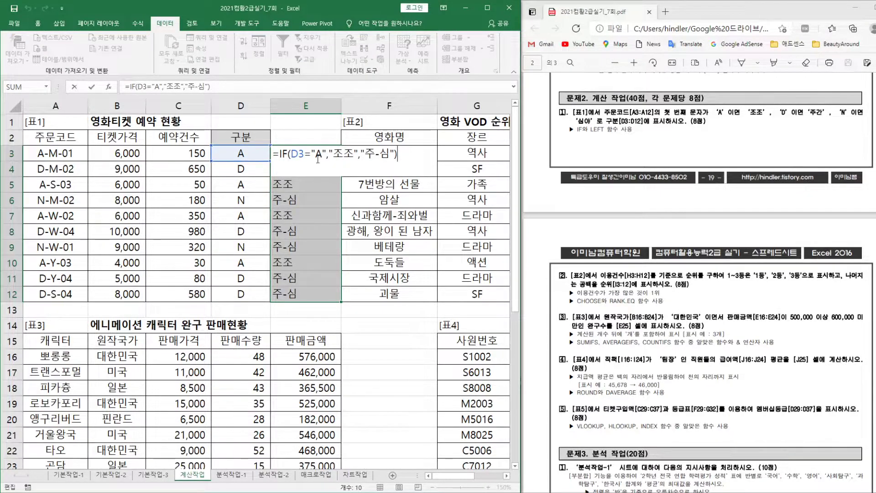
{"action": "double_click", "coordinate": [318, 157]}
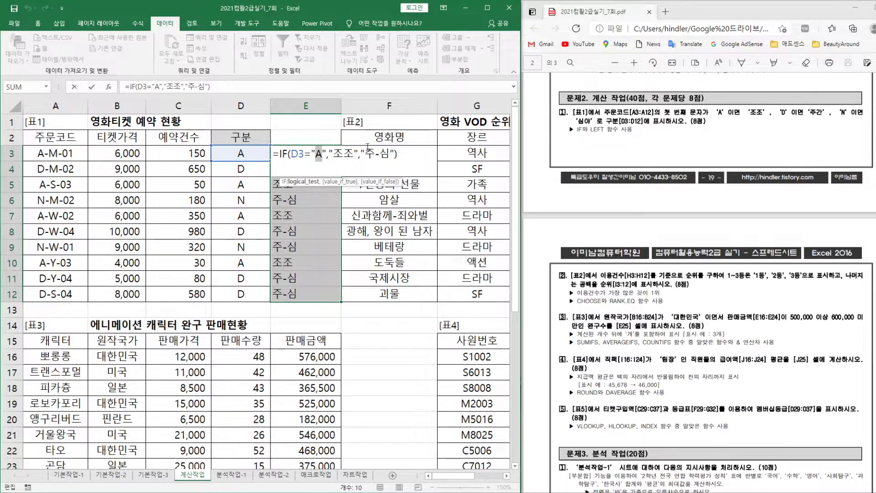
{"action": "type", "text": "ㅇ"}
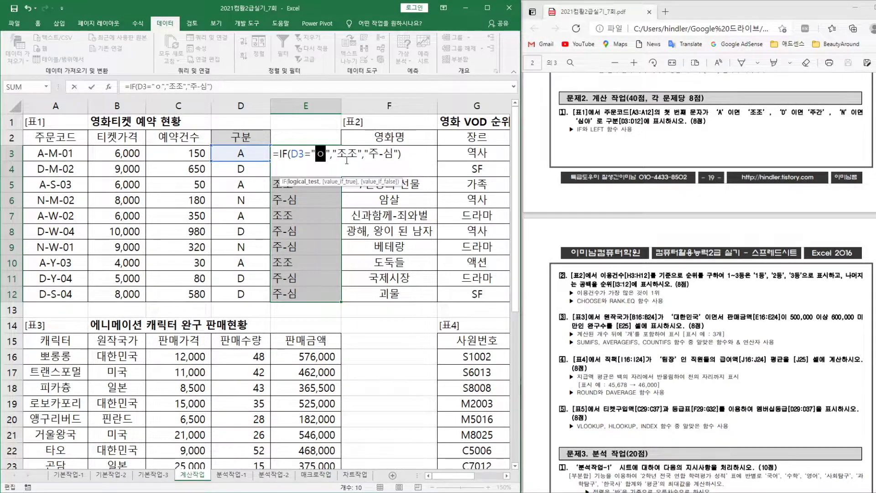
{"action": "key", "text": "BackSpace"}
{"action": "type", "text": "D"}
{"action": "key", "text": "Right"}
{"action": "key", "text": "Right"}
{"action": "key", "text": "Right"}
{"action": "type", "text": "wn"}
{"action": "key", "text": "BackSpace"}
{"action": "key", "text": "BackSpace"}
{"action": "key", "text": "Hangul"}
{"action": "type", "text": "주간"}
{"action": "key", "text": "Delete"}
- Change the IF formula's false result to "심야" and copy the whole IF expression without its leading equals sign
{"action": "key", "text": "Right"}
{"action": "key", "text": "Right"}
{"action": "key", "text": "Right"}
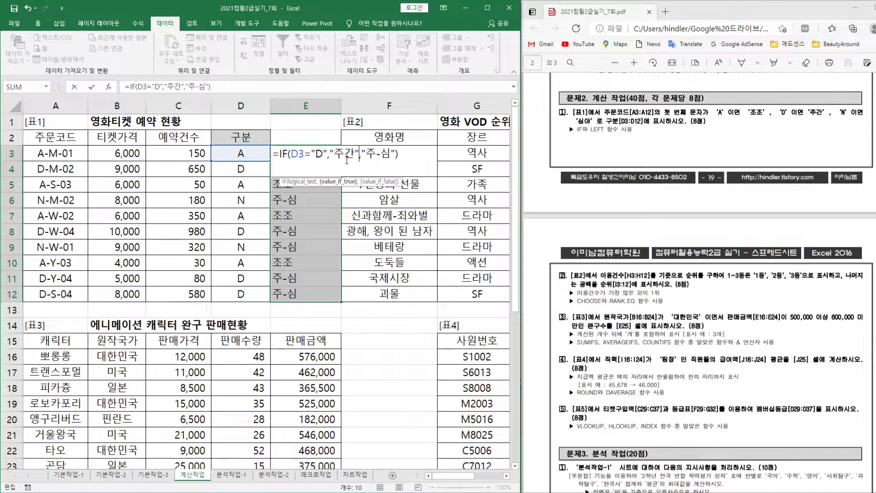
{"action": "key", "text": "shift+Right"}
{"action": "key", "text": "shift+Right"}
{"action": "key", "text": "shift+Right"}
{"action": "type", "text": "심야"}
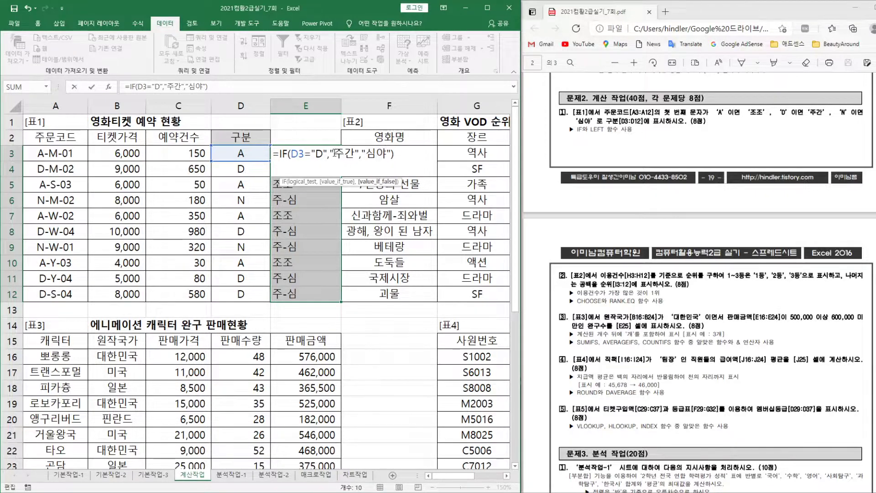
{"action": "left_click_drag", "start_coordinate": [279, 154], "coordinate": [403, 158]}
{"action": "key", "text": "ctrl+c"}
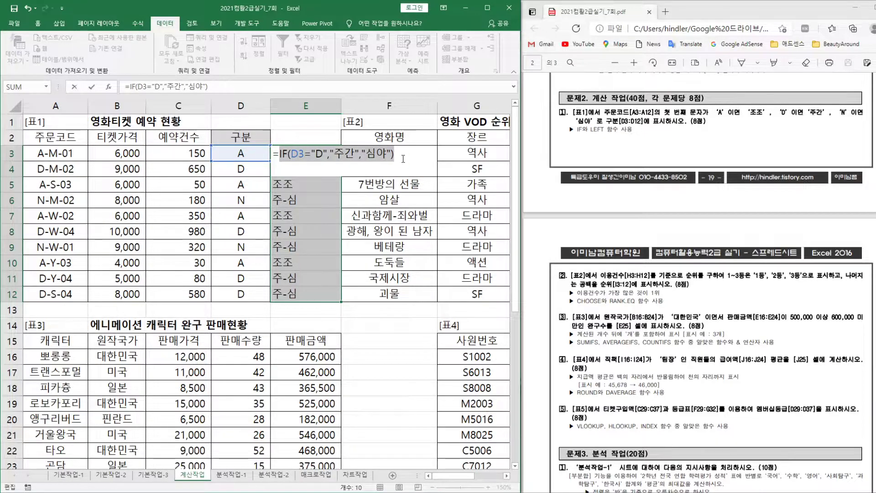
- Replace "주-심" in E3's formula with the copied IF expression and fill the nested formula down to E12
{"action": "key", "text": "Escape"}
{"action": "double_click", "coordinate": [311, 169]}
{"action": "key", "text": "Escape"}
{"action": "double_click", "coordinate": [362, 153]}
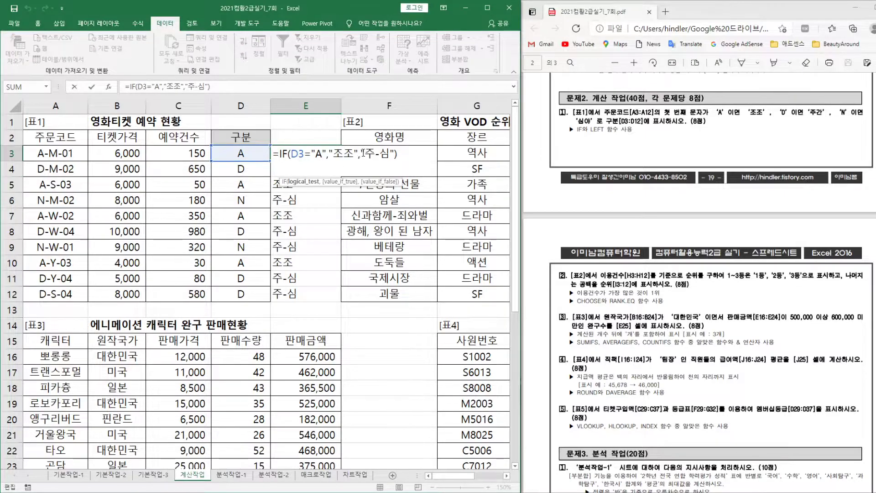
{"action": "left_click_drag", "start_coordinate": [362, 153], "coordinate": [394, 154]}
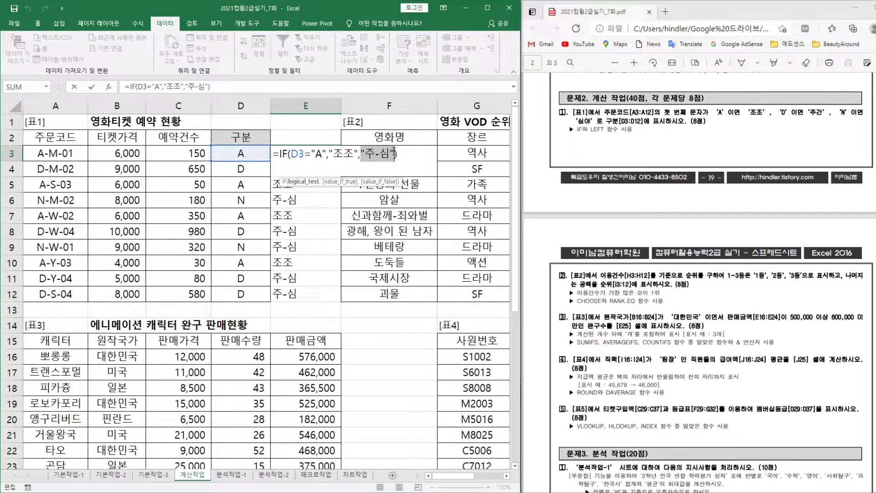
{"action": "key", "text": "ctrl+v"}
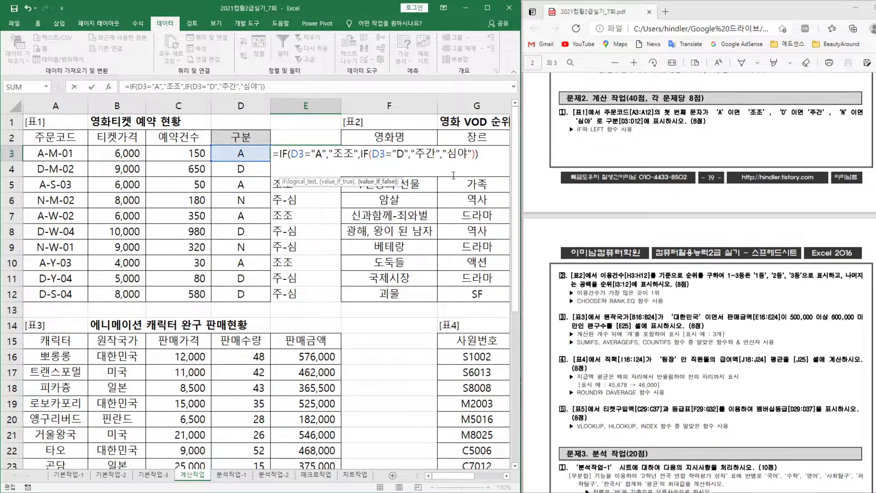
{"action": "key", "text": "Return"}
{"action": "left_click", "coordinate": [311, 153]}
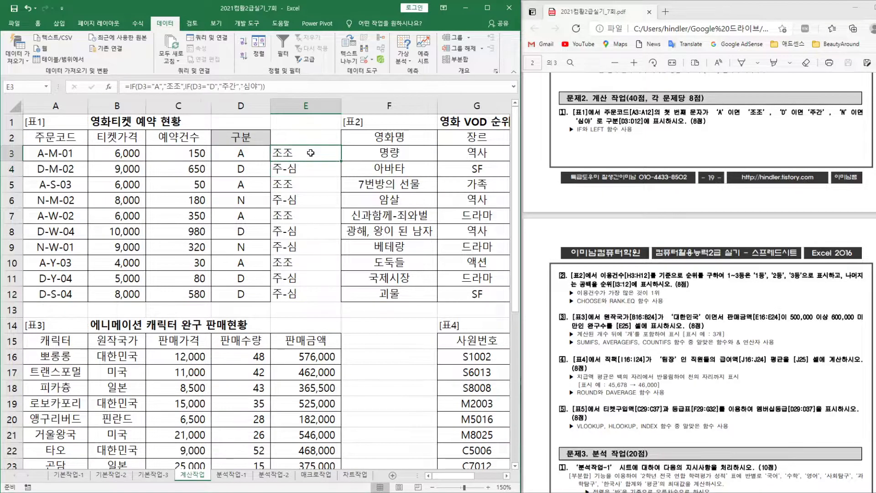
{"action": "left_click_drag", "start_coordinate": [341, 161], "coordinate": [343, 301]}
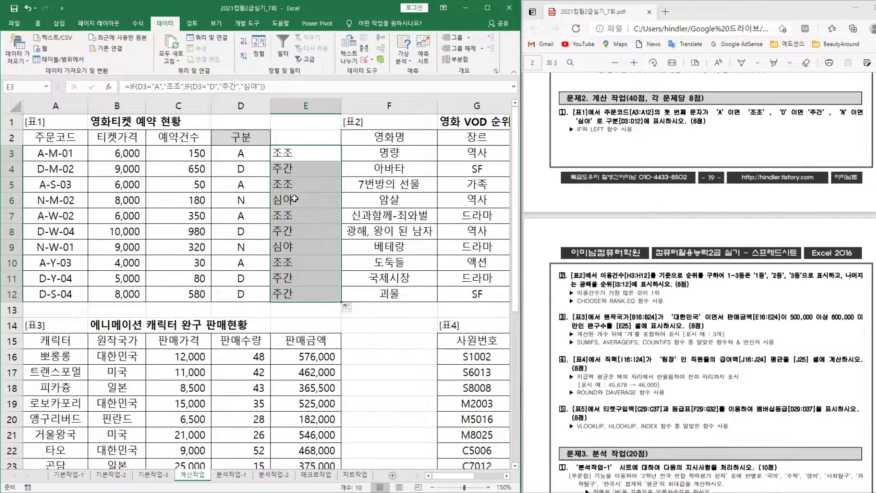
- Extend the LEFT formula in D3 to =LEFT(A3,1)="A" and fill it down to D12
{"action": "left_click", "coordinate": [254, 154]}
{"action": "key", "text": "F2"}
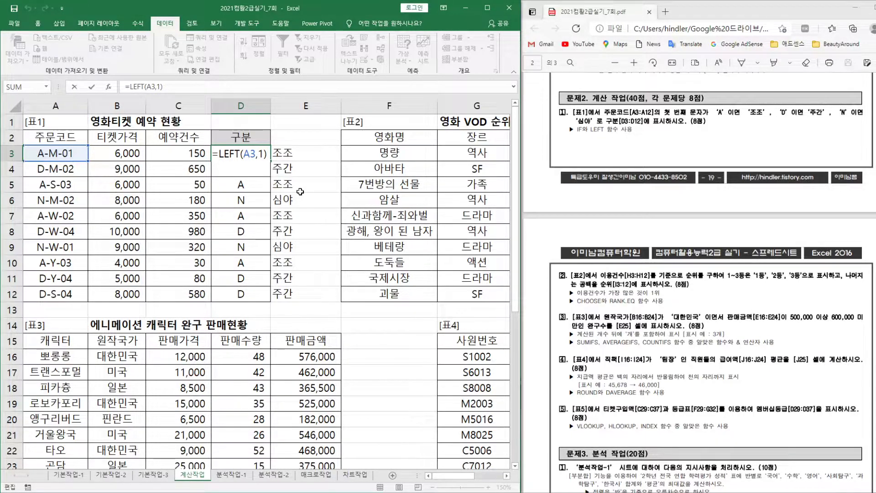
{"action": "type", "text": "="}
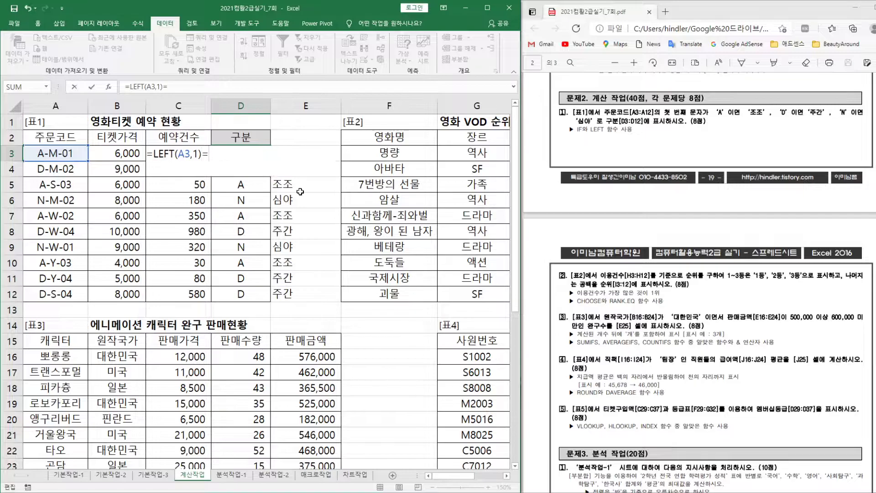
{"action": "type", "text": "\"A\""}
{"action": "key", "text": "Return"}
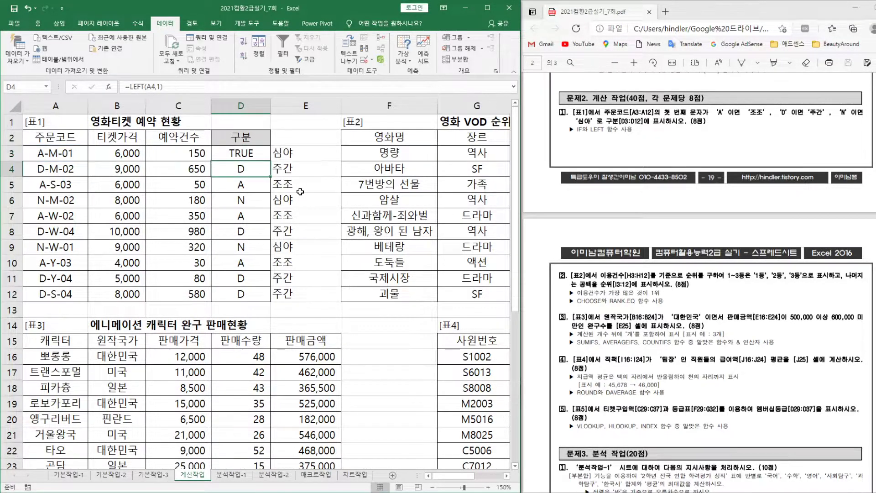
{"action": "left_click", "coordinate": [262, 158]}
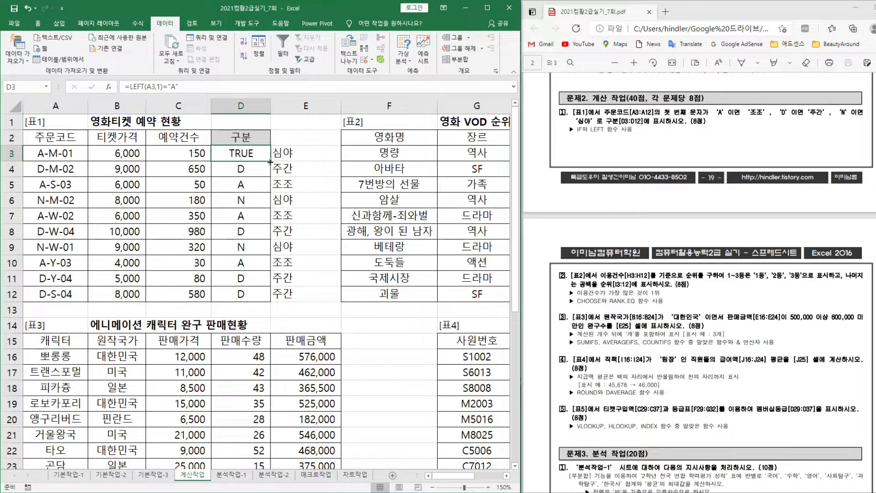
{"action": "double_click", "coordinate": [265, 162]}
- Wrap the LEFT comparison in an IF function, entering =IF(LEFT(A3,1)="A","조조","주심") across the whole range D3:D12
{"action": "key", "text": "F2"}
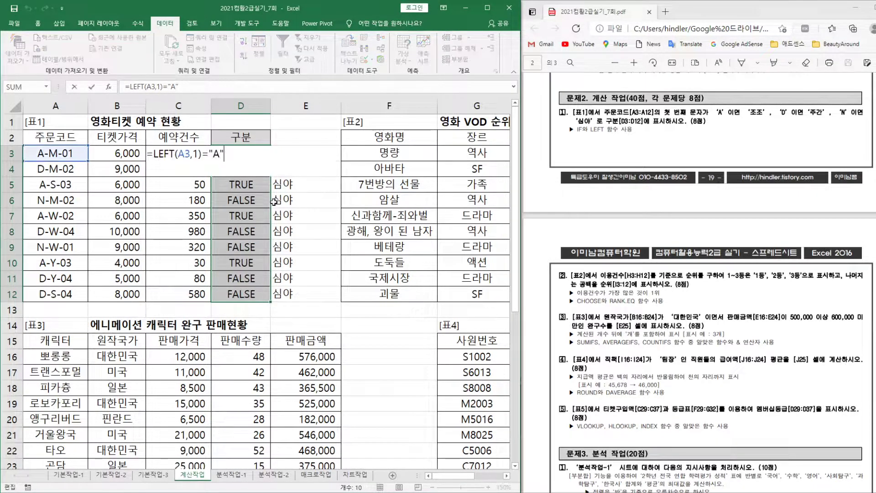
{"action": "left_click", "coordinate": [154, 155]}
{"action": "type", "text": "IF("}
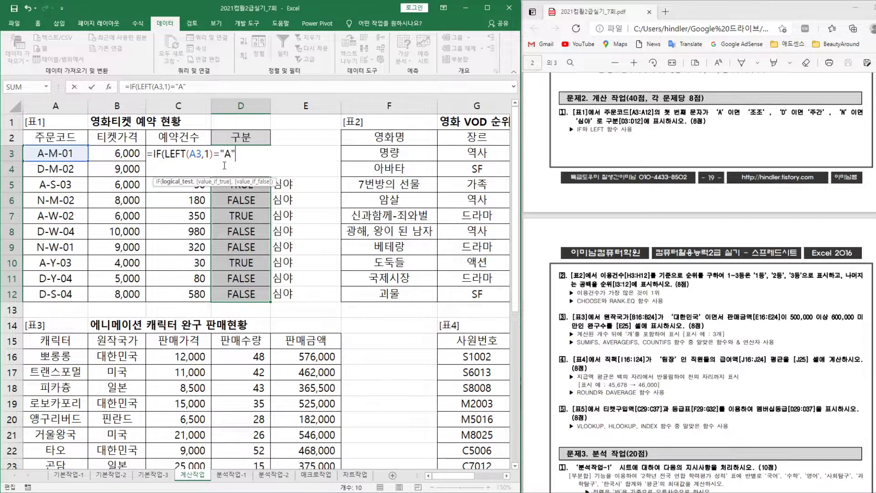
{"action": "key", "text": "End"}
{"action": "type", "text": ",\"주간"}
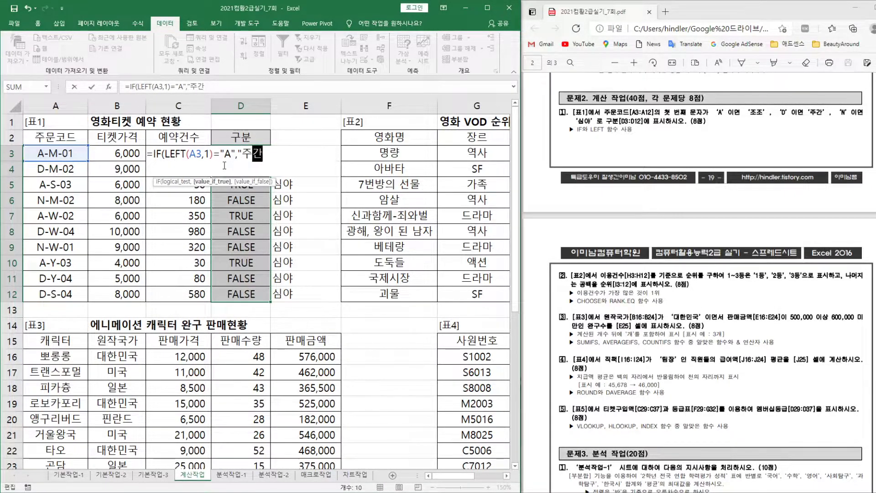
{"action": "type", "text": "\","}
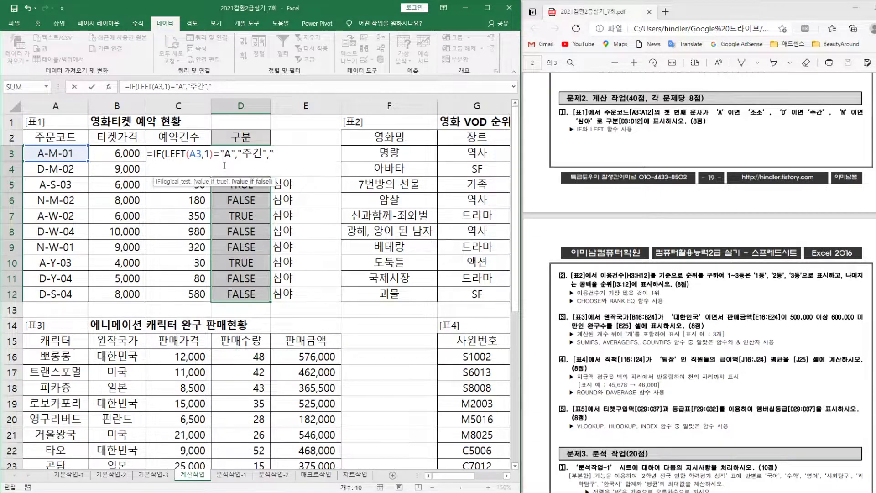
{"action": "key", "text": "BackSpace"}
{"action": "key", "text": "BackSpace"}
{"action": "key", "text": "BackSpace"}
{"action": "key", "text": "BackSpace"}
{"action": "type", "text": "조조"}
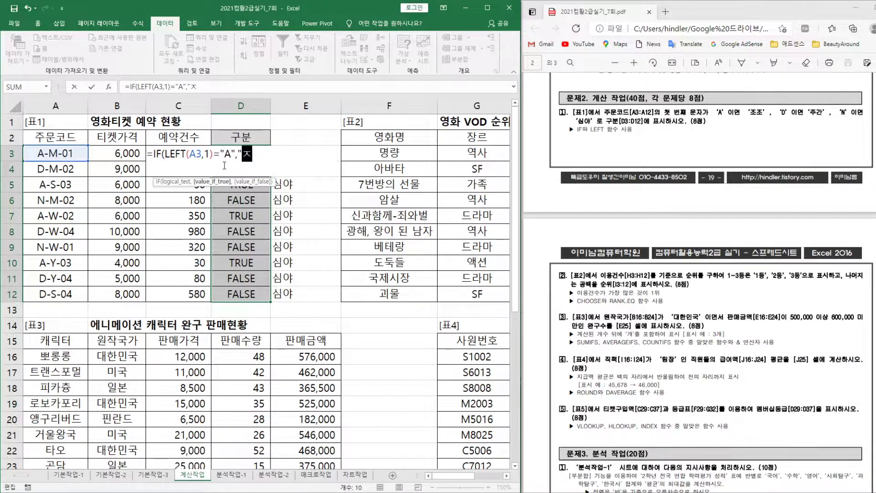
{"action": "type", "text": "\","}
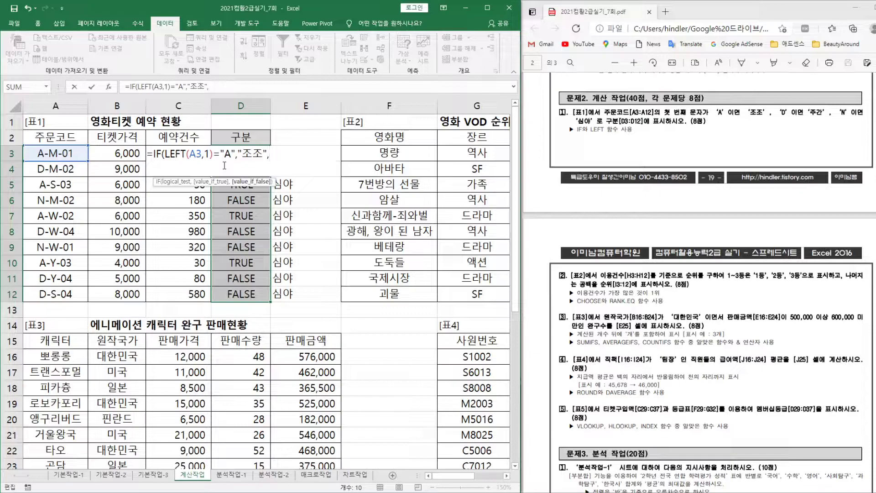
{"action": "type", "text": "\"주심\")"}
{"action": "key", "text": "ctrl+Return"}
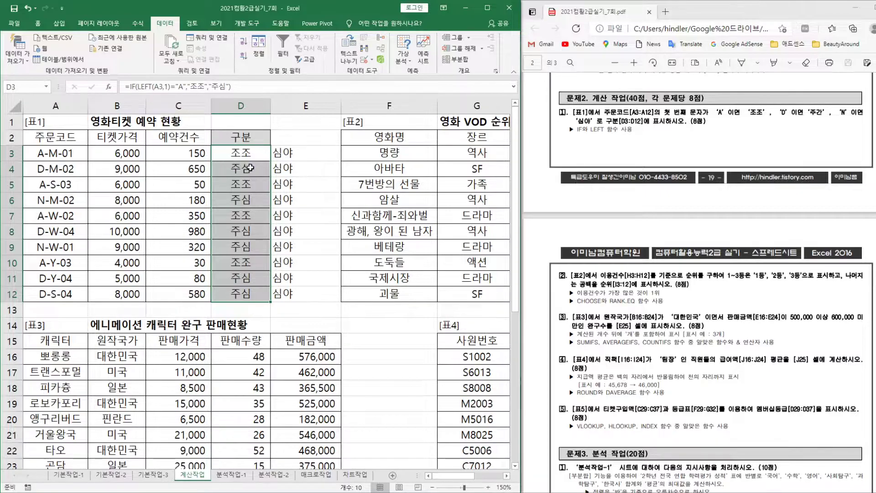
- Edit the IF formula in D3 so that it tests for "D" and returns "주간" when true
{"action": "key", "text": "F2"}
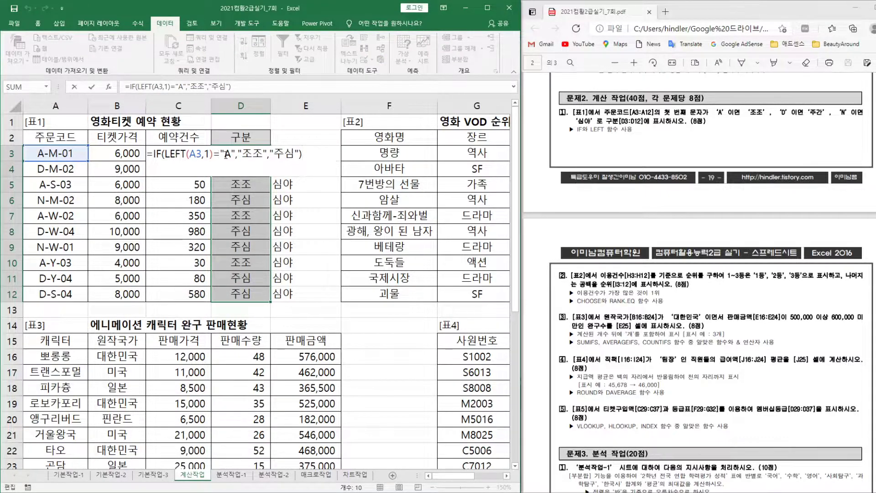
{"action": "double_click", "coordinate": [227, 154]}
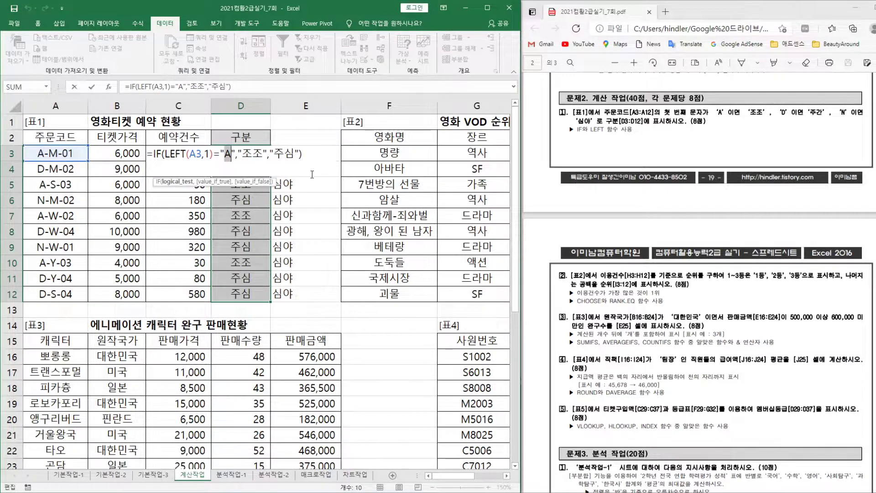
{"action": "type", "text": "D"}
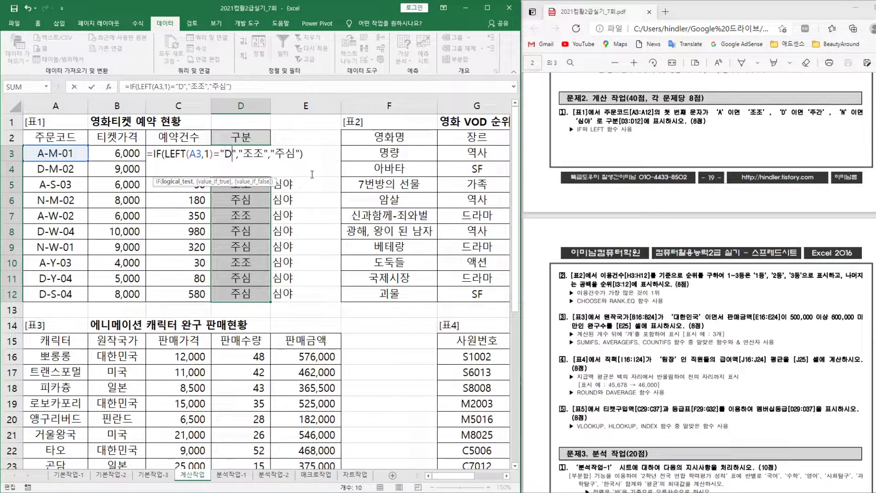
{"action": "key", "text": "Right"}
{"action": "type", "text": "w"}
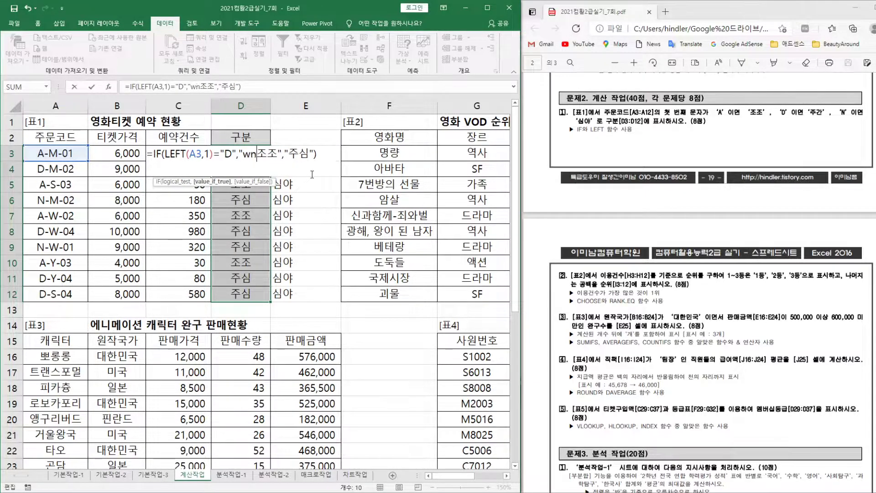
{"action": "key", "text": "BackSpace"}
{"action": "type", "text": "주"}
{"action": "key", "text": "Delete"}
{"action": "key", "text": "Delete"}
{"action": "type", "text": "간"}
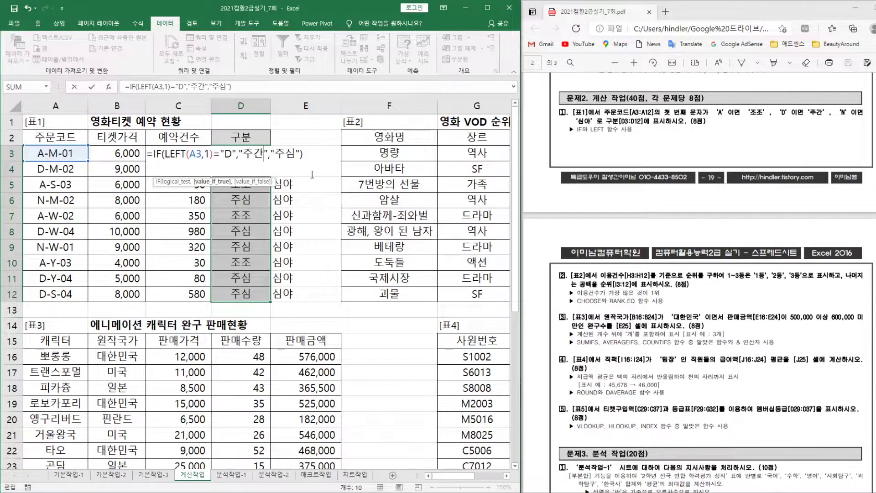
- Change the D3 formula's false result to "심야", copy the IF expression without its equals sign, and discard the cell edit
{"action": "key", "text": "Right"}
{"action": "key", "text": "Right"}
{"action": "key", "text": "shift+Right"}
{"action": "key", "text": "shift+Right"}
{"action": "type", "text": "심야"}
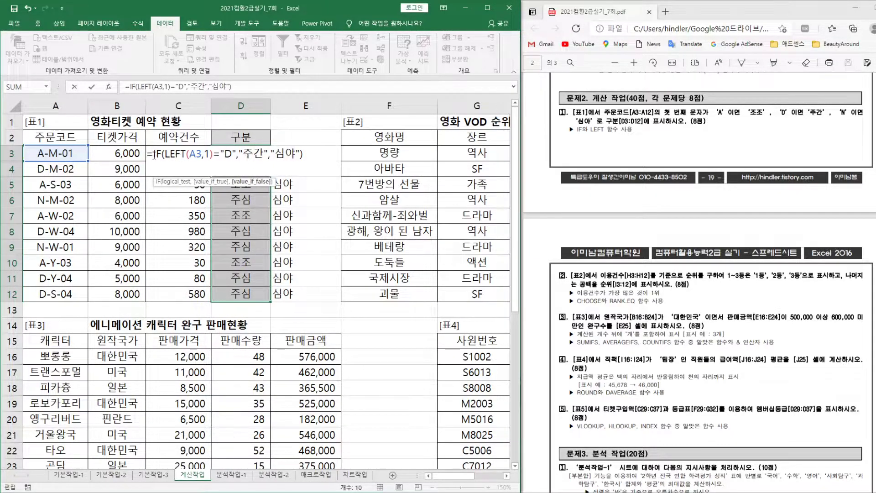
{"action": "left_click_drag", "start_coordinate": [151, 155], "coordinate": [326, 155]}
{"action": "key", "text": "ctrl+c"}
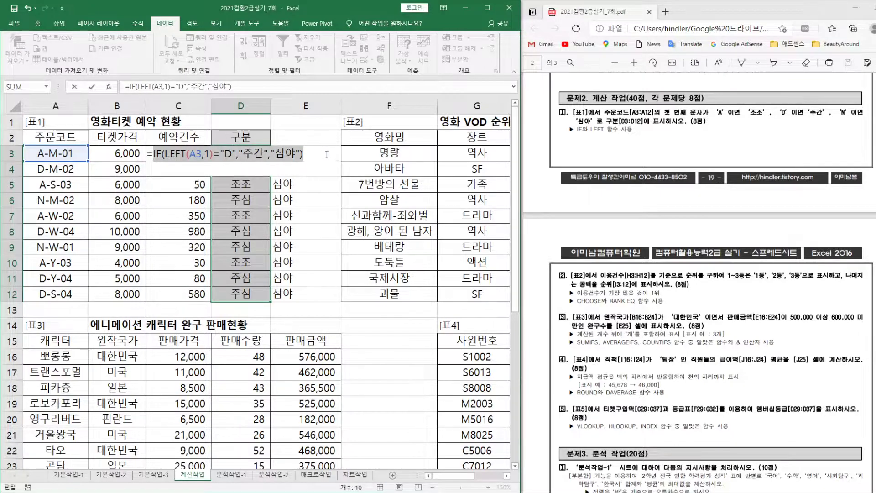
{"action": "key", "text": "Escape"}
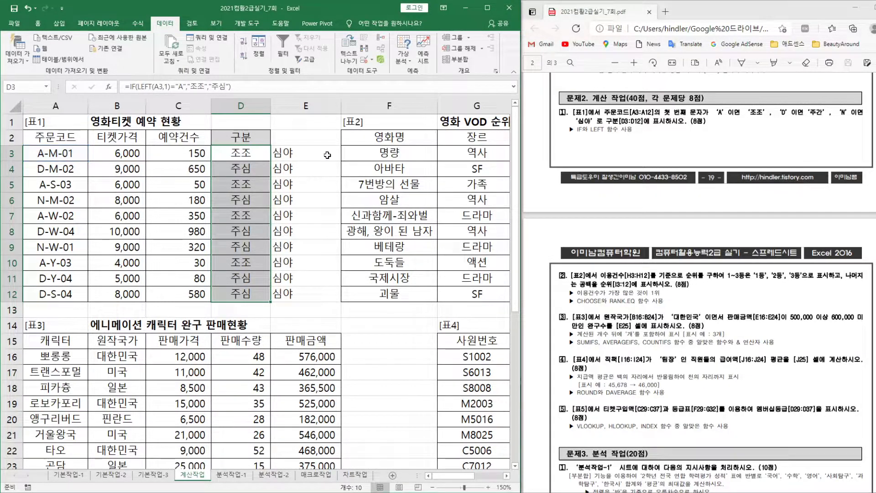
- Replace "주심" in D3's formula with the copied IF expression and apply the nested formula to D3:D12
{"action": "left_click", "coordinate": [260, 153]}
{"action": "double_click", "coordinate": [260, 153]}
{"action": "left_click_drag", "start_coordinate": [270, 153], "coordinate": [300, 153]}
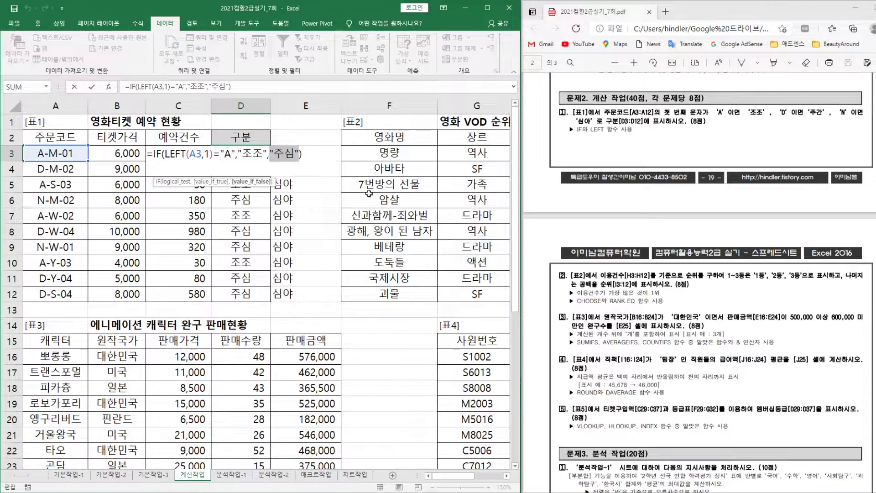
{"action": "key", "text": "ctrl+v"}
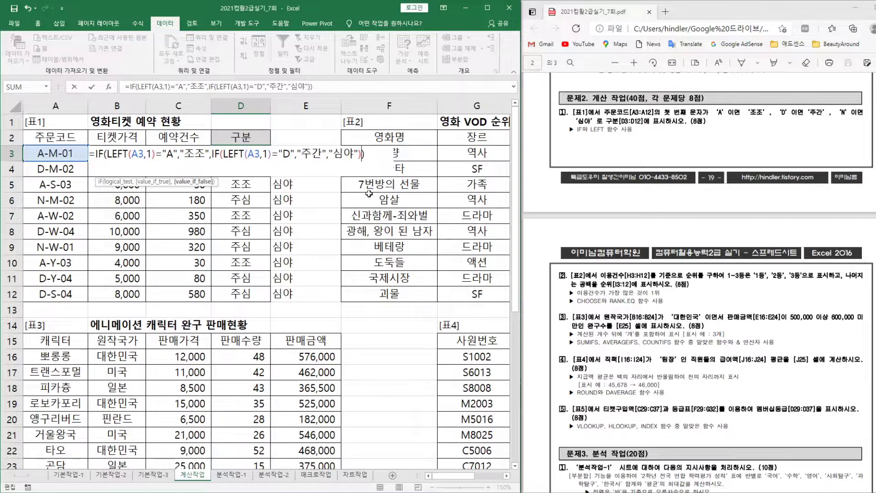
{"action": "key", "text": "Return"}
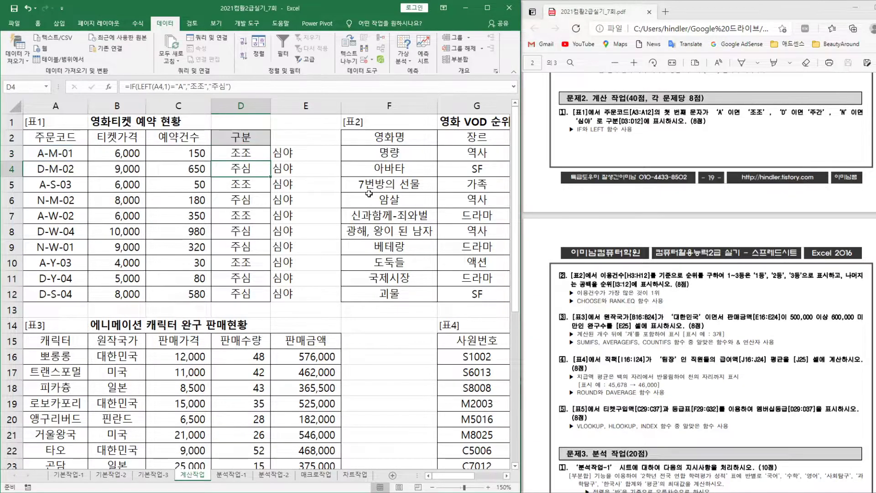
{"action": "left_click", "coordinate": [234, 147]}
{"action": "left_click_drag", "start_coordinate": [270, 160], "coordinate": [269, 301]}
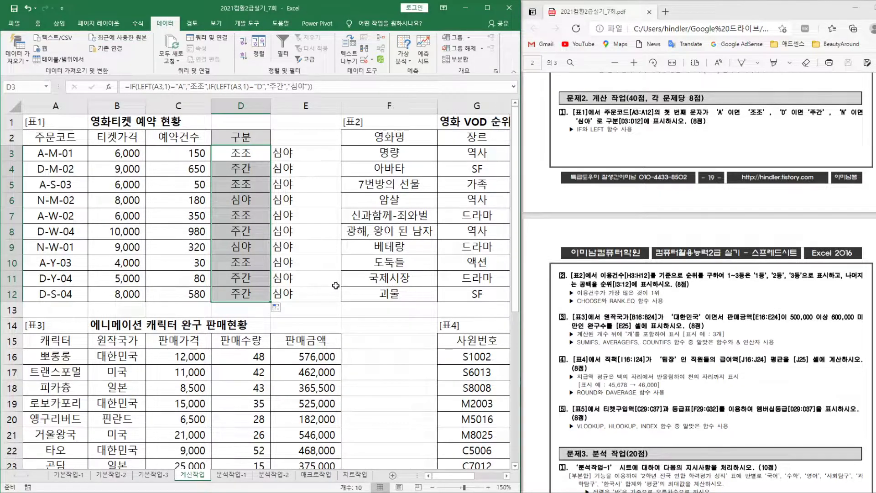
{"action": "key", "text": "F2"}
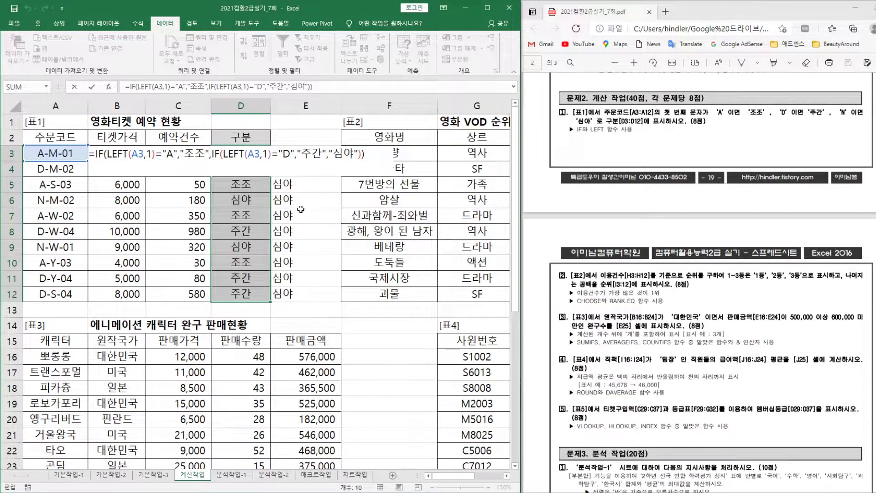
{"action": "key", "text": "ctrl+Return"}
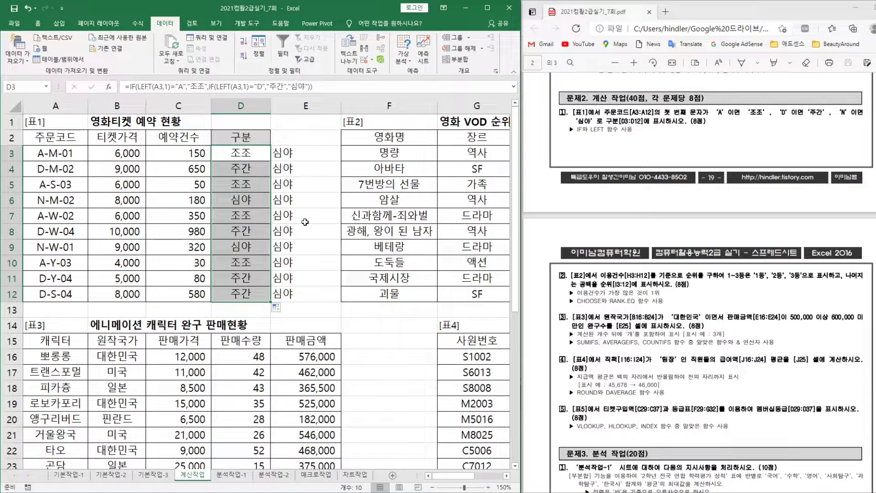
- Start a RANK.EQ formula in I3 of 표2, with H3 as the number and H3:H12 as the reference range
{"action": "left_click_drag", "start_coordinate": [459, 481], "coordinate": [499, 481]}
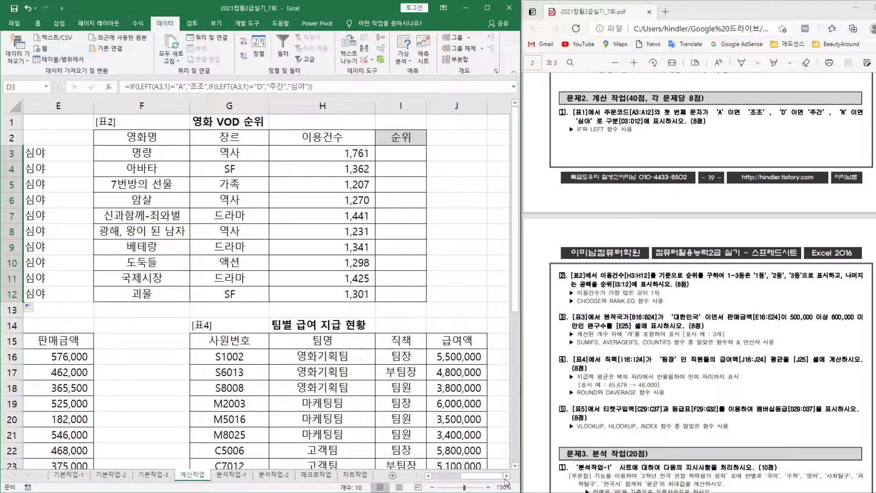
{"action": "left_click", "coordinate": [505, 477]}
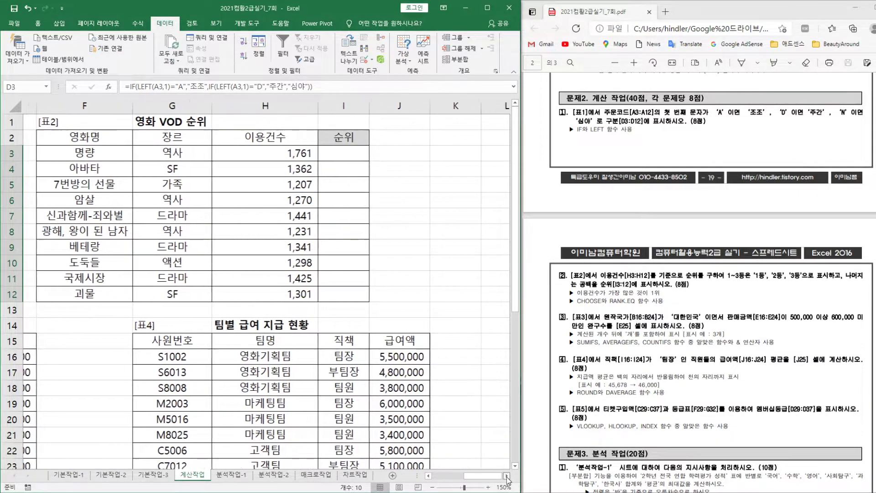
{"action": "left_click", "coordinate": [329, 154]}
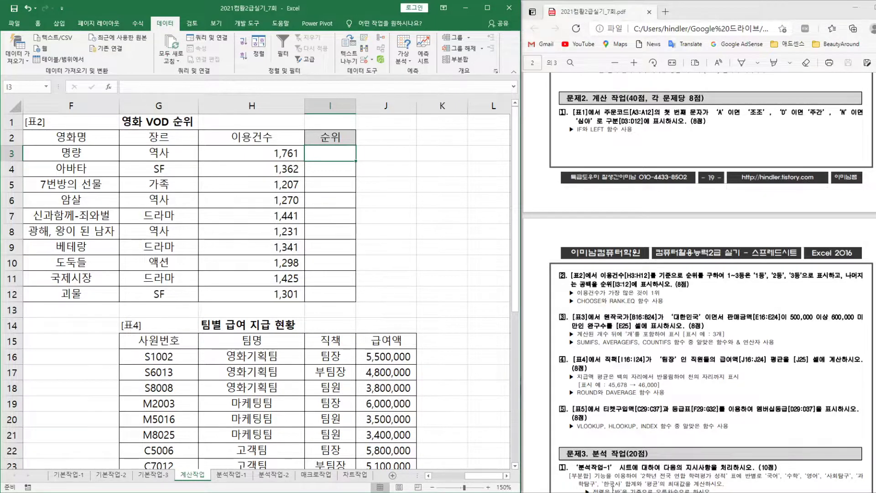
{"action": "left_click_drag", "start_coordinate": [487, 478], "coordinate": [479, 478]}
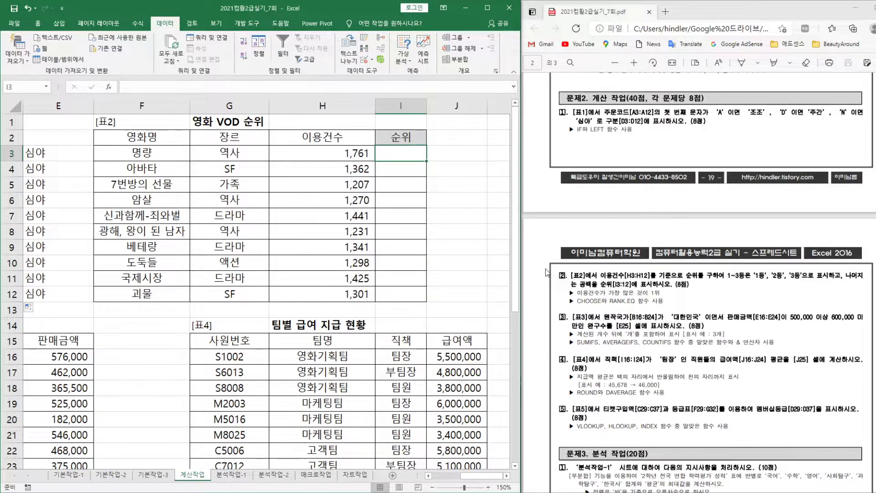
{"action": "type", "text": "="}
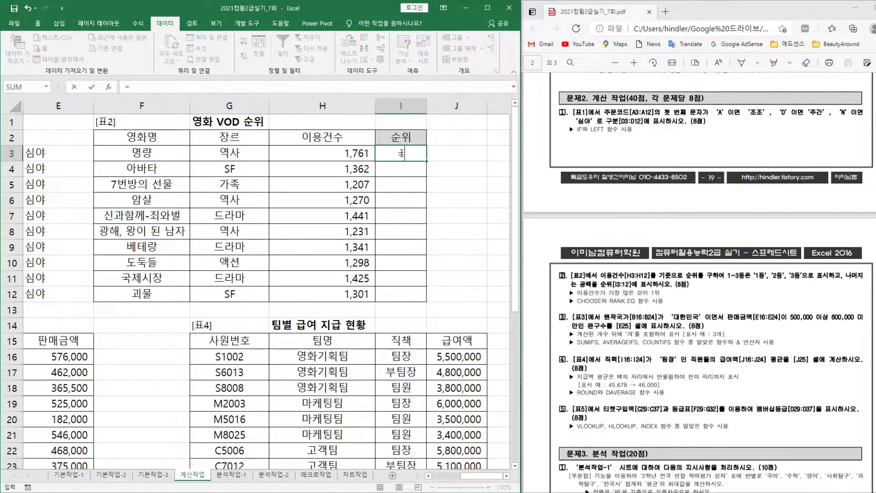
{"action": "type", "text": "rank"}
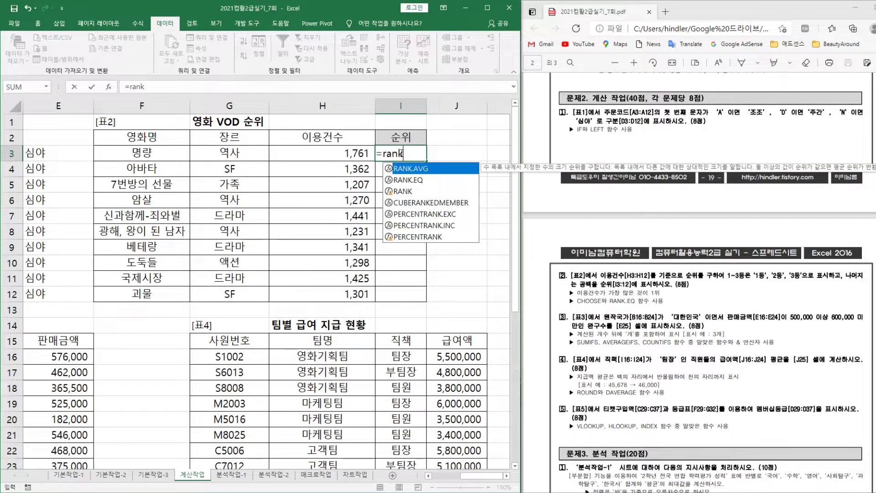
{"action": "key", "text": "Down"}
{"action": "key", "text": "Tab"}
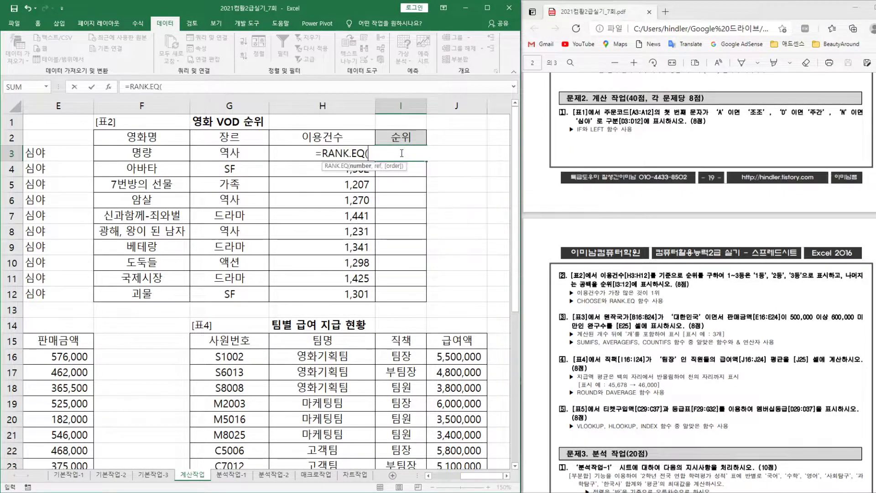
{"action": "left_click", "coordinate": [280, 154]}
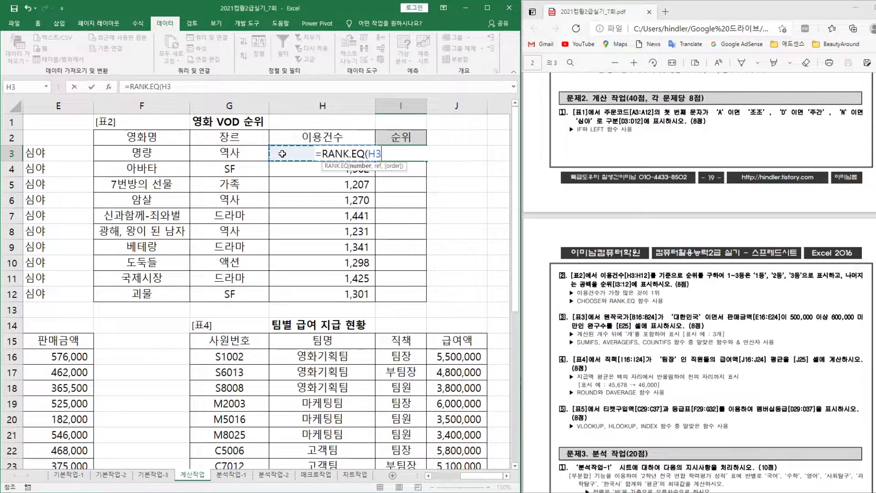
{"action": "type", "text": ","}
{"action": "left_click_drag", "start_coordinate": [318, 296], "coordinate": [292, 158]}
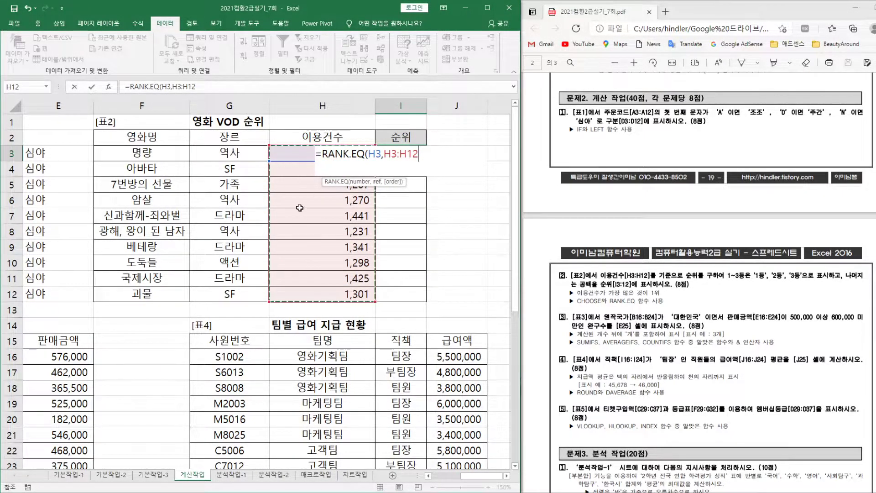
- Lock the ranking range as $H$3:$H$12, complete the formula with descending order 0, and fill it down to I12
{"action": "key", "text": "F4"}
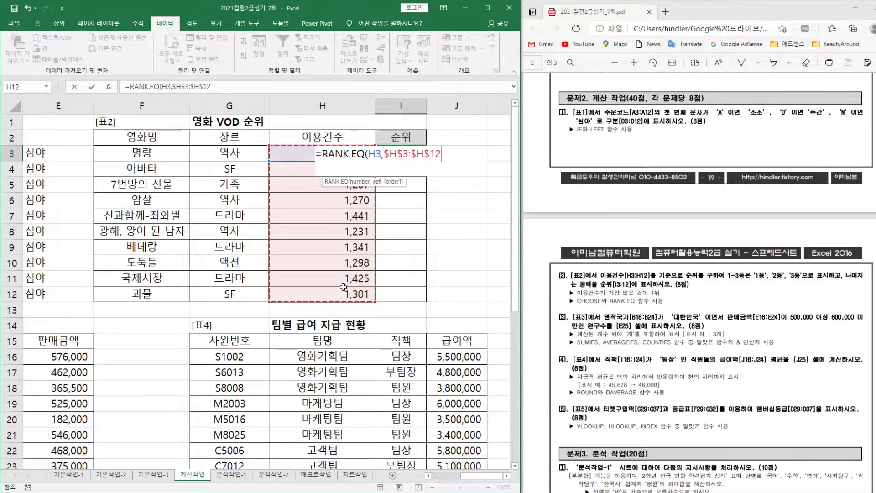
{"action": "type", "text": ","}
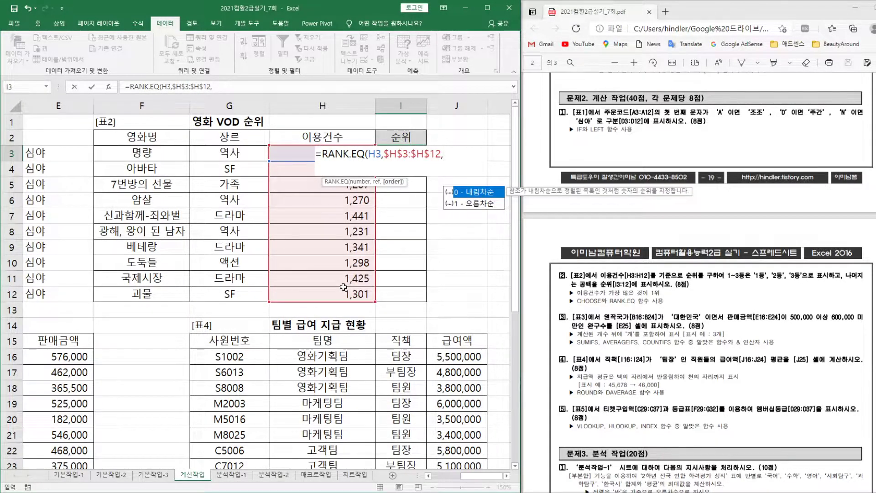
{"action": "type", "text": "0)"}
{"action": "key", "text": "Return"}
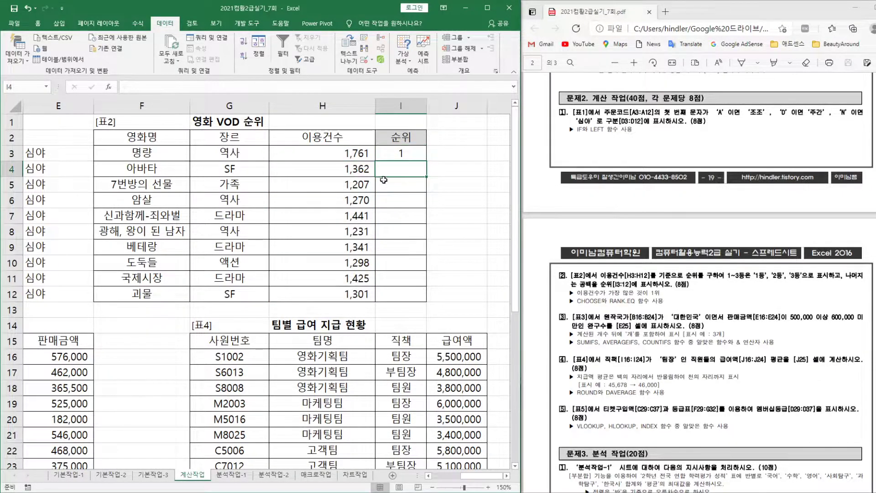
{"action": "left_click", "coordinate": [410, 151]}
{"action": "left_click_drag", "start_coordinate": [425, 161], "coordinate": [426, 300]}
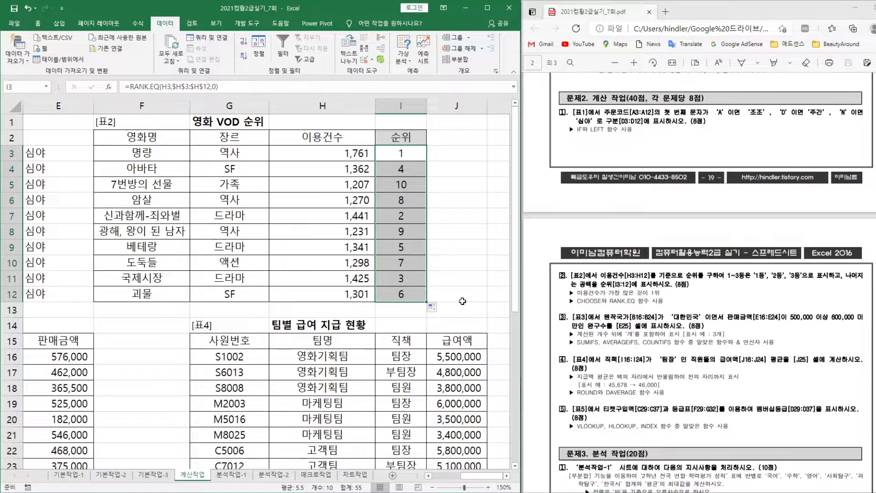
- Enter the heading "choose" in J2 beside the 순위 column
{"action": "left_click", "coordinate": [454, 138]}
{"action": "type", "text": "choos"}
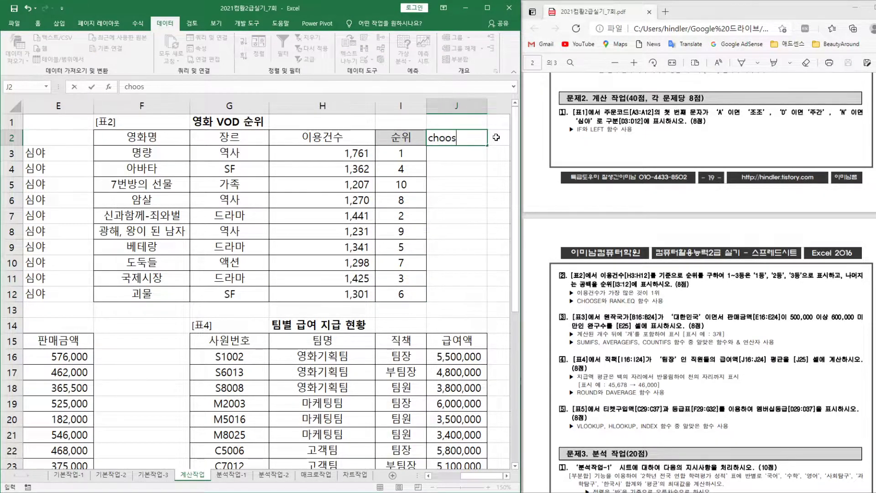
{"action": "type", "text": "e"}
{"action": "key", "text": "Return"}
- Enter a CHOOSE formula on I3 in J3 returning "1등", "2등", "3등" and empty text for ranks 4 to 10, filled down to J12
{"action": "type", "text": "=choose"}
{"action": "key", "text": "Tab"}
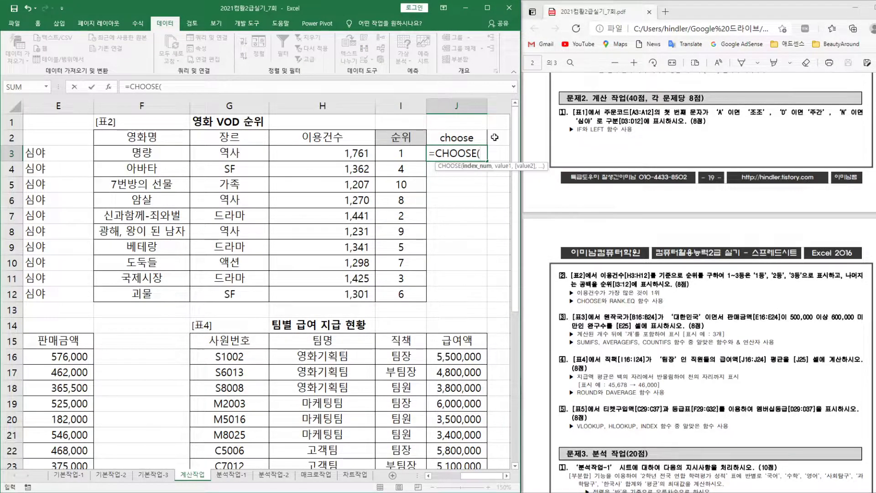
{"action": "left_click", "coordinate": [396, 155]}
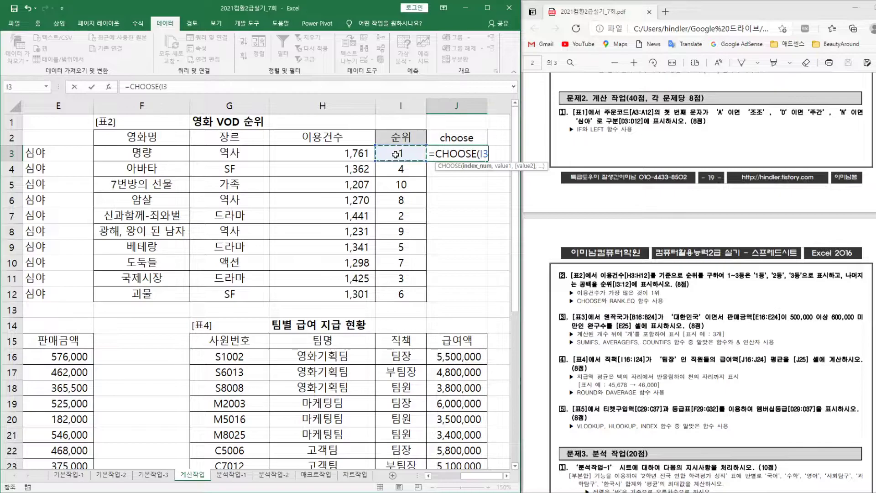
{"action": "type", "text": ",\"1등\",\"2등\",\"3등\","}
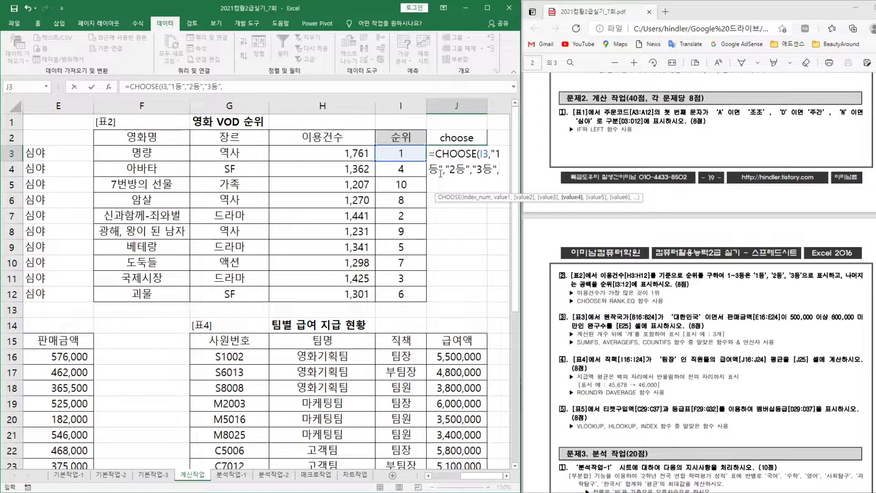
{"action": "type", "text": "\"\",\"\",\"\",\"\",\"\",\"\","}
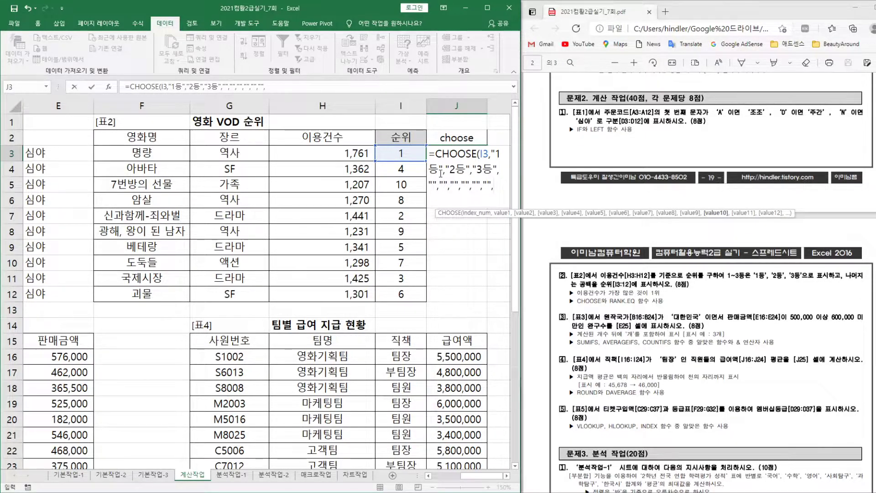
{"action": "key", "text": "BackSpace"}
{"action": "type", "text": ",)"}
{"action": "key", "text": "Return"}
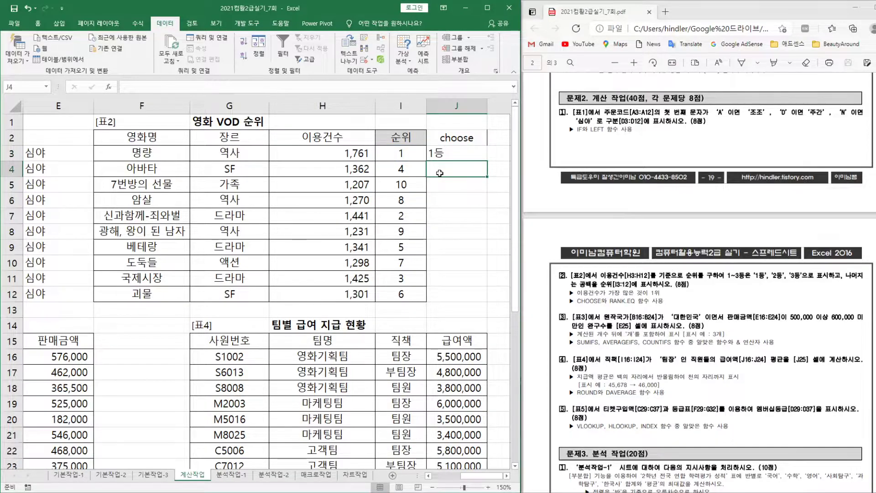
{"action": "left_click", "coordinate": [470, 152]}
{"action": "left_click_drag", "start_coordinate": [487, 162], "coordinate": [479, 302]}
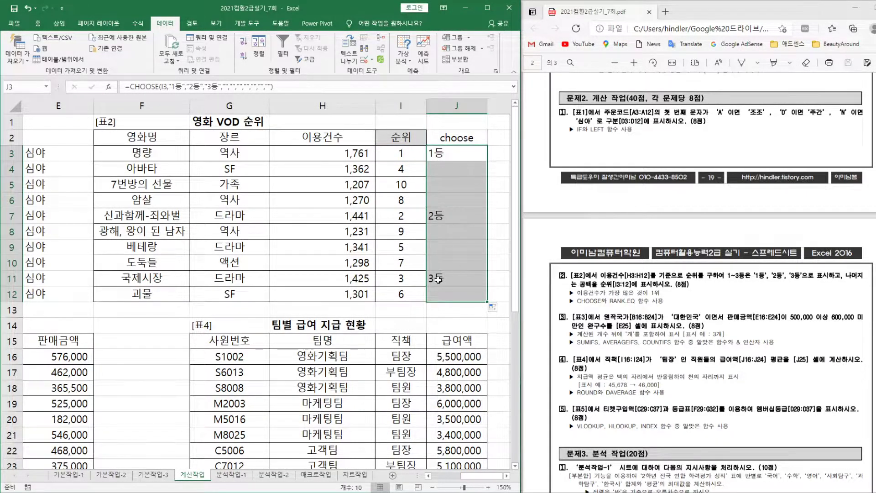
- Enter the heading "choose/iferror" in K2 and left-align it
{"action": "left_click", "coordinate": [506, 475]}
{"action": "left_click", "coordinate": [506, 475]}
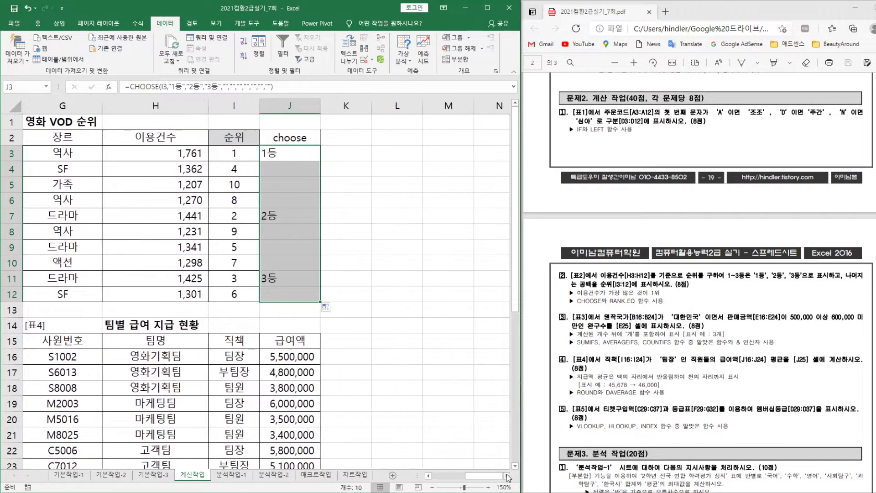
{"action": "left_click", "coordinate": [340, 138]}
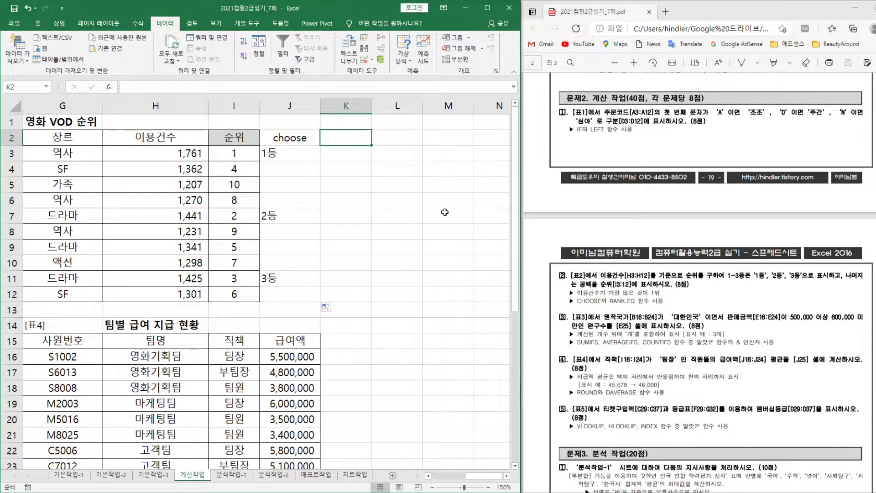
{"action": "type", "text": "ㅊ"}
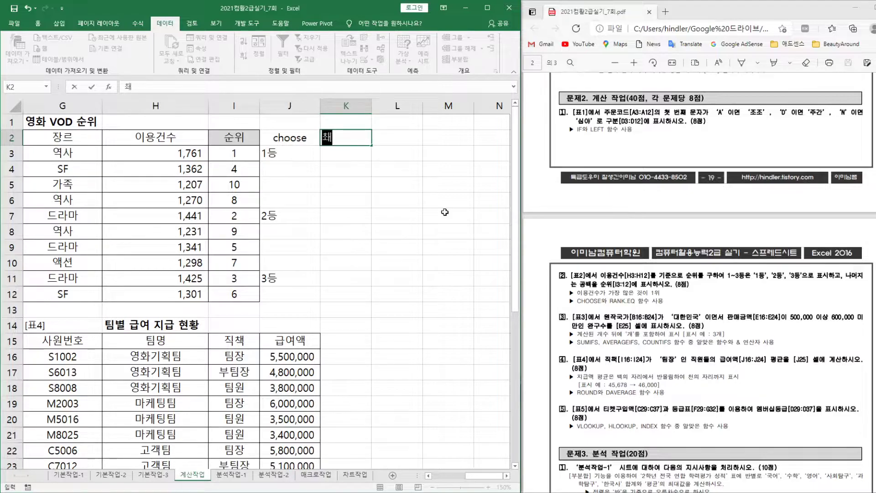
{"action": "key", "text": "BackSpace"}
{"action": "type", "text": "choo"}
{"action": "type", "text": "se/ife"}
{"action": "type", "text": "f"}
{"action": "key", "text": "BackSpace"}
{"action": "type", "text": "rror"}
{"action": "key", "text": "Return"}
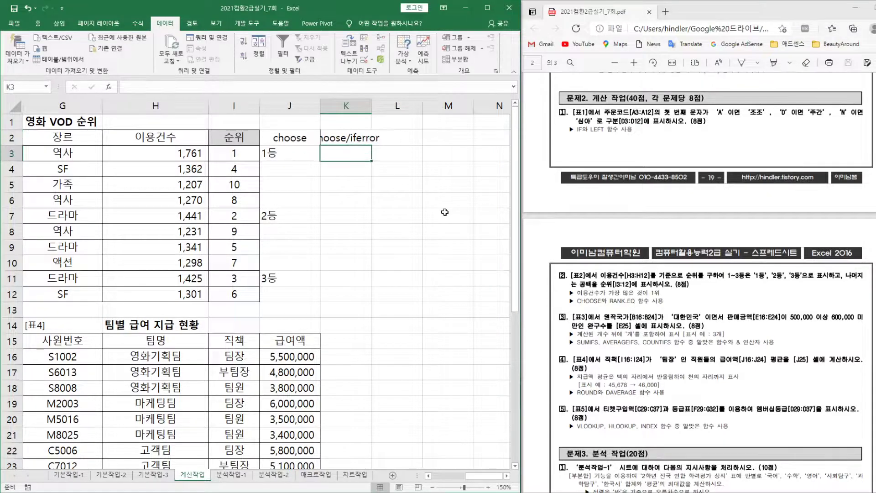
{"action": "left_click", "coordinate": [356, 140]}
{"action": "left_click", "coordinate": [38, 23]}
{"action": "left_click", "coordinate": [180, 56]}
- Enter =CHOOSE(I3,"금","은","동") in K3 and fill it down to K12
{"action": "left_click", "coordinate": [343, 148]}
{"action": "type", "text": "="}
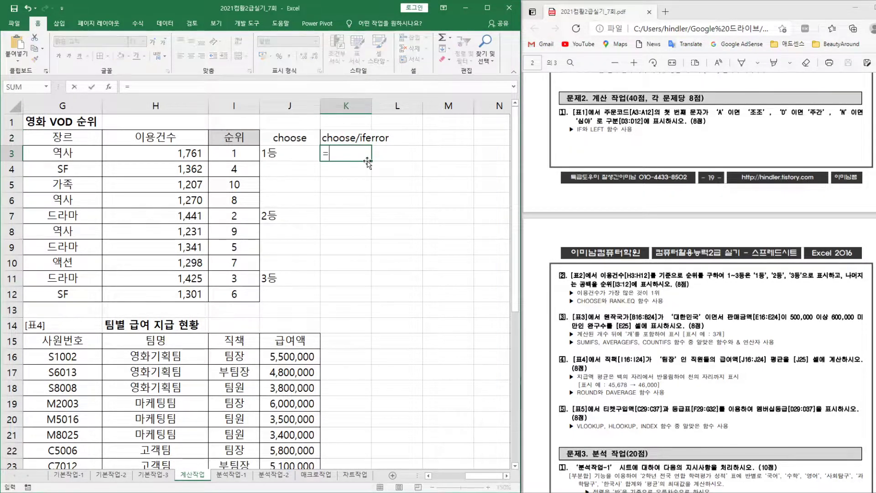
{"action": "type", "text": "choo"}
{"action": "key", "text": "Tab"}
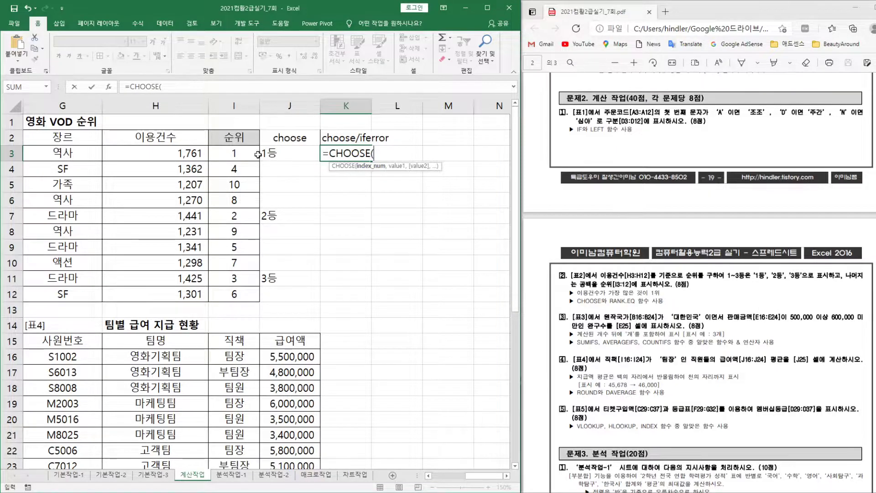
{"action": "left_click", "coordinate": [242, 155]}
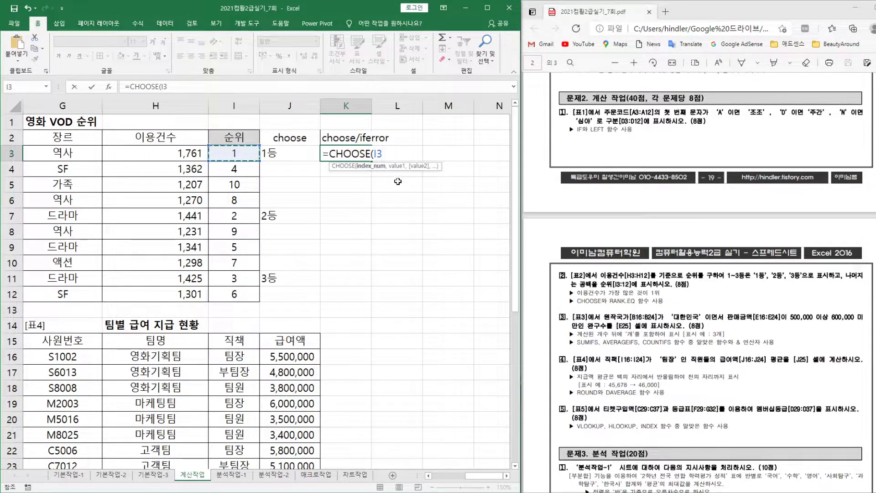
{"action": "type", "text": ","}
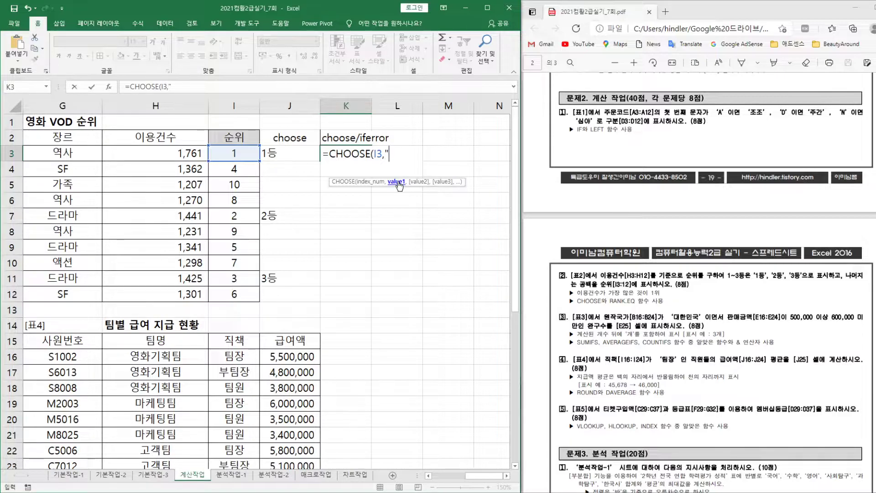
{"action": "type", "text": "금\",은"}
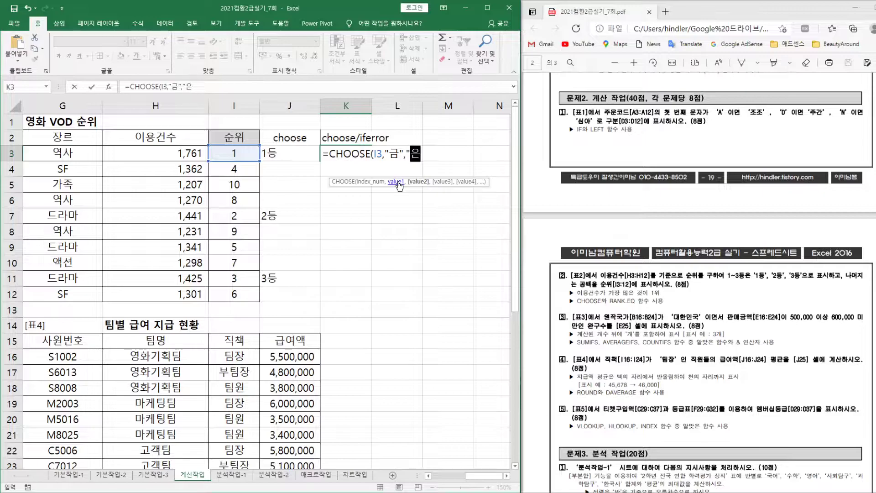
{"action": "type", "text": "\",\"도ㅇ\""}
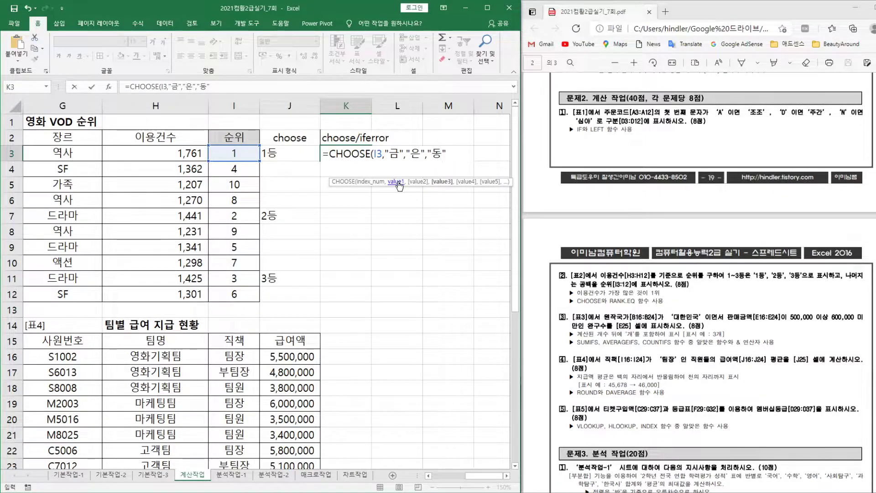
{"action": "type", "text": ")"}
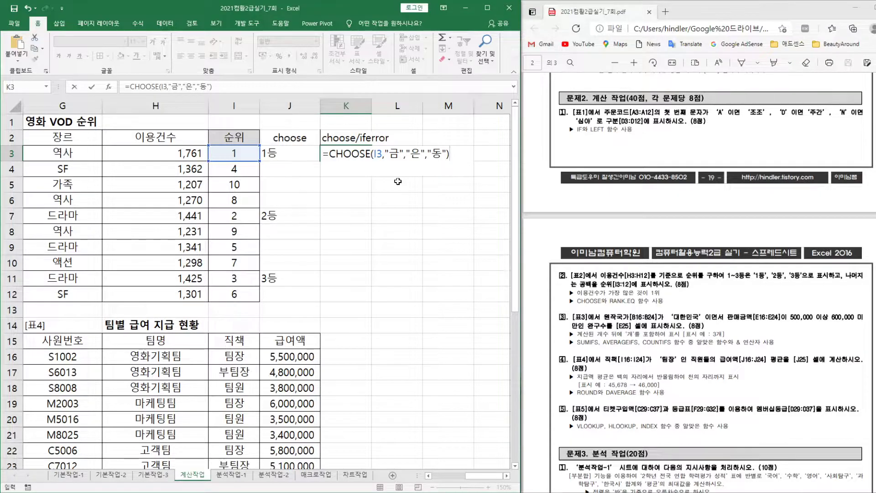
{"action": "key", "text": "ctrl+Return"}
{"action": "left_click_drag", "start_coordinate": [372, 160], "coordinate": [373, 302]}
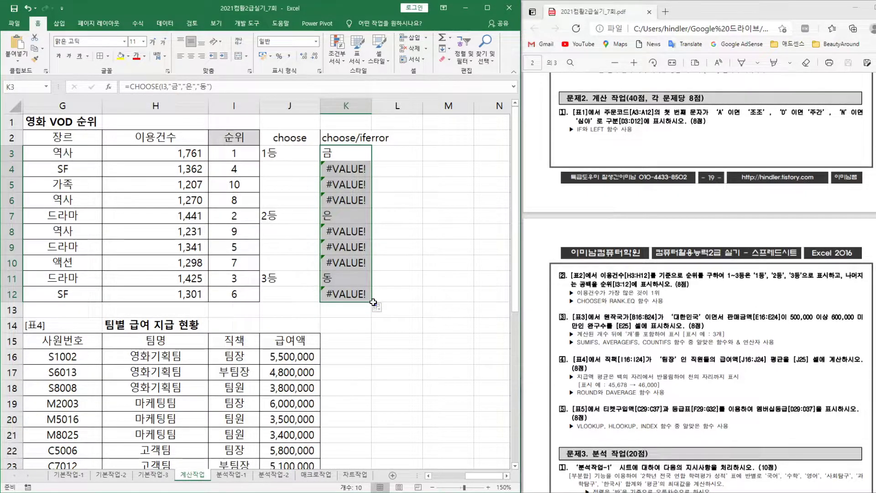
- Enter =IFERROR(K3,"메롱") in L3 and fill it down to L12
{"action": "left_click", "coordinate": [403, 157]}
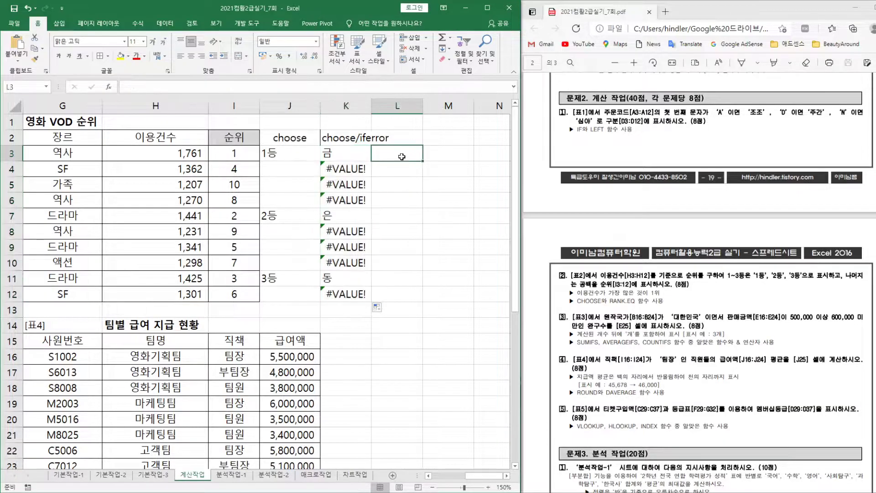
{"action": "type", "text": "="}
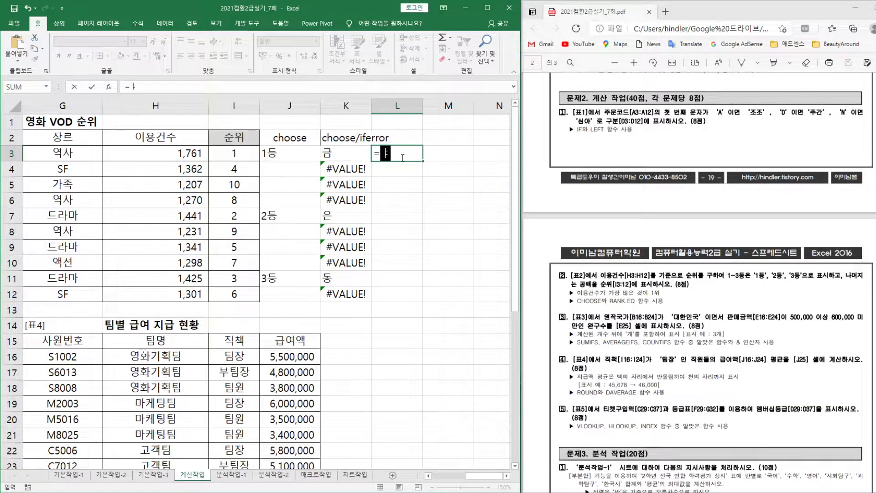
{"action": "type", "text": "ife"}
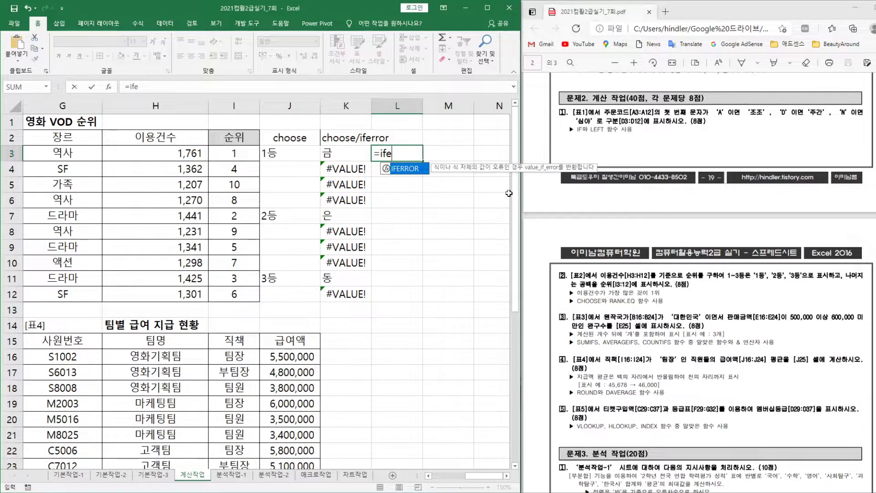
{"action": "key", "text": "Tab"}
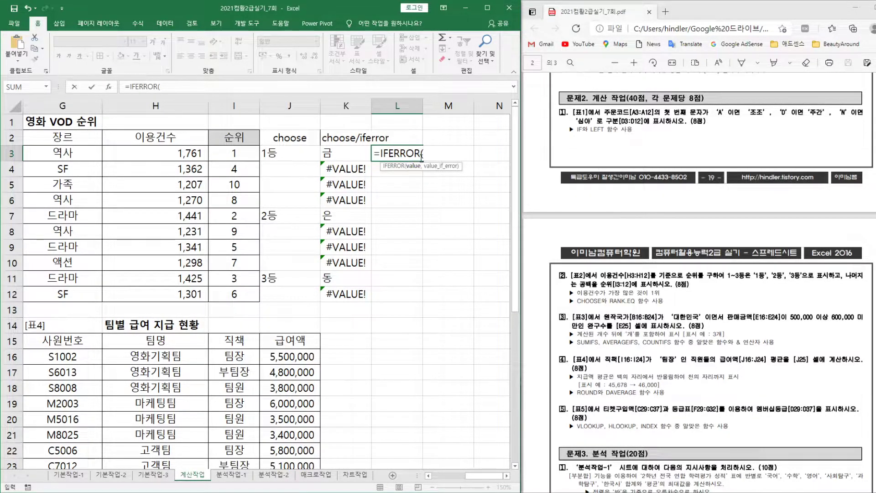
{"action": "left_click", "coordinate": [342, 153]}
{"action": "type", "text": ","}
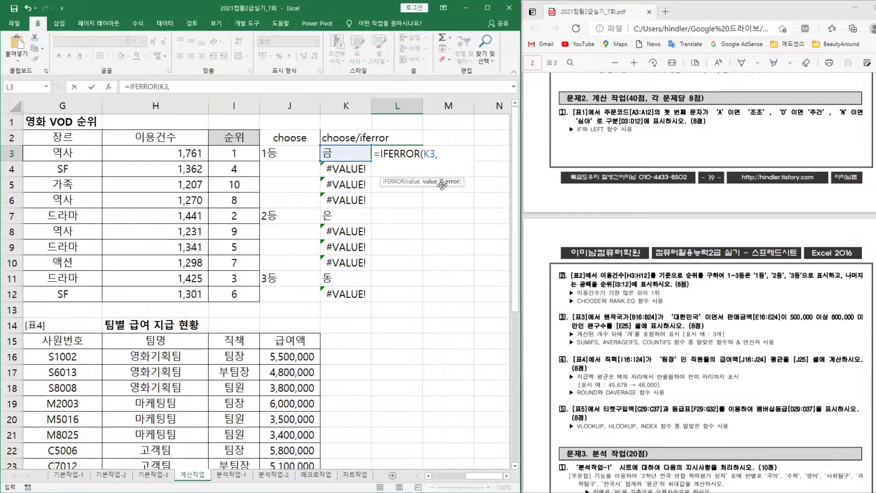
{"action": "type", "text": "메롱\""}
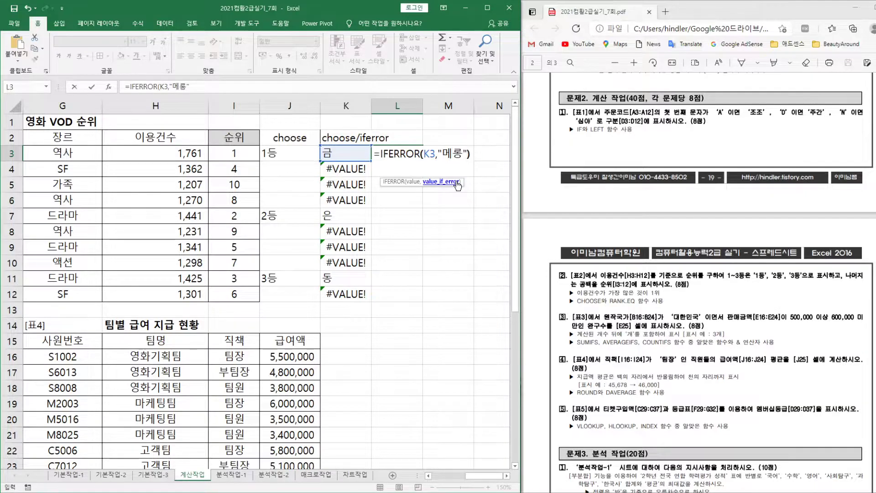
{"action": "key", "text": "Return"}
{"action": "left_click", "coordinate": [400, 157]}
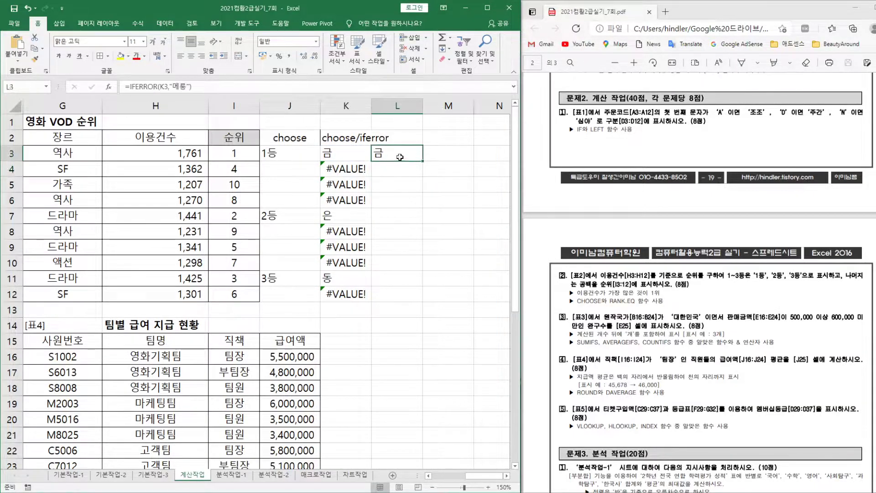
{"action": "left_click_drag", "start_coordinate": [422, 161], "coordinate": [417, 301]}
- Replace the IFERROR fallback text with an empty string "" across L3:L12
{"action": "key", "text": "F2"}
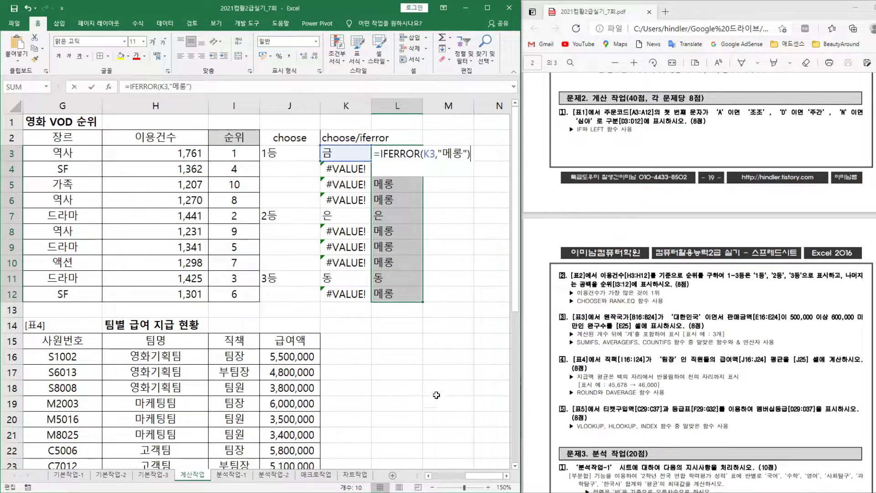
{"action": "left_click_drag", "start_coordinate": [441, 153], "coordinate": [462, 155]}
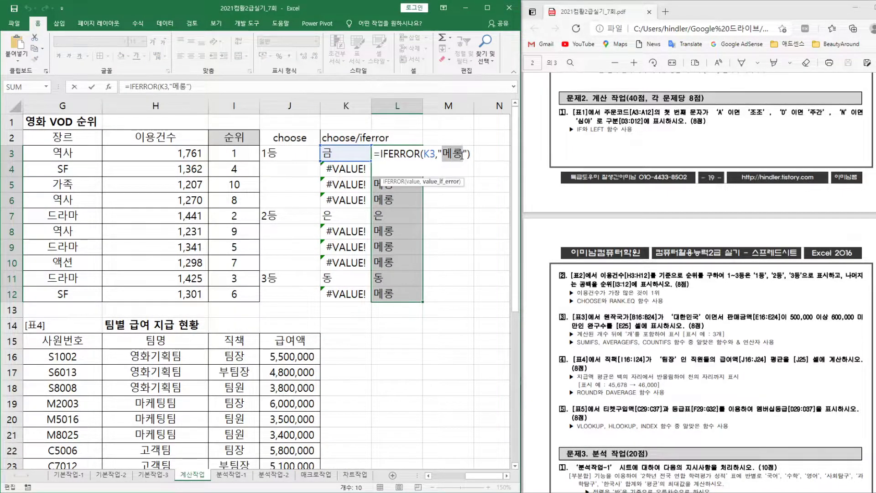
{"action": "key", "text": "BackSpace"}
{"action": "key", "text": "ctrl+Return"}
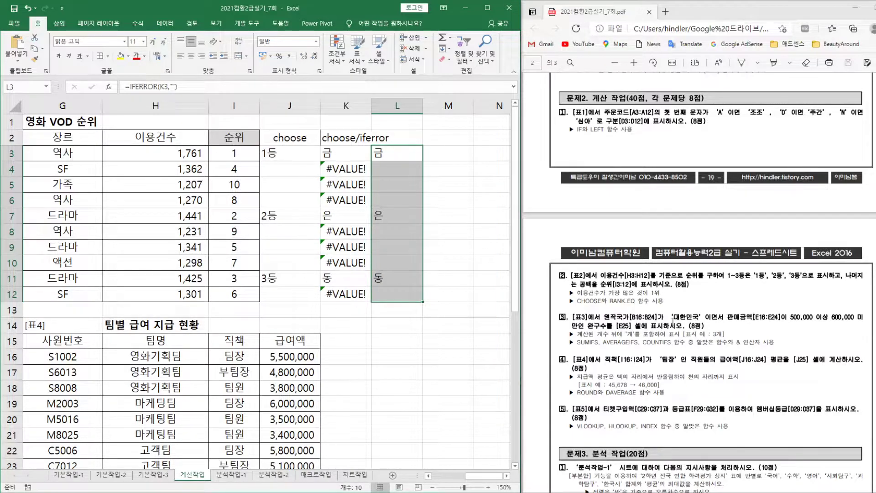
- Highlight the 표3 ranges 원작국가 B16:B24 and 판매금액 E16:E24 with yellow fill
{"action": "scroll", "coordinate": [681, 319], "scroll_direction": "down", "scroll_amount": 4}
{"action": "scroll", "coordinate": [440, 431], "scroll_direction": "down", "scroll_amount": 2}
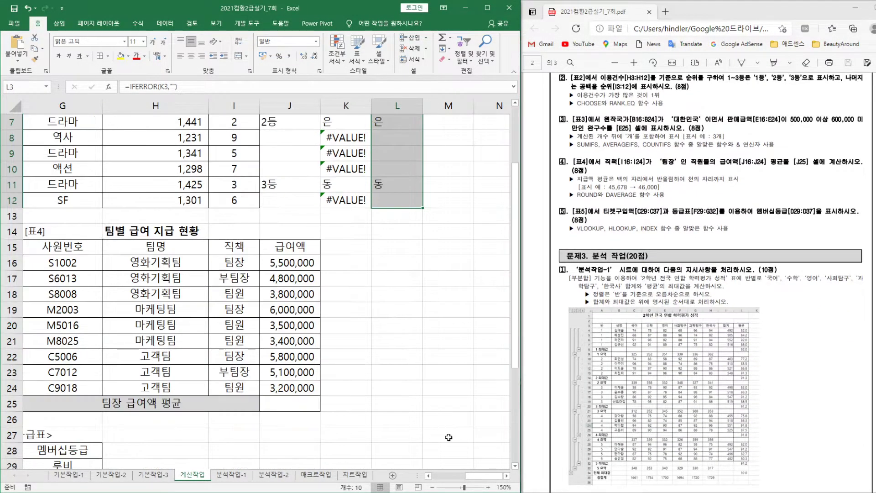
{"action": "scroll", "coordinate": [365, 431], "scroll_direction": "left", "scroll_amount": 4}
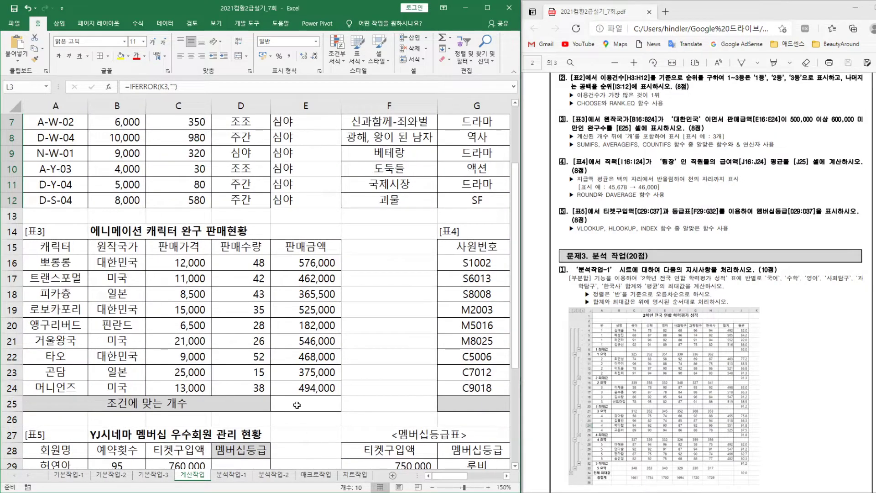
{"action": "scroll", "coordinate": [297, 404], "scroll_direction": "down", "scroll_amount": 1}
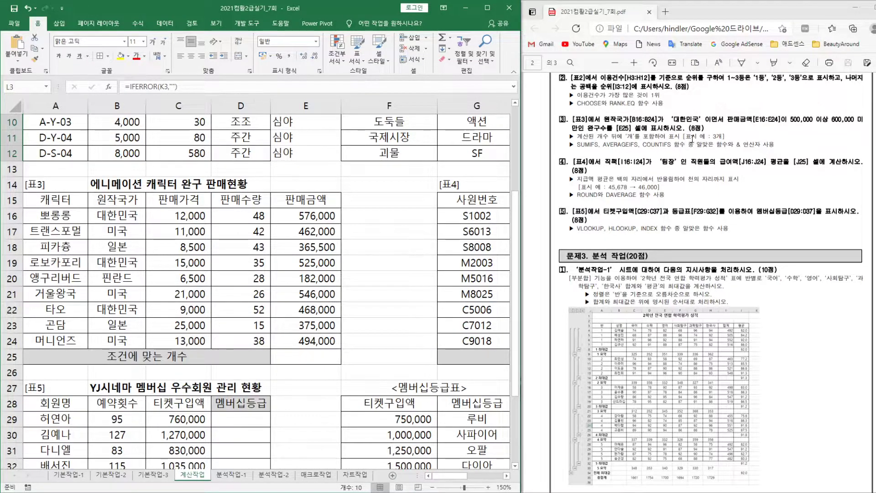
{"action": "left_click", "coordinate": [309, 358]}
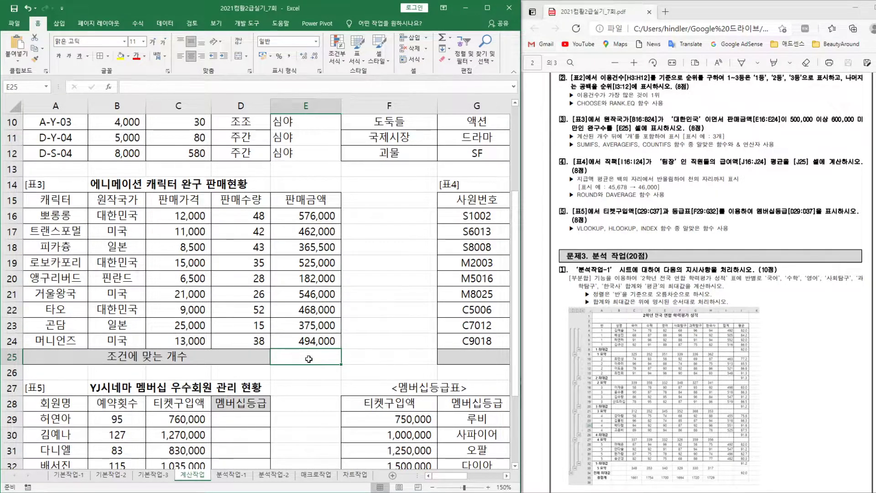
{"action": "left_click_drag", "start_coordinate": [118, 217], "coordinate": [124, 340]}
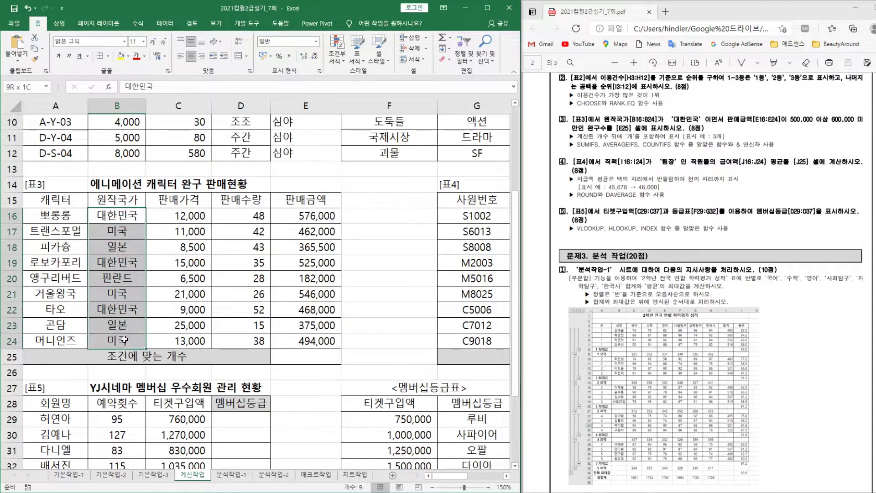
{"action": "left_click", "coordinate": [121, 55]}
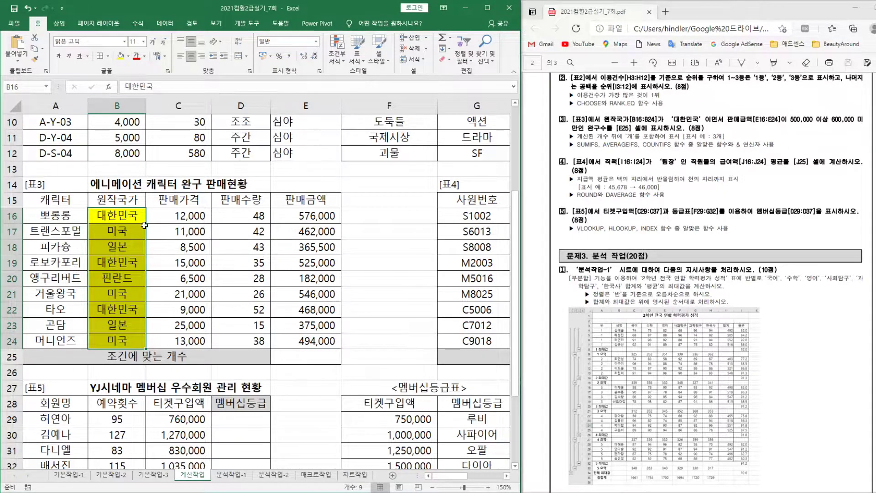
{"action": "left_click_drag", "start_coordinate": [306, 211], "coordinate": [310, 343]}
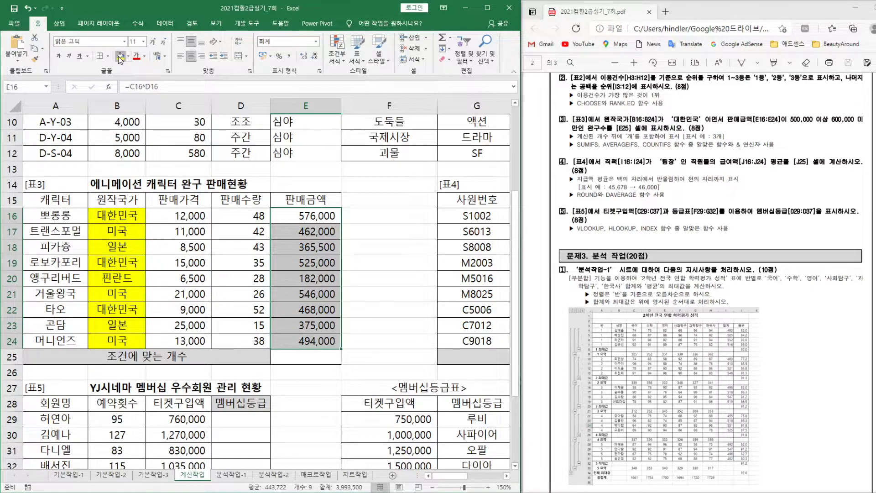
{"action": "left_click", "coordinate": [120, 57]}
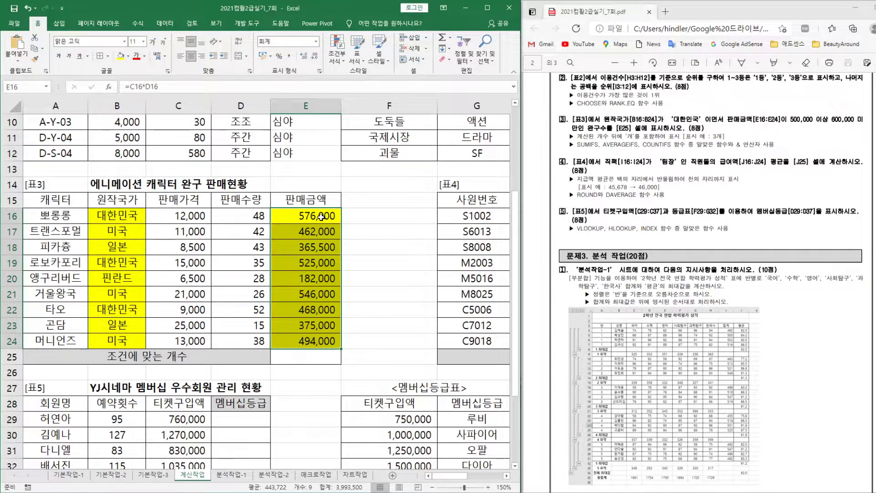
- Start a COUNTIFS formula in E25 with range B16:B24 and the criterion "대한민국"
{"action": "left_click", "coordinate": [336, 354]}
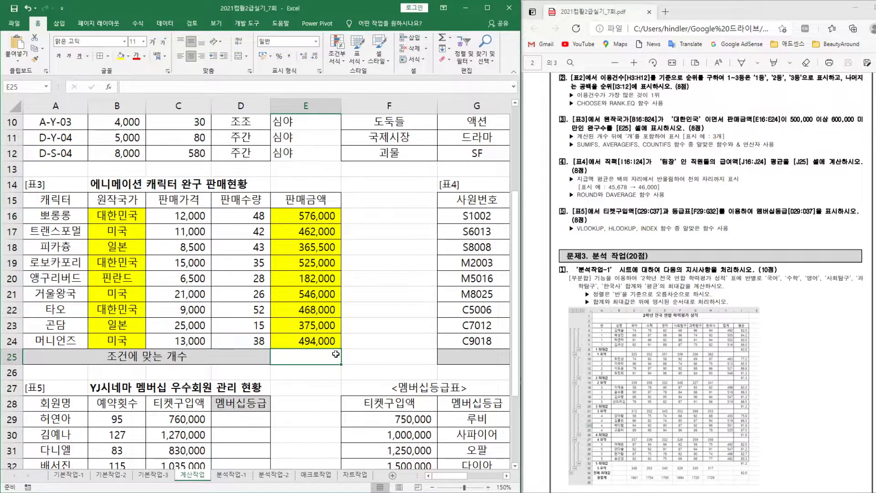
{"action": "type", "text": "=cou"}
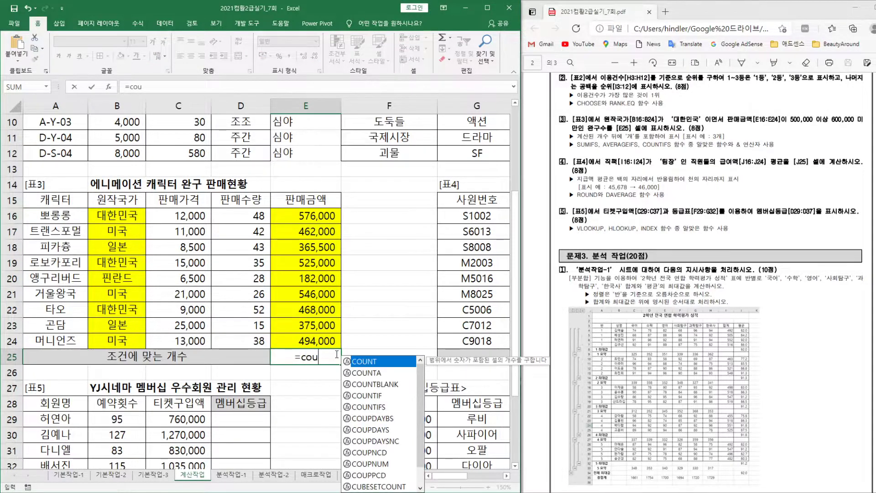
{"action": "type", "text": "ntif"}
{"action": "key", "text": "Down"}
{"action": "key", "text": "Tab"}
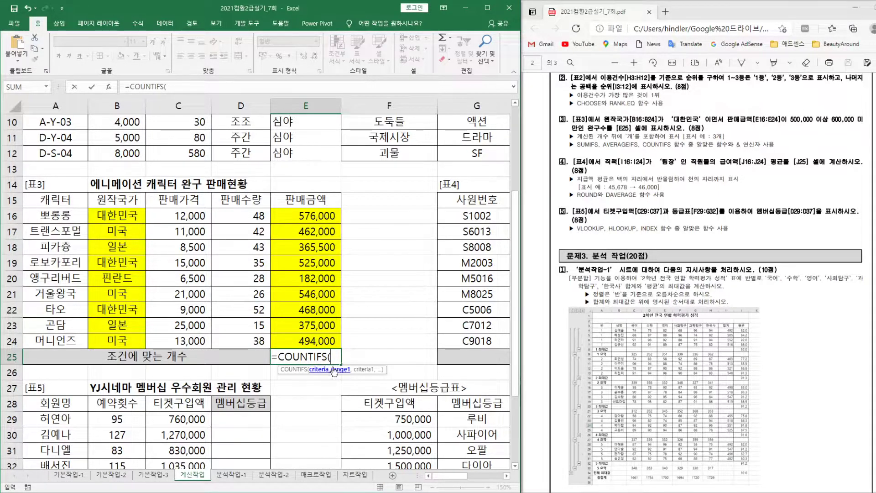
{"action": "left_click_drag", "start_coordinate": [116, 209], "coordinate": [118, 339]}
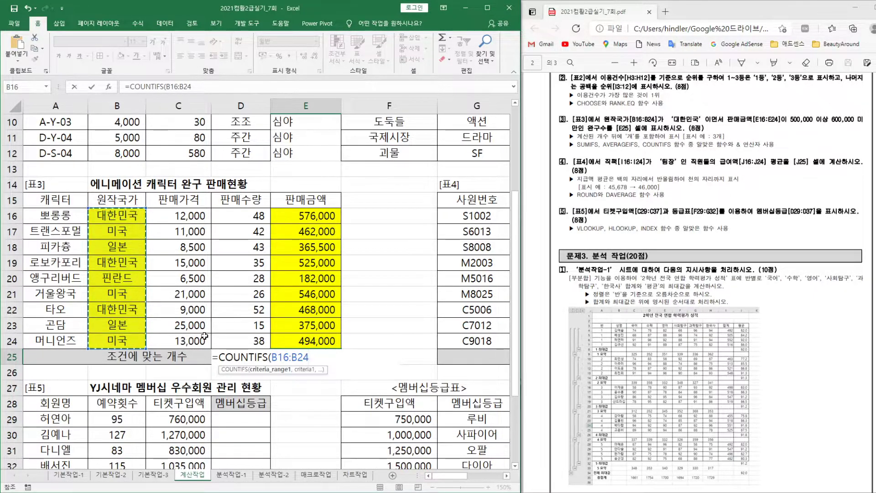
{"action": "type", "text": ","}
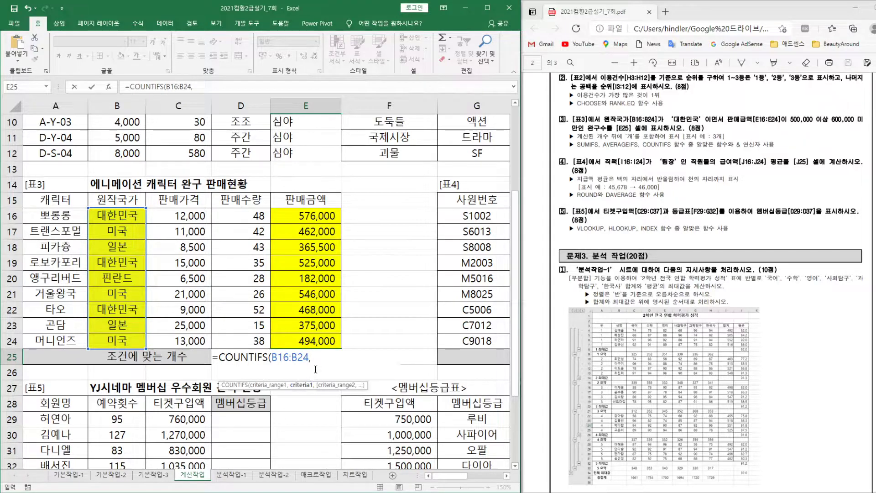
{"action": "type", "text": "\"대한민"}
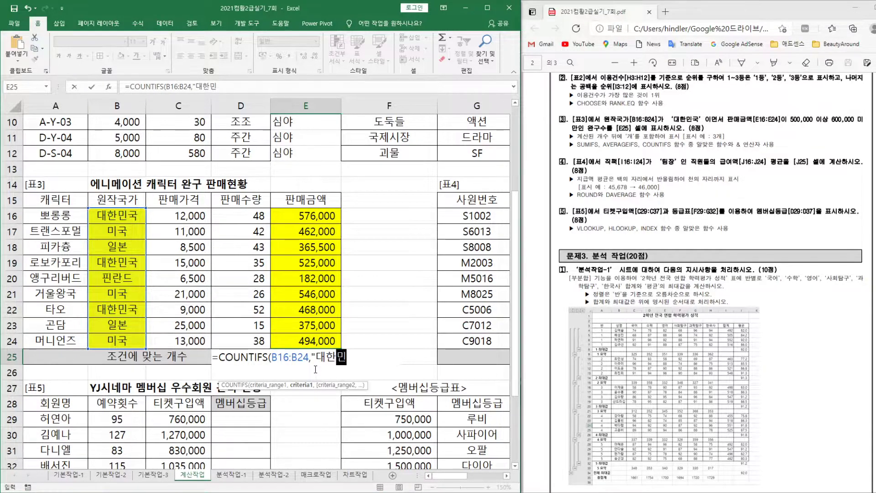
{"action": "type", "text": "국\","}
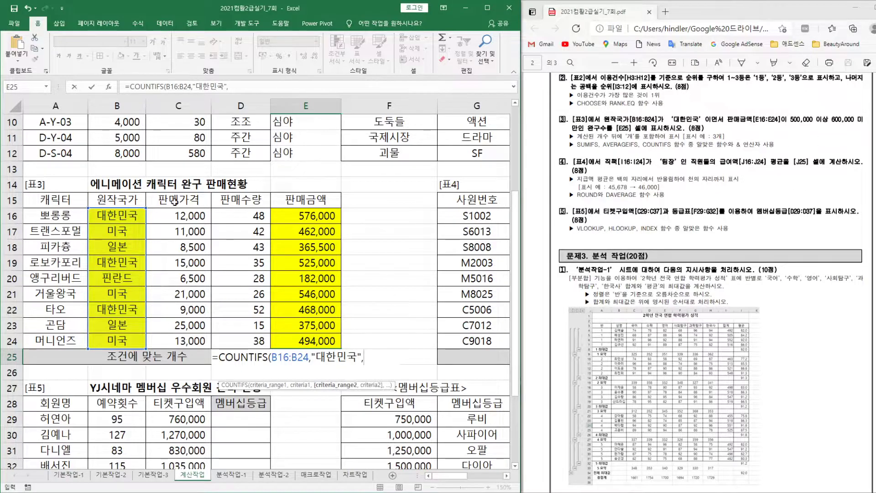
- Complete the COUNTIFS formula with E16:E24 criteria ">=500000" and "<600000" and enter it
{"action": "left_click_drag", "start_coordinate": [315, 218], "coordinate": [311, 341]}
{"action": "type", "text": ","}
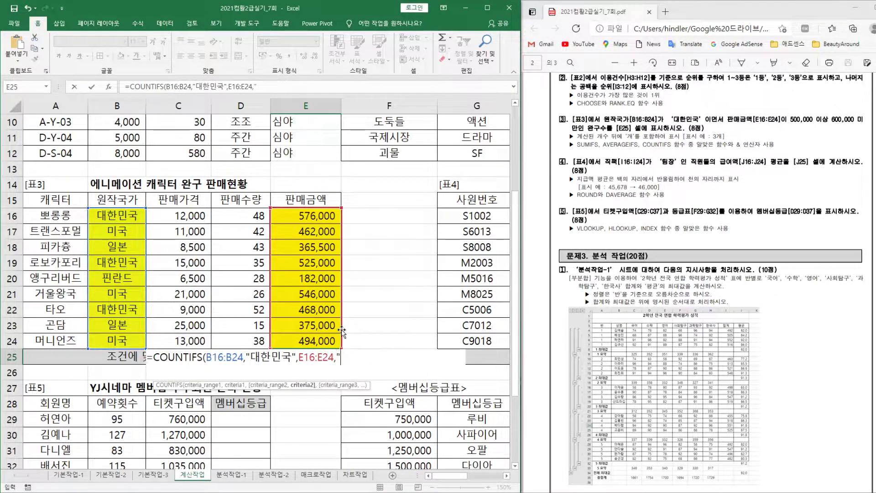
{"action": "type", "text": "\">=500000\","}
{"action": "left_click_drag", "start_coordinate": [309, 211], "coordinate": [315, 340]}
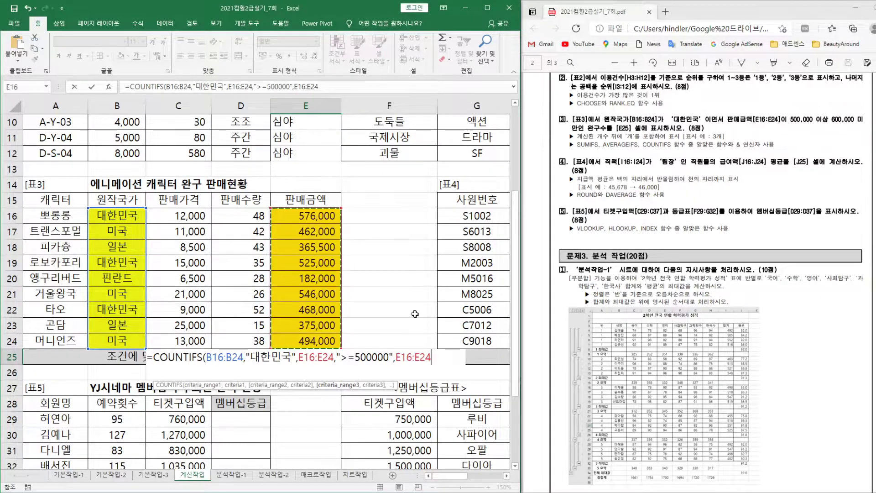
{"action": "type", "text": ","}
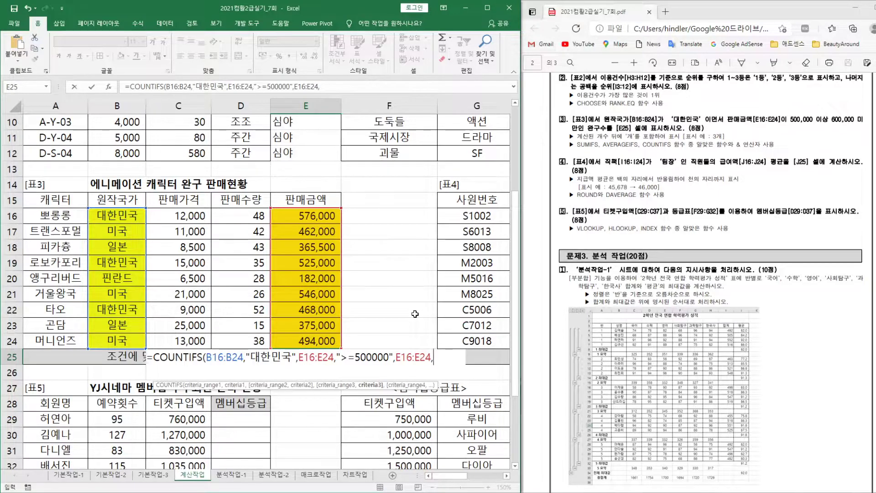
{"action": "type", "text": "\"<600000\")"}
{"action": "key", "text": "Return"}
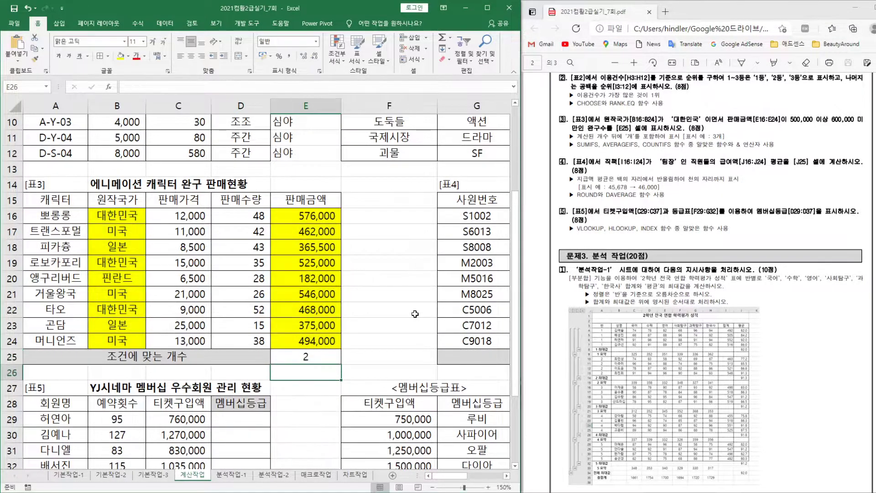
- Append &"개" to the COUNTIFS formula in E25
{"action": "left_click", "coordinate": [331, 357]}
{"action": "double_click", "coordinate": [333, 358]}
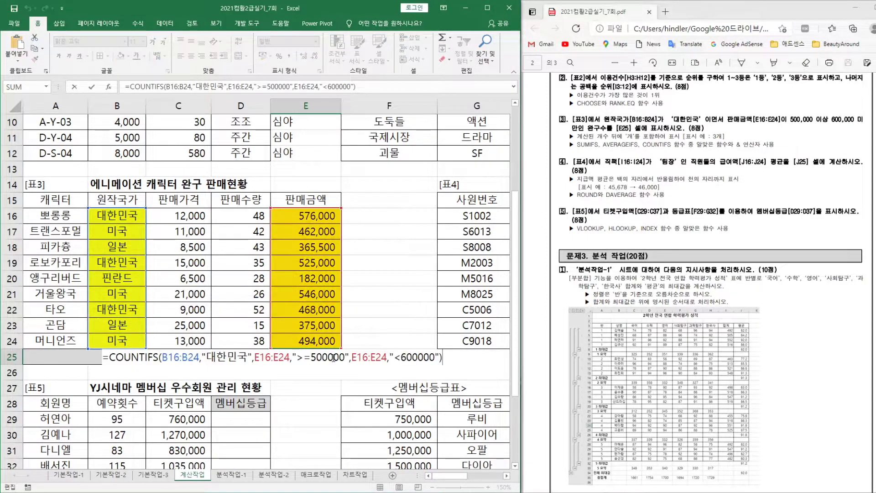
{"action": "type", "text": "&\"개\""}
{"action": "key", "text": "Return"}
- Change the country criterion in the E25 formula to "<>대한민국"
{"action": "left_click", "coordinate": [333, 357]}
{"action": "double_click", "coordinate": [332, 357]}
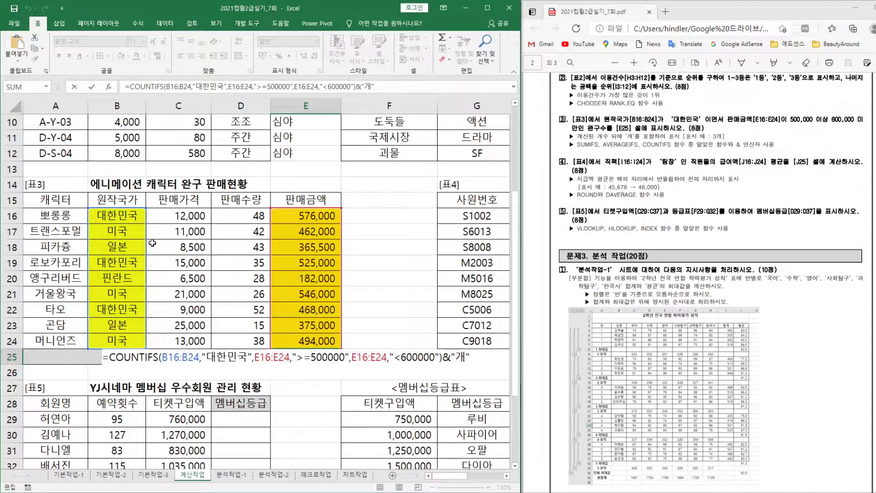
{"action": "left_click", "coordinate": [206, 357]}
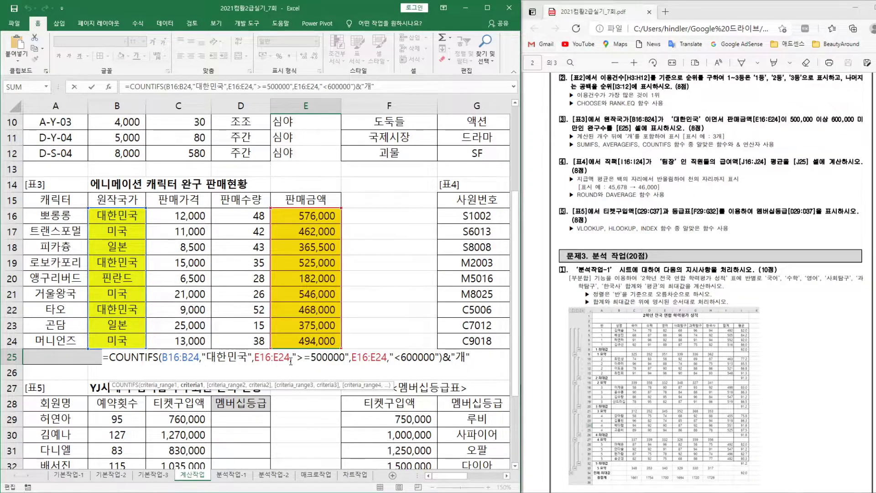
{"action": "type", "text": "<>"}
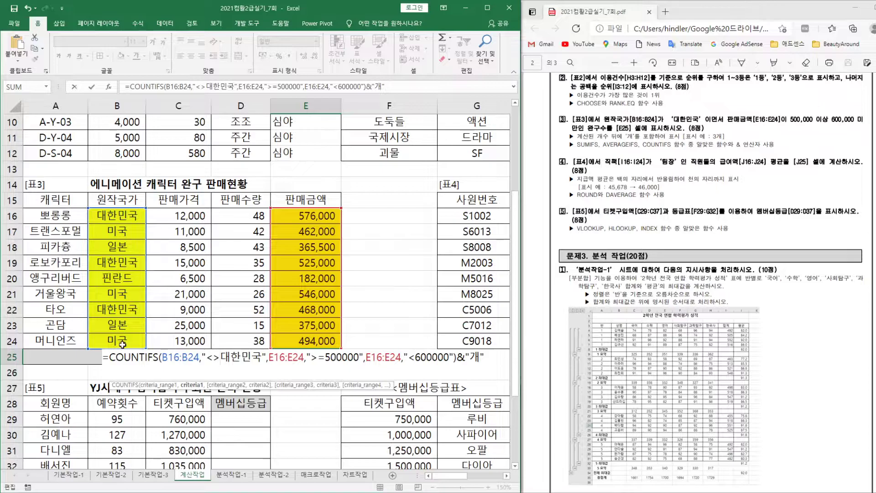
{"action": "key", "text": "Return"}
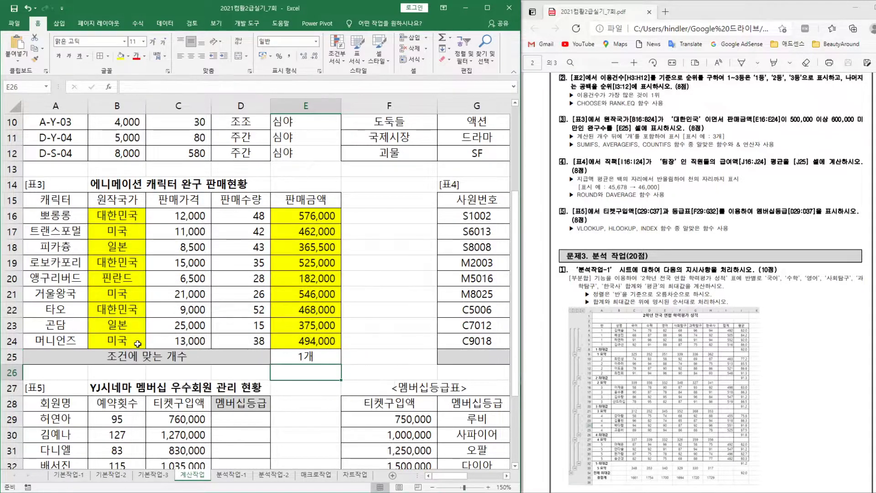
- Replace the text 대한민국 in the E25 formula's "<>" criterion with a reference to B16
{"action": "key", "text": "Up"}
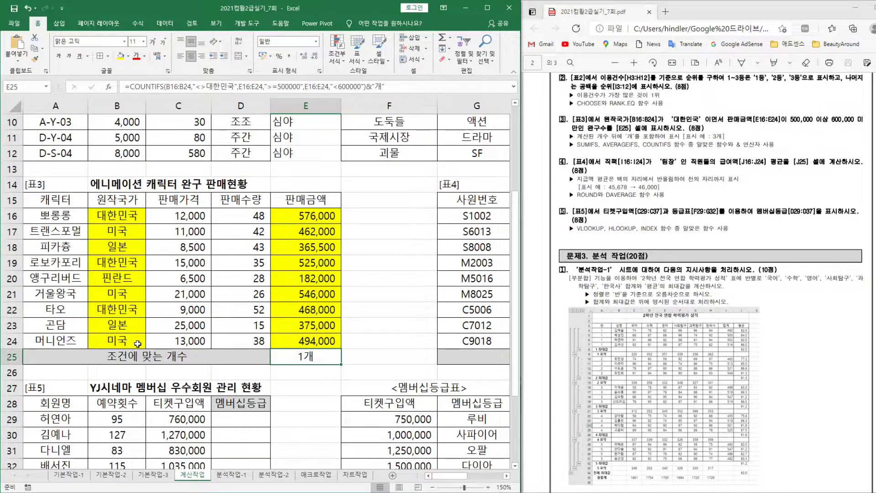
{"action": "key", "text": "F2"}
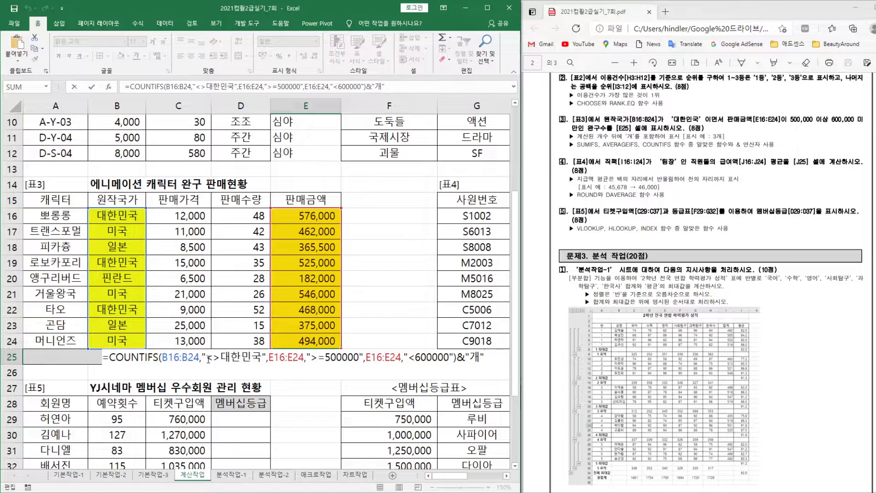
{"action": "left_click_drag", "start_coordinate": [222, 356], "coordinate": [263, 356]}
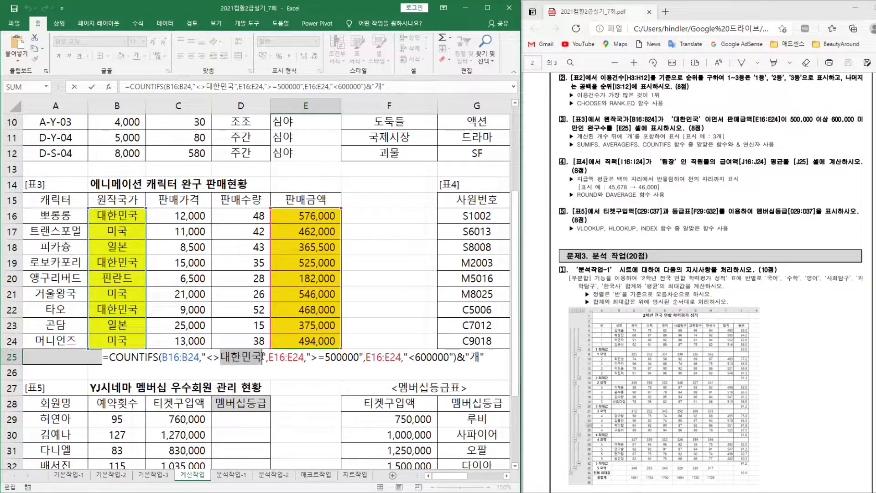
{"action": "left_click", "coordinate": [115, 215]}
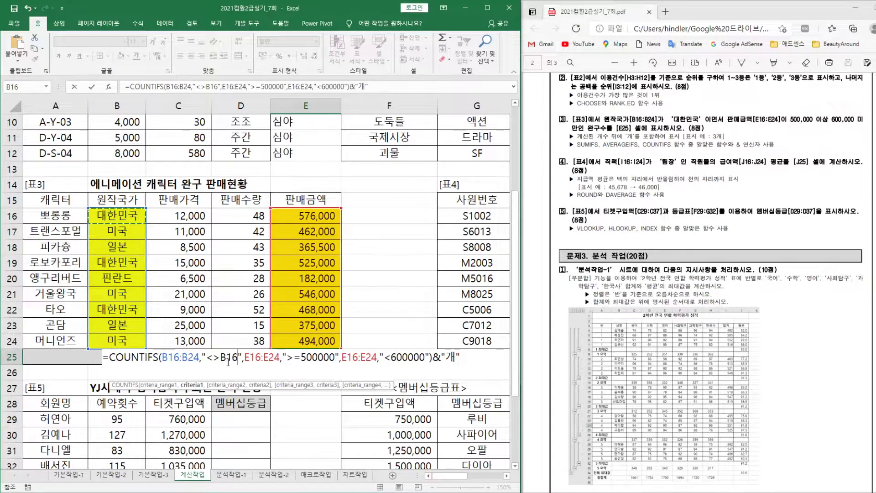
- Set the first criterion in E25's COUNTIFS formula to "<>"&B16 so it excludes the country in B16
{"action": "double_click", "coordinate": [228, 358]}
{"action": "left_click_drag", "start_coordinate": [206, 358], "coordinate": [223, 358]}
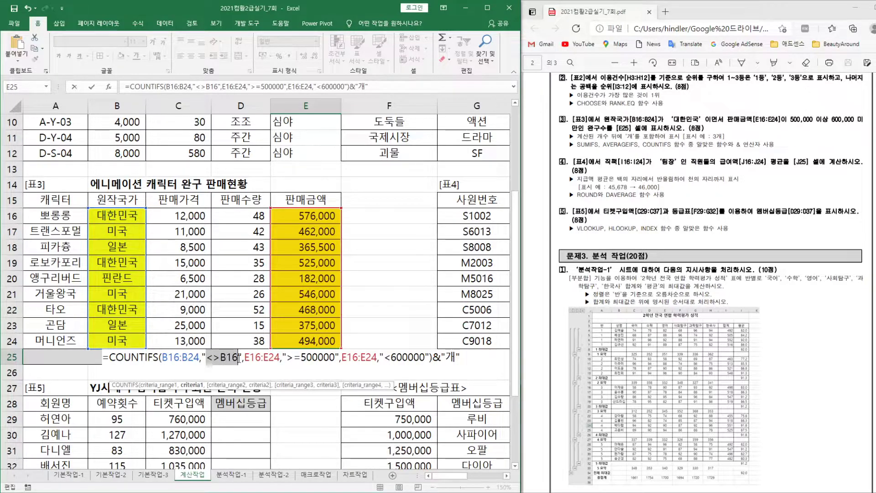
{"action": "left_click", "coordinate": [223, 358]}
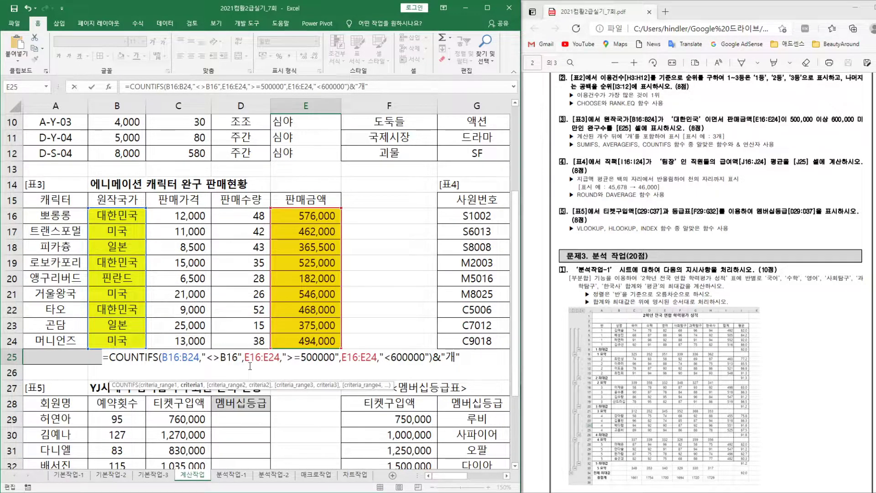
{"action": "type", "text": "\""}
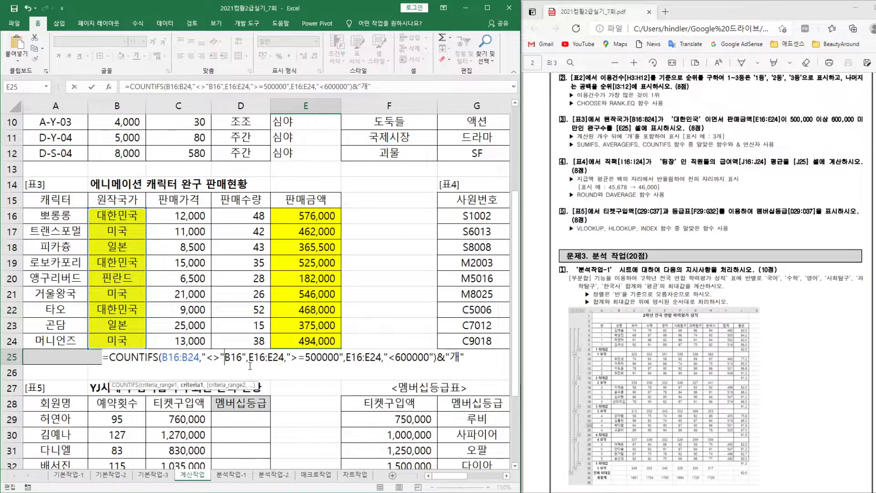
{"action": "type", "text": "&"}
{"action": "left_click", "coordinate": [251, 357]}
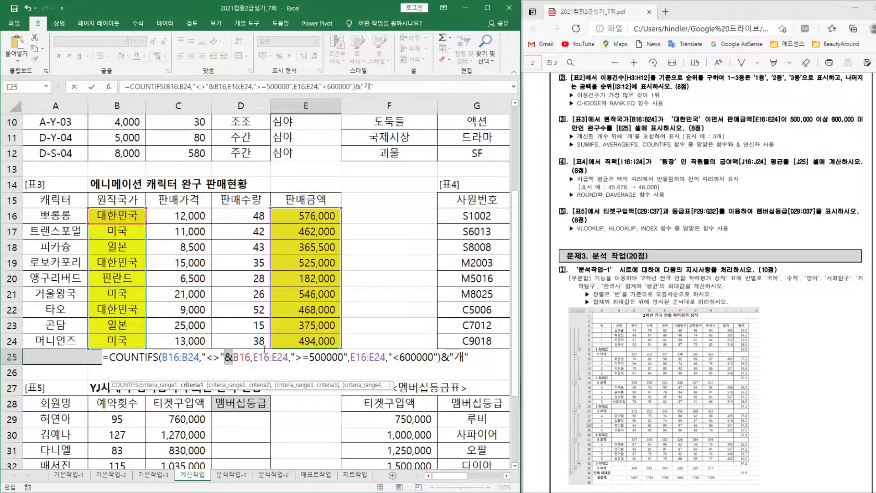
{"action": "left_click_drag", "start_coordinate": [204, 355], "coordinate": [253, 356]}
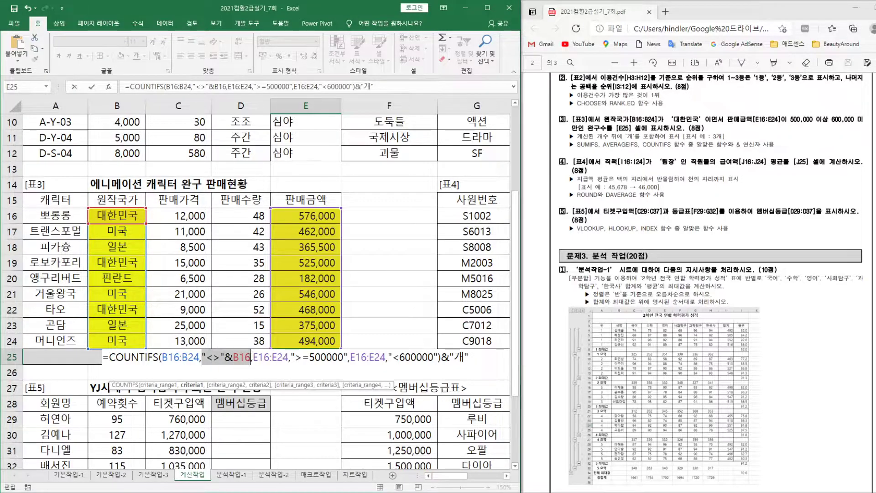
{"action": "left_click", "coordinate": [228, 365]}
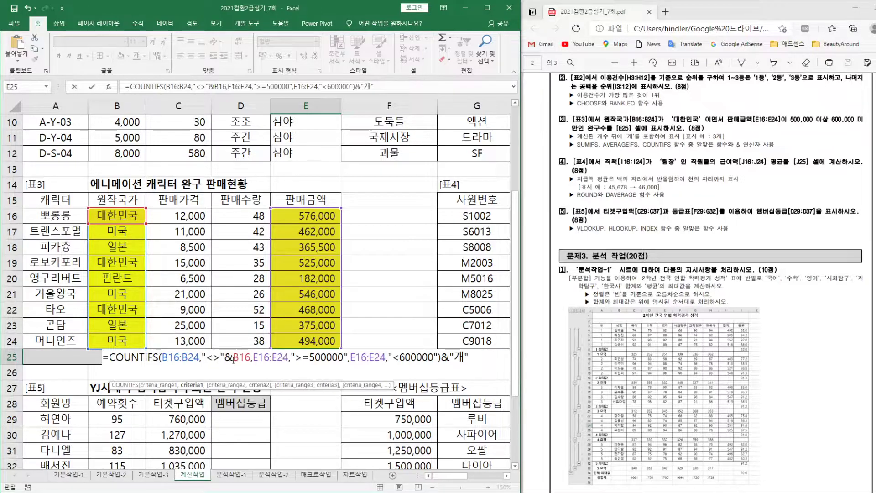
{"action": "left_click", "coordinate": [221, 356]}
{"action": "left_click_drag", "start_coordinate": [206, 357], "coordinate": [223, 357]}
{"action": "key", "text": "Return"}
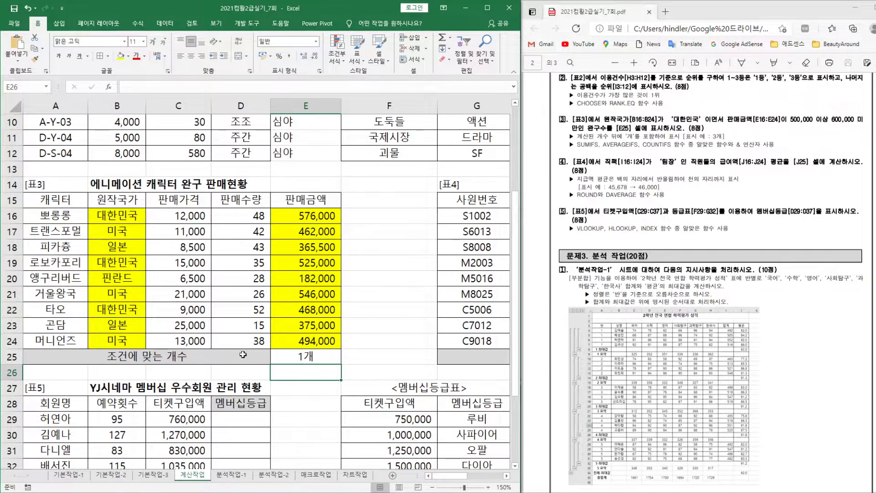
- Remove the "<>" operator in front of B16 in E25's COUNTIFS formula so it counts rows matching the country in B16
{"action": "key", "text": "Up"}
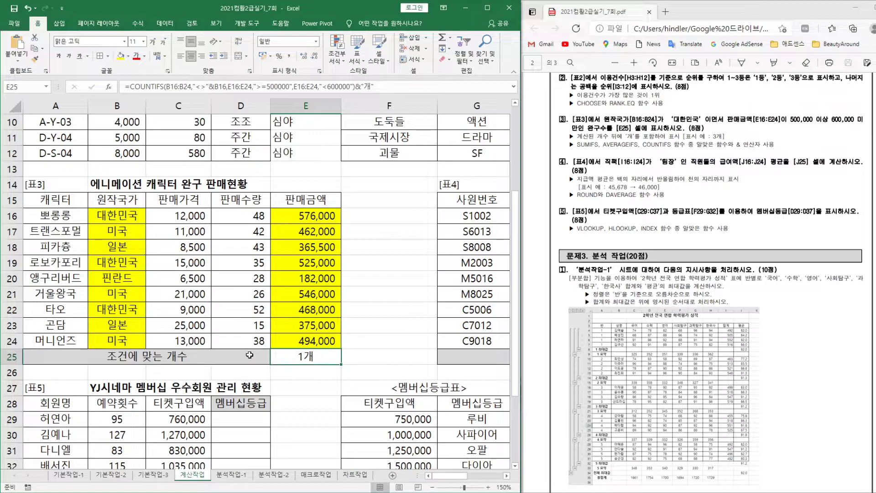
{"action": "key", "text": "F2"}
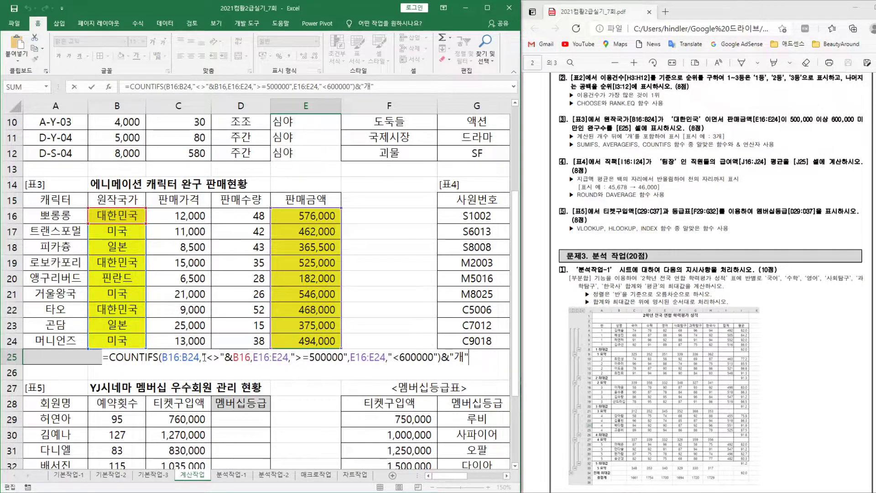
{"action": "left_click", "coordinate": [203, 356]}
{"action": "key", "text": "Delete"}
{"action": "key", "text": "Delete"}
{"action": "key", "text": "Delete"}
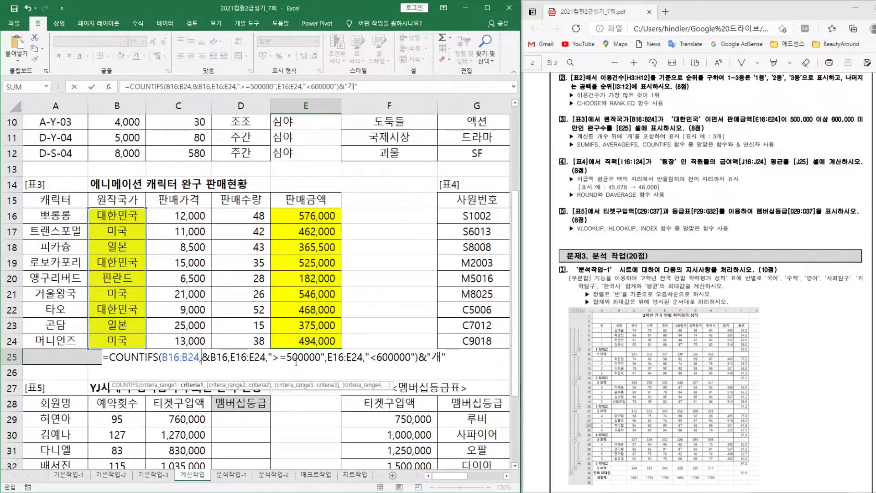
{"action": "key", "text": "Return"}
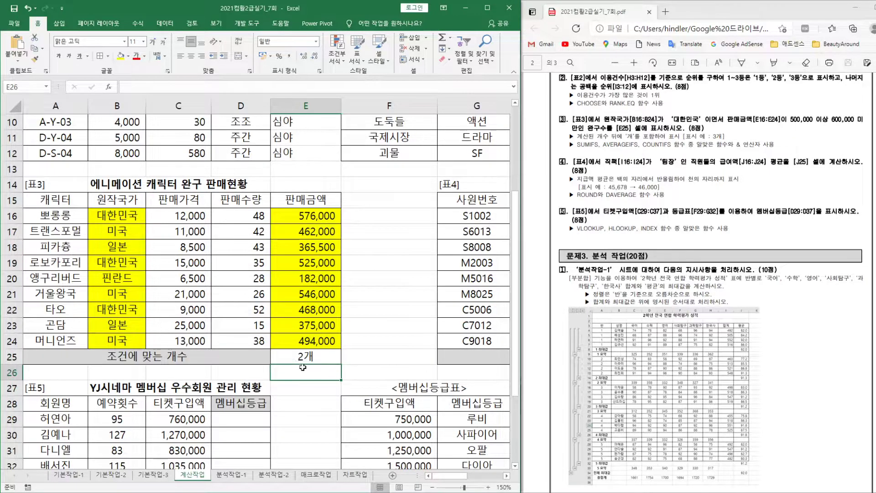
- Fill the 직책 header and the 팀장 cell beneath it (I15:I16) in 표4 with yellow
{"action": "left_click_drag", "start_coordinate": [457, 476], "coordinate": [491, 479]}
{"action": "left_click", "coordinate": [282, 357]}
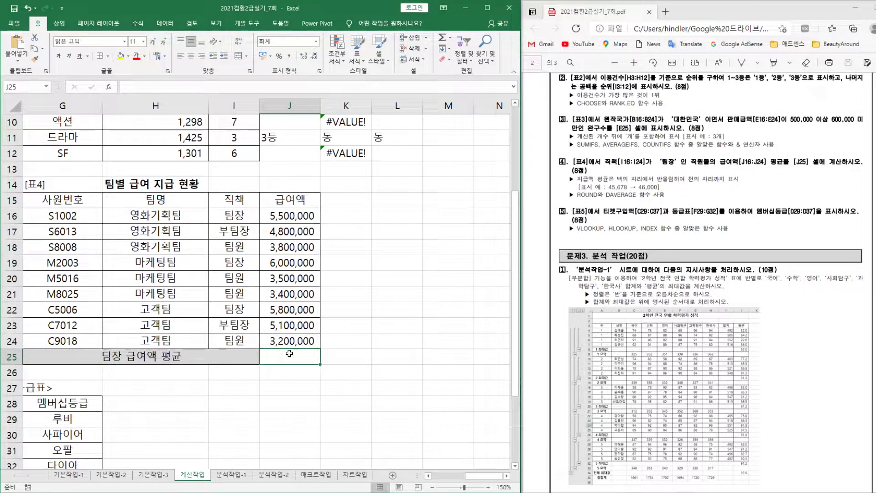
{"action": "double_click", "coordinate": [289, 353]}
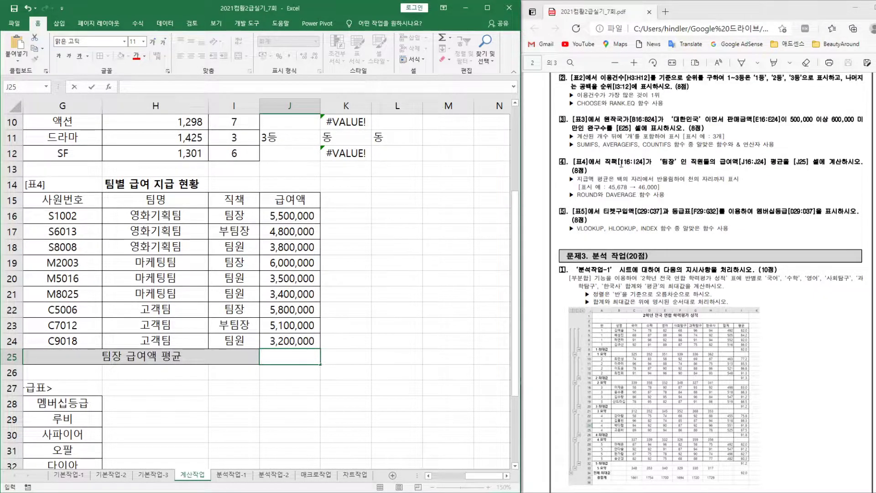
{"action": "left_click_drag", "start_coordinate": [243, 201], "coordinate": [236, 217]}
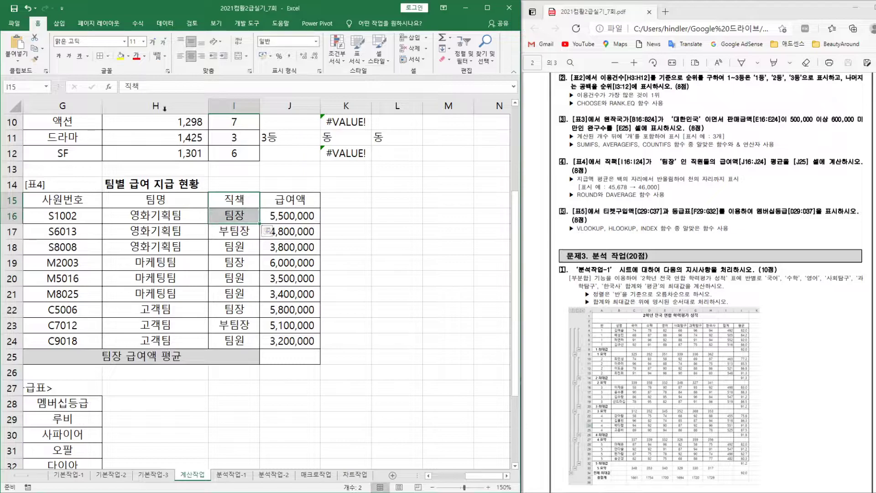
{"action": "left_click", "coordinate": [121, 56]}
- Enter =DAVERAGE(G15:J24,J15,I15:I16) in J25 to average the 급여액 of the 팀장 employees
{"action": "left_click", "coordinate": [290, 356]}
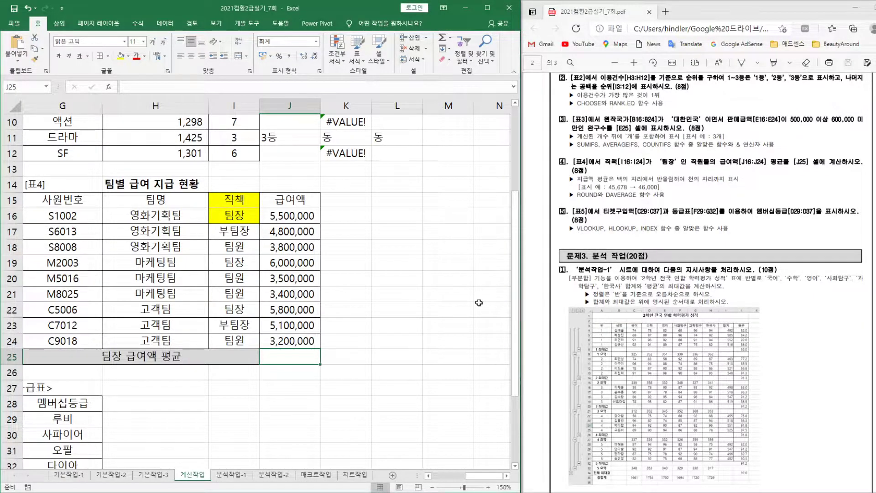
{"action": "type", "text": "d"}
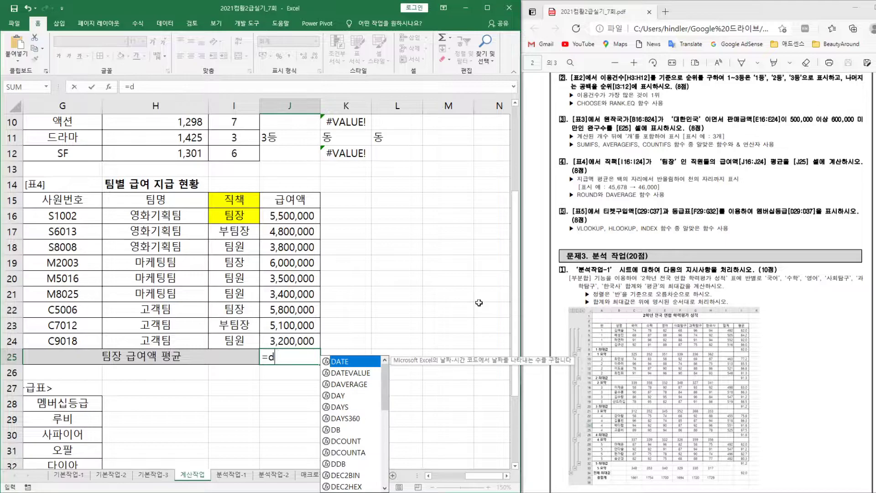
{"action": "type", "text": "ave"}
{"action": "key", "text": "Tab"}
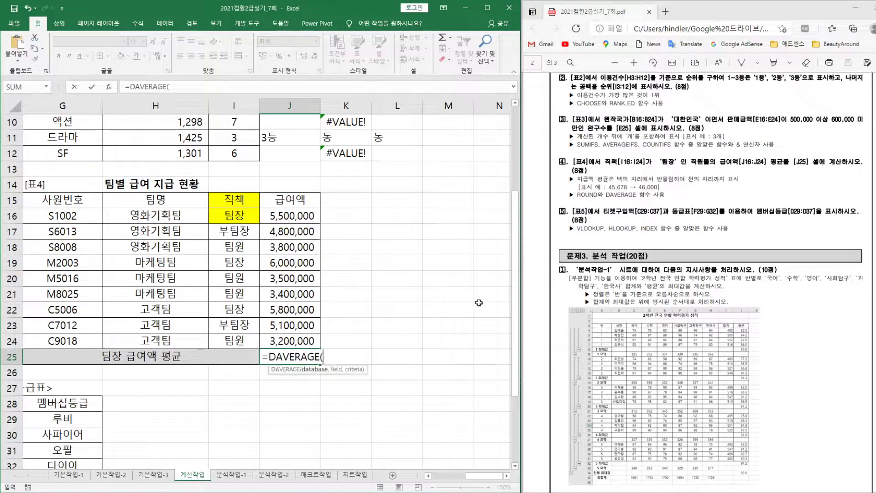
{"action": "left_click", "coordinate": [54, 201]}
{"action": "left_click_drag", "start_coordinate": [54, 200], "coordinate": [288, 340]}
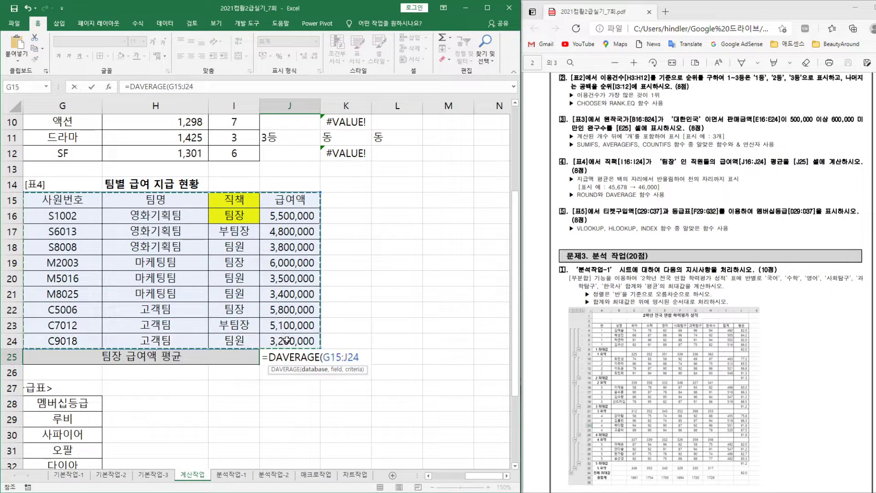
{"action": "type", "text": ","}
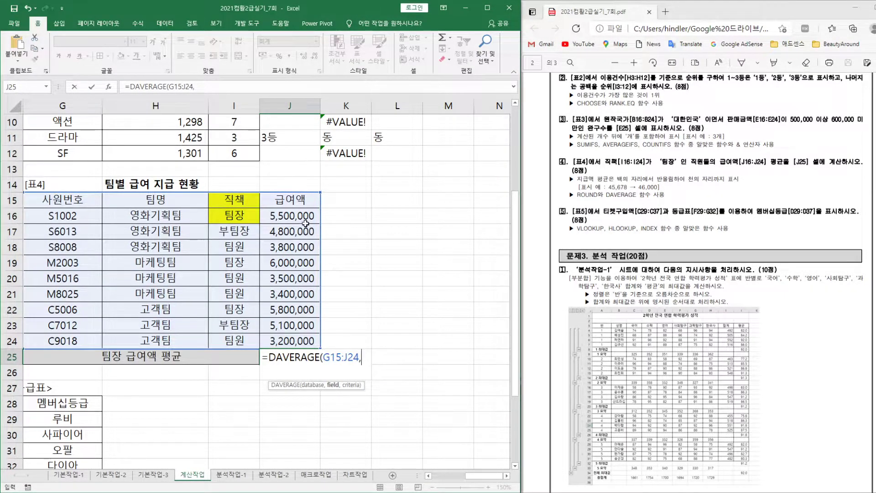
{"action": "left_click", "coordinate": [291, 203]}
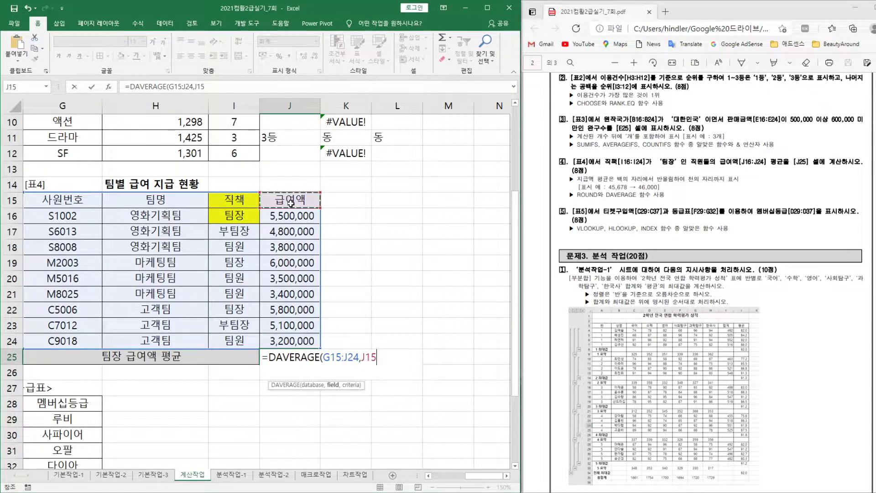
{"action": "type", "text": ","}
{"action": "left_click", "coordinate": [236, 200]}
{"action": "left_click_drag", "start_coordinate": [237, 200], "coordinate": [236, 216]}
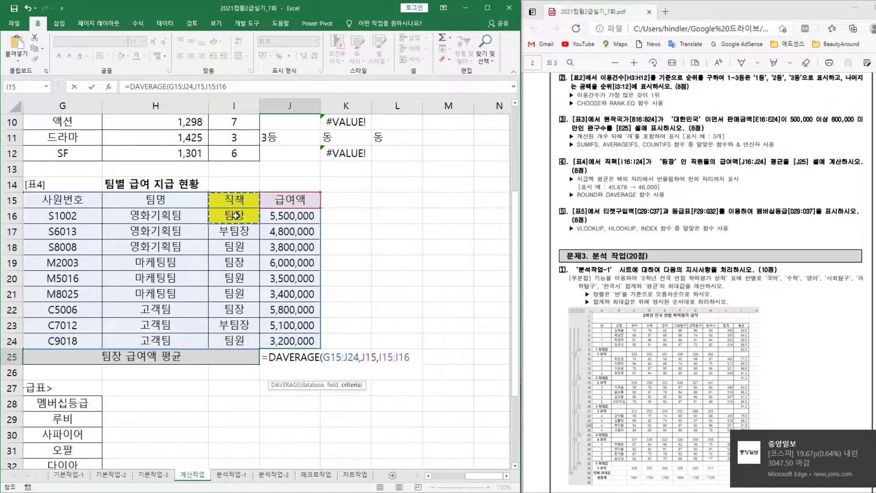
{"action": "key", "text": "Return"}
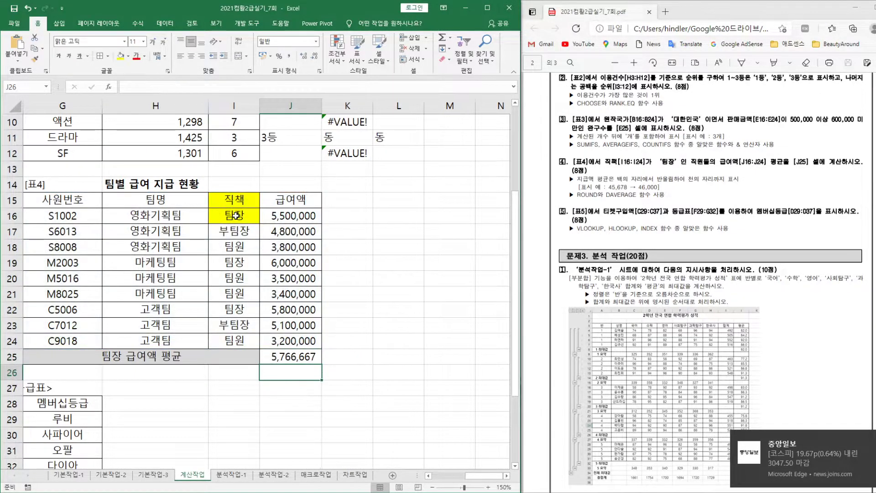
- Wrap J25's DAVERAGE formula in ROUND with -3 digits to round the average to the thousands place
{"action": "left_click", "coordinate": [303, 360]}
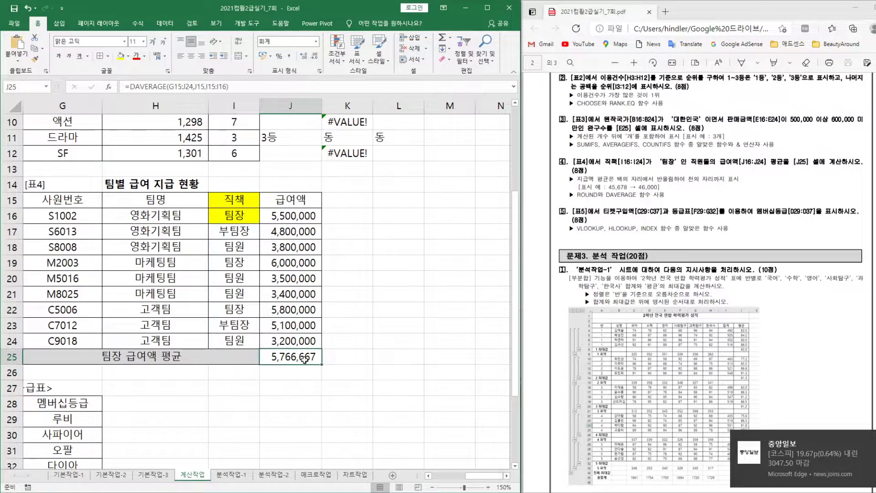
{"action": "double_click", "coordinate": [275, 360]}
{"action": "left_click", "coordinate": [270, 360]}
{"action": "type", "text": "round"}
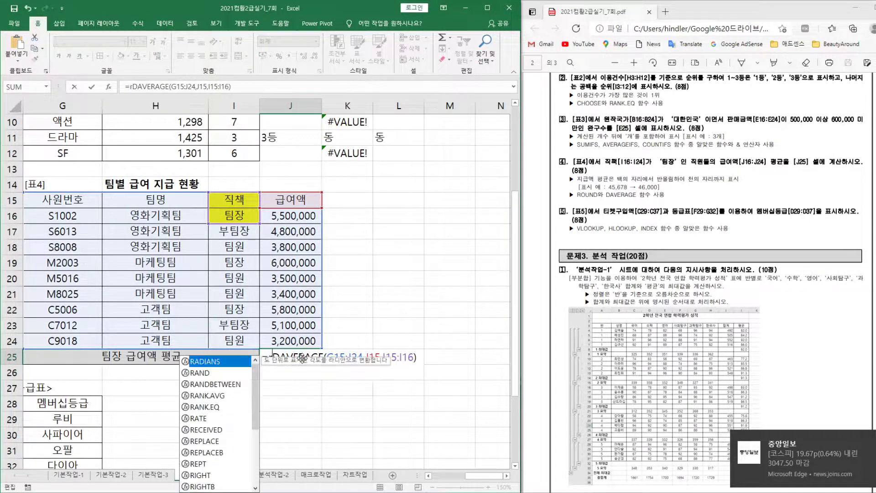
{"action": "key", "text": "Tab"}
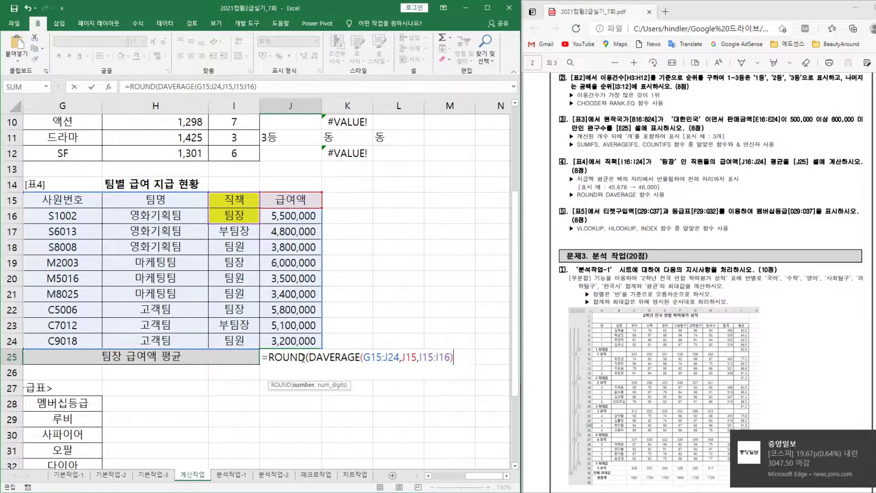
{"action": "type", "text": ",-3"}
{"action": "key", "text": "Return"}
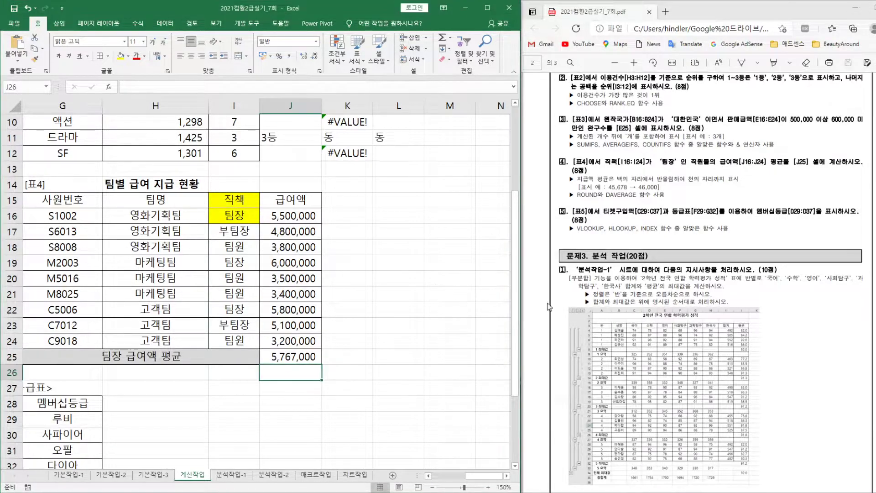
- Fill the 티켓구입액 column of the 멤버십등급표, from F28 to F37, with yellow
{"action": "scroll", "coordinate": [509, 305], "scroll_direction": "down", "scroll_amount": 1}
{"action": "left_click_drag", "start_coordinate": [476, 476], "coordinate": [440, 478]}
{"action": "scroll", "coordinate": [338, 360], "scroll_direction": "down", "scroll_amount": 3}
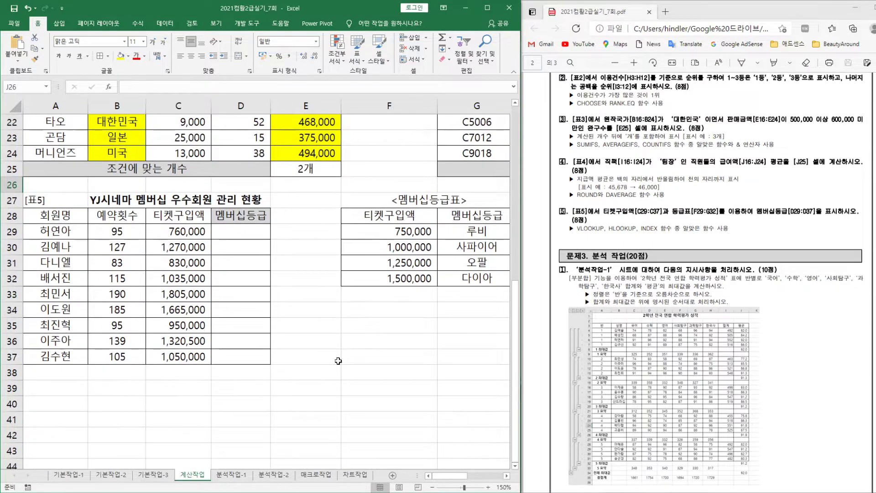
{"action": "left_click_drag", "start_coordinate": [182, 226], "coordinate": [182, 359]}
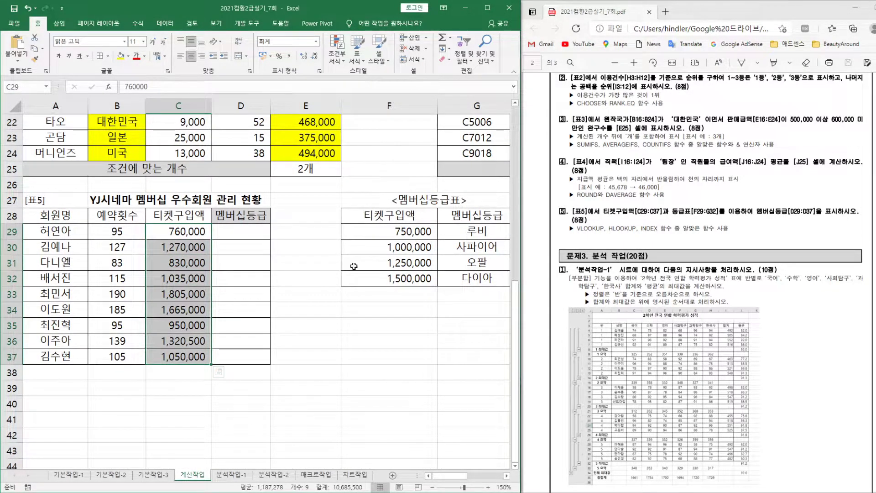
{"action": "left_click", "coordinate": [391, 215]}
{"action": "left_click_drag", "start_coordinate": [391, 215], "coordinate": [396, 360]}
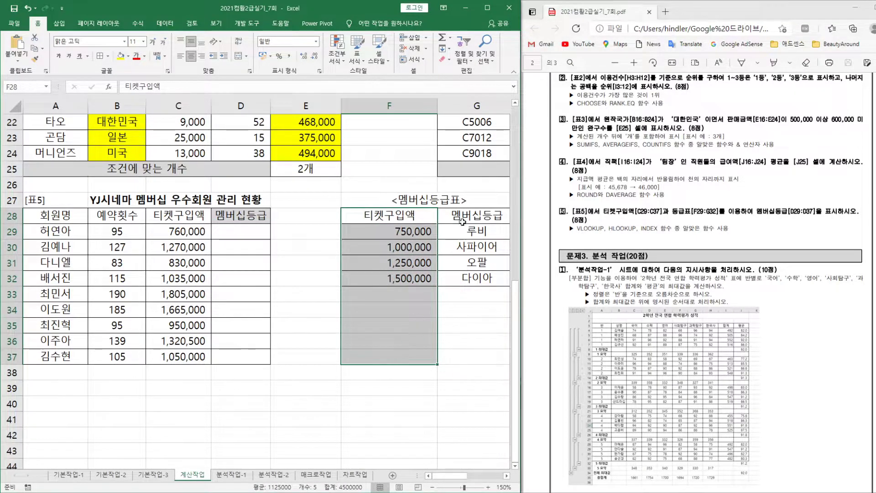
{"action": "left_click", "coordinate": [120, 56]}
- Copy the 멤버십등급표 cells F28:G32 and paste them transposed starting at F38
{"action": "left_click_drag", "start_coordinate": [391, 215], "coordinate": [475, 281]}
{"action": "key", "text": "ctrl+c"}
{"action": "left_click", "coordinate": [504, 293]}
{"action": "left_click", "coordinate": [376, 371]}
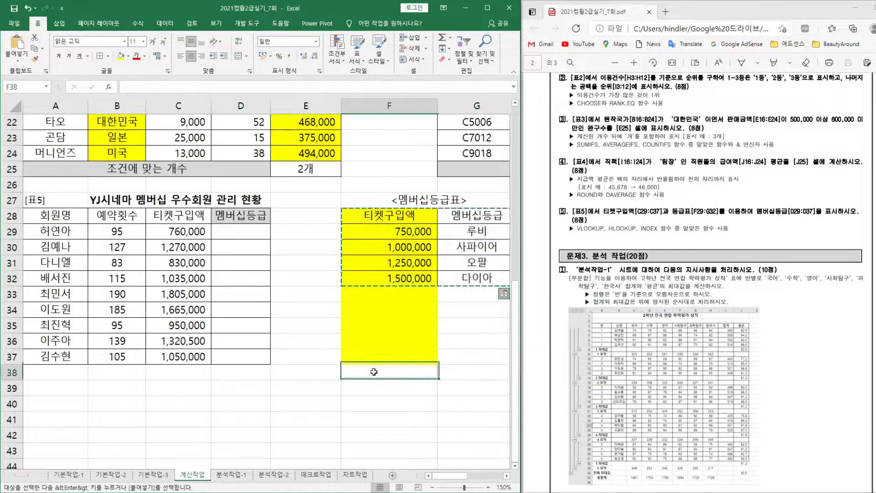
{"action": "left_click", "coordinate": [17, 57]}
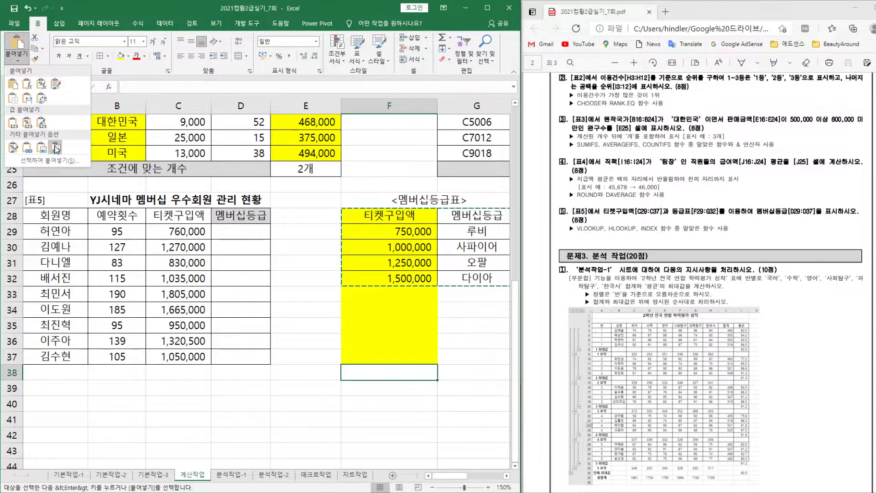
{"action": "left_click", "coordinate": [42, 98]}
{"action": "left_click_drag", "start_coordinate": [452, 476], "coordinate": [480, 478]}
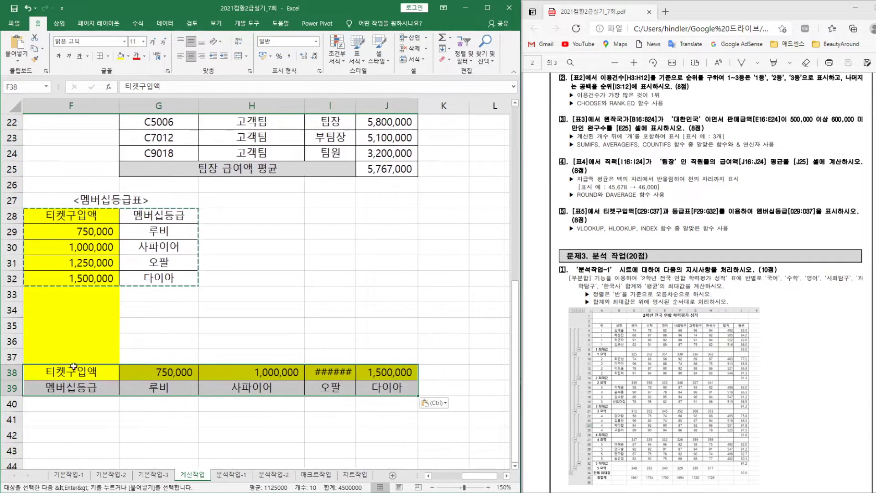
- Compare the vertical 티켓구입액 values from F29 downward with the horizontal 티켓구입액 row of the transposed table in row 38
{"action": "left_click", "coordinate": [69, 372]}
{"action": "left_click_drag", "start_coordinate": [69, 372], "coordinate": [402, 372]}
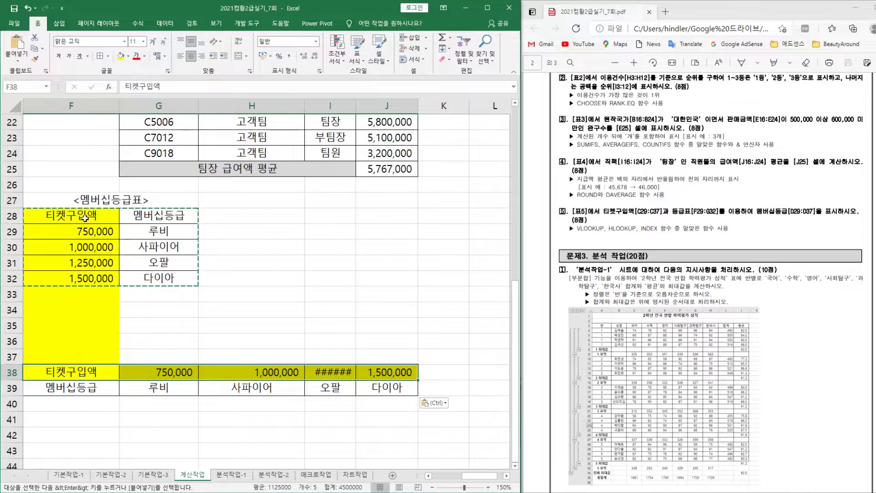
{"action": "left_click", "coordinate": [75, 233]}
{"action": "left_click_drag", "start_coordinate": [76, 233], "coordinate": [68, 309]}
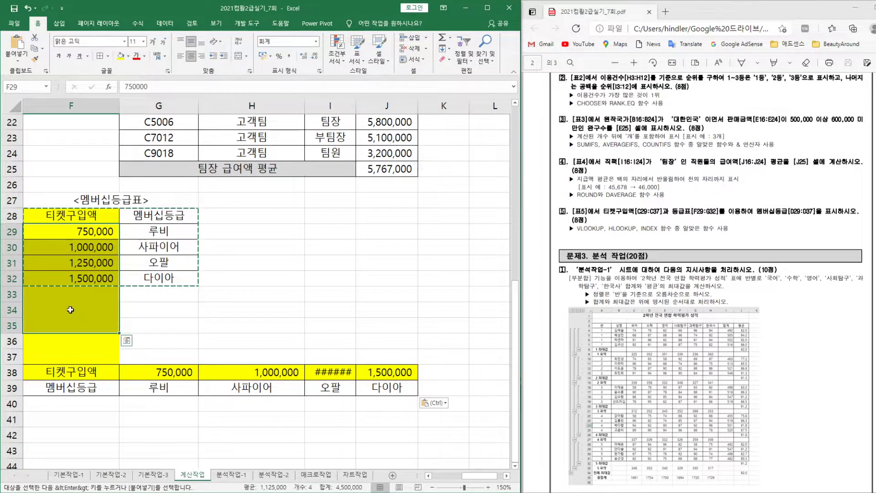
{"action": "left_click_drag", "start_coordinate": [76, 372], "coordinate": [445, 357]}
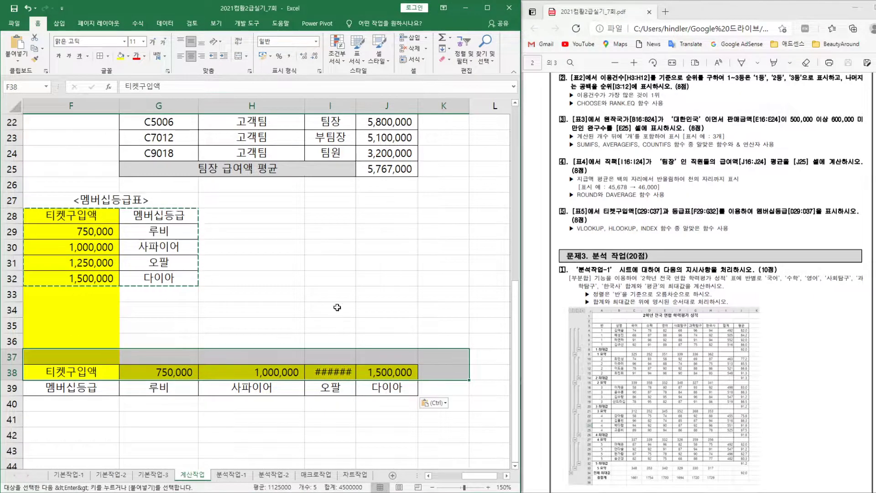
- Start a VLOOKUP formula in D29 of the 멤버십등급 column with C29, the 티켓구입액 amount, as the lookup value
{"action": "left_click_drag", "start_coordinate": [474, 475], "coordinate": [445, 475]}
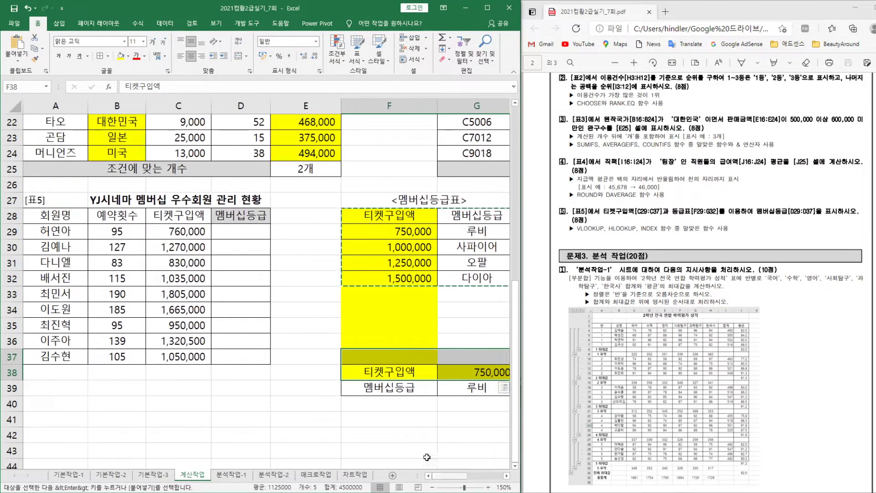
{"action": "left_click", "coordinate": [242, 236]}
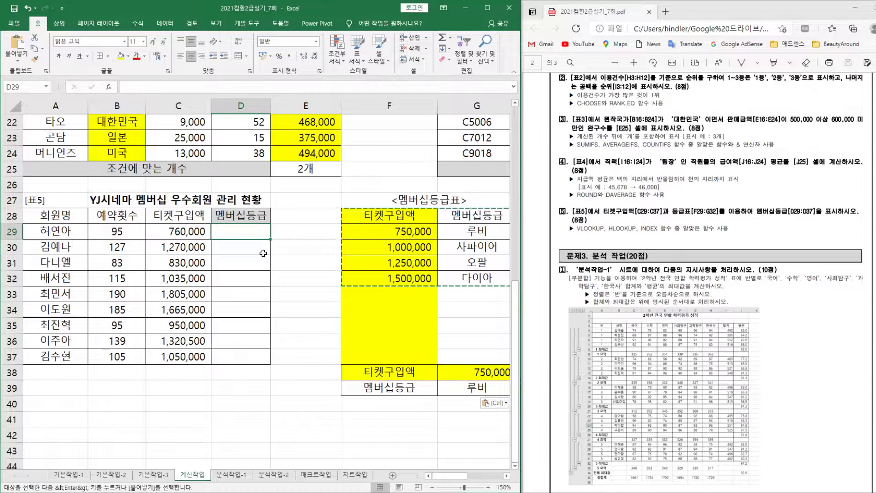
{"action": "left_click_drag", "start_coordinate": [455, 476], "coordinate": [467, 478]}
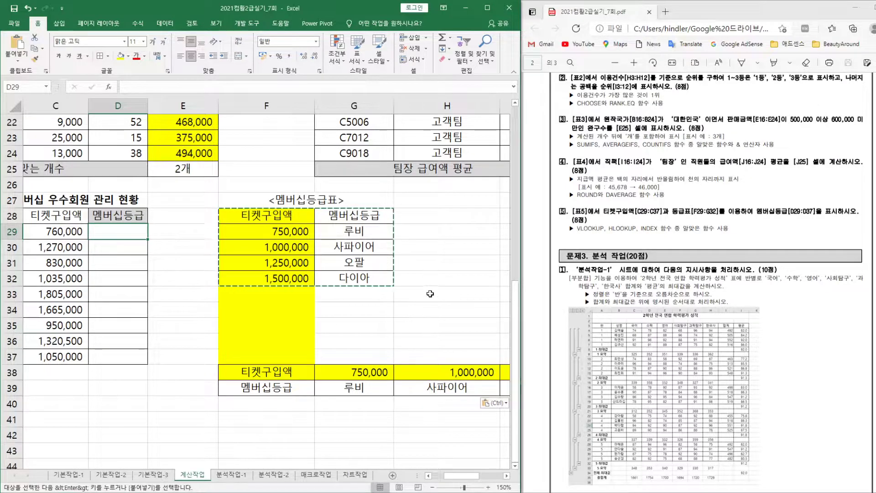
{"action": "key", "text": "Escape"}
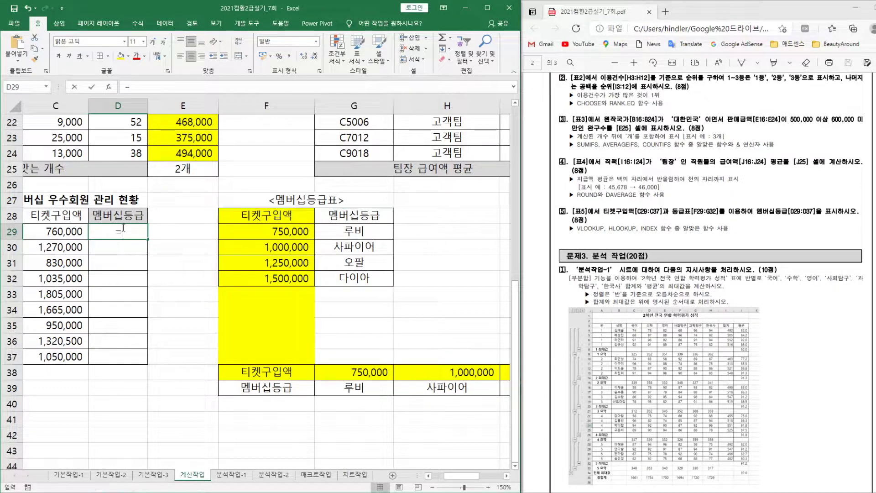
{"action": "type", "text": "=vl"}
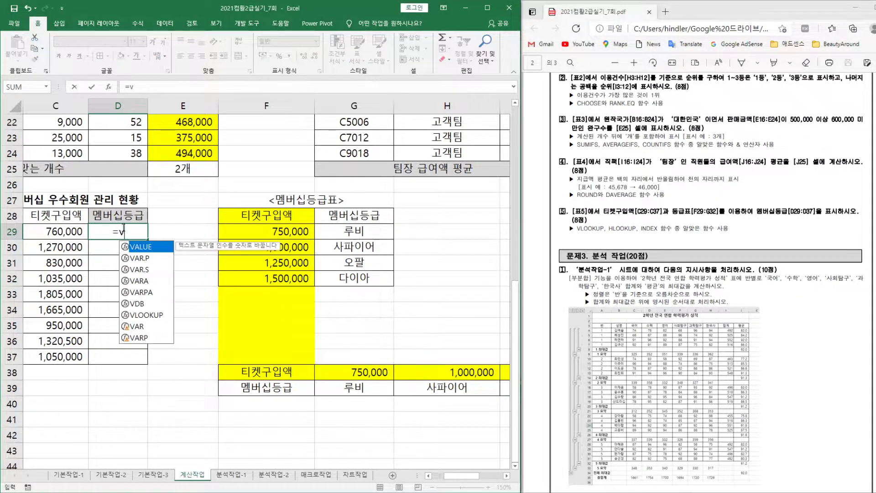
{"action": "key", "text": "Tab"}
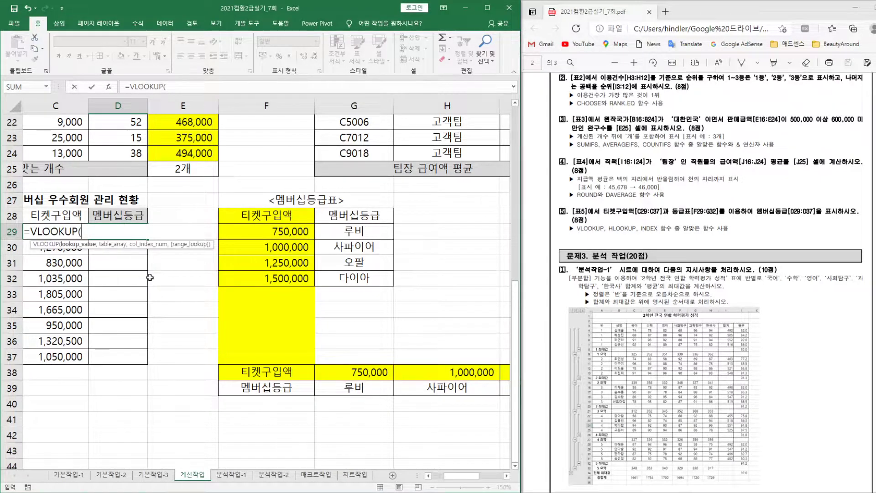
{"action": "left_click", "coordinate": [428, 475]}
{"action": "left_click", "coordinate": [428, 475]}
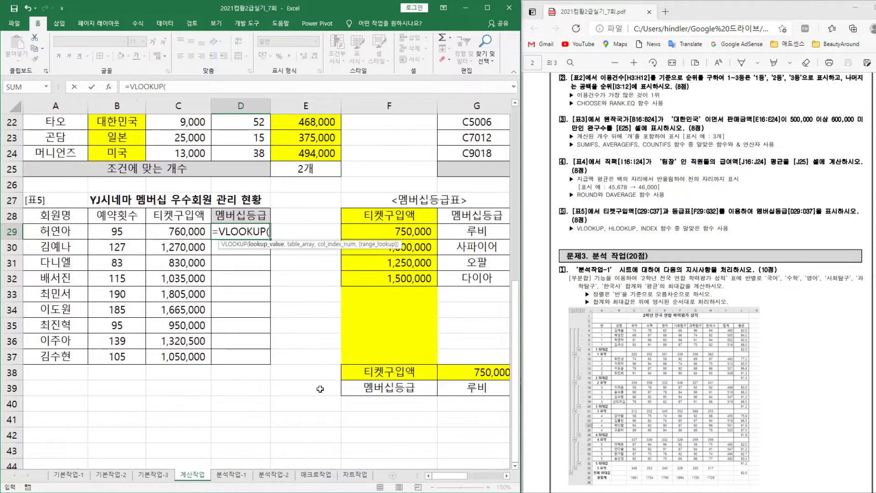
{"action": "left_click", "coordinate": [184, 231]}
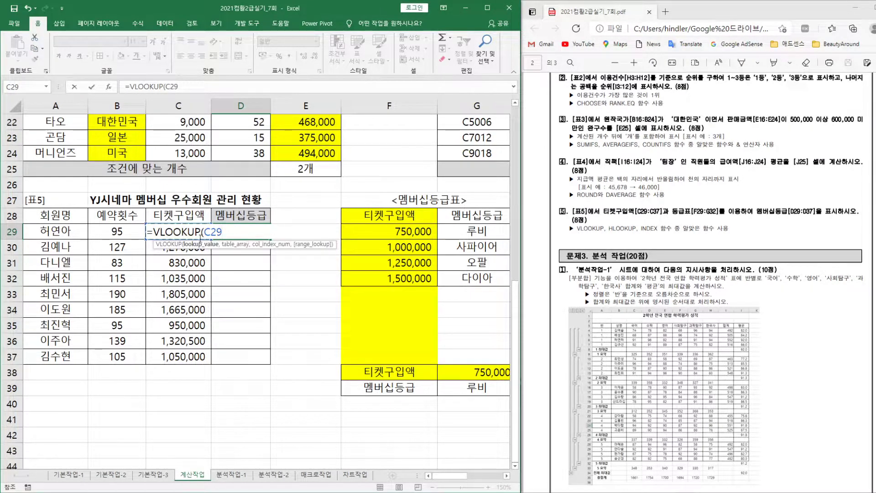
{"action": "left_click", "coordinate": [181, 249]}
{"action": "key", "text": "Up"}
{"action": "type", "text": ","}
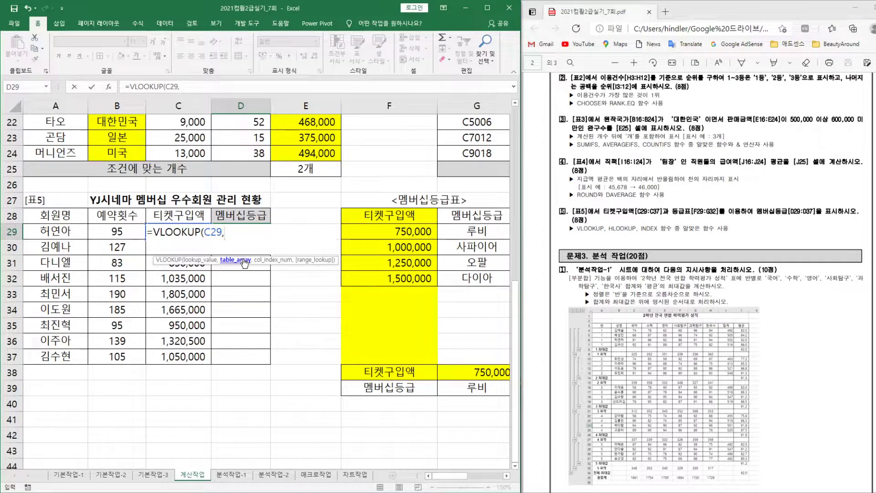
- Complete D29's VLOOKUP with the absolute range $F$28:$G$32, column 2 and match type 1, and fill it down to D37
{"action": "left_click_drag", "start_coordinate": [388, 214], "coordinate": [462, 275]}
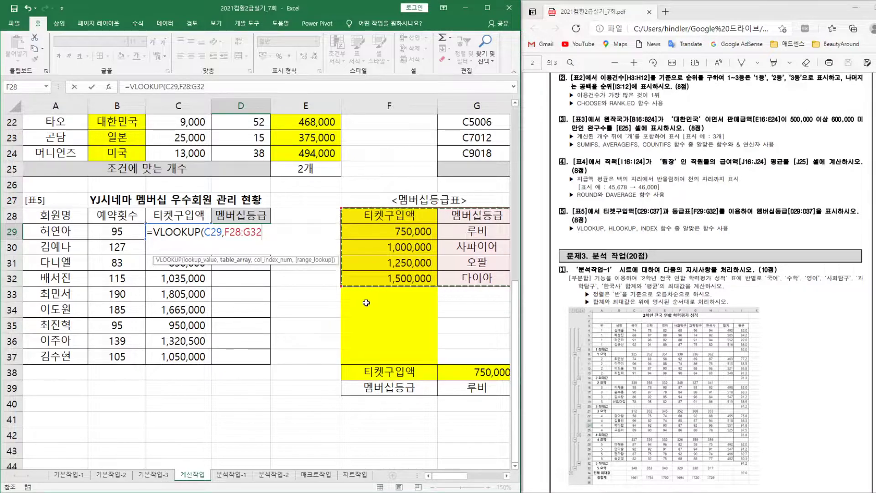
{"action": "key", "text": "F4"}
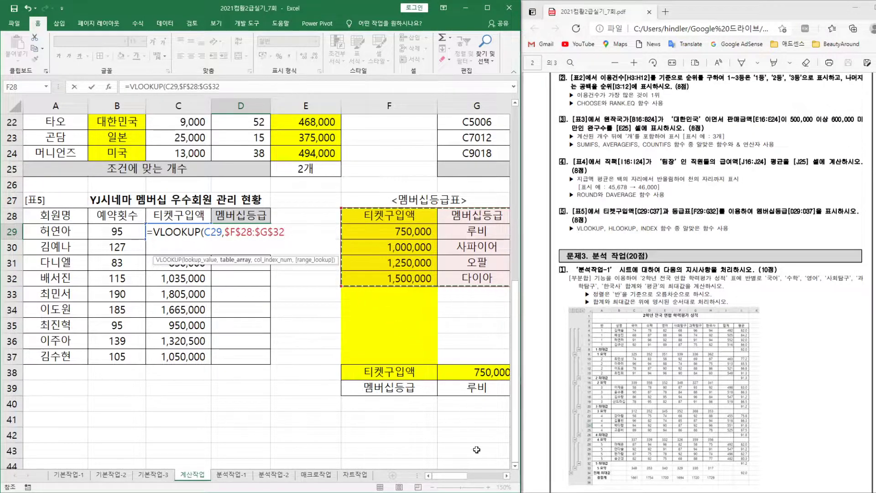
{"action": "left_click_drag", "start_coordinate": [456, 476], "coordinate": [465, 479]}
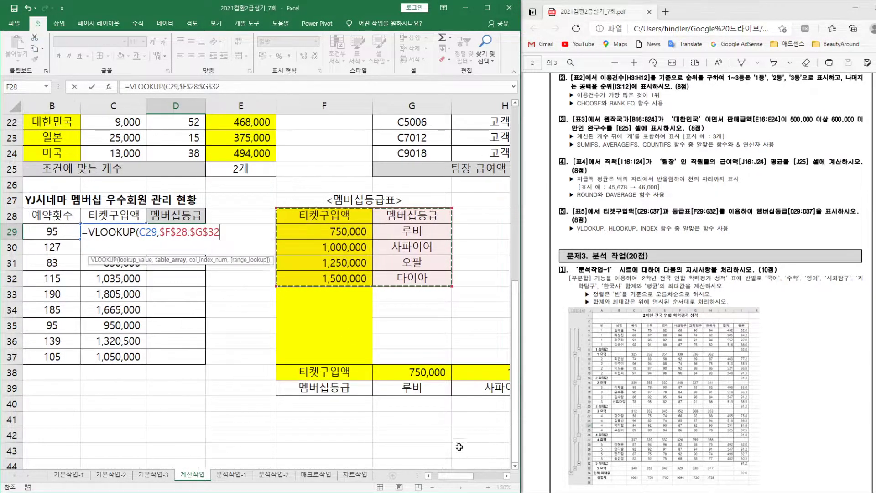
{"action": "type", "text": ","}
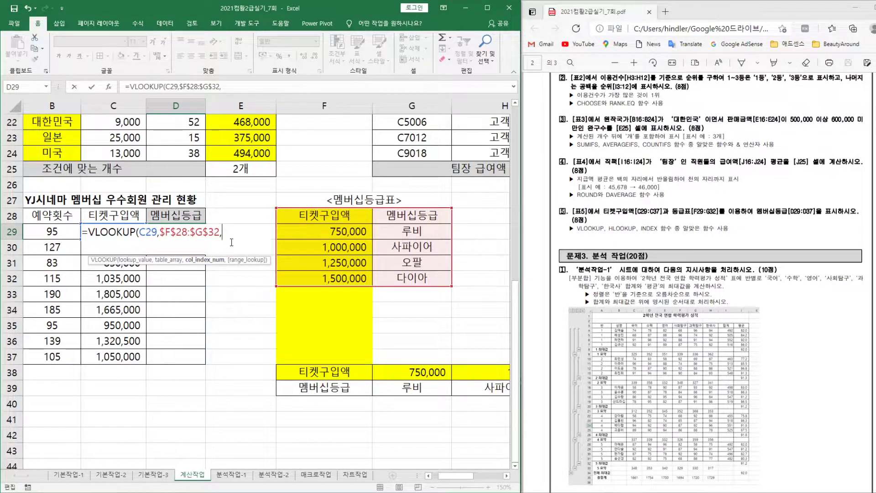
{"action": "type", "text": "2,"}
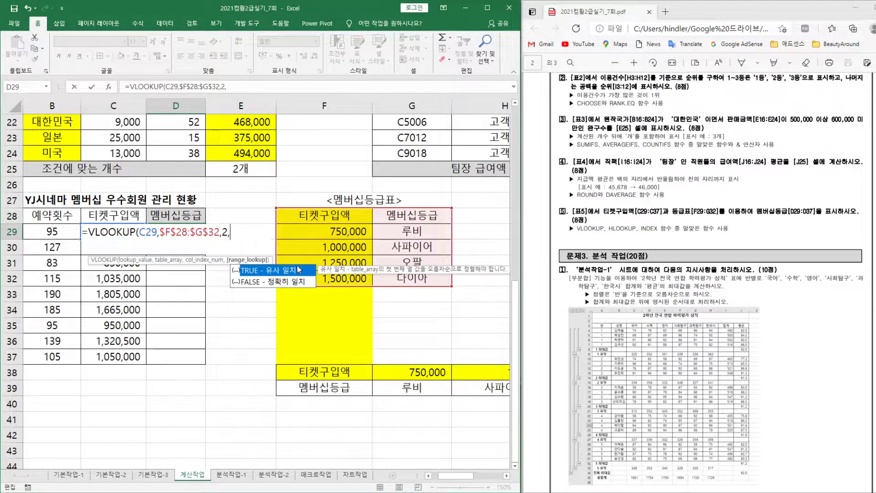
{"action": "type", "text": "1)"}
{"action": "key", "text": "Return"}
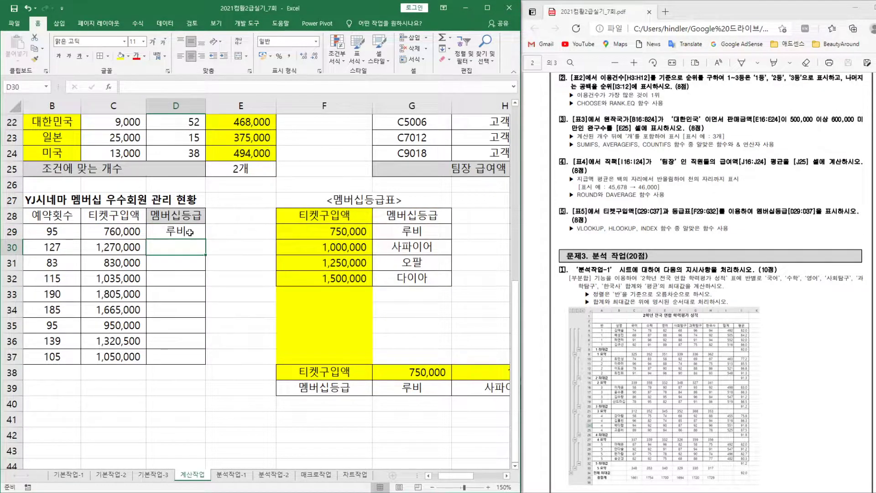
{"action": "left_click", "coordinate": [189, 233]}
{"action": "left_click_drag", "start_coordinate": [205, 239], "coordinate": [209, 361]}
- Review the solved tables on the 계산작업 sheet and the 분석작업-1 instructions in the exam PDF
{"action": "scroll", "coordinate": [311, 386], "scroll_direction": "up", "scroll_amount": 4}
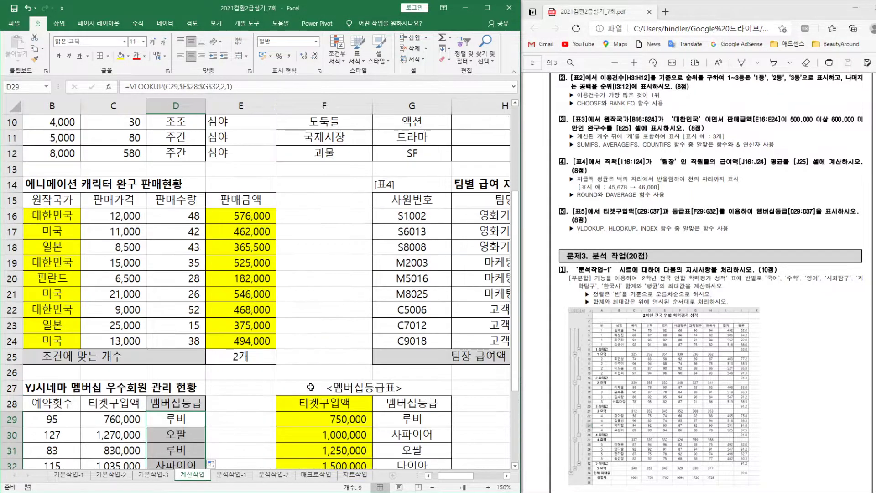
{"action": "scroll", "coordinate": [310, 387], "scroll_direction": "up", "scroll_amount": 3}
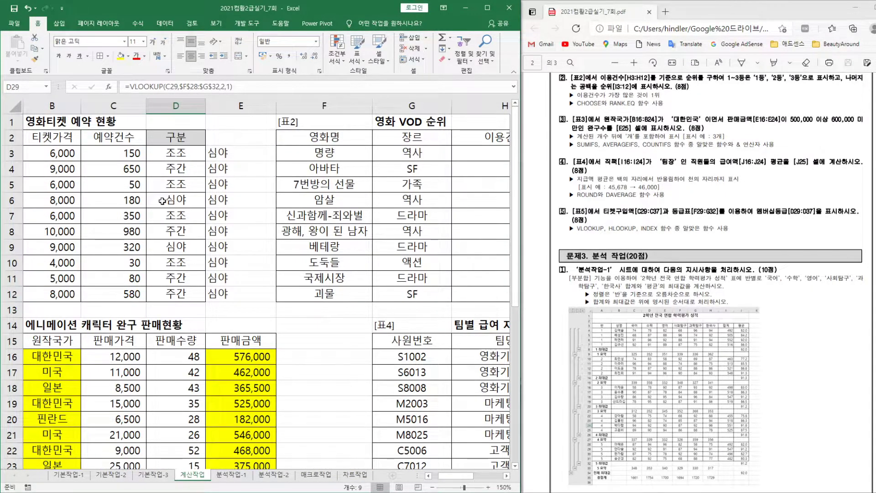
{"action": "left_click", "coordinate": [431, 488]}
{"action": "left_click", "coordinate": [432, 487]}
{"action": "left_click", "coordinate": [431, 488]}
{"action": "left_click", "coordinate": [431, 487]}
{"action": "scroll", "coordinate": [422, 399], "scroll_direction": "down", "scroll_amount": 2}
{"action": "scroll", "coordinate": [422, 399], "scroll_direction": "up", "scroll_amount": 2}
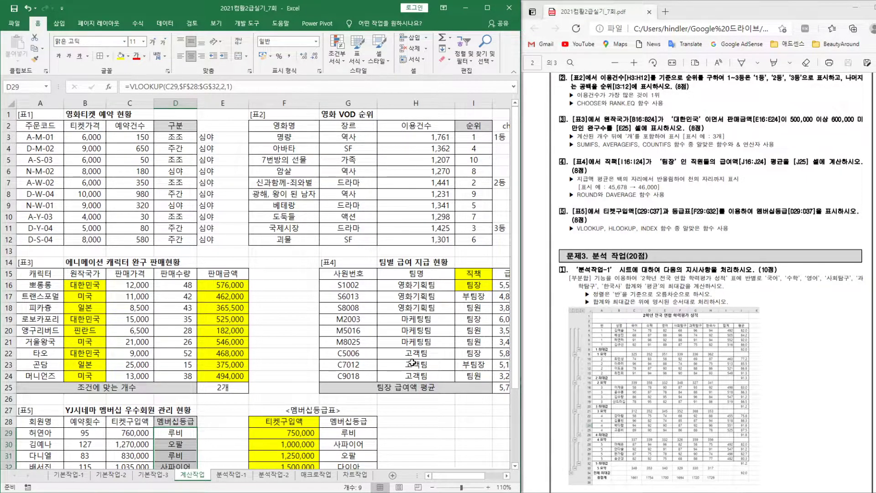
{"action": "scroll", "coordinate": [737, 314], "scroll_direction": "down", "scroll_amount": 4}
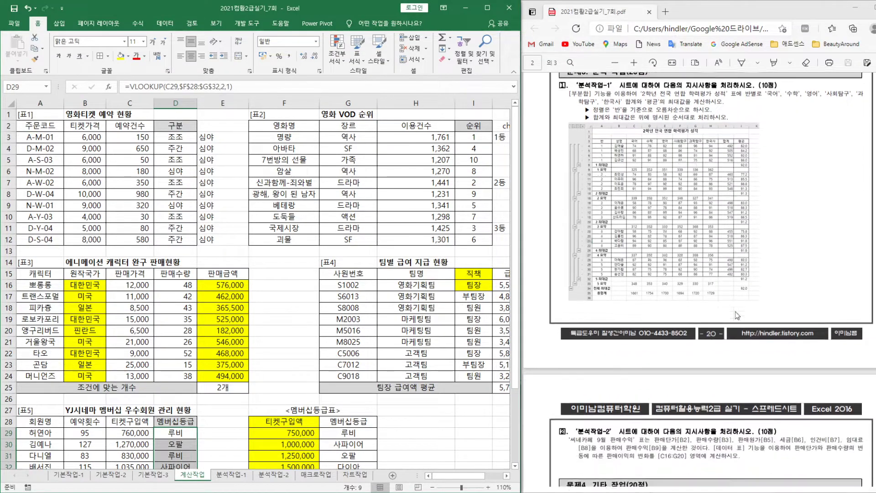
{"action": "scroll", "coordinate": [736, 315], "scroll_direction": "up", "scroll_amount": 1}
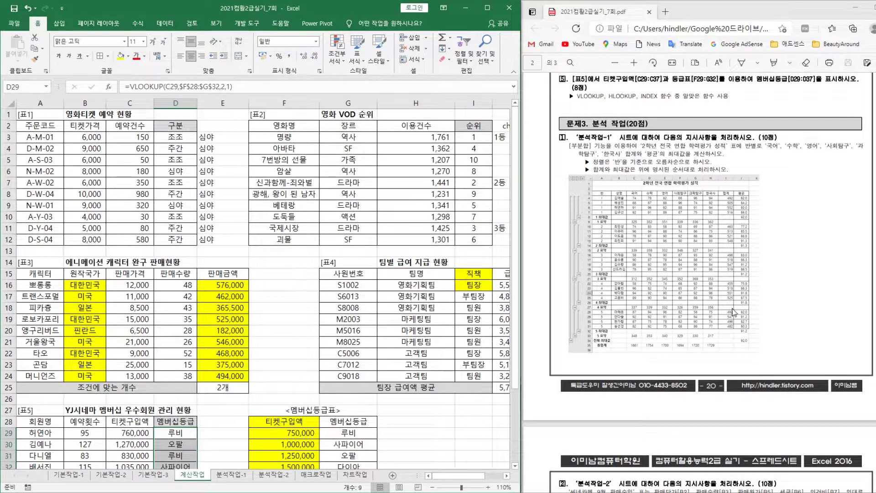
- Sort the score table A3:J23 on the 분석작업-1 sheet by 반 in ascending order
{"action": "left_click", "coordinate": [233, 475]}
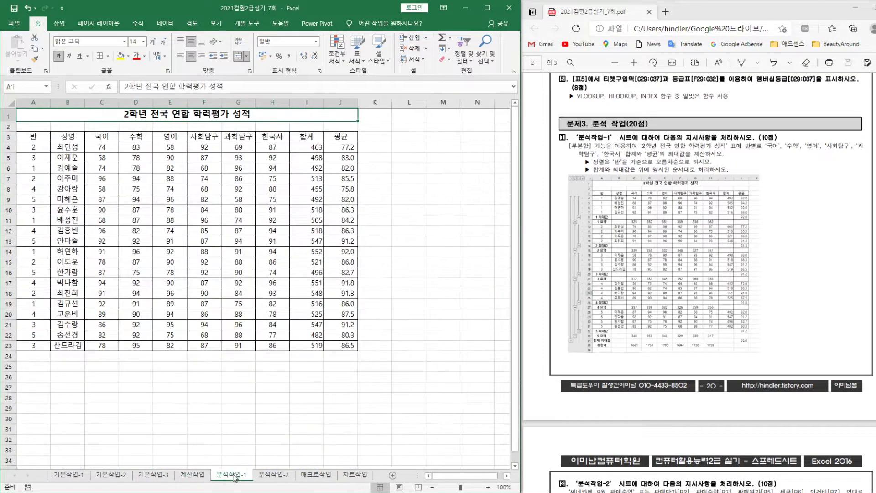
{"action": "left_click", "coordinate": [488, 487]}
{"action": "left_click", "coordinate": [488, 487]}
{"action": "left_click", "coordinate": [488, 487]}
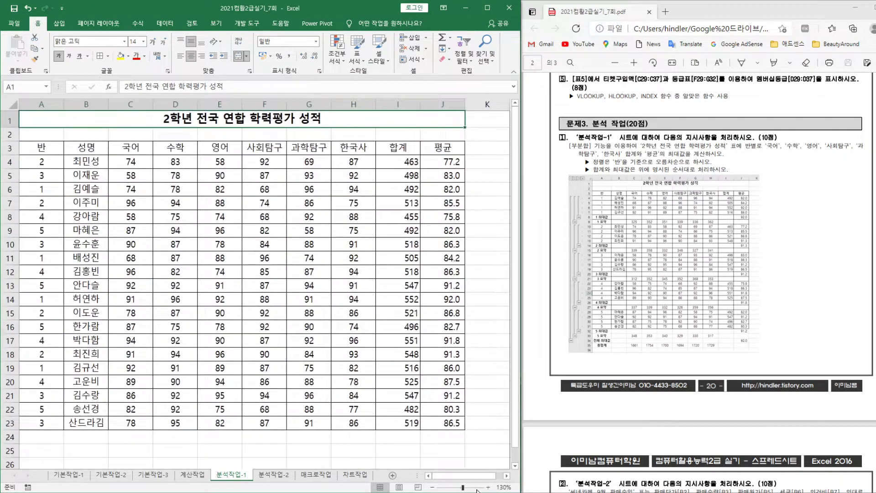
{"action": "left_click", "coordinate": [433, 488]}
{"action": "left_click", "coordinate": [433, 487]}
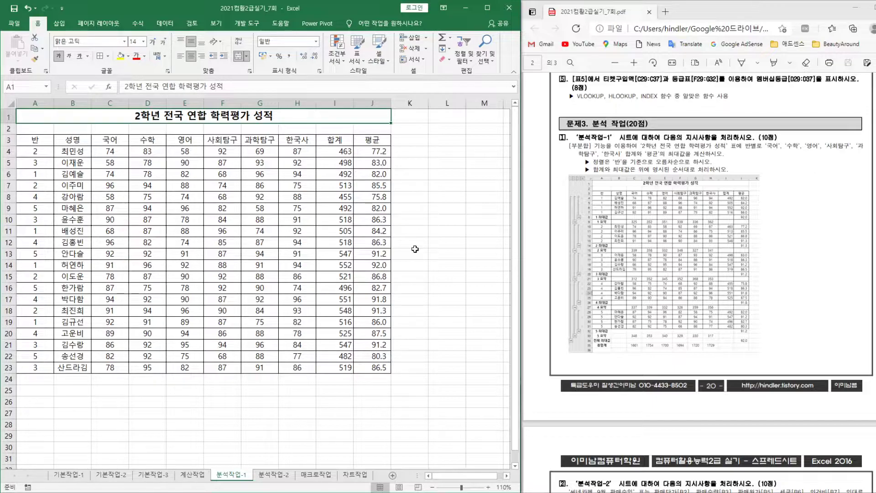
{"action": "left_click_drag", "start_coordinate": [37, 140], "coordinate": [374, 368]}
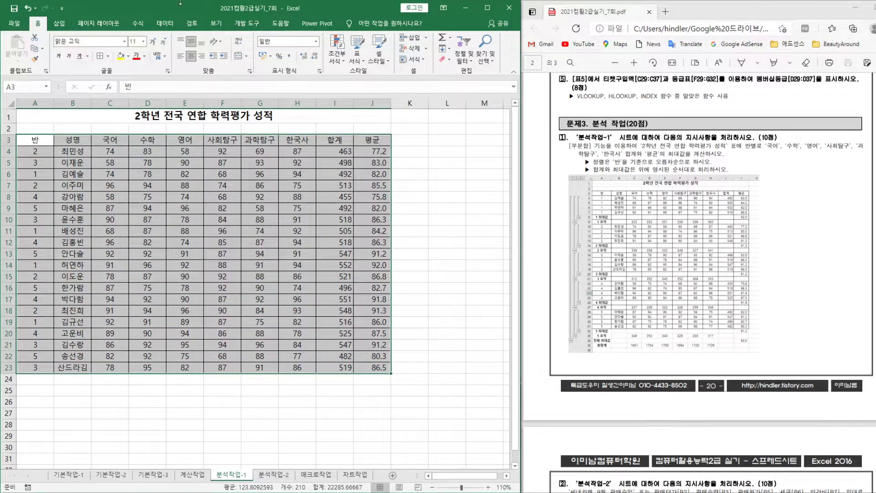
{"action": "left_click", "coordinate": [165, 24]}
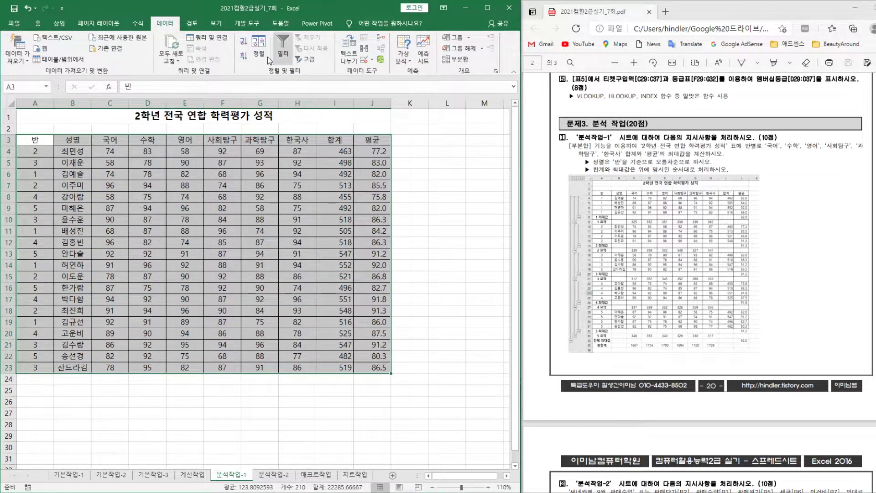
{"action": "left_click", "coordinate": [259, 45]}
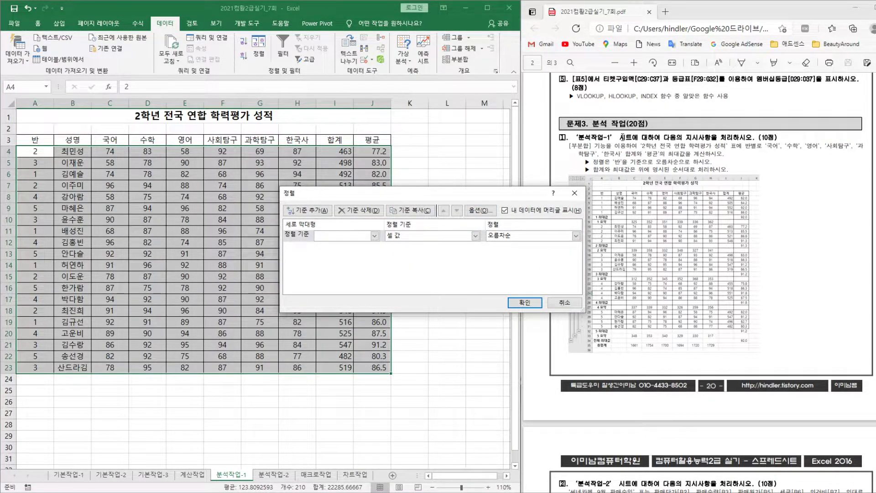
{"action": "left_click", "coordinate": [374, 235]}
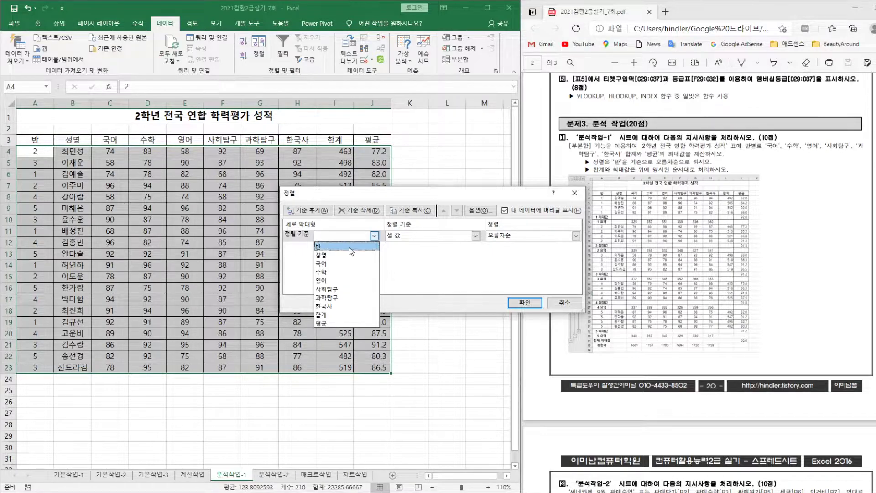
{"action": "left_click", "coordinate": [350, 247]}
{"action": "left_click", "coordinate": [526, 302]}
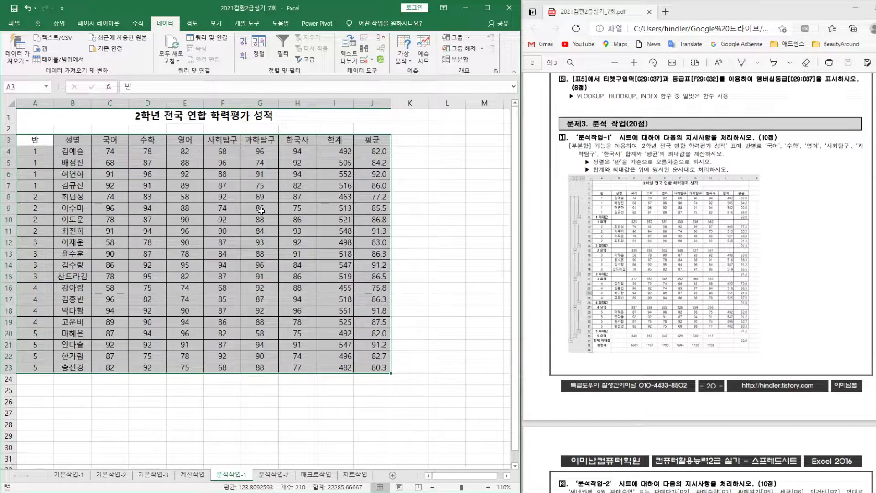
- Subtotal the score table by 반 with the 합계 function for 국어, 수학, 영어, 사회탐구, 과학탐구, 한국사 and 평균
{"action": "left_click", "coordinate": [460, 60]}
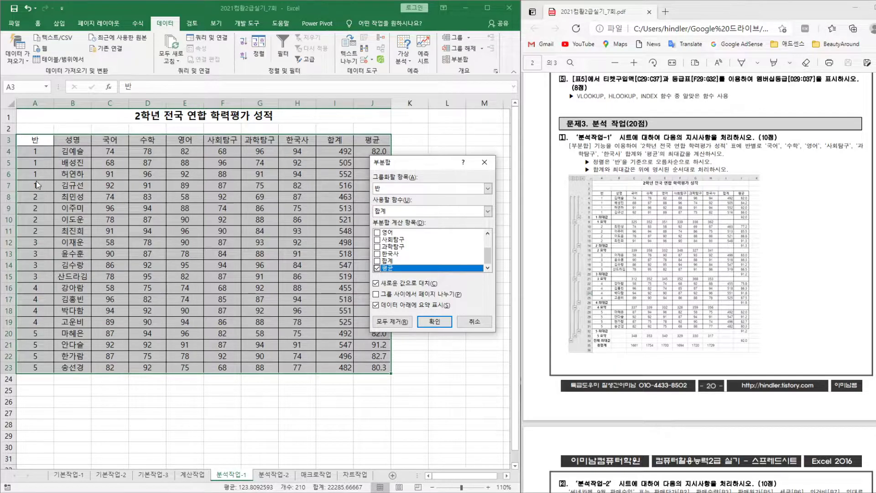
{"action": "left_click_drag", "start_coordinate": [431, 162], "coordinate": [350, 158]}
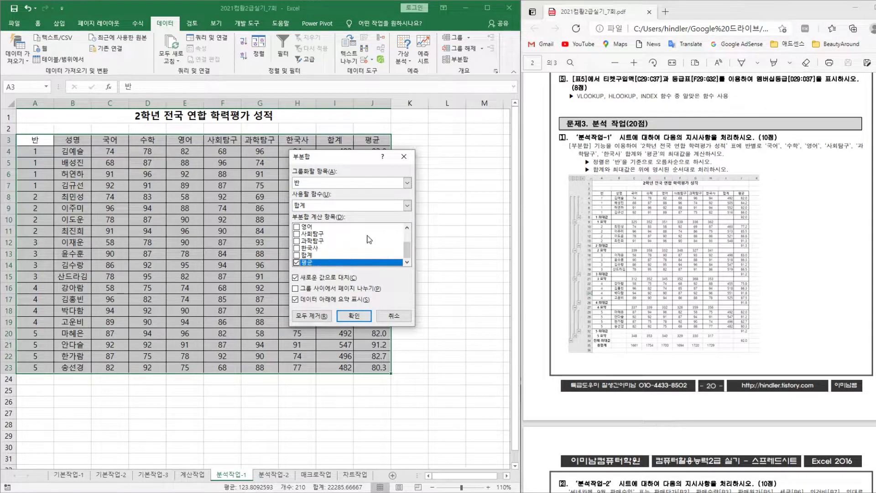
{"action": "scroll", "coordinate": [369, 238], "scroll_direction": "up", "scroll_amount": 2}
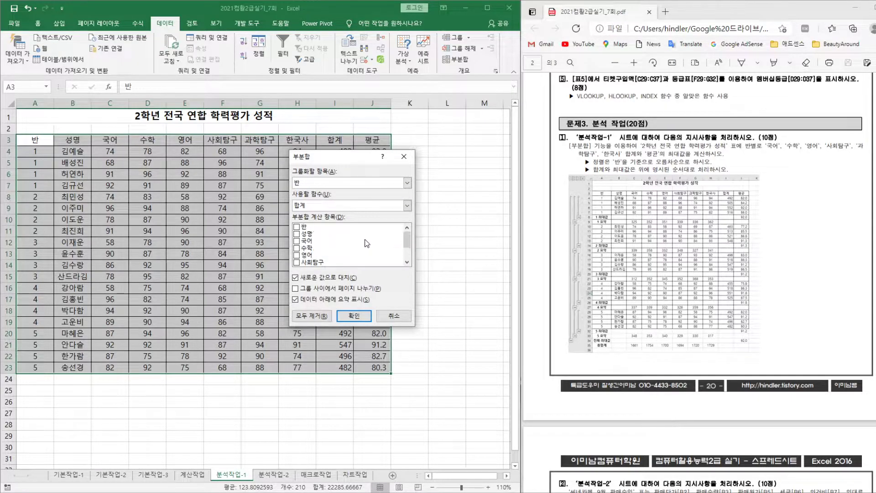
{"action": "left_click", "coordinate": [297, 241]}
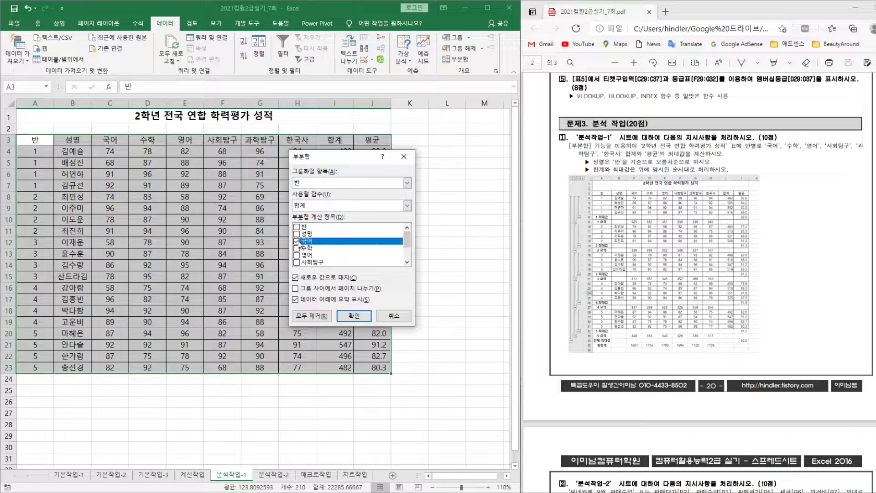
{"action": "left_click", "coordinate": [297, 248]}
{"action": "left_click", "coordinate": [297, 255]}
{"action": "left_click", "coordinate": [297, 262]}
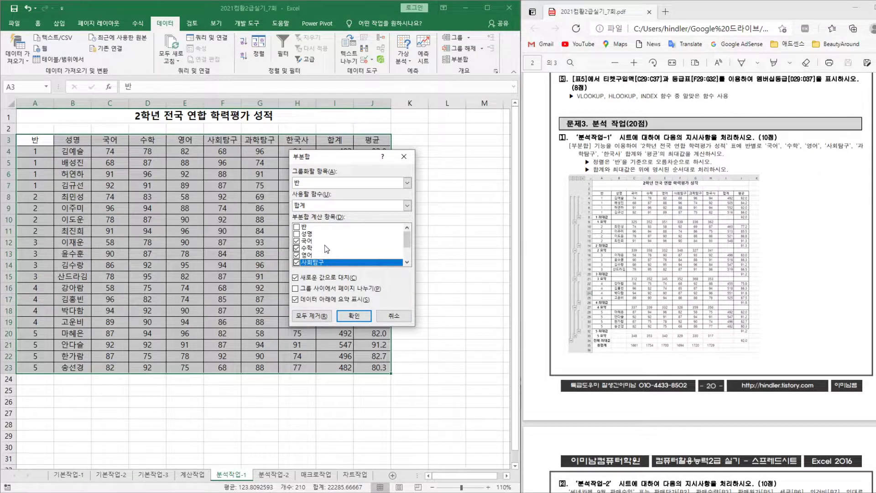
{"action": "scroll", "coordinate": [327, 248], "scroll_direction": "down", "scroll_amount": 1}
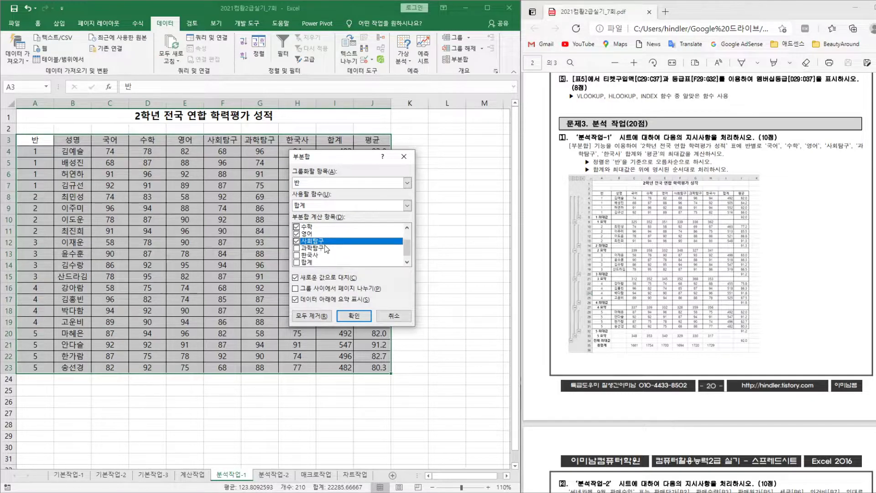
{"action": "left_click", "coordinate": [297, 249]}
{"action": "left_click", "coordinate": [296, 256]}
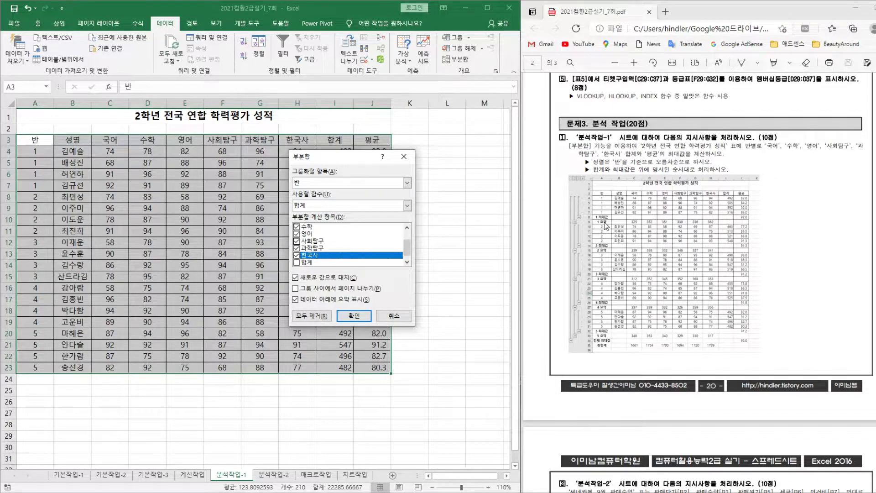
{"action": "left_click", "coordinate": [354, 315]}
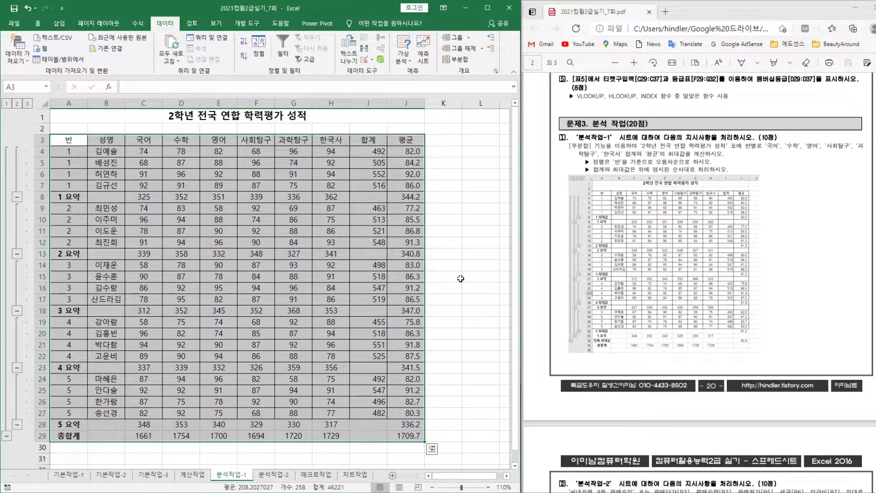
- Try to set up a 최대 subtotal for 평균 only, and remove all subtotals from the score table instead
{"action": "left_click", "coordinate": [461, 64]}
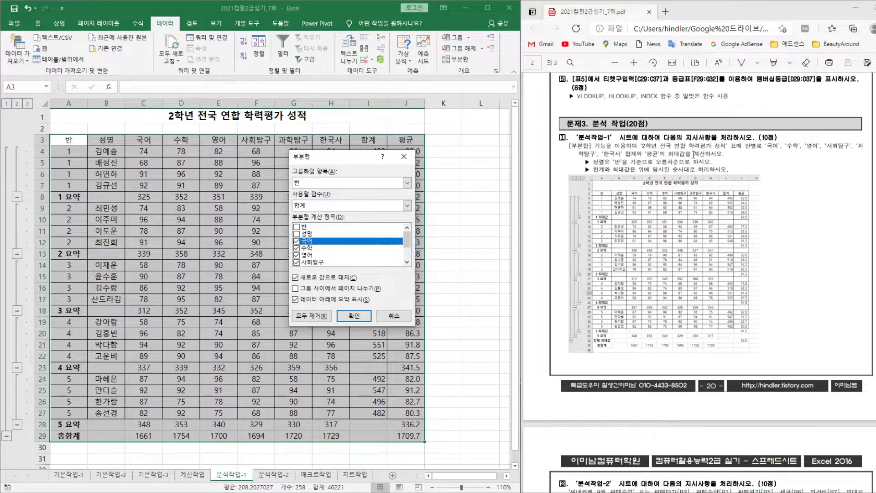
{"action": "left_click", "coordinate": [407, 207]}
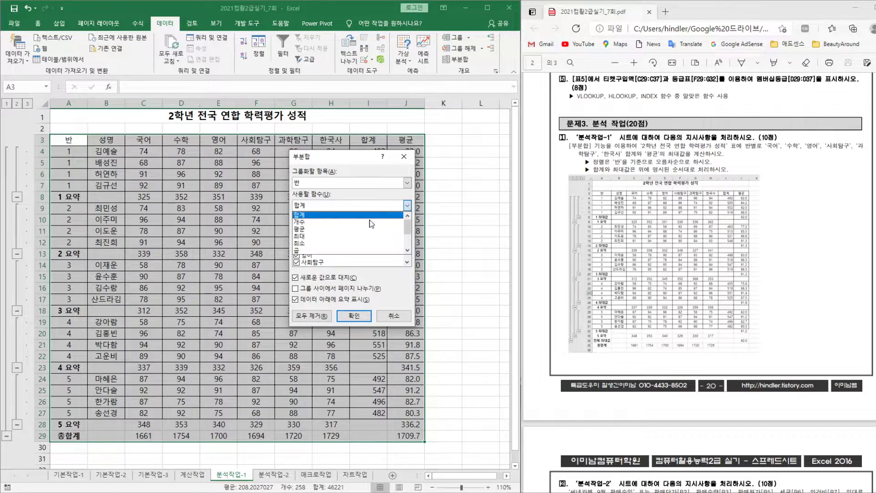
{"action": "left_click", "coordinate": [372, 238]}
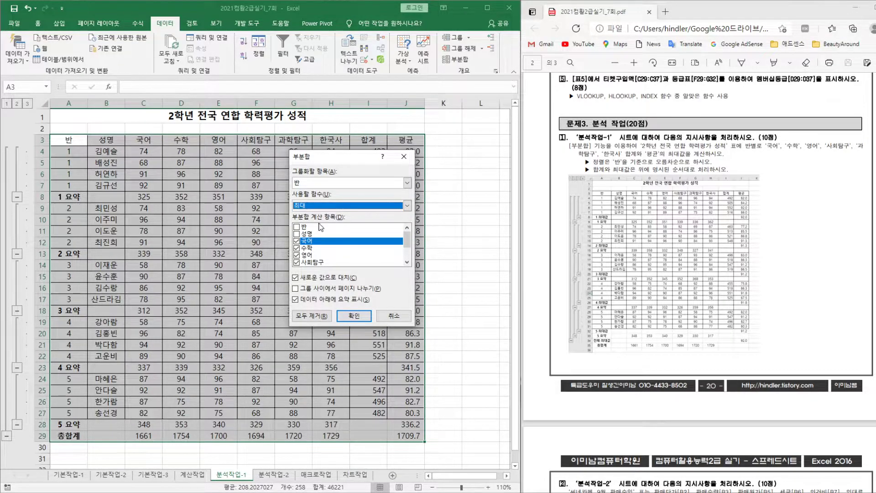
{"action": "left_click", "coordinate": [302, 241]}
{"action": "left_click", "coordinate": [303, 248]}
{"action": "left_click", "coordinate": [305, 255]}
{"action": "left_click", "coordinate": [307, 262]}
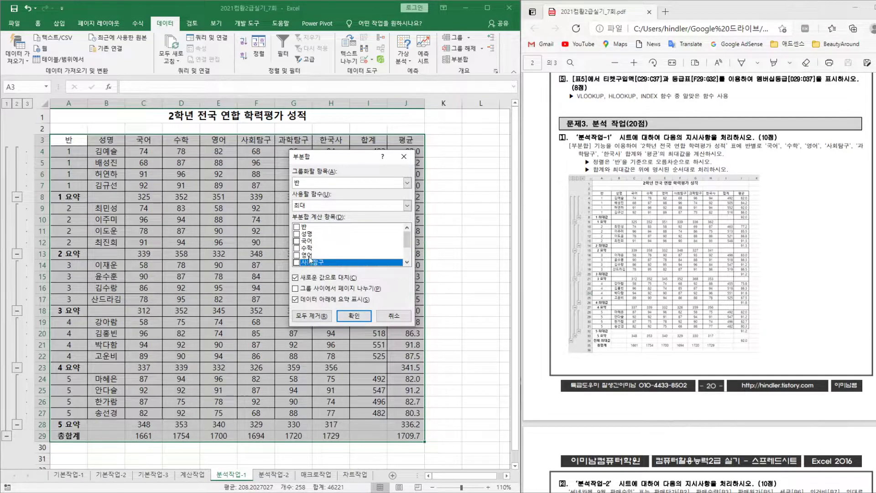
{"action": "scroll", "coordinate": [310, 256], "scroll_direction": "down", "scroll_amount": 2}
{"action": "left_click", "coordinate": [297, 241]}
{"action": "left_click", "coordinate": [297, 249]}
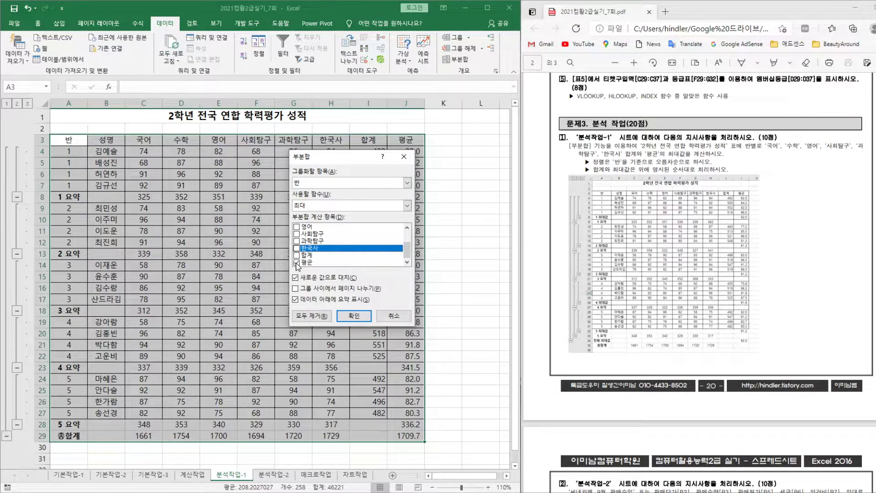
{"action": "left_click_drag", "start_coordinate": [345, 161], "coordinate": [432, 208]}
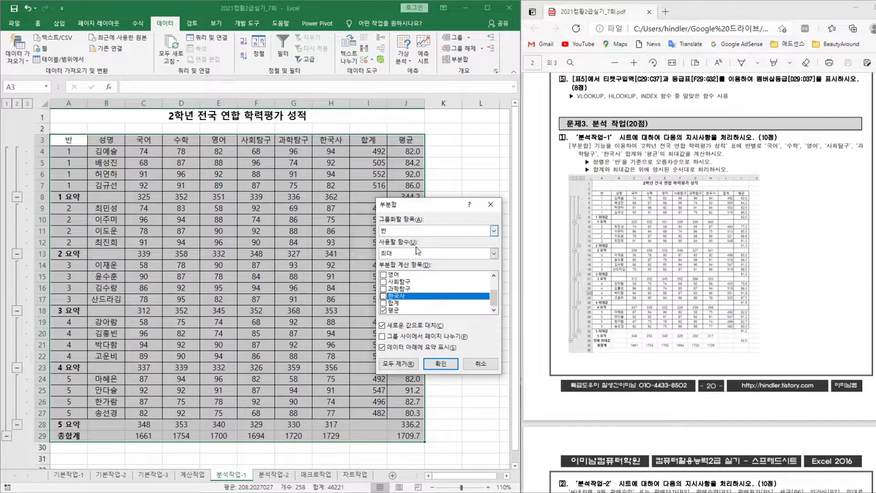
{"action": "left_click", "coordinate": [402, 364]}
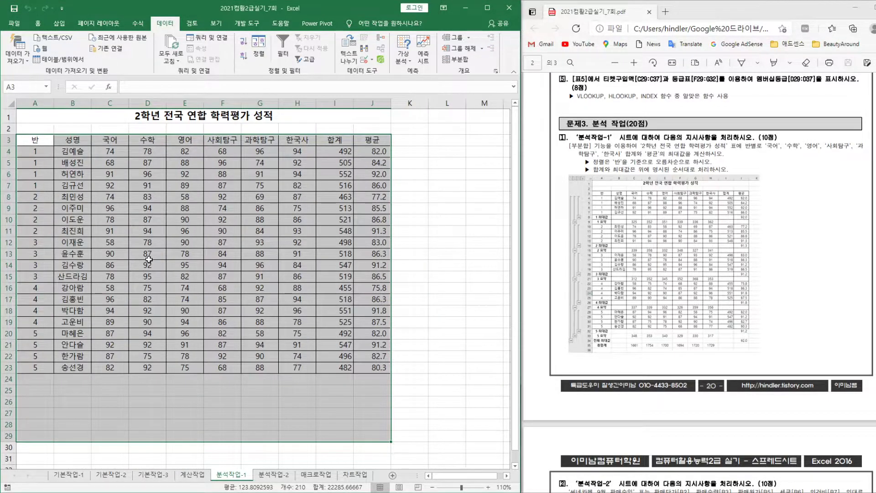
- Subtotal A3:J23 by 반 with the 합계 of 국어, 수학, 영어, 사회탐구, 과학탐구 and 한국사, leaving out 평균
{"action": "left_click_drag", "start_coordinate": [38, 139], "coordinate": [372, 368]}
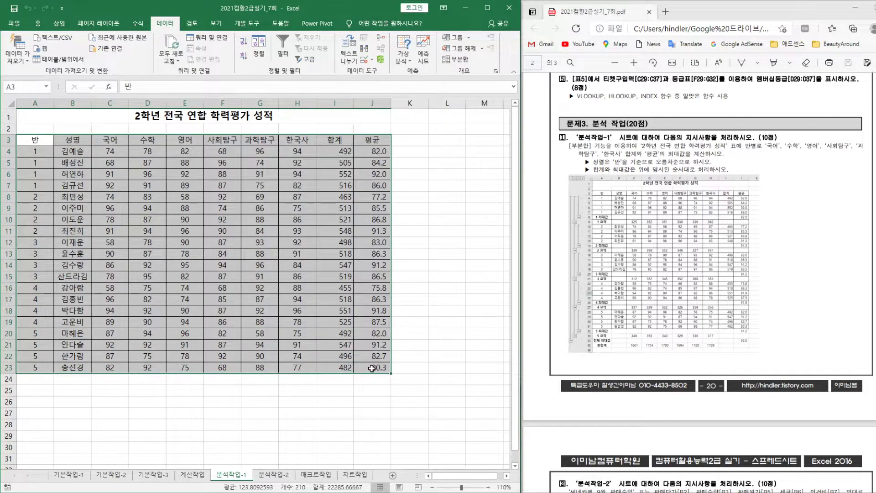
{"action": "left_click", "coordinate": [456, 59]}
{"action": "scroll", "coordinate": [420, 298], "scroll_direction": "down", "scroll_amount": 2}
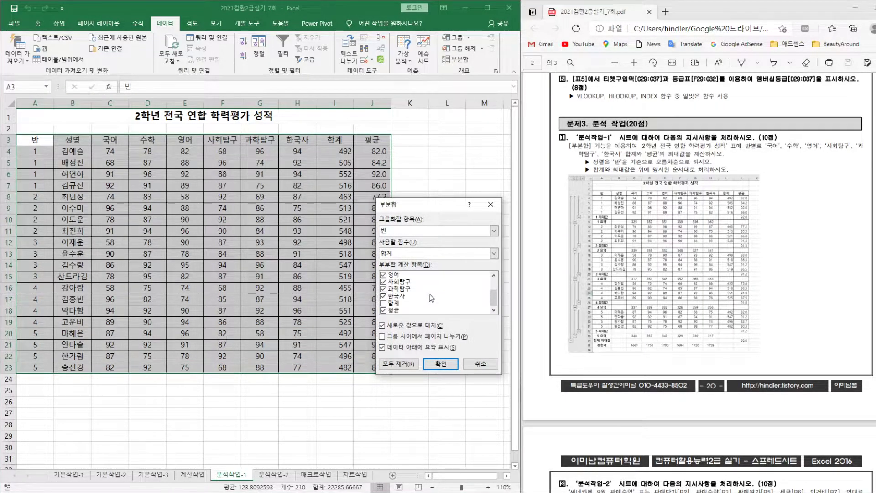
{"action": "left_click", "coordinate": [384, 311]}
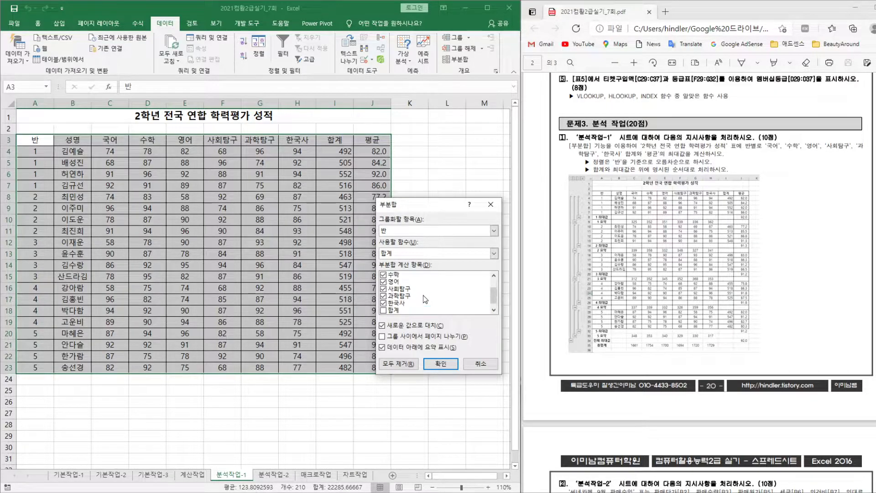
{"action": "left_click", "coordinate": [440, 363]}
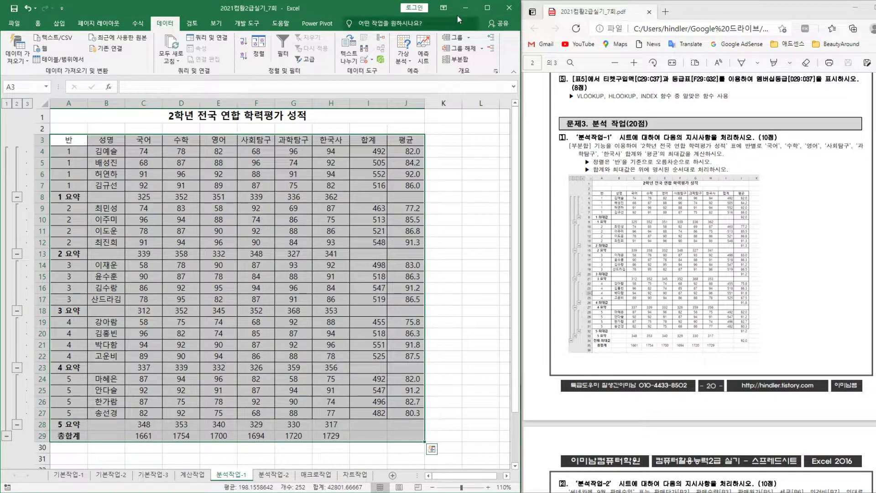
- Add a second subtotal by 반 with the 최대 of 평균 only, keeping the existing subtotals rather than replacing them
{"action": "left_click", "coordinate": [460, 59]}
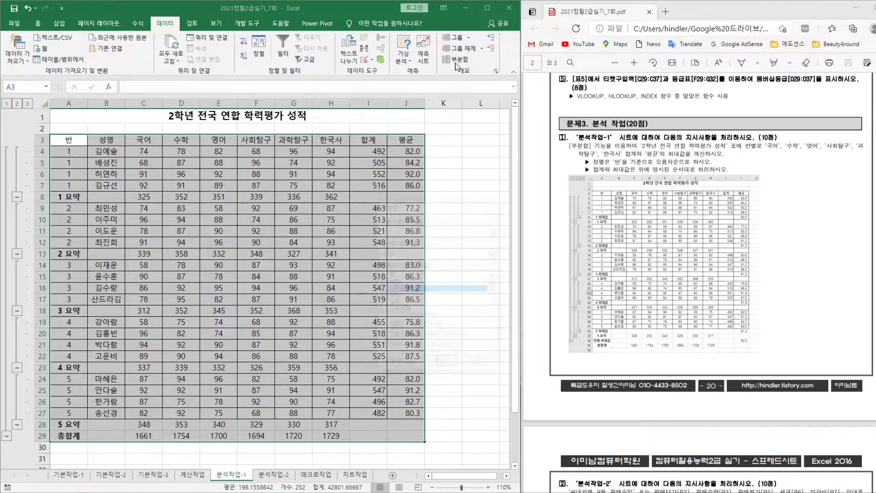
{"action": "left_click", "coordinate": [493, 253]}
{"action": "left_click", "coordinate": [416, 288]}
{"action": "left_click", "coordinate": [382, 291]}
{"action": "left_click", "coordinate": [383, 296]}
{"action": "left_click", "coordinate": [383, 302]}
{"action": "left_click", "coordinate": [383, 310]}
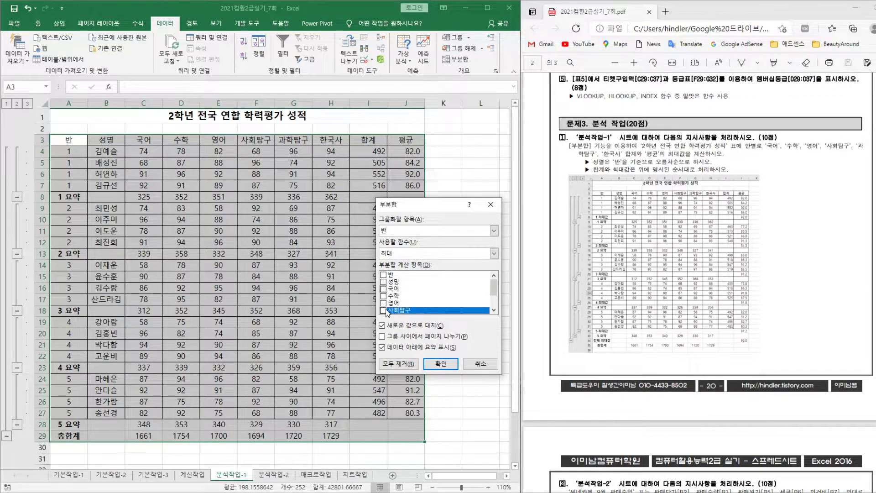
{"action": "scroll", "coordinate": [413, 303], "scroll_direction": "down", "scroll_amount": 2}
{"action": "left_click", "coordinate": [383, 288]}
{"action": "left_click", "coordinate": [383, 296]}
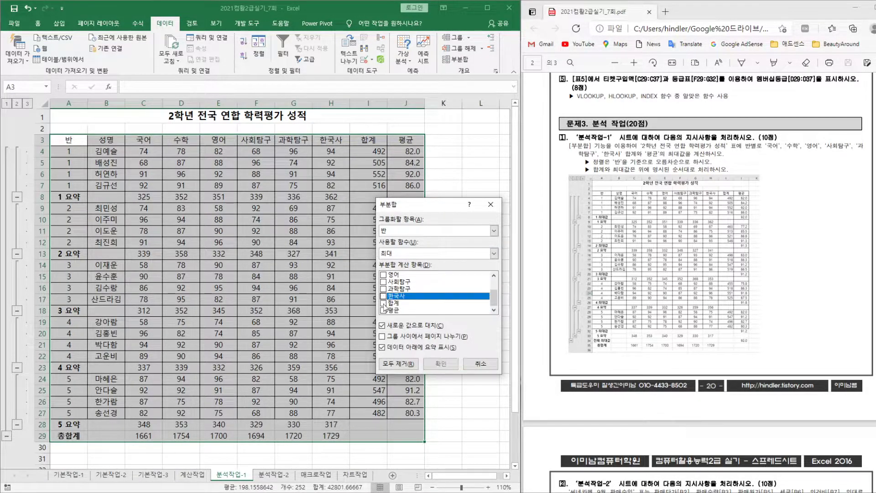
{"action": "left_click", "coordinate": [383, 309]}
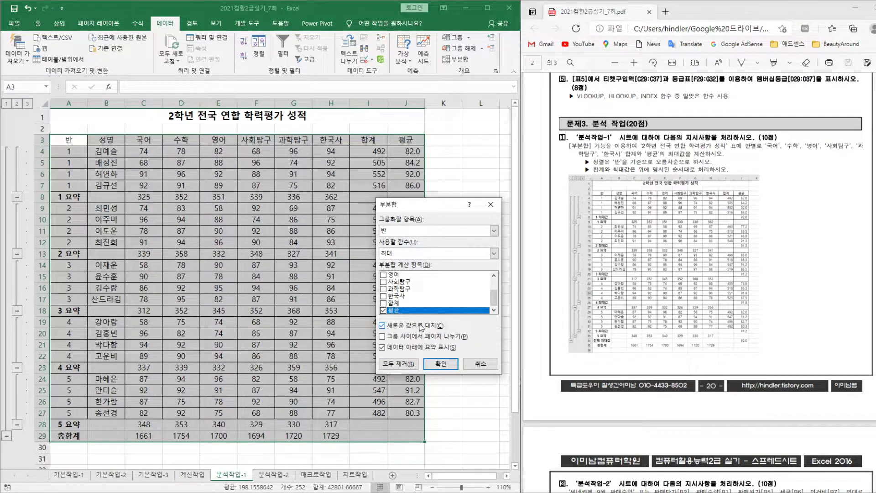
{"action": "left_click", "coordinate": [382, 325]}
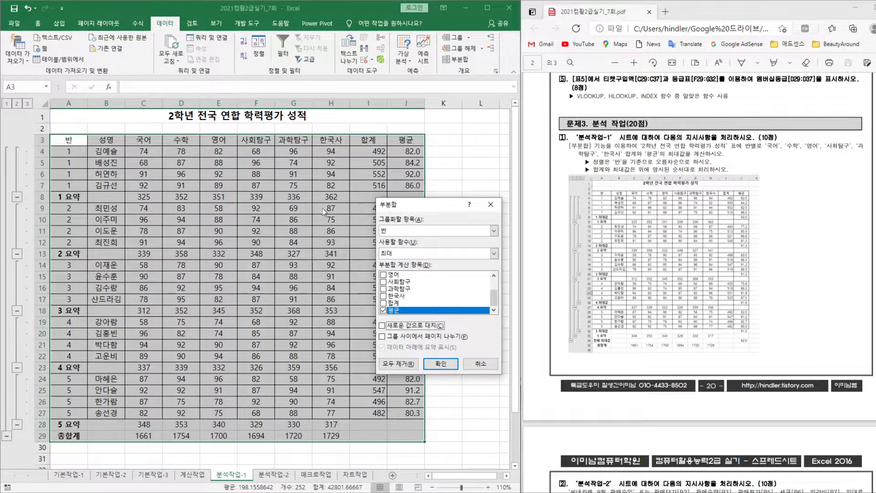
{"action": "left_click", "coordinate": [441, 365]}
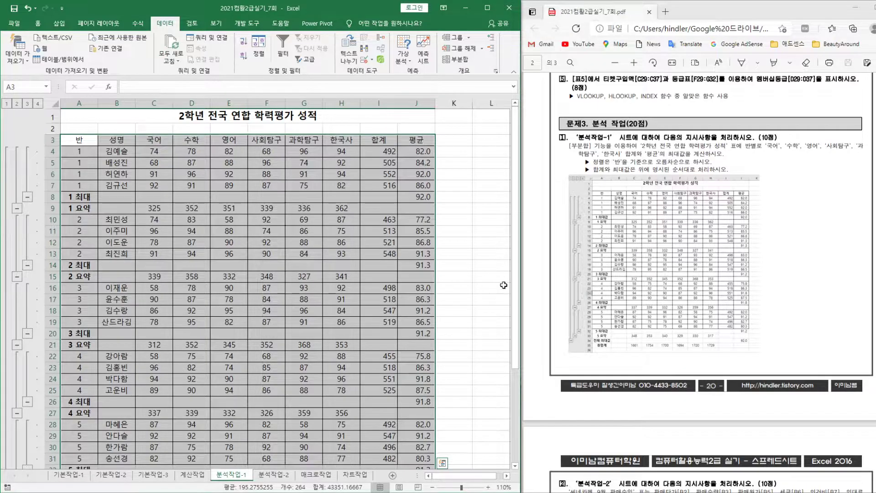
- Review the nested subtotals and the 분석작업-2 instructions in the exam PDF, and open the 분석작업-2 sheet at 130% zoom
{"action": "scroll", "coordinate": [382, 318], "scroll_direction": "down", "scroll_amount": 2}
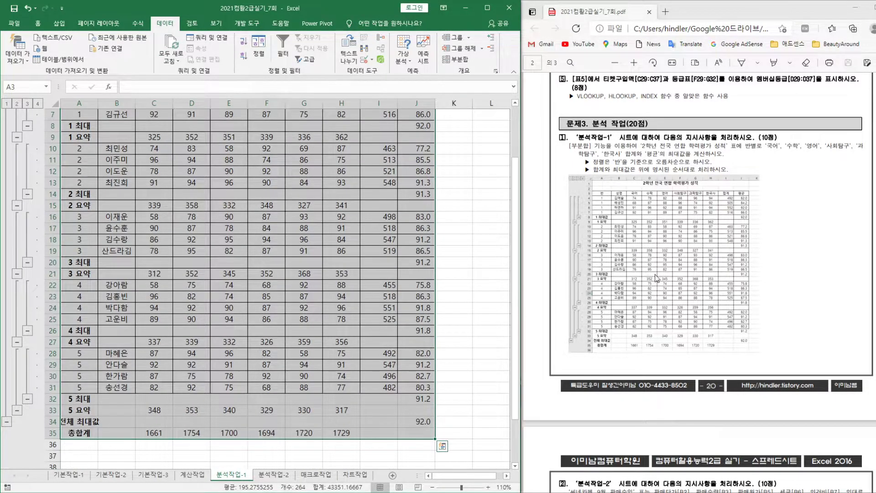
{"action": "scroll", "coordinate": [667, 257], "scroll_direction": "down", "scroll_amount": 10}
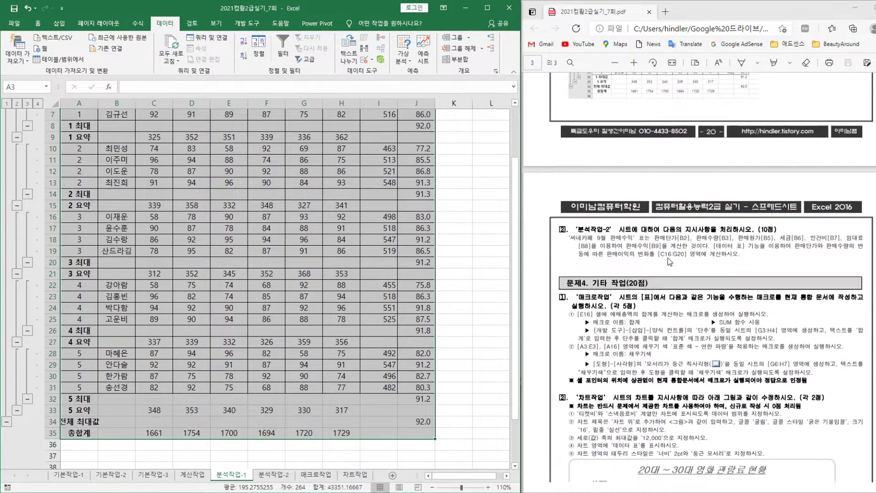
{"action": "left_click", "coordinate": [275, 475]}
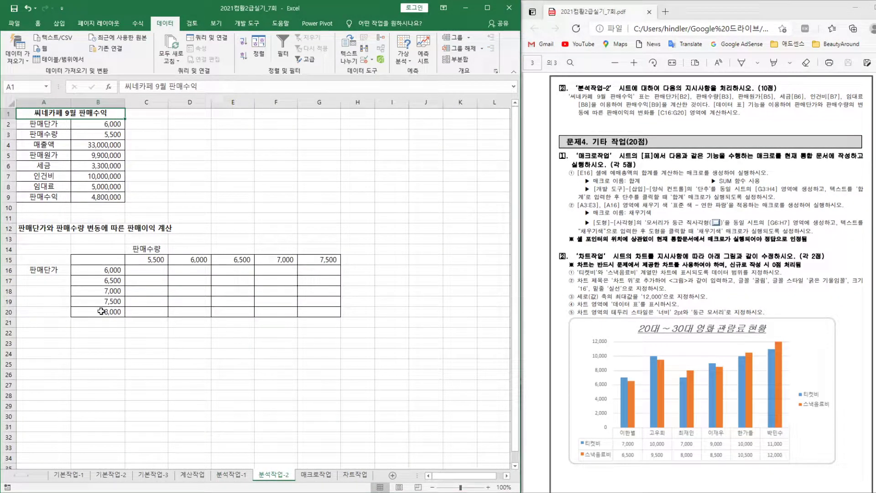
{"action": "left_click", "coordinate": [488, 486]}
{"action": "left_click", "coordinate": [488, 486]}
{"action": "left_click", "coordinate": [488, 486]}
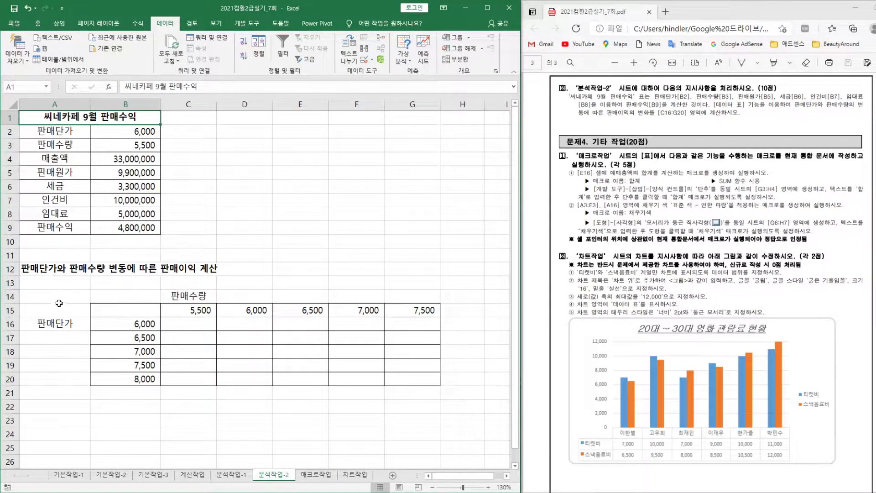
- Highlight the 판매단가 and 판매수량 cells B2:B3 and the 판매수익 cell B9 with yellow fill
{"action": "left_click_drag", "start_coordinate": [132, 136], "coordinate": [129, 144]}
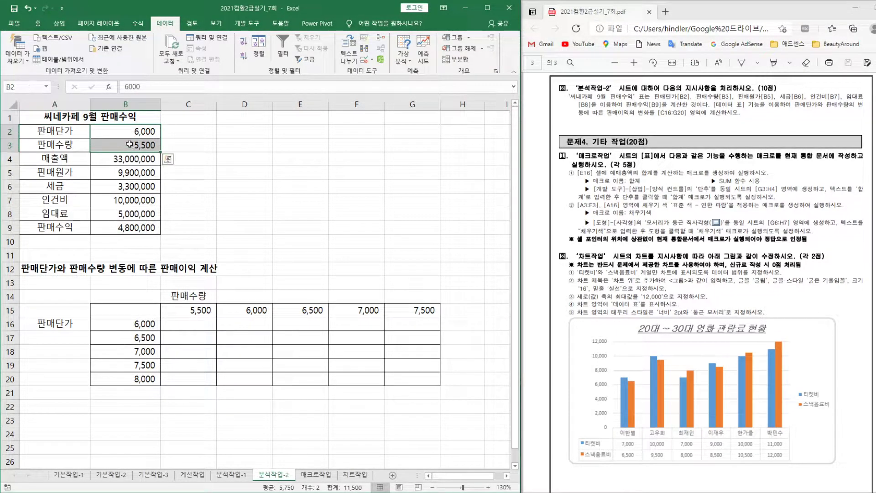
{"action": "left_click", "coordinate": [38, 23]}
{"action": "left_click", "coordinate": [120, 55]}
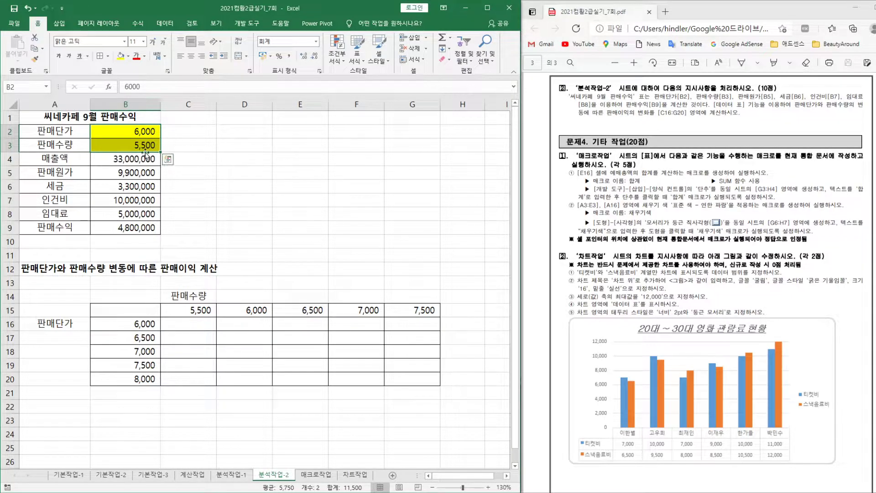
{"action": "left_click", "coordinate": [126, 228]}
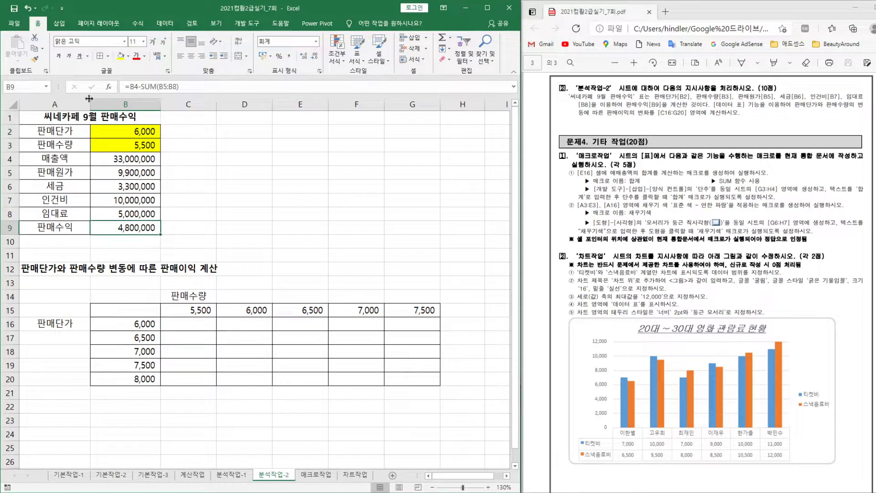
{"action": "left_click", "coordinate": [120, 55]}
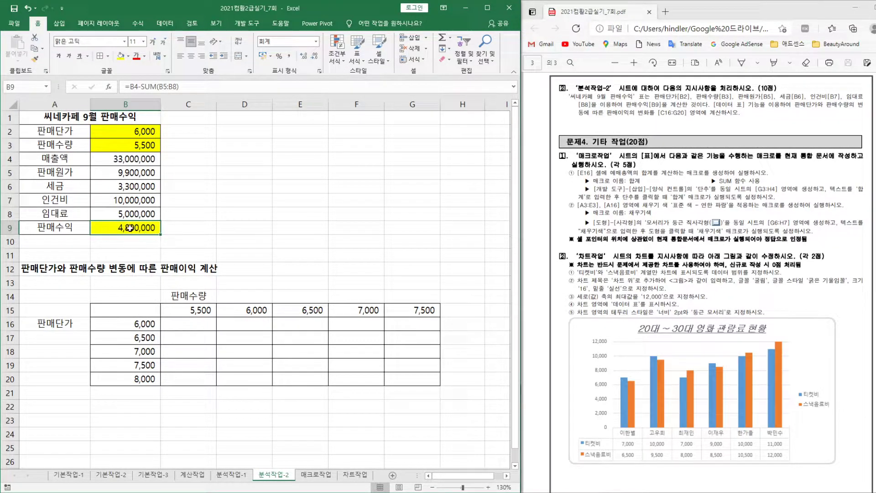
- Check the 판매단가 and 판매수량 headings of the table against their source cells, and enter 4,800,000 in C16
{"action": "left_click", "coordinate": [130, 131]}
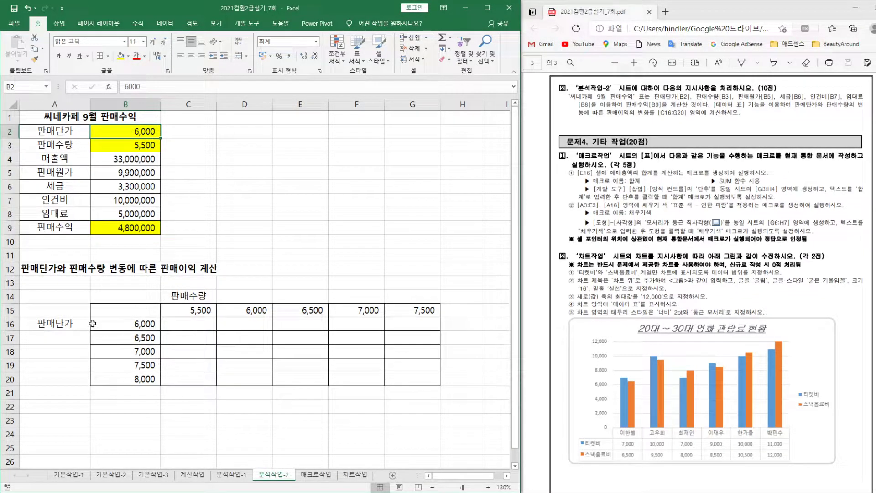
{"action": "left_click_drag", "start_coordinate": [126, 326], "coordinate": [124, 378]}
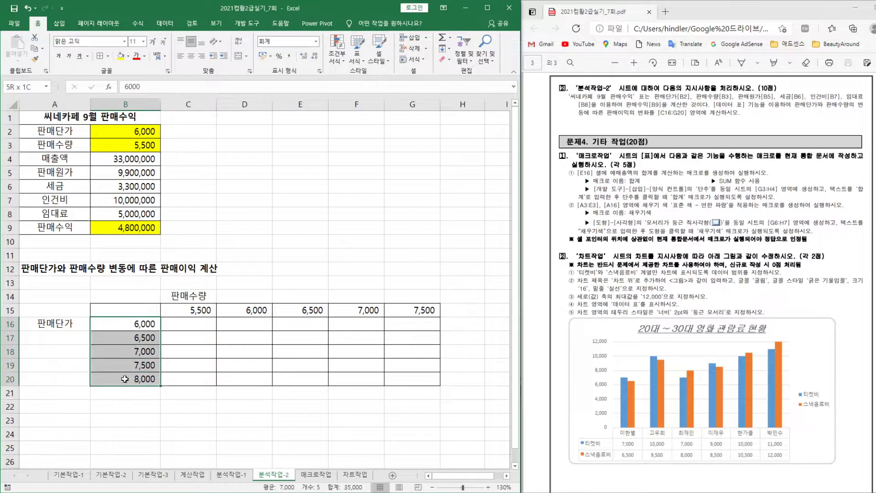
{"action": "left_click_drag", "start_coordinate": [186, 310], "coordinate": [406, 308]}
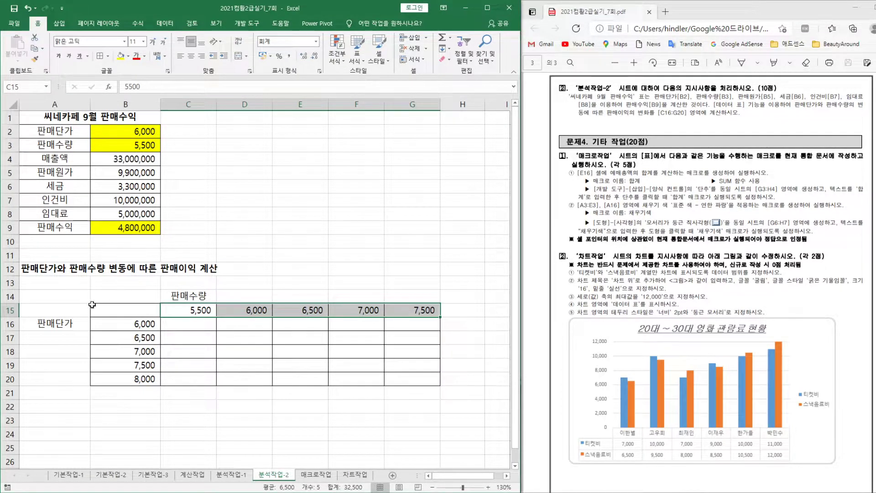
{"action": "left_click", "coordinate": [140, 324]}
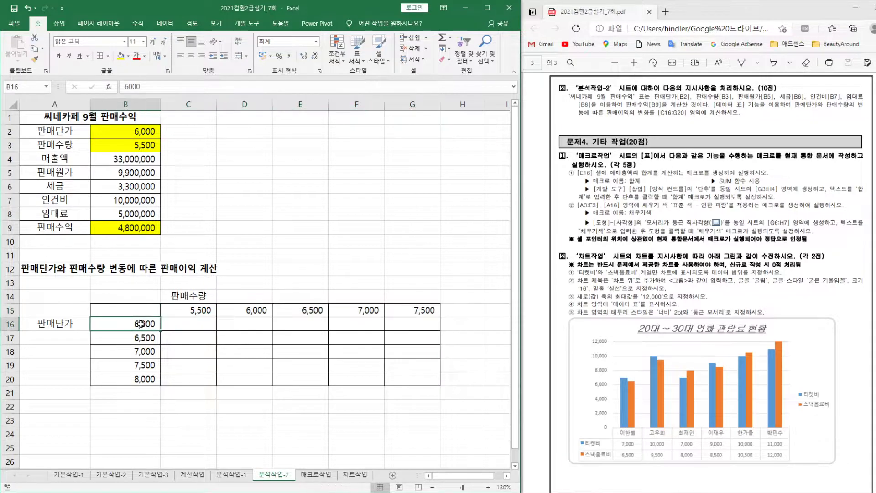
{"action": "left_click", "coordinate": [197, 323]}
{"action": "type", "text": "4,800,000"}
{"action": "key", "text": "Return"}
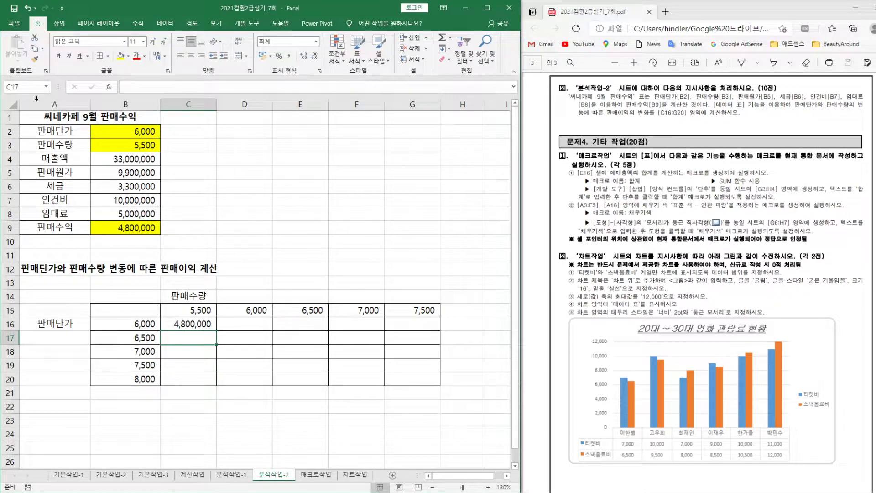
- Set the 판매수량 in B3 to 6,000 and enter 6600000 by hand in D16
{"action": "left_click", "coordinate": [130, 146]}
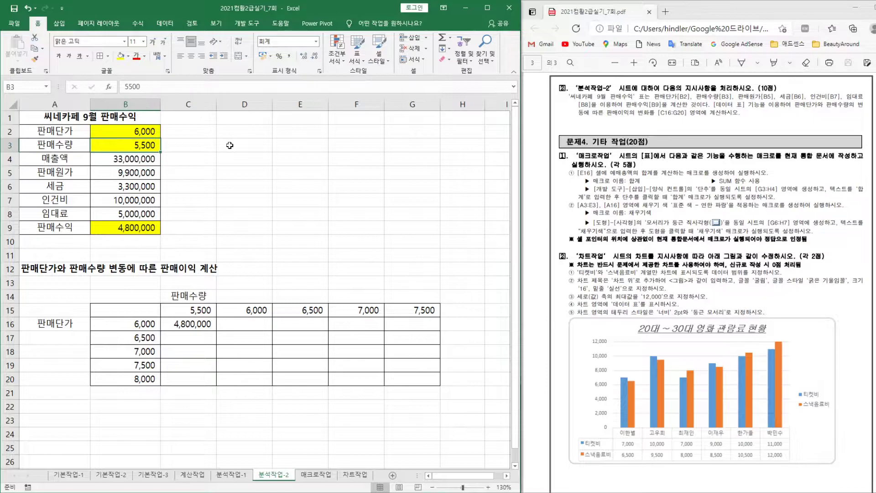
{"action": "type", "text": "60"}
{"action": "key", "text": "Return"}
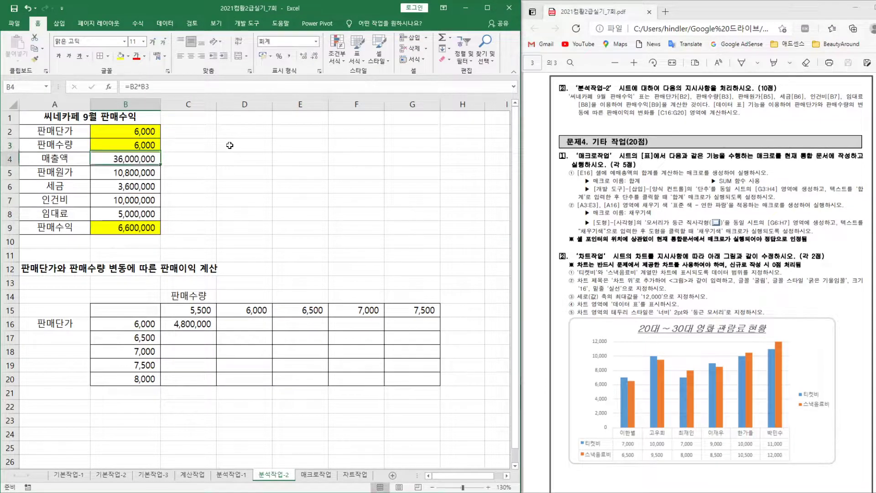
{"action": "left_click", "coordinate": [267, 324]}
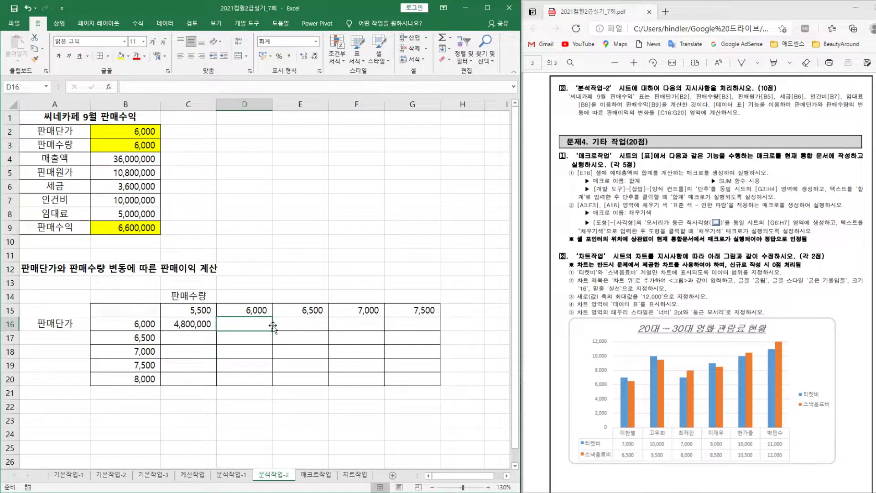
{"action": "type", "text": "6600000"}
{"action": "key", "text": "Return"}
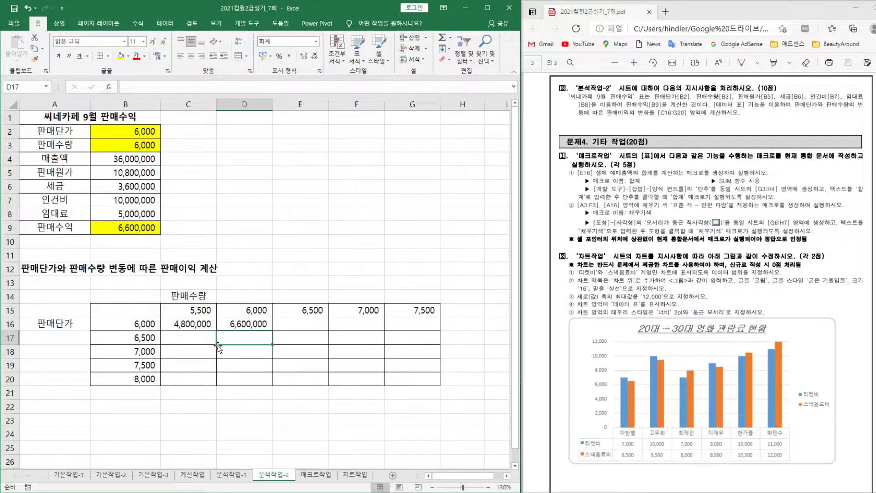
- Link the table's corner cell B15 to the 판매수익 cell with the formula =B9
{"action": "left_click", "coordinate": [145, 310]}
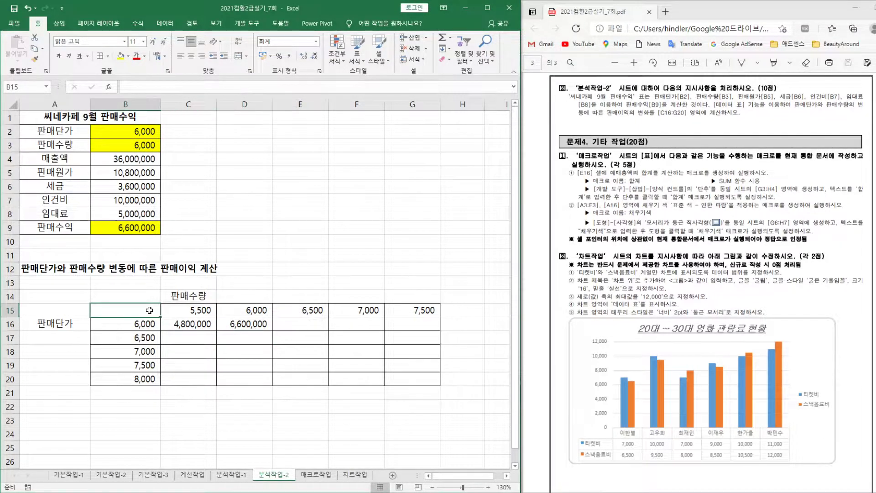
{"action": "type", "text": "="}
{"action": "left_click", "coordinate": [125, 231]}
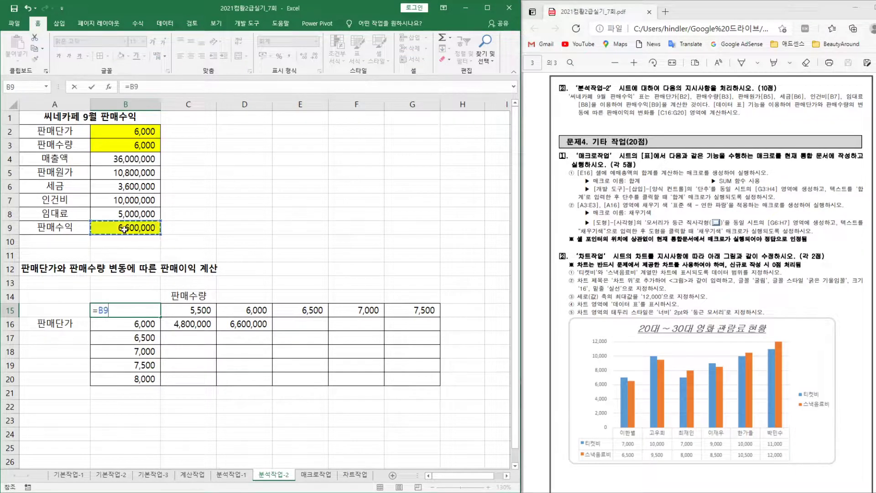
{"action": "key", "text": "Return"}
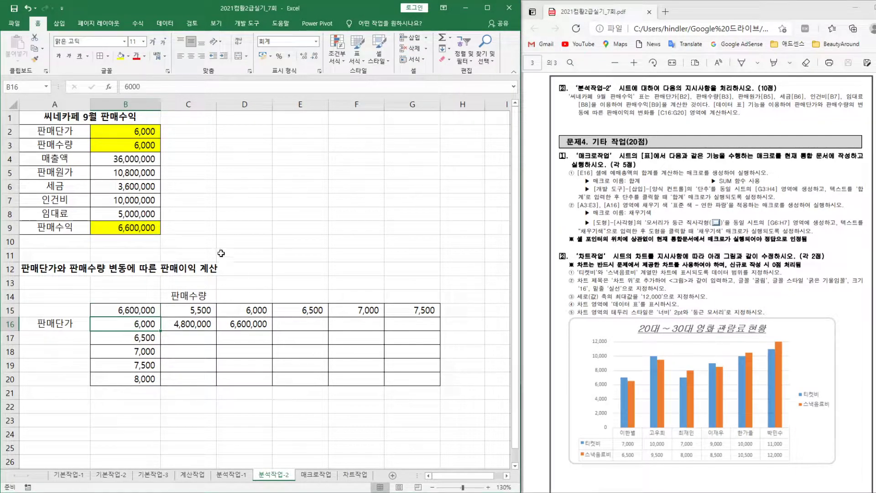
- Set the 판매수량 in B3 to 6500 and the 판매단가 in B2 to 7000, checking the link between B9 and B15
{"action": "left_click", "coordinate": [130, 147]}
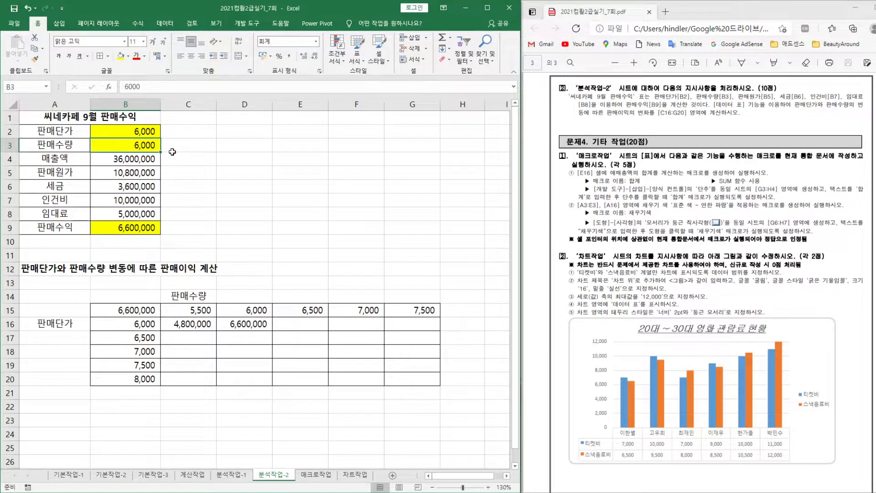
{"action": "type", "text": "6500"}
{"action": "key", "text": "Return"}
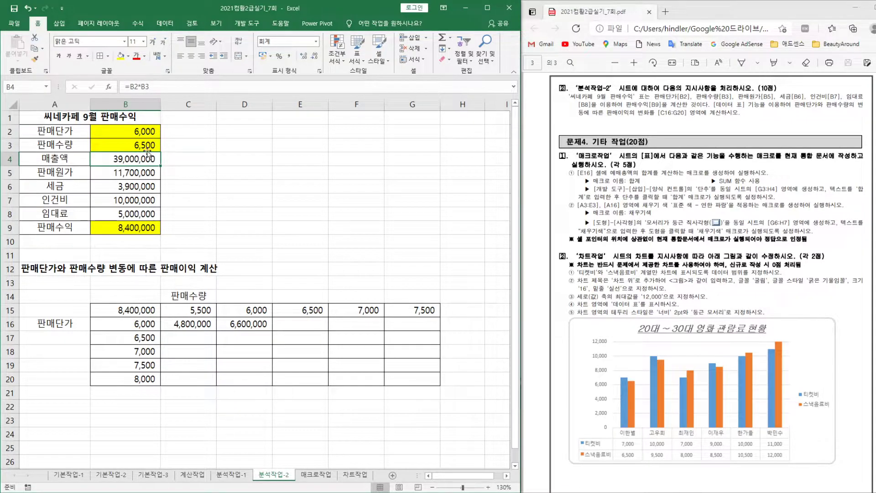
{"action": "left_click", "coordinate": [136, 229]}
{"action": "left_click_drag", "start_coordinate": [188, 324], "coordinate": [409, 378]}
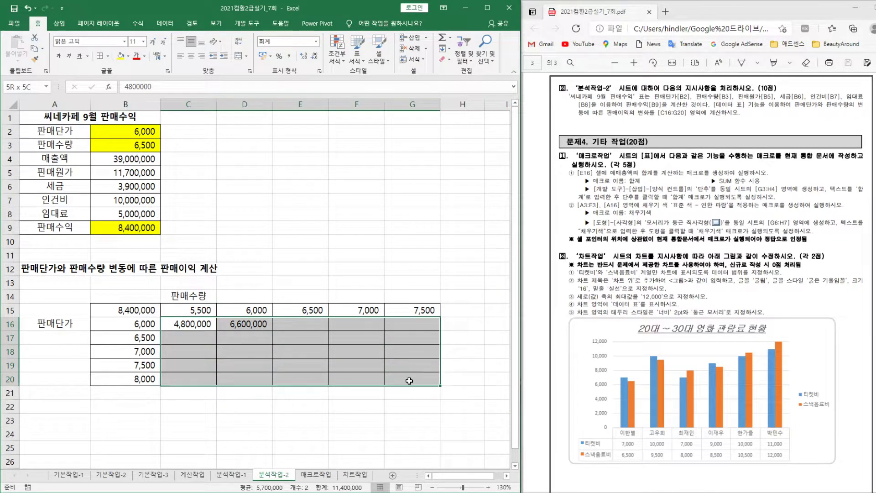
{"action": "left_click", "coordinate": [138, 229]}
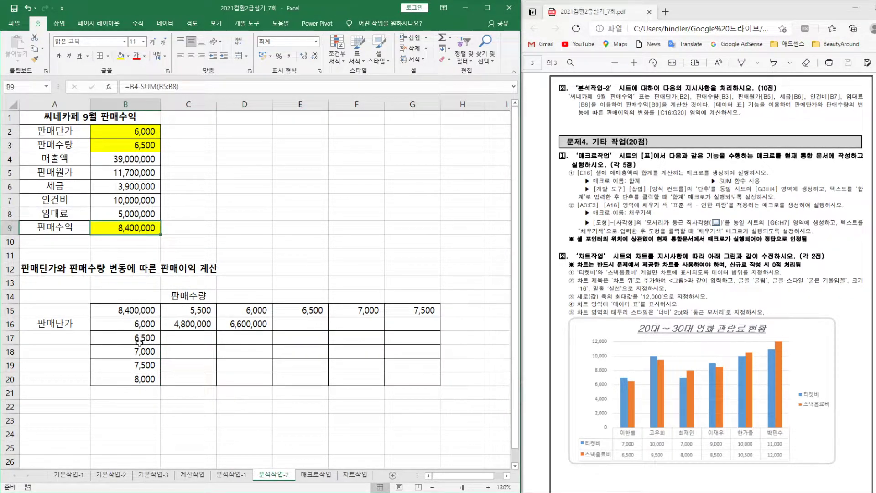
{"action": "left_click", "coordinate": [136, 312]}
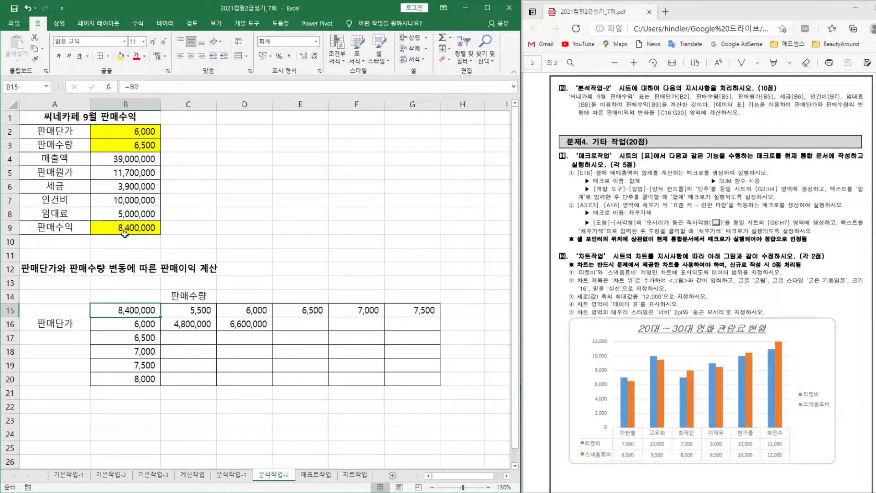
{"action": "left_click", "coordinate": [127, 134]}
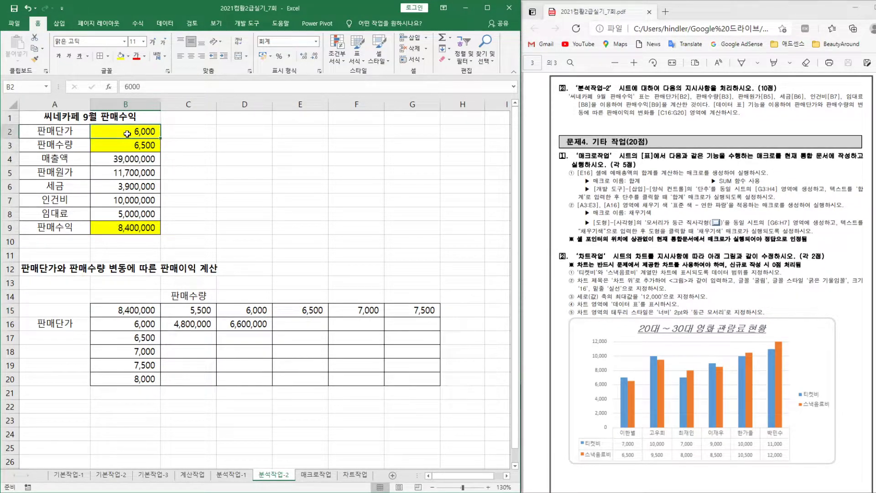
{"action": "type", "text": "70"}
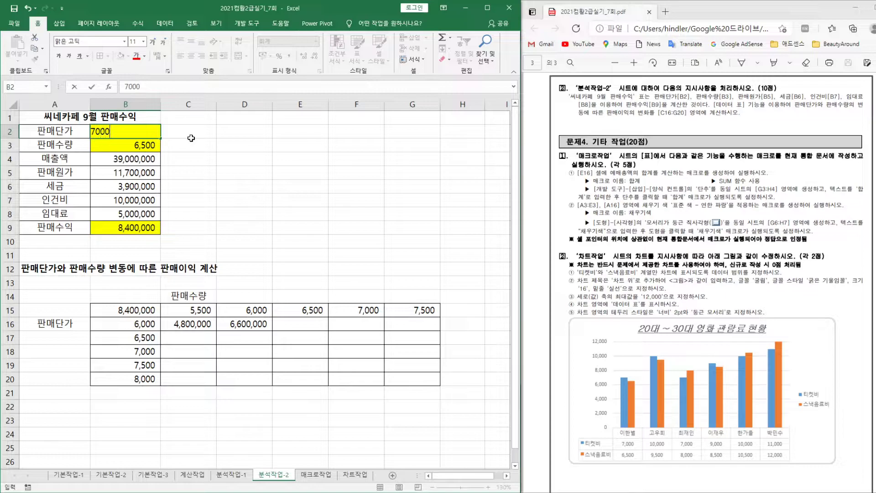
{"action": "key", "text": "Return"}
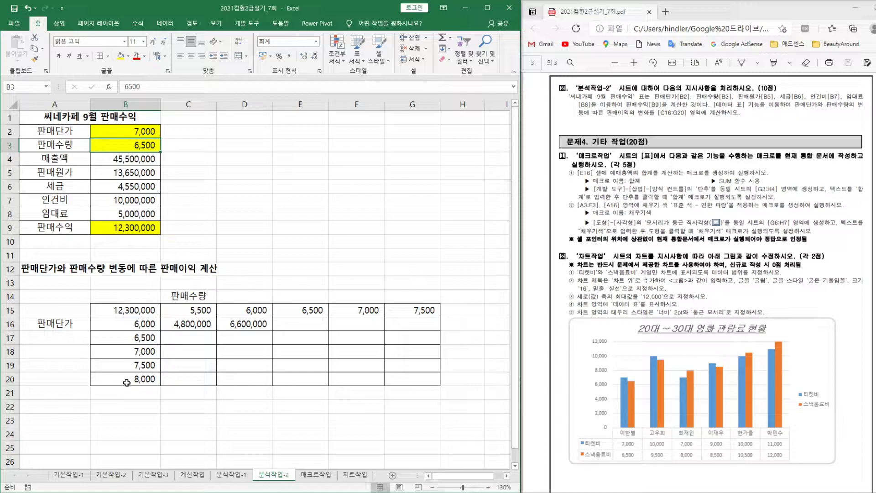
- Create a data table on B15:G20 with $B$3 as the row input cell and $B$2 as the column input cell
{"action": "left_click_drag", "start_coordinate": [125, 310], "coordinate": [421, 379]}
{"action": "left_click", "coordinate": [165, 26]}
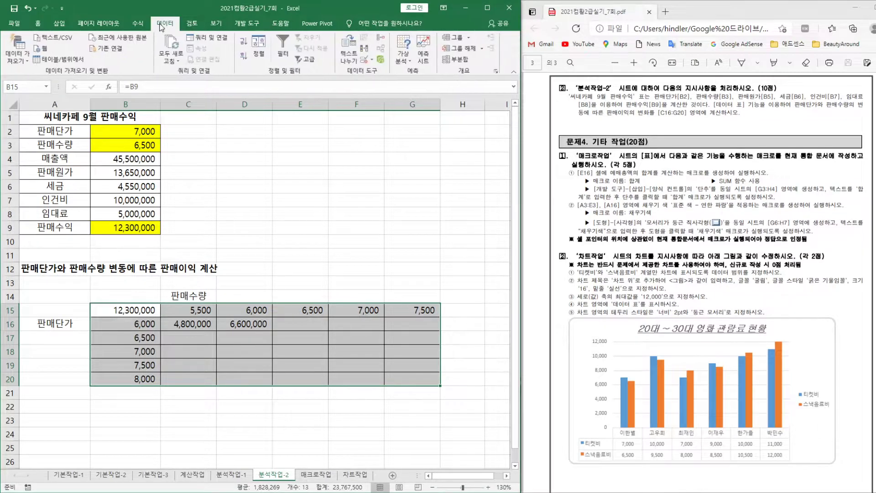
{"action": "left_click", "coordinate": [407, 63]}
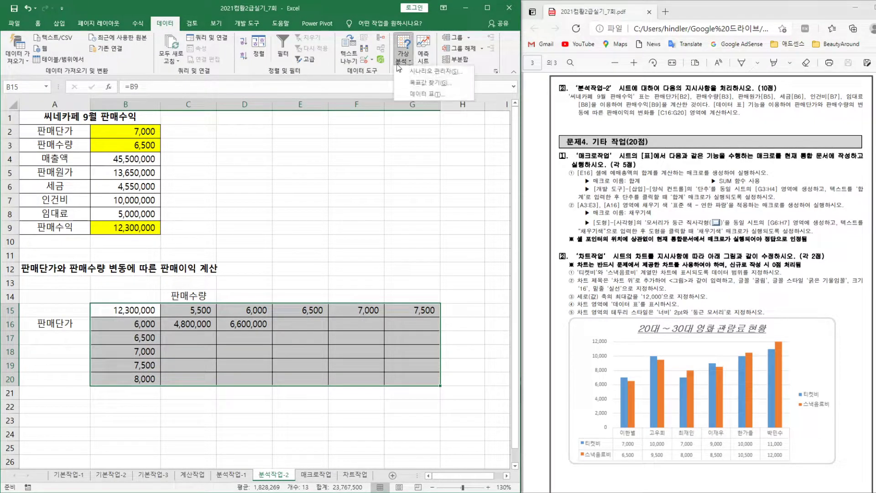
{"action": "left_click", "coordinate": [415, 98]}
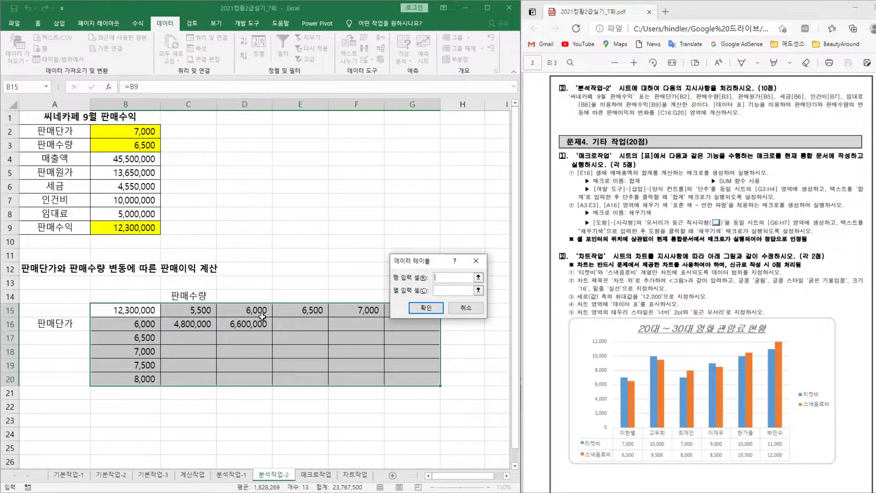
{"action": "left_click_drag", "start_coordinate": [421, 260], "coordinate": [339, 192]}
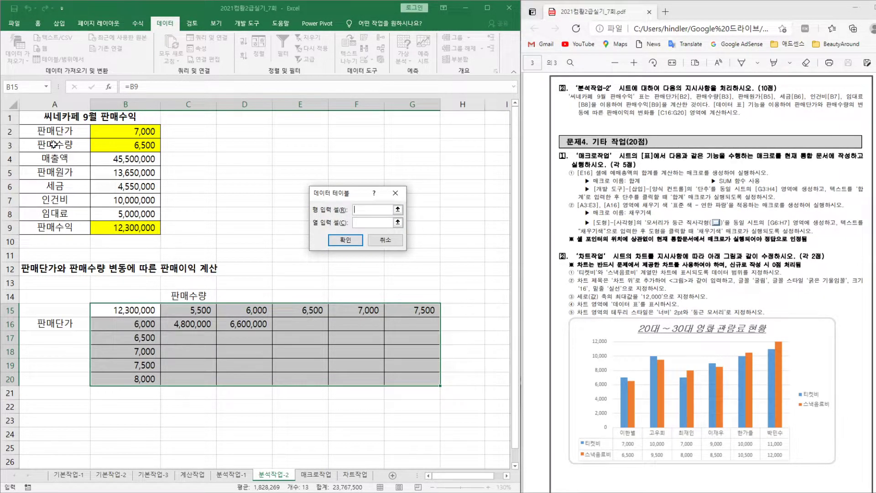
{"action": "left_click", "coordinate": [146, 144]}
{"action": "left_click", "coordinate": [364, 224]}
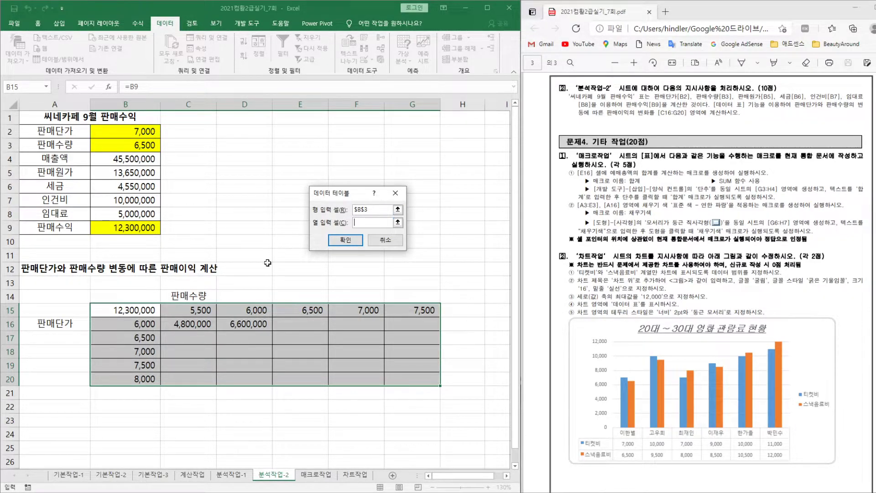
{"action": "left_click", "coordinate": [146, 132]}
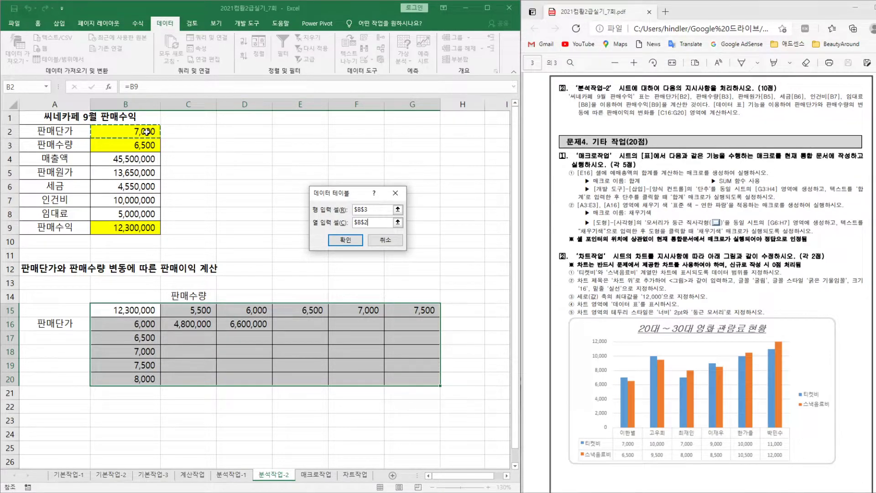
{"action": "left_click", "coordinate": [345, 240]}
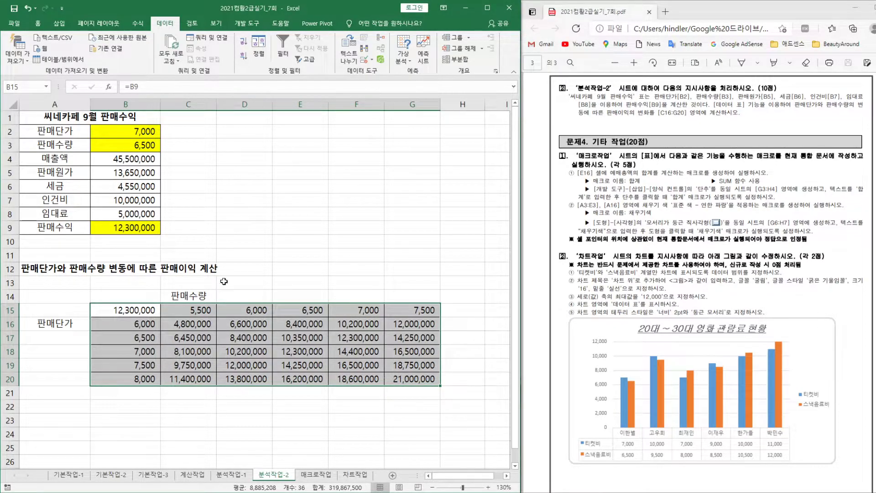
- Fill all of row 15 with yellow and all of column B with light orange to distinguish the row and column inputs
{"action": "left_click", "coordinate": [9, 310]}
{"action": "left_click", "coordinate": [39, 24]}
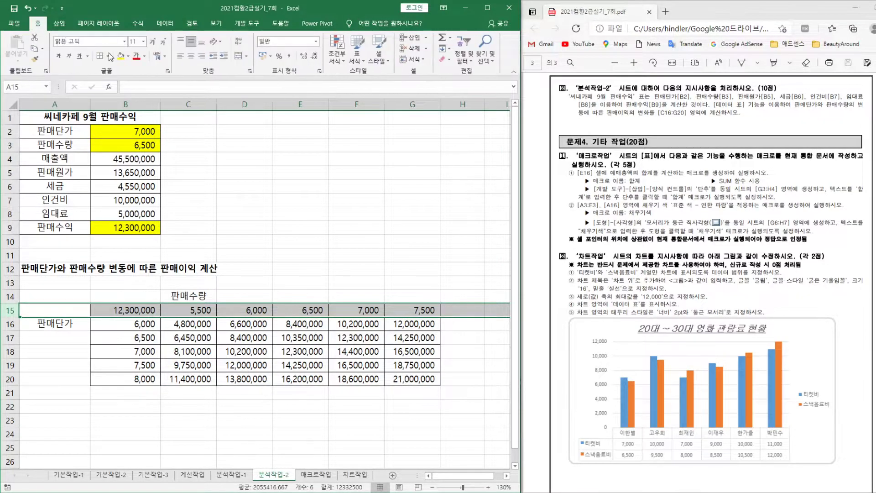
{"action": "left_click", "coordinate": [121, 55]}
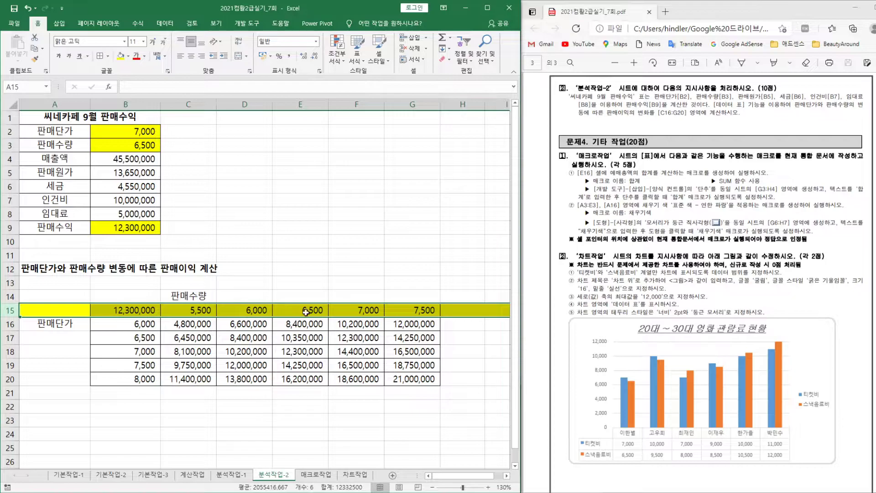
{"action": "left_click", "coordinate": [125, 104]}
{"action": "left_click", "coordinate": [129, 56]}
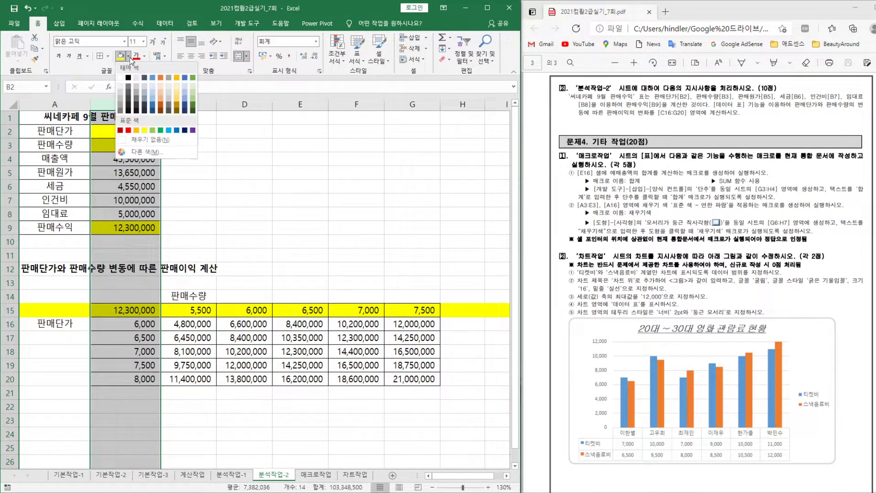
{"action": "left_click", "coordinate": [160, 91]}
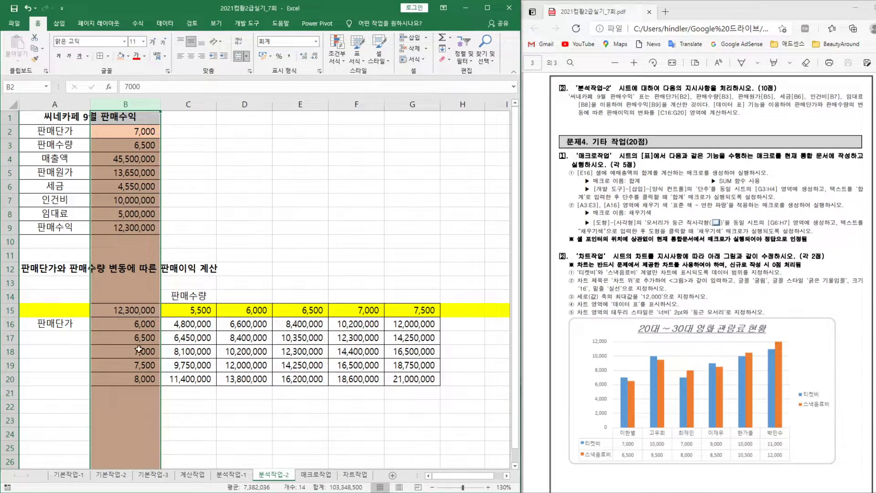
{"action": "left_click", "coordinate": [383, 436]}
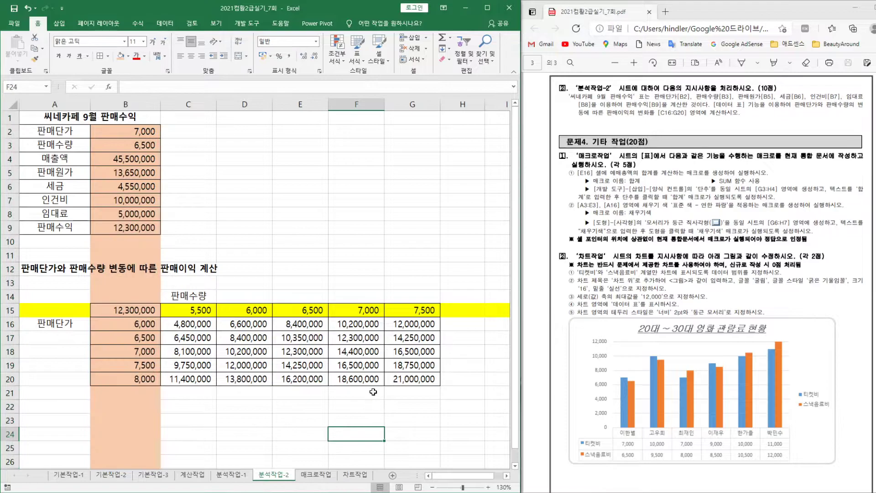
- Open the 매크로작업 sheet and enlarge its view to 140% zoom
{"action": "scroll", "coordinate": [825, 298], "scroll_direction": "down", "scroll_amount": 1}
{"action": "scroll", "coordinate": [825, 299], "scroll_direction": "up", "scroll_amount": 1}
{"action": "scroll", "coordinate": [347, 347], "scroll_direction": "down", "scroll_amount": 1}
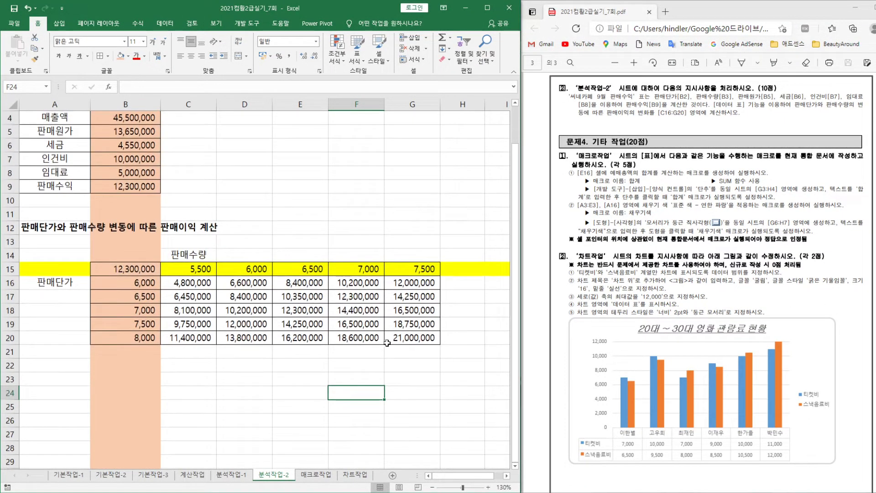
{"action": "left_click", "coordinate": [315, 475]}
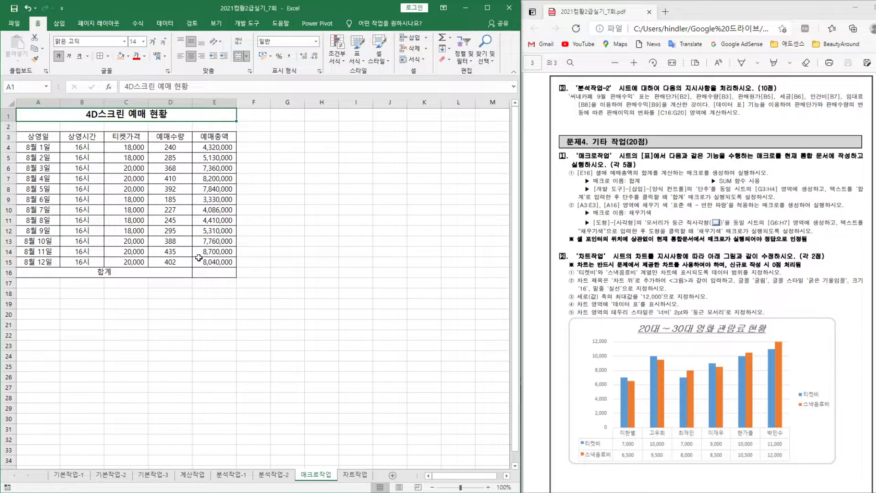
{"action": "left_click", "coordinate": [488, 487]}
{"action": "left_click", "coordinate": [488, 488]}
{"action": "left_click", "coordinate": [488, 487]}
{"action": "left_click", "coordinate": [488, 487]}
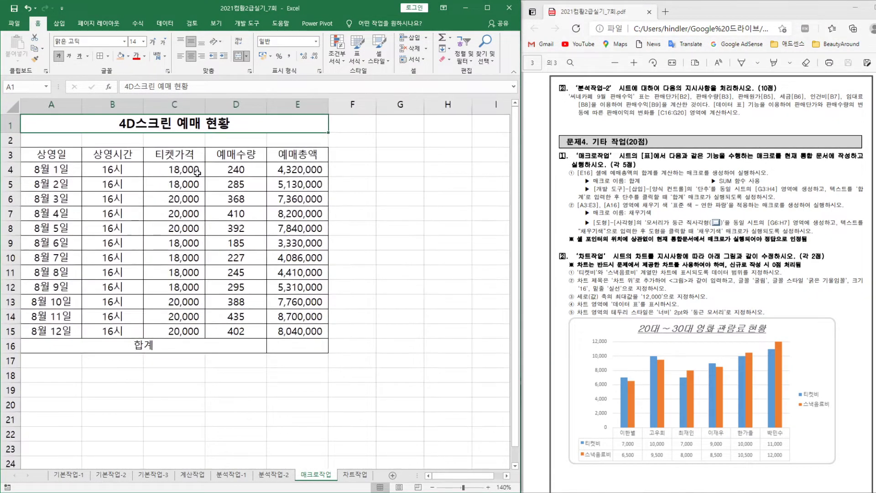
- Review the cells the macro tasks refer to: G3, E16, and the headers A3:E3 together with A16
{"action": "left_click", "coordinate": [390, 158]}
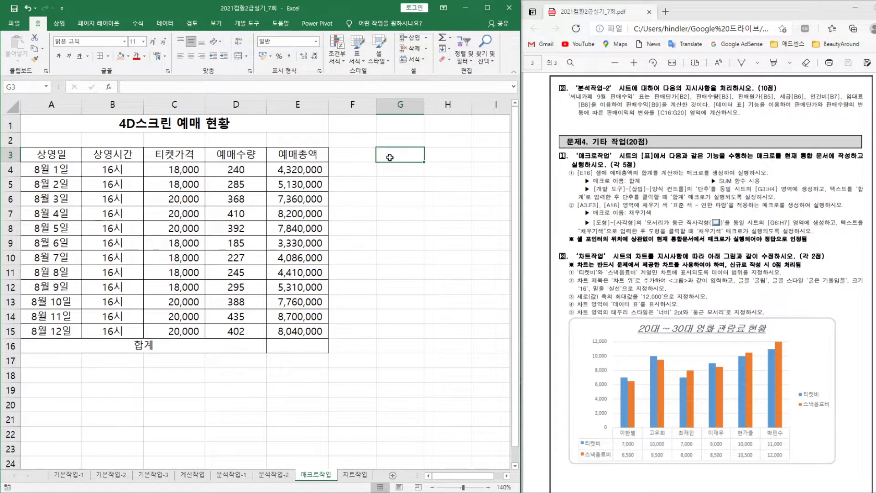
{"action": "left_click", "coordinate": [301, 343]}
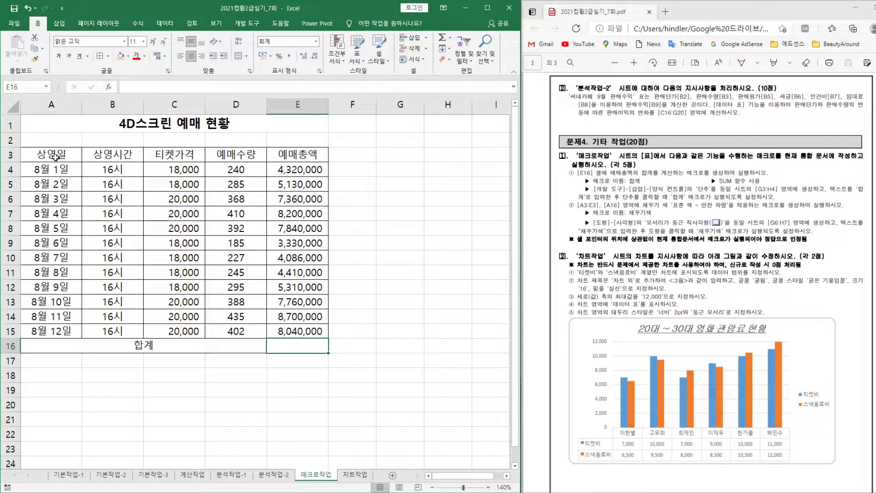
{"action": "left_click_drag", "start_coordinate": [55, 156], "coordinate": [301, 156]}
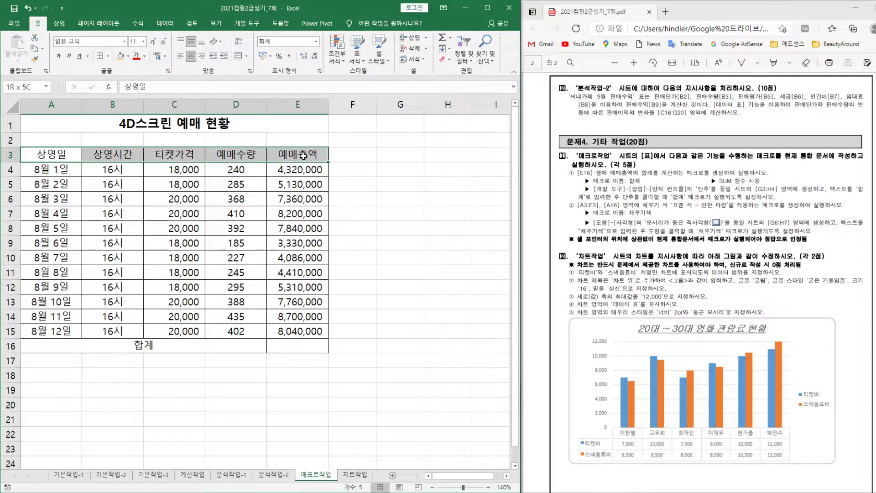
{"action": "left_click", "coordinate": [136, 344], "text": "ctrl"}
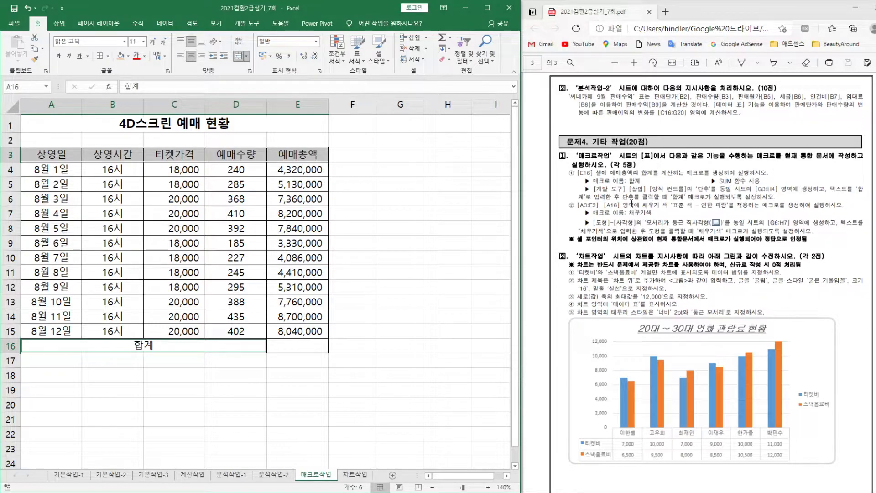
{"action": "left_click", "coordinate": [386, 152]}
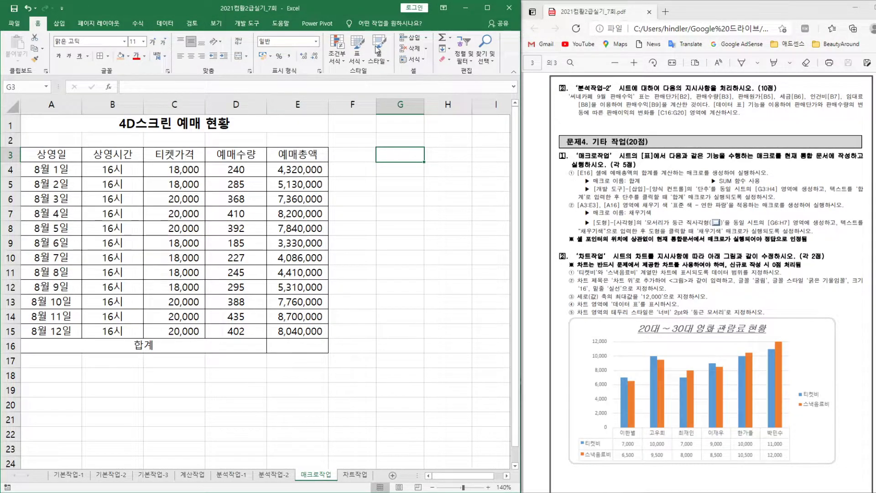
- Check in the ribbon customization options that 개발 도구 is enabled
{"action": "right_click", "coordinate": [240, 67]}
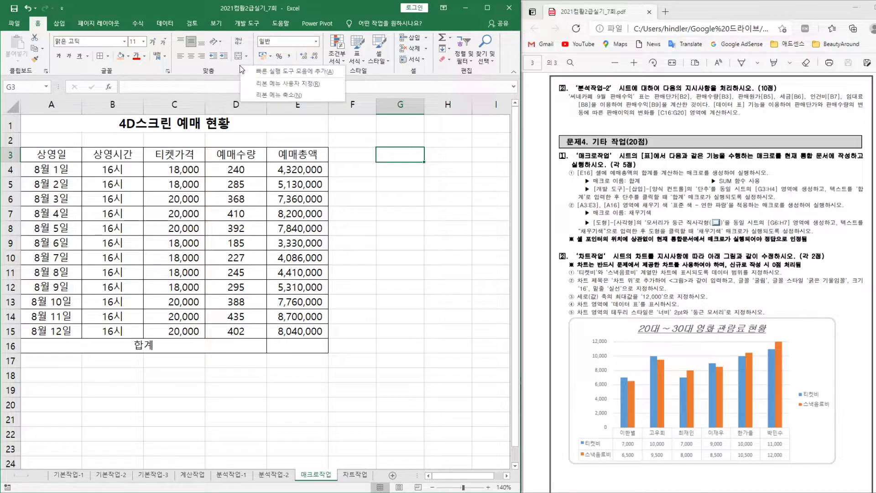
{"action": "left_click", "coordinate": [283, 85]}
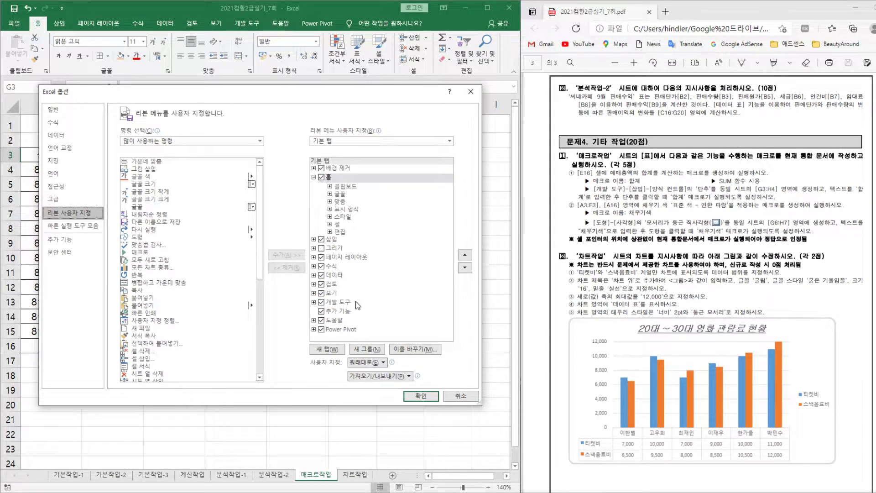
{"action": "left_click", "coordinate": [419, 396]}
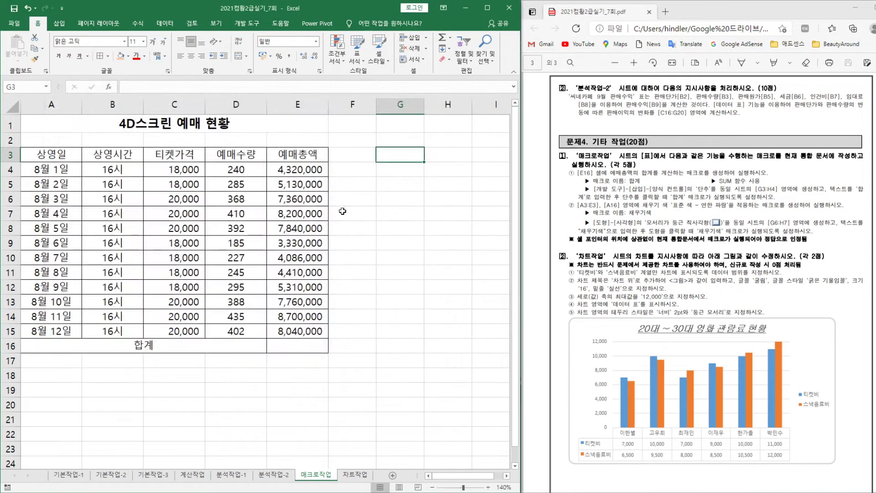
- Start recording a macro named 합계 stored in the current workbook, with an empty cell outside the table selected
{"action": "left_click", "coordinate": [246, 25]}
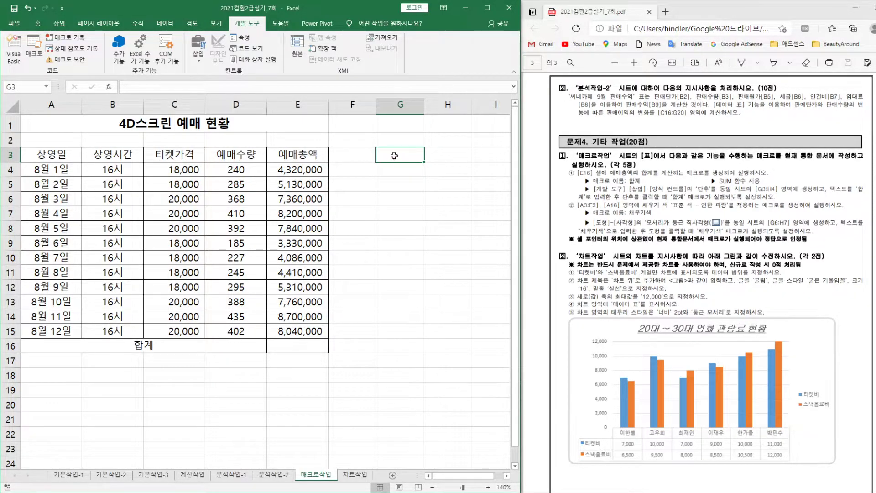
{"action": "left_click", "coordinate": [395, 172]}
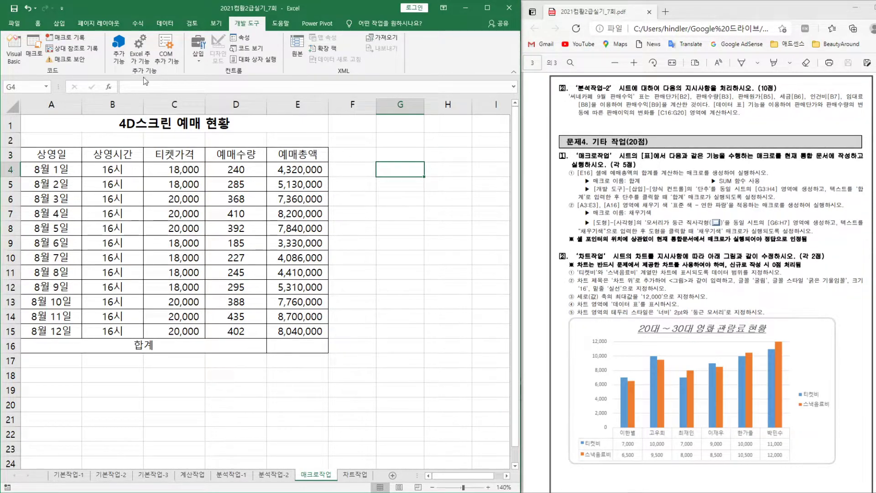
{"action": "left_click", "coordinate": [67, 38]}
{"action": "type", "text": "gkqr"}
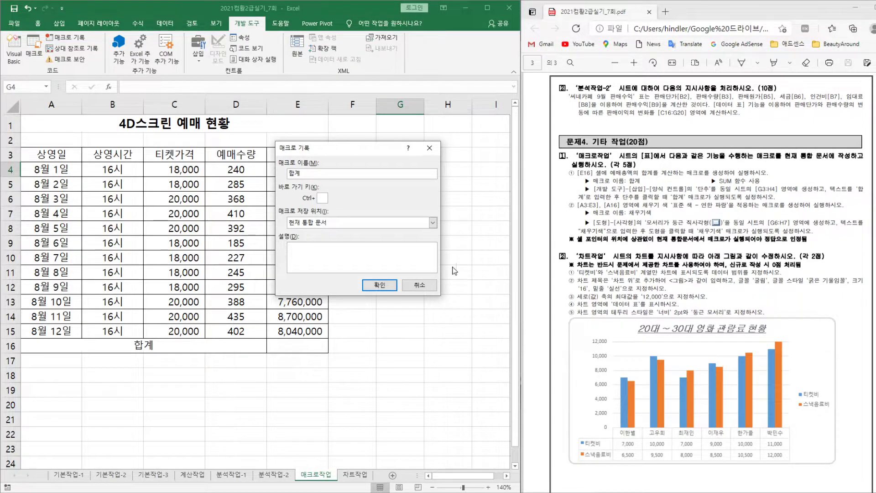
{"action": "left_click", "coordinate": [380, 284]}
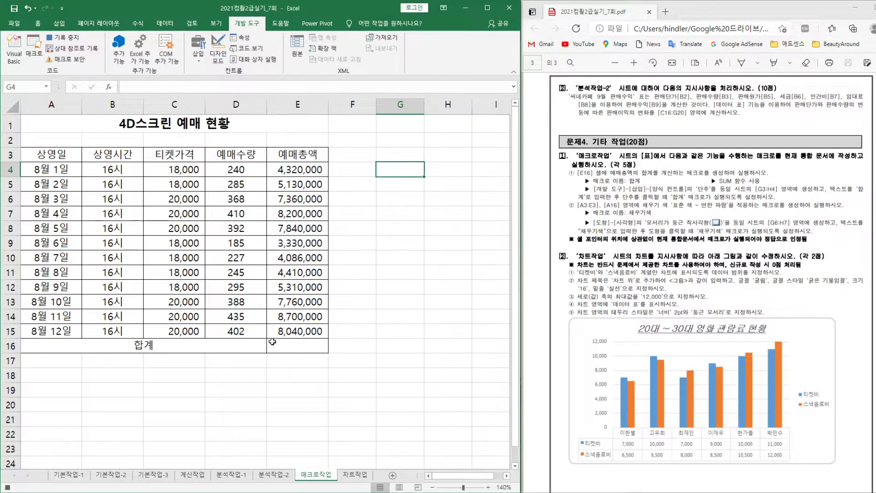
- Enter =SUM(E4:E15) in E16 for the 예매총액 total, select an empty cell outside the table and stop recording the macro
{"action": "left_click", "coordinate": [297, 346]}
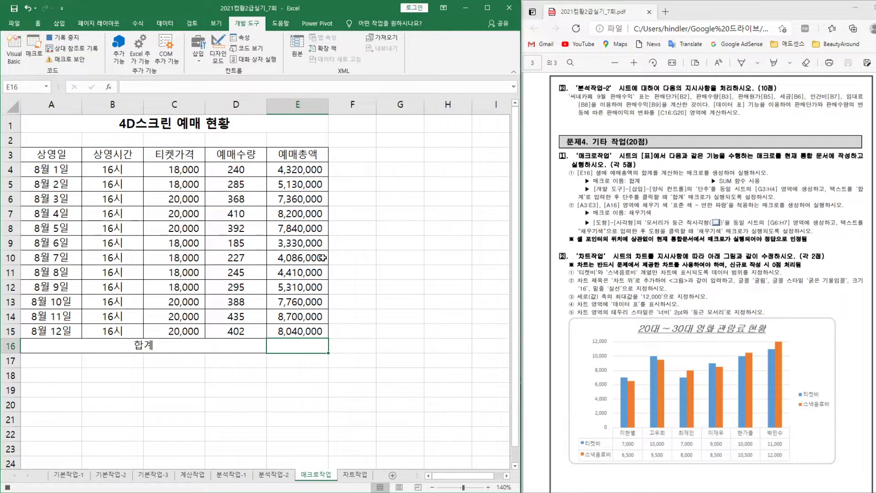
{"action": "type", "text": "="}
{"action": "type", "text": "um("}
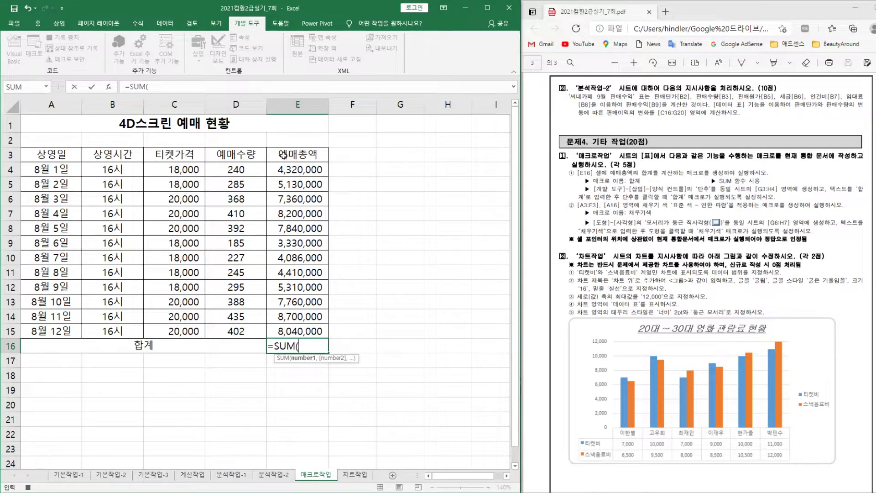
{"action": "left_click_drag", "start_coordinate": [286, 169], "coordinate": [296, 330]}
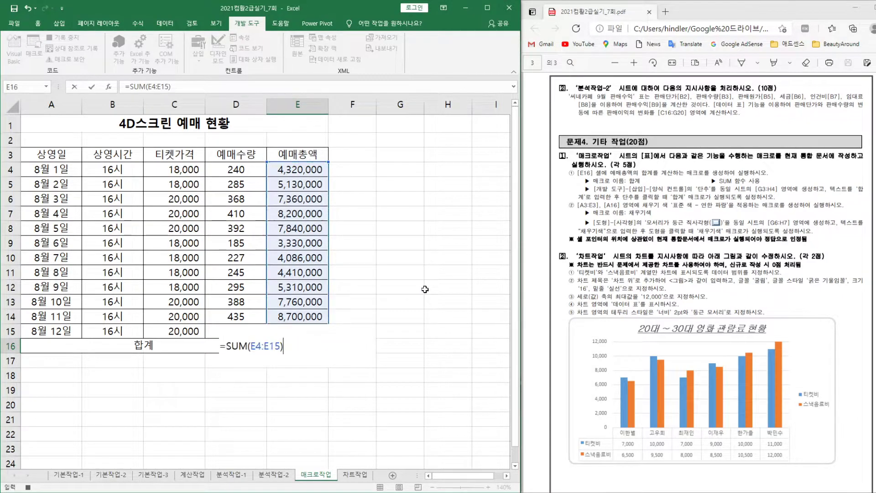
{"action": "key", "text": "Return"}
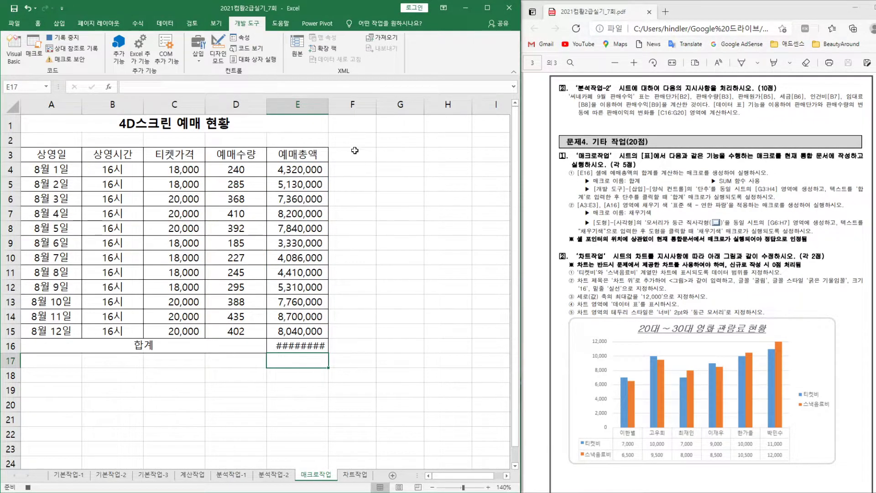
{"action": "left_click", "coordinate": [404, 184]}
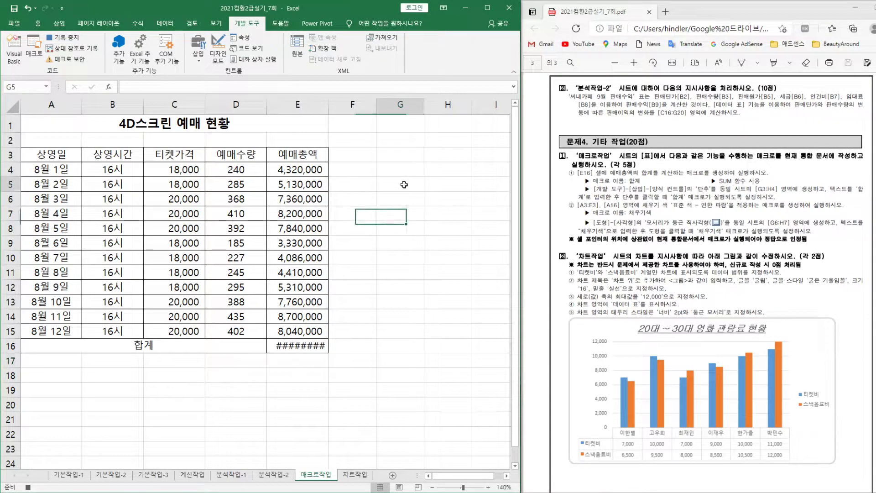
{"action": "left_click", "coordinate": [66, 37]}
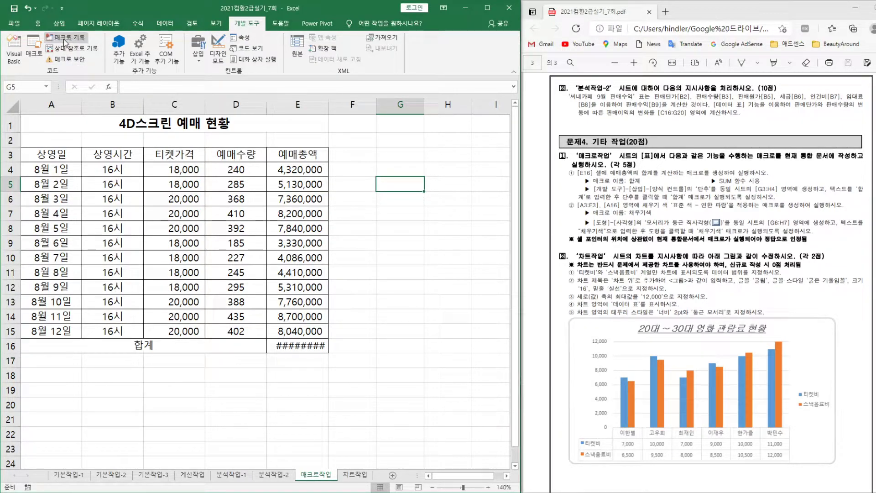
- Auto-fit the width of column E to its contents, trying a narrower width in between
{"action": "double_click", "coordinate": [328, 105]}
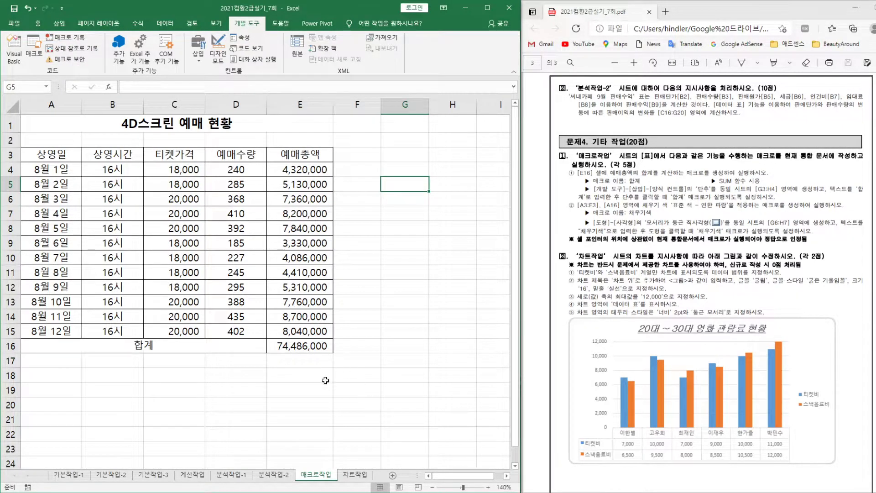
{"action": "left_click_drag", "start_coordinate": [333, 109], "coordinate": [324, 109]}
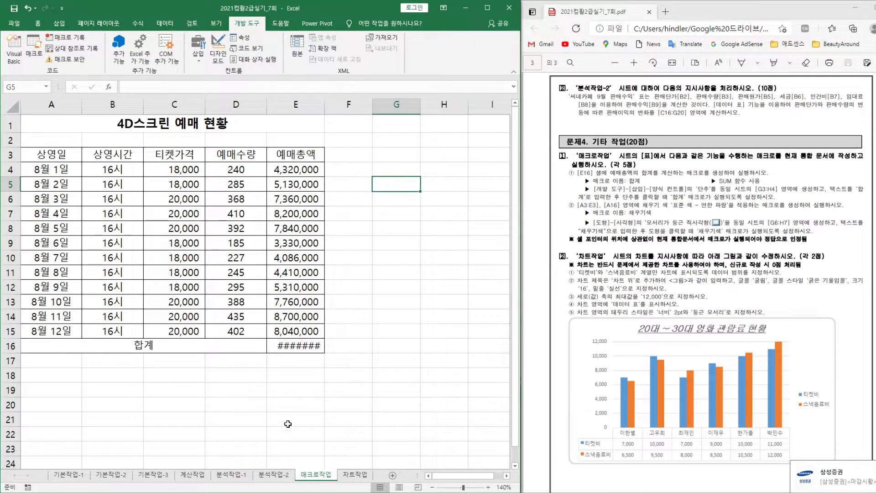
{"action": "double_click", "coordinate": [324, 106]}
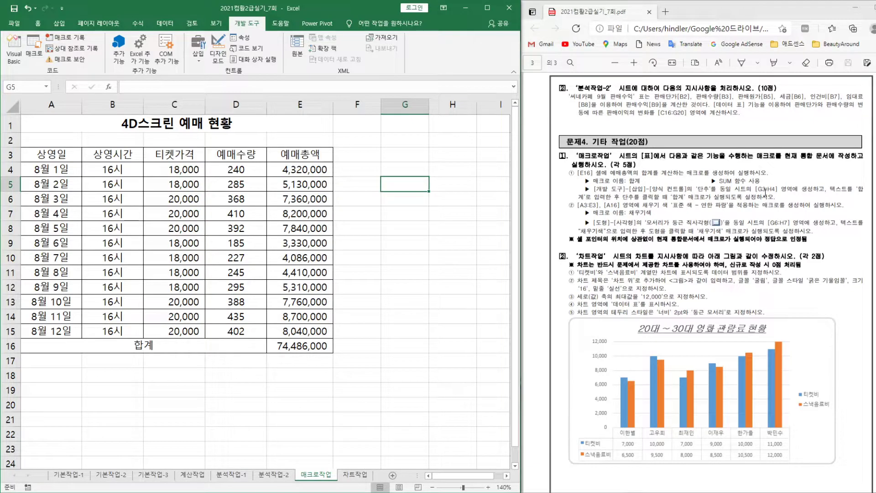
- Insert a form control button exactly over G3:H4 and assign the 합계 macro to it
{"action": "left_click_drag", "start_coordinate": [399, 155], "coordinate": [451, 170]}
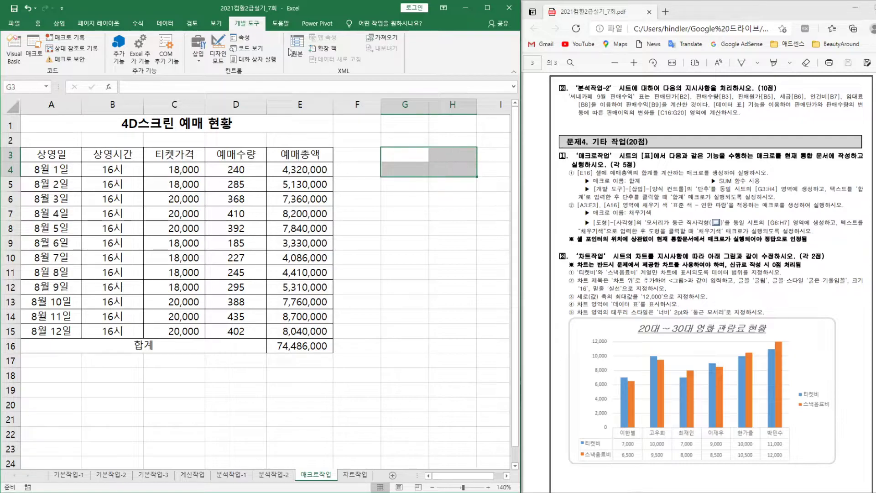
{"action": "left_click", "coordinate": [201, 58]}
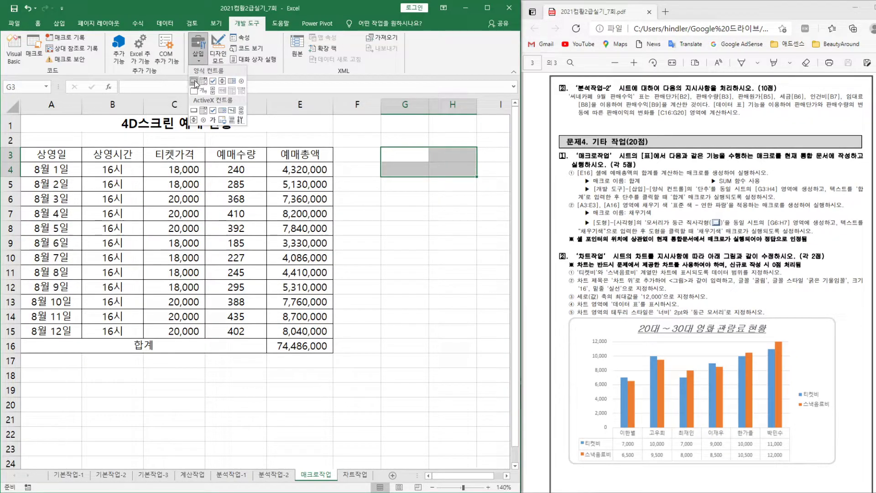
{"action": "left_click", "coordinate": [203, 81]}
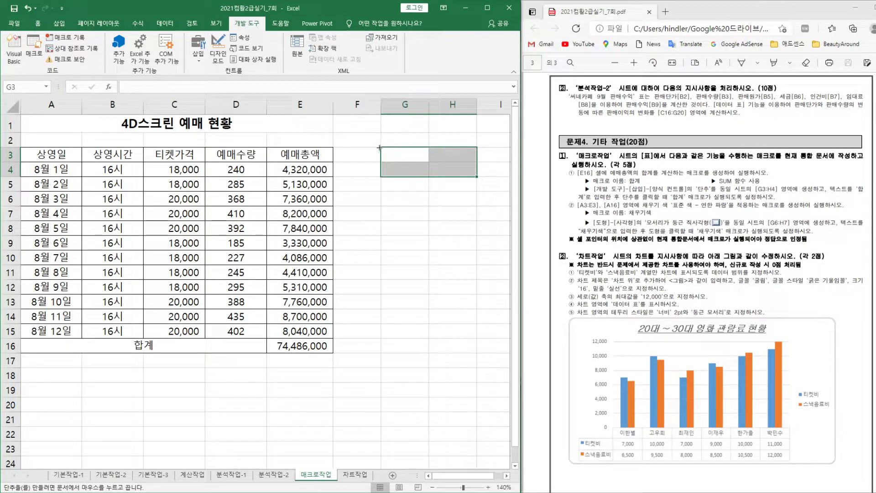
{"action": "left_click_drag", "start_coordinate": [379, 147], "coordinate": [462, 173]}
{"action": "left_click_drag", "start_coordinate": [361, 125], "coordinate": [374, 239]}
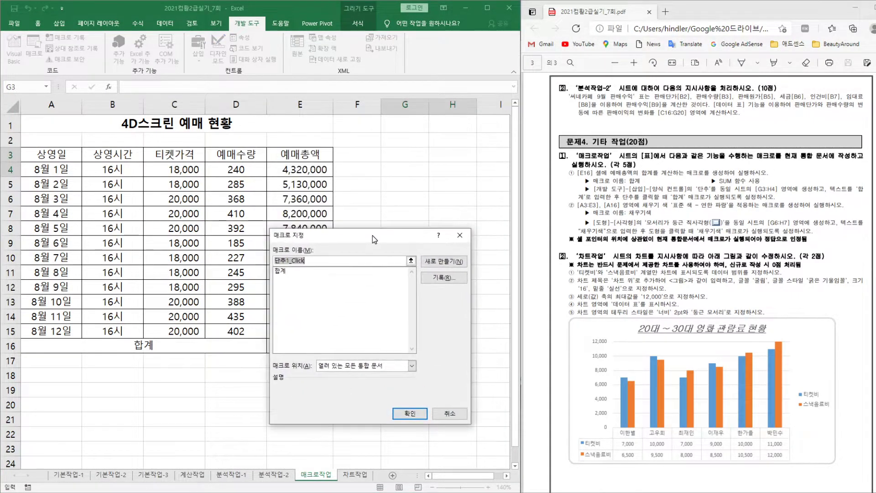
{"action": "left_click", "coordinate": [283, 271]}
{"action": "left_click", "coordinate": [410, 413]}
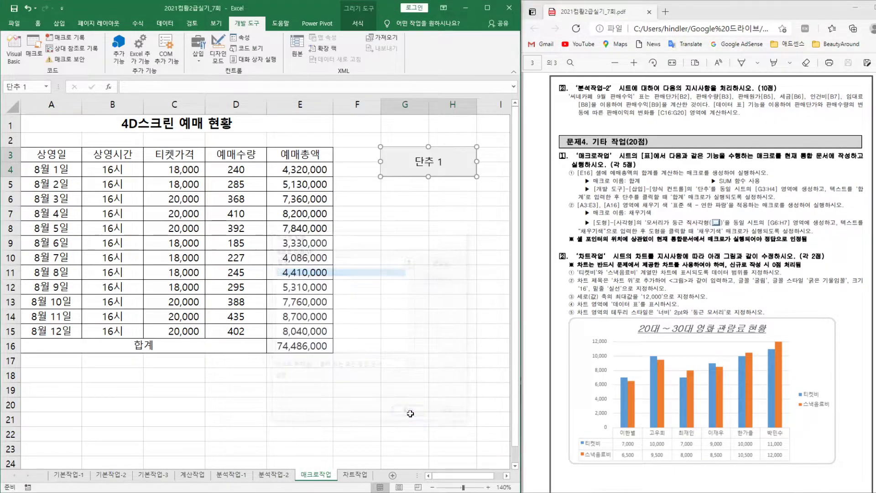
- Replace the new button's caption with 합계 and deselect the button
{"action": "key", "text": "ctrl+a"}
{"action": "key", "text": "Delete"}
{"action": "type", "text": "합ㄱ"}
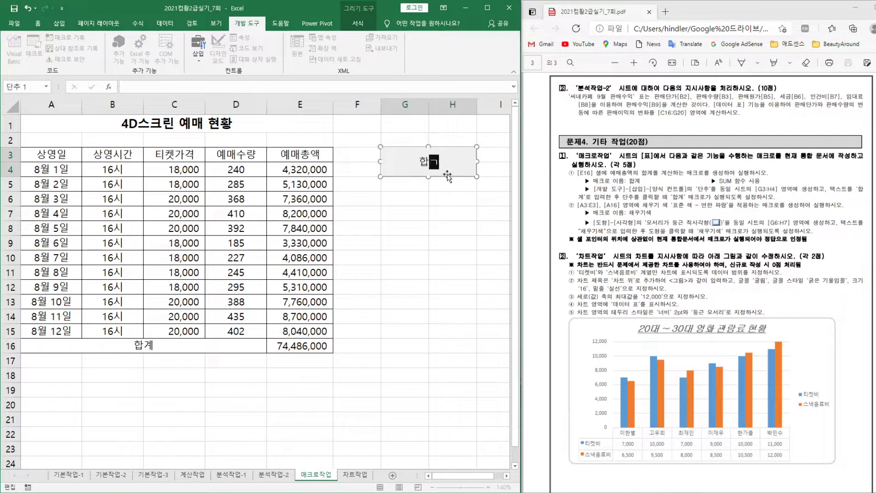
{"action": "type", "text": "ㅖ"}
{"action": "left_click", "coordinate": [462, 229]}
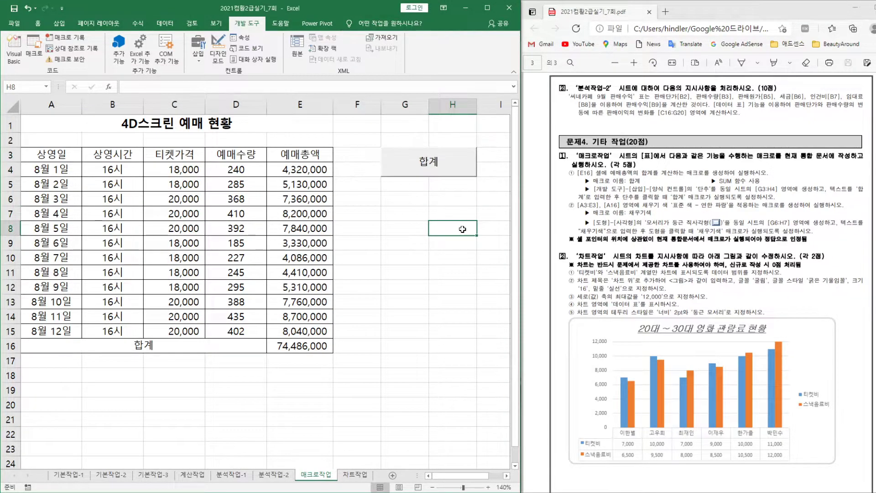
- Clear the total in E16 and run the 합계 macro from its button to test it
{"action": "left_click", "coordinate": [319, 343]}
{"action": "key", "text": "Delete"}
{"action": "left_click", "coordinate": [391, 282]}
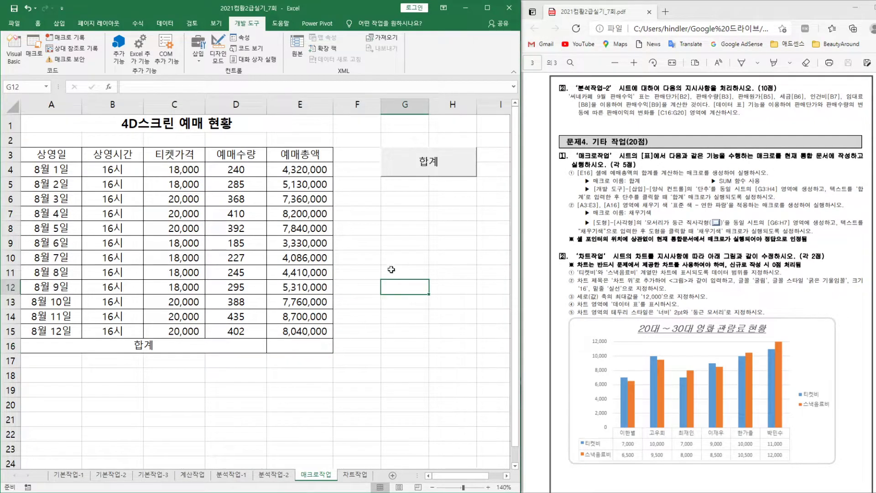
{"action": "left_click", "coordinate": [437, 172]}
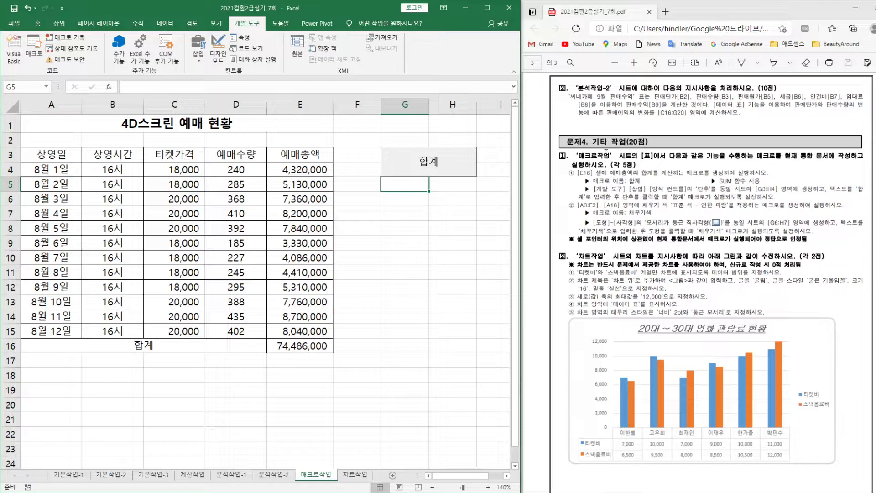
- Start recording a new macro named 채우기색, stored in the current workbook
{"action": "left_click", "coordinate": [405, 214]}
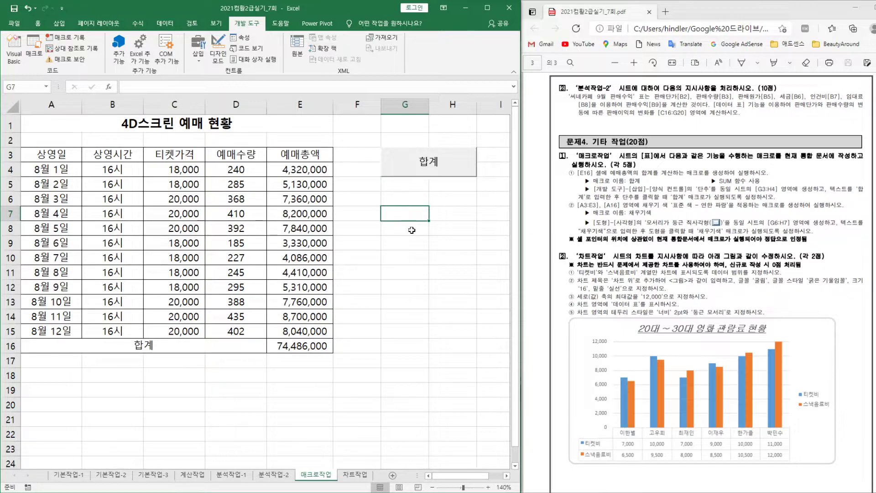
{"action": "left_click", "coordinate": [75, 38]}
{"action": "type", "text": "채우기색"}
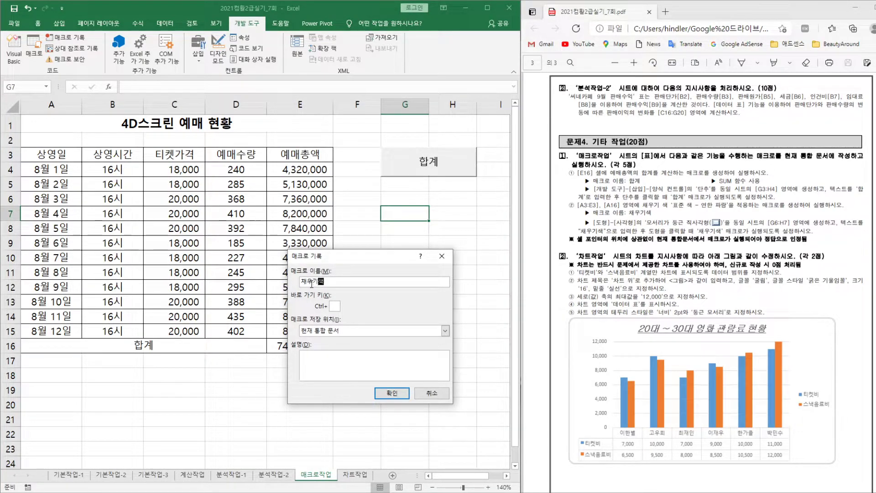
{"action": "left_click", "coordinate": [392, 393]}
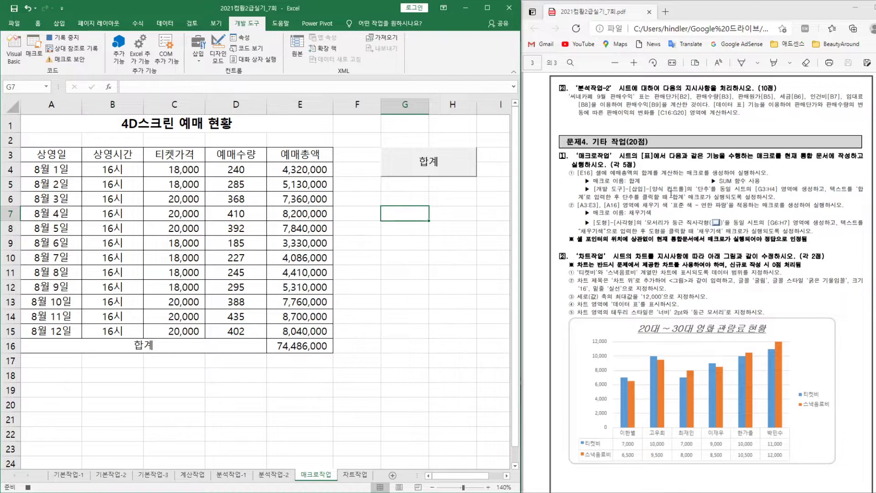
- Fill A3:E3 and A16 with the standard light blue colour, and stop recording the macro
{"action": "left_click_drag", "start_coordinate": [52, 155], "coordinate": [302, 155]}
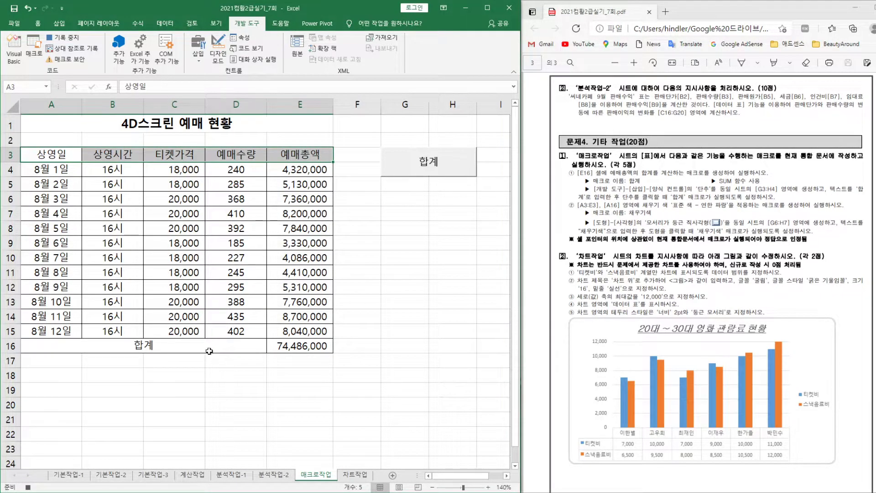
{"action": "left_click", "coordinate": [115, 346], "text": "ctrl"}
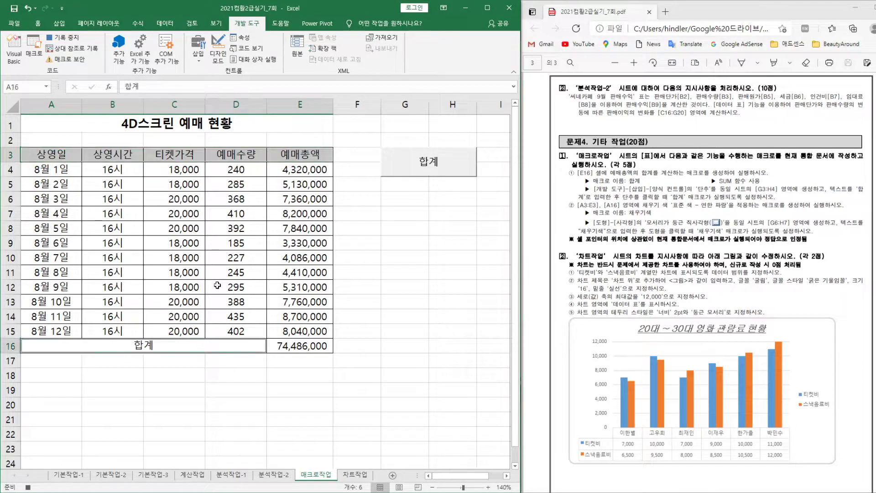
{"action": "left_click", "coordinate": [41, 25]}
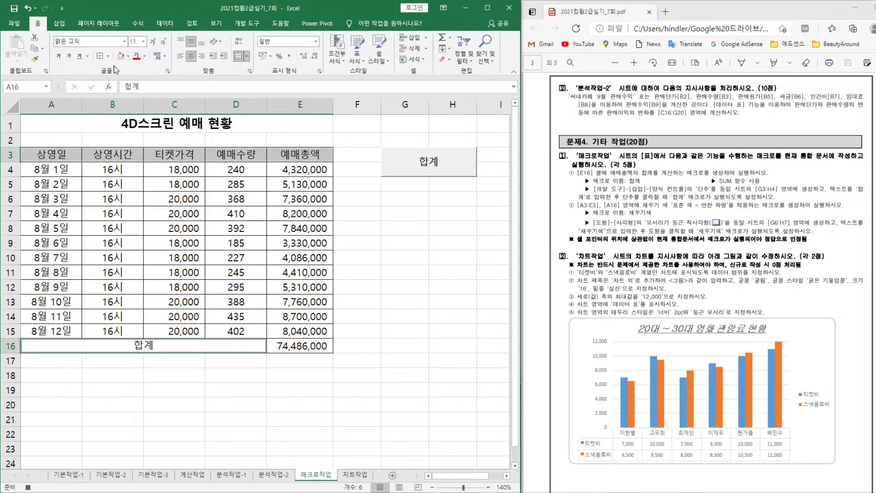
{"action": "left_click", "coordinate": [128, 56]}
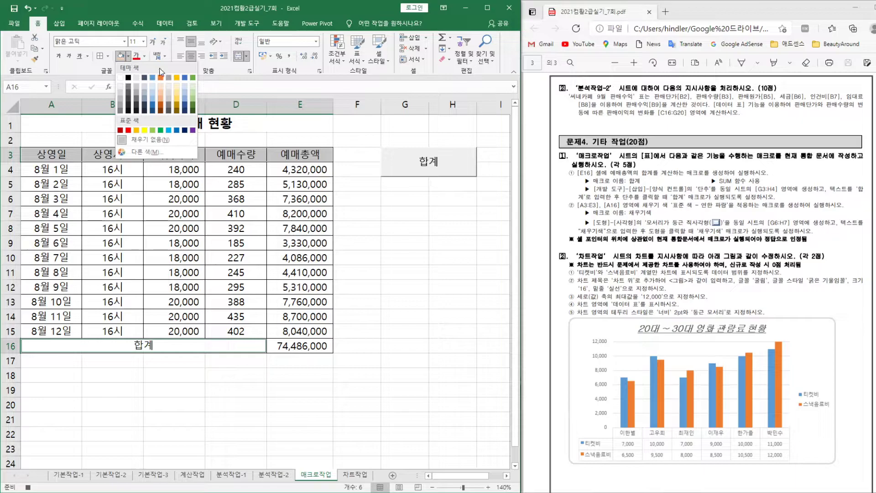
{"action": "left_click", "coordinate": [169, 130]}
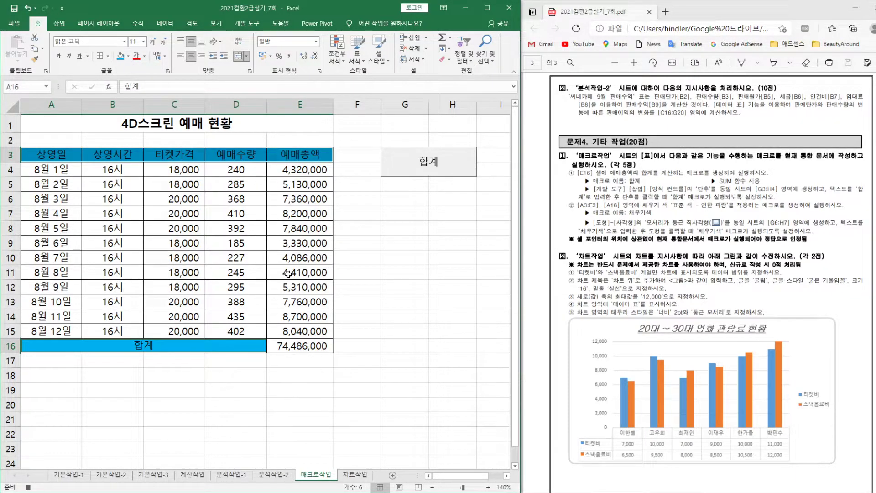
{"action": "left_click", "coordinate": [412, 211]}
{"action": "left_click", "coordinate": [246, 24]}
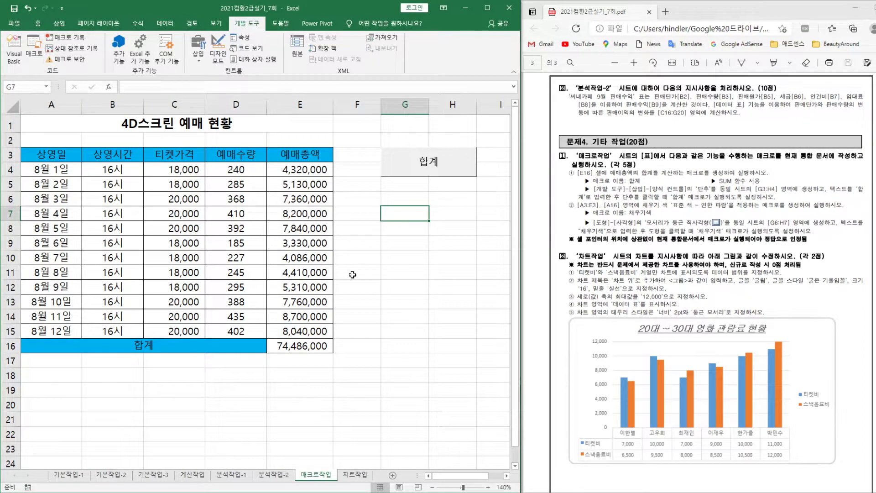
- Fill the header cells A3:E3 with a light orange theme colour
{"action": "left_click_drag", "start_coordinate": [49, 156], "coordinate": [320, 155]}
{"action": "left_click", "coordinate": [38, 23]}
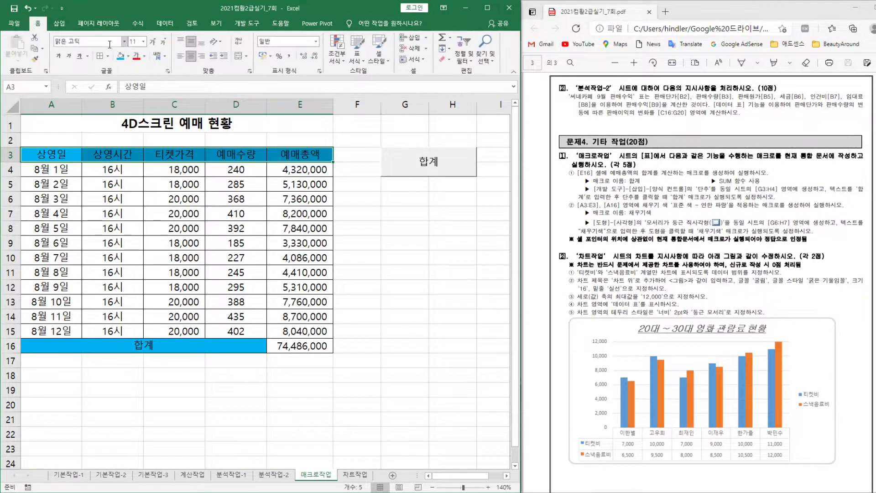
{"action": "left_click", "coordinate": [129, 56]}
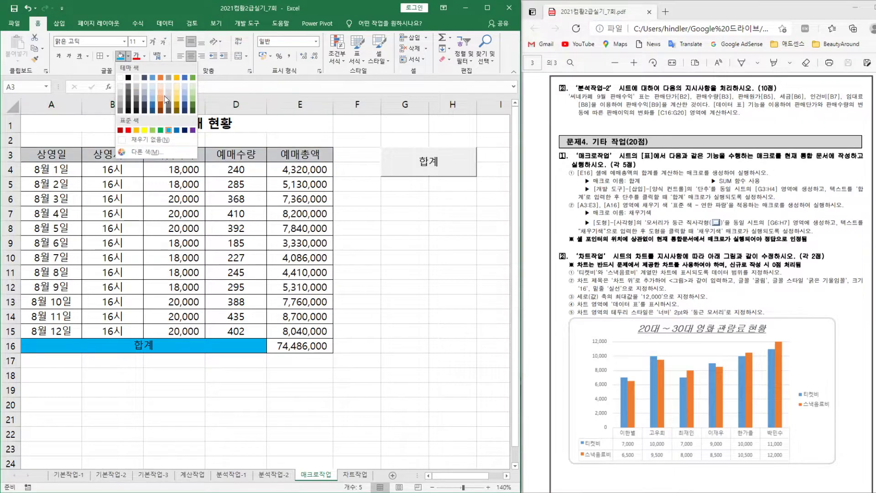
{"action": "left_click", "coordinate": [160, 92]}
{"action": "left_click", "coordinate": [404, 242]}
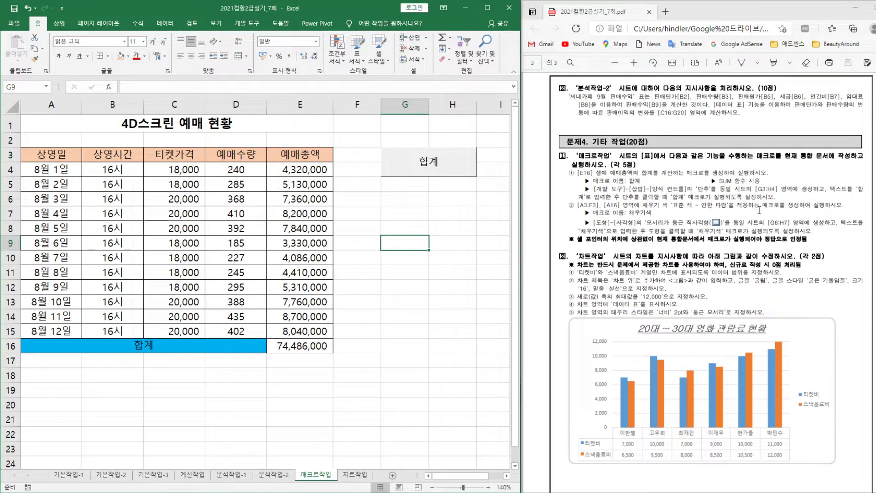
- Insert a rounded rectangle shape exactly over cells G6:H7
{"action": "left_click", "coordinate": [59, 23]}
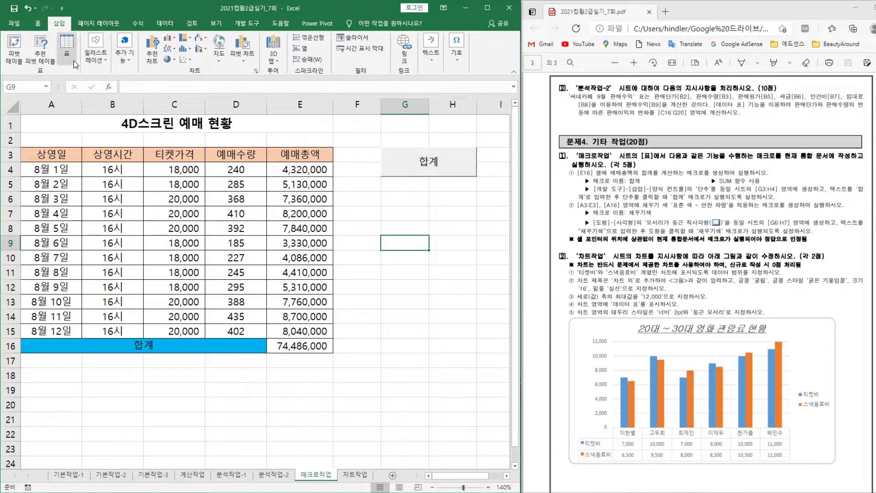
{"action": "left_click", "coordinate": [102, 57]}
{"action": "left_click", "coordinate": [114, 91]}
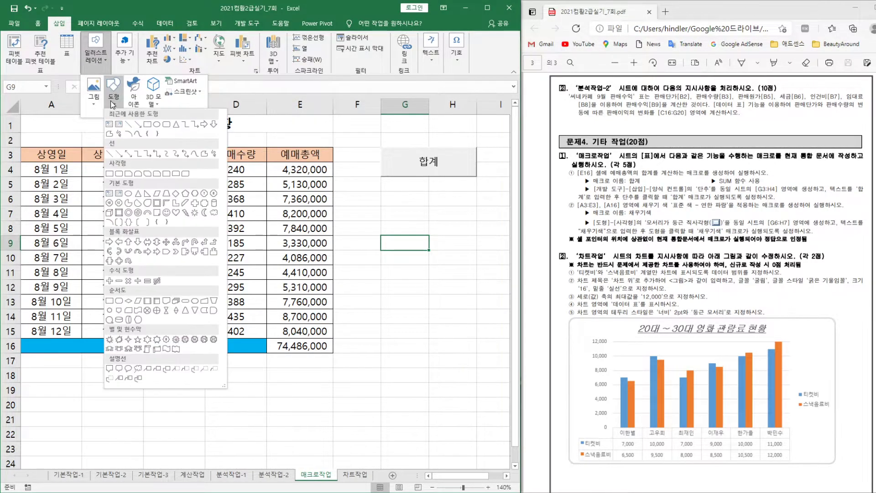
{"action": "left_click", "coordinate": [119, 173]}
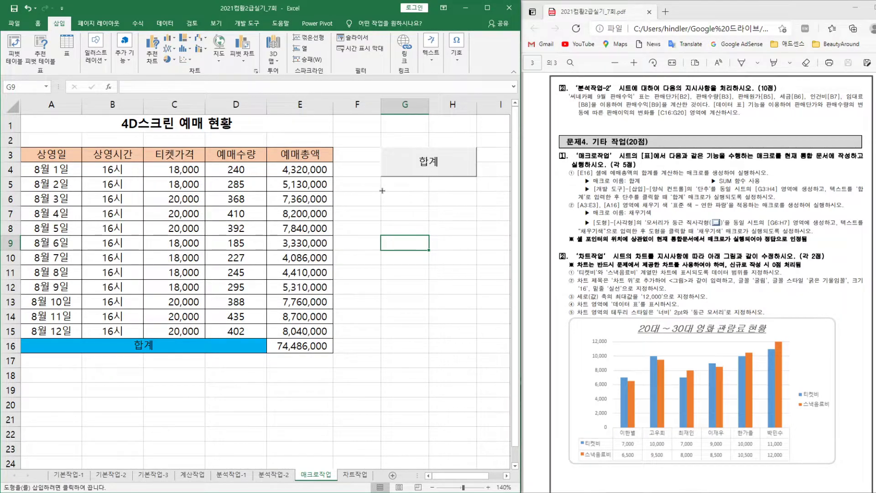
{"action": "mouse_move", "coordinate": [381, 190]}
{"action": "left_mouse_down"}
{"action": "mouse_move", "coordinate": [475, 204]}
{"action": "mouse_move", "coordinate": [476, 220]}
{"action": "left_mouse_up"}
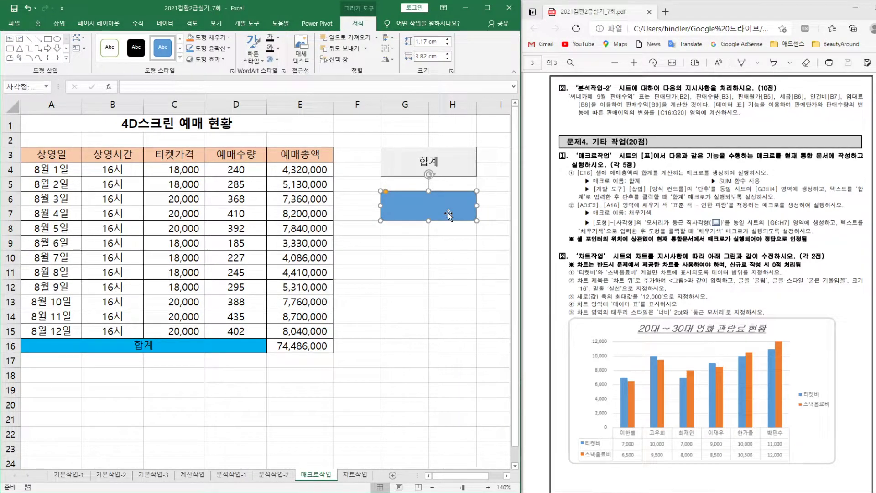
- Enter 채우기색 in the rounded rectangle, centre the text horizontally and vertically, and deselect the shape
{"action": "type", "text": "채우기색"}
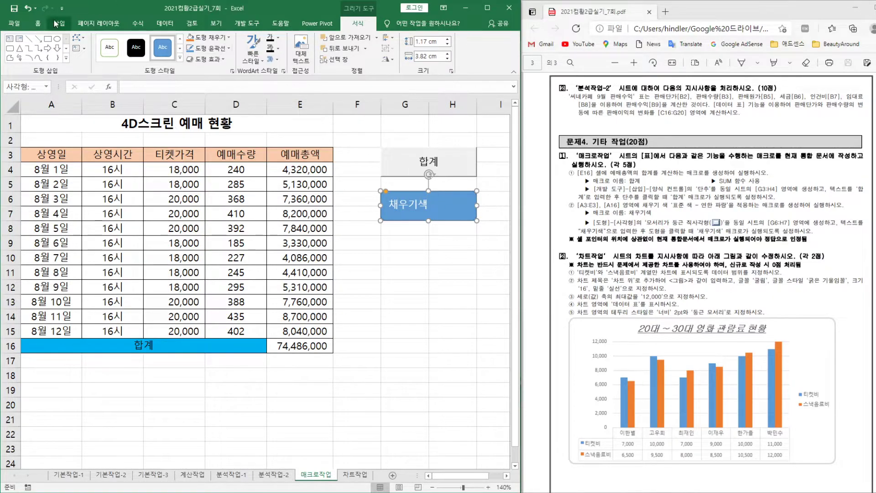
{"action": "left_click", "coordinate": [41, 27]}
{"action": "left_click", "coordinate": [190, 41]}
{"action": "left_click", "coordinate": [190, 56]}
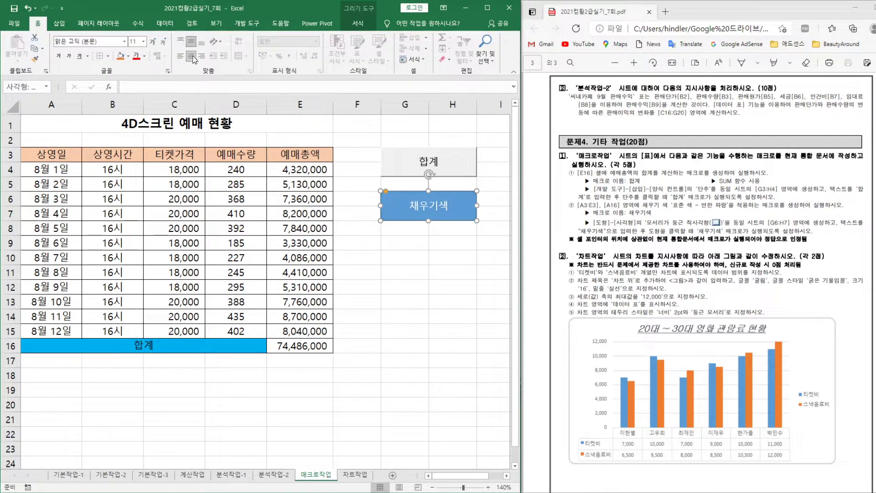
{"action": "left_click", "coordinate": [446, 259]}
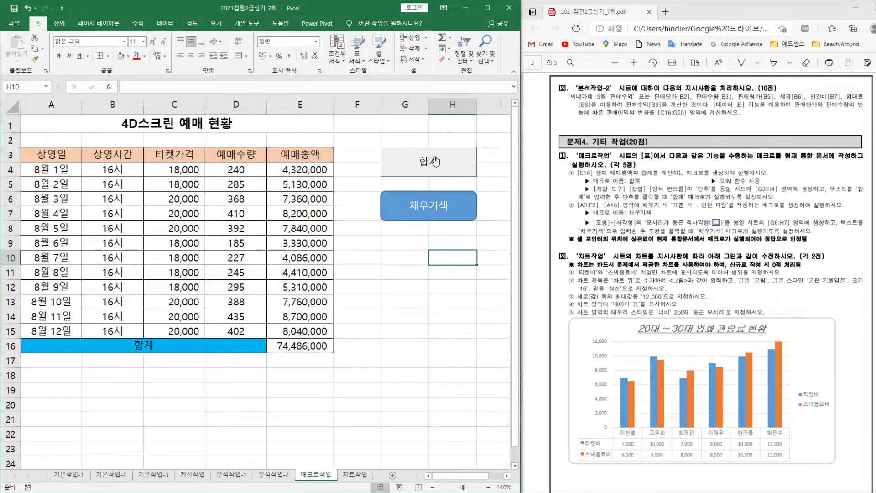
{"action": "key", "text": "Left"}
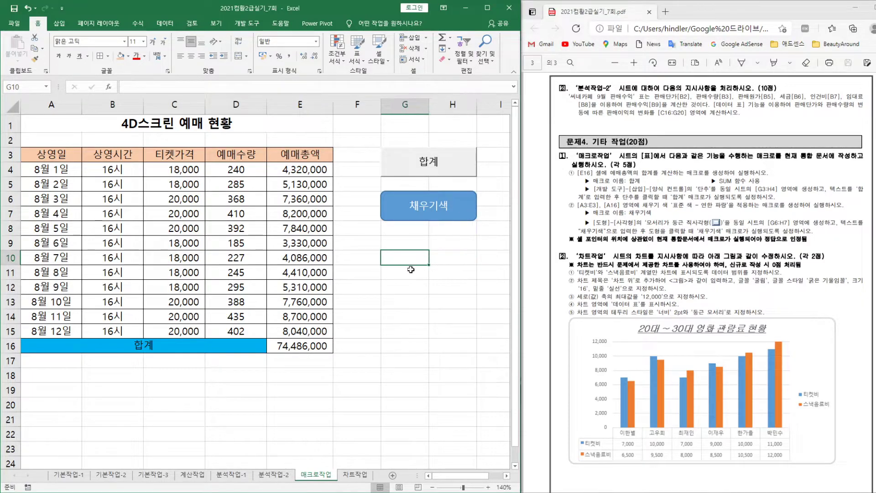
{"action": "right_click", "coordinate": [448, 216]}
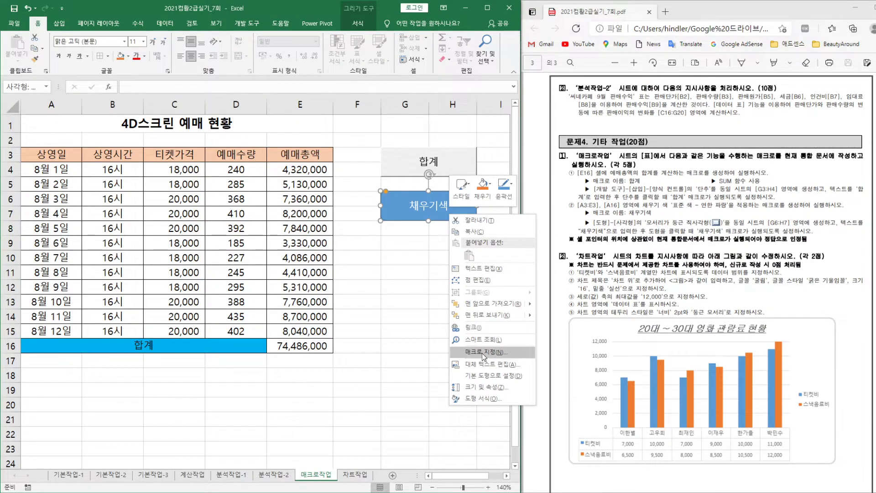
{"action": "left_click", "coordinate": [482, 352]}
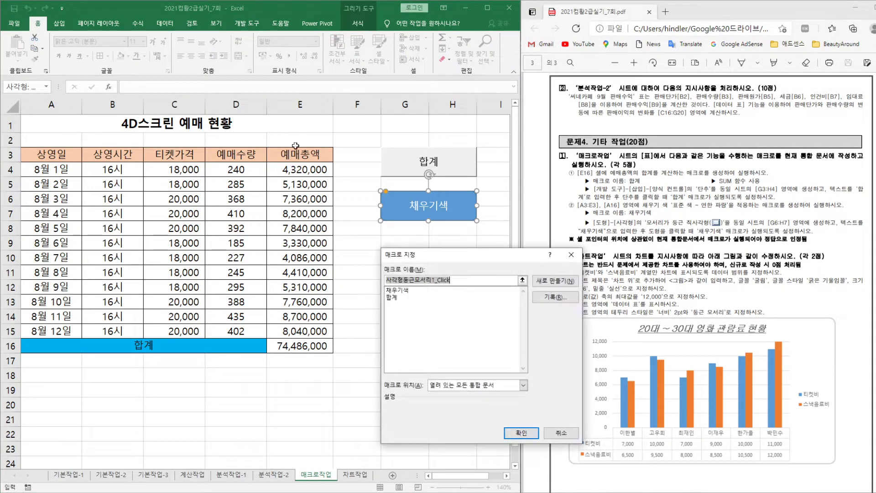
{"action": "left_click", "coordinate": [404, 291]}
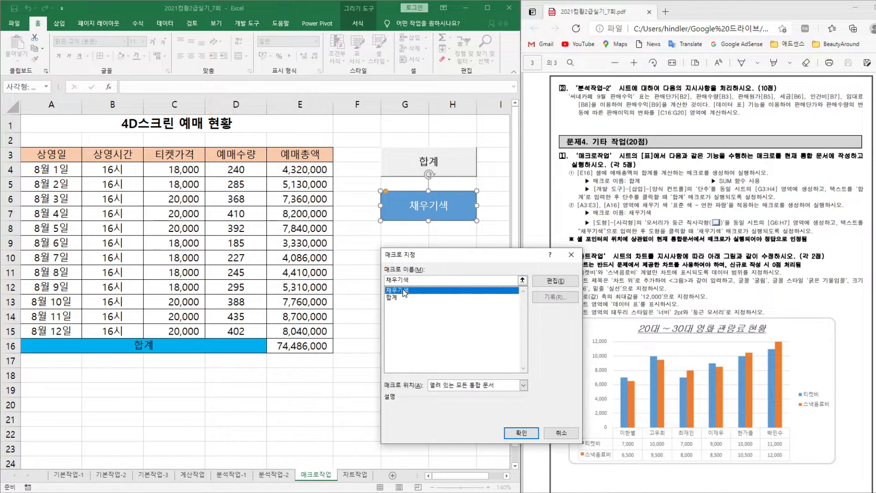
{"action": "left_click", "coordinate": [562, 432]}
{"action": "right_click", "coordinate": [468, 208]}
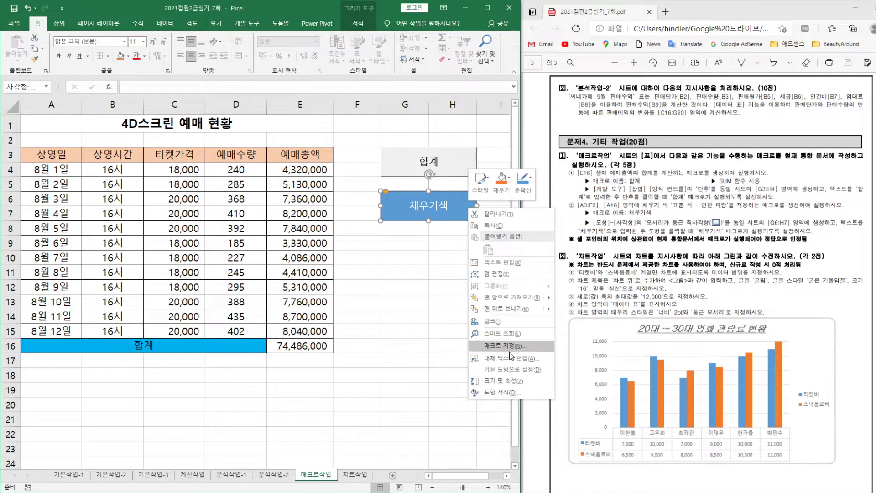
{"action": "left_click", "coordinate": [505, 350]}
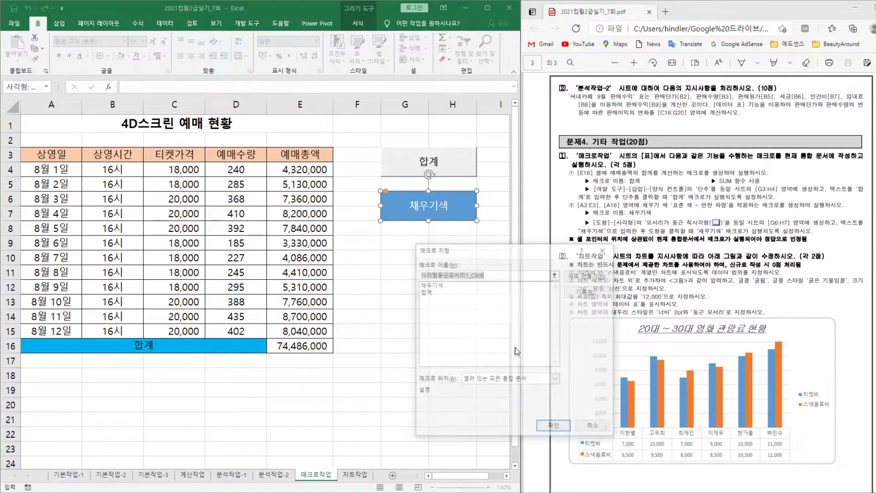
{"action": "left_click", "coordinate": [437, 286]}
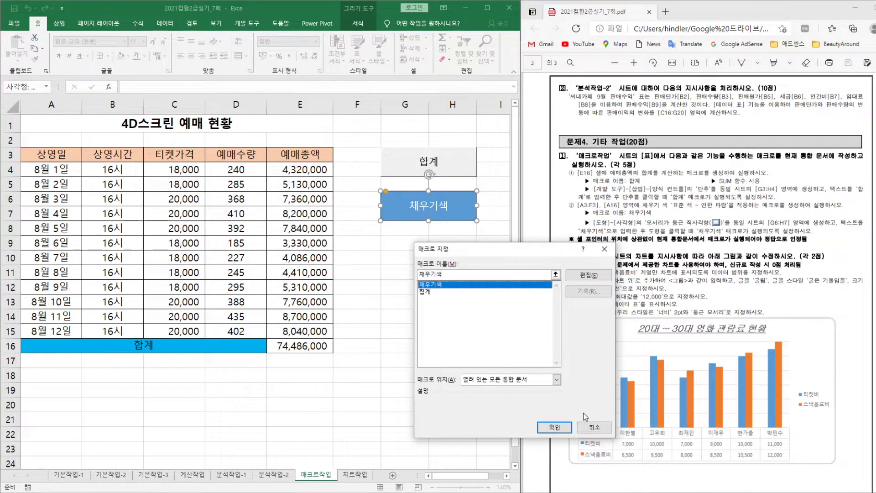
{"action": "left_click", "coordinate": [555, 427]}
- Assign the 채우기색 macro to the rounded rectangle over G6:H7
{"action": "right_click", "coordinate": [453, 211]}
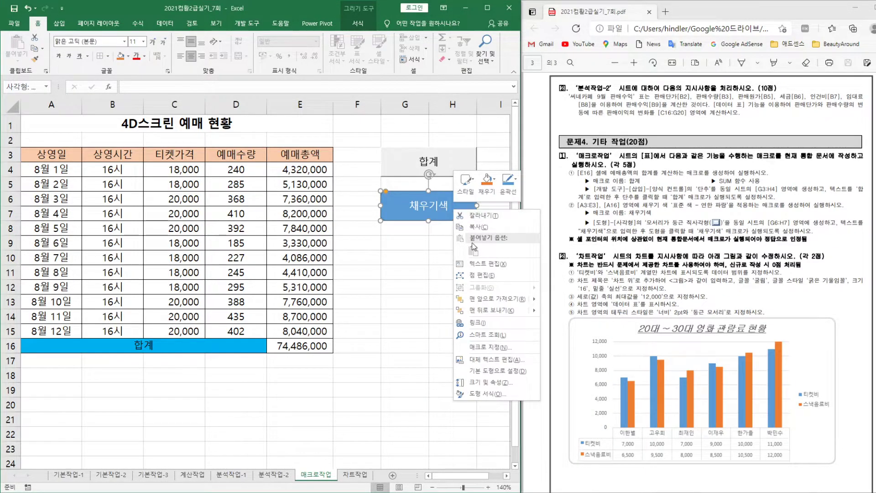
{"action": "left_click", "coordinate": [494, 345]}
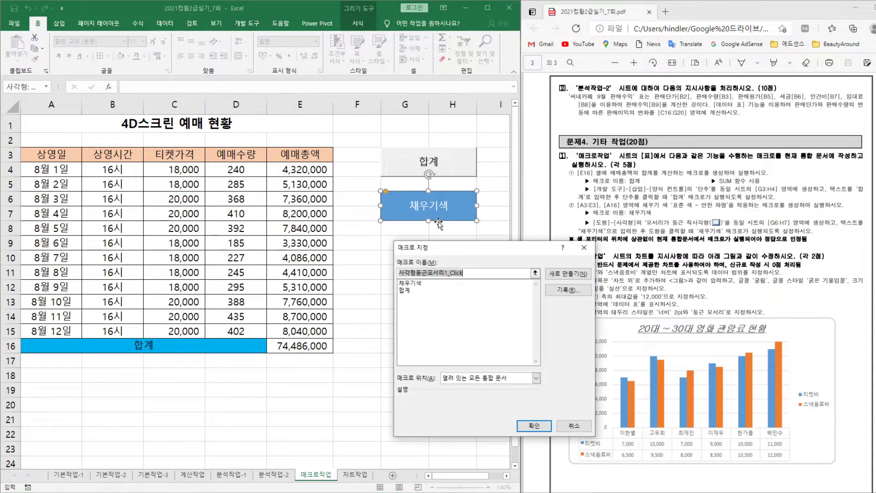
{"action": "left_click", "coordinate": [412, 283]}
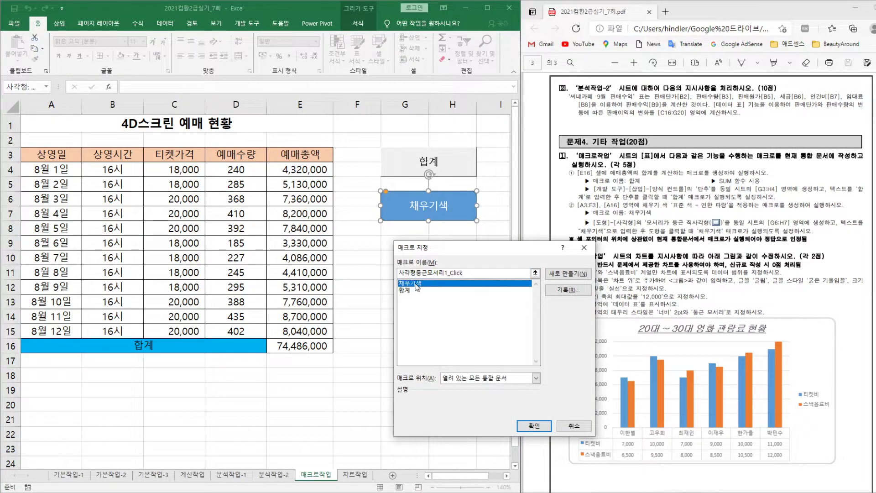
{"action": "left_click", "coordinate": [532, 425]}
- Deselect the rounded rectangle and run the 채우기색 macro from it to test the header fill
{"action": "left_click", "coordinate": [405, 302]}
{"action": "left_click", "coordinate": [460, 217]}
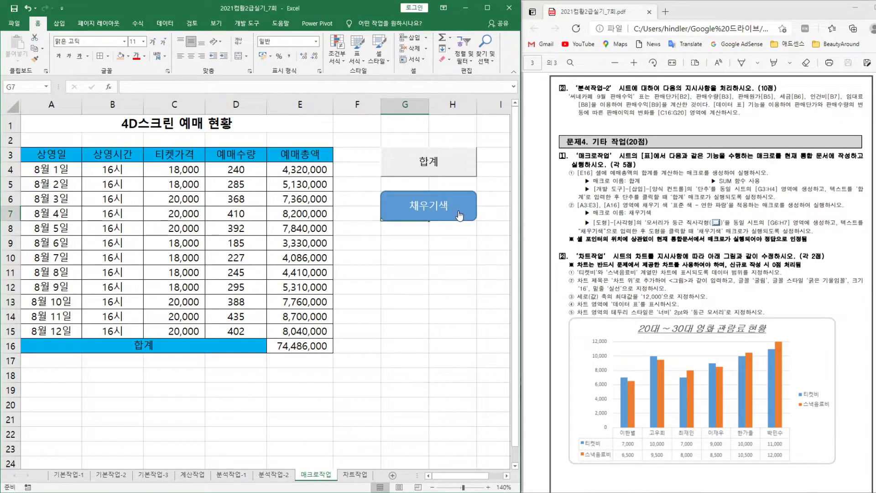
{"action": "left_click", "coordinate": [385, 317]}
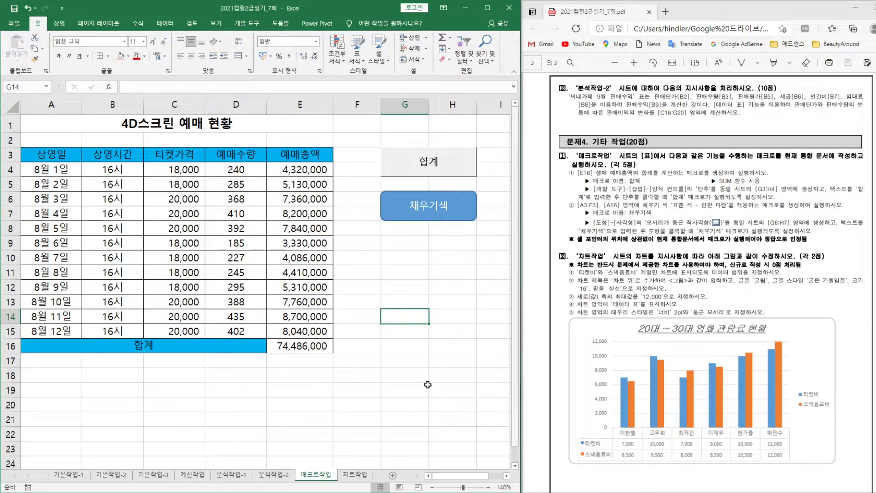
- Switch to the 차트작업 sheet and select its column chart, with the chart task instructions at hand
{"action": "left_click", "coordinate": [354, 475]}
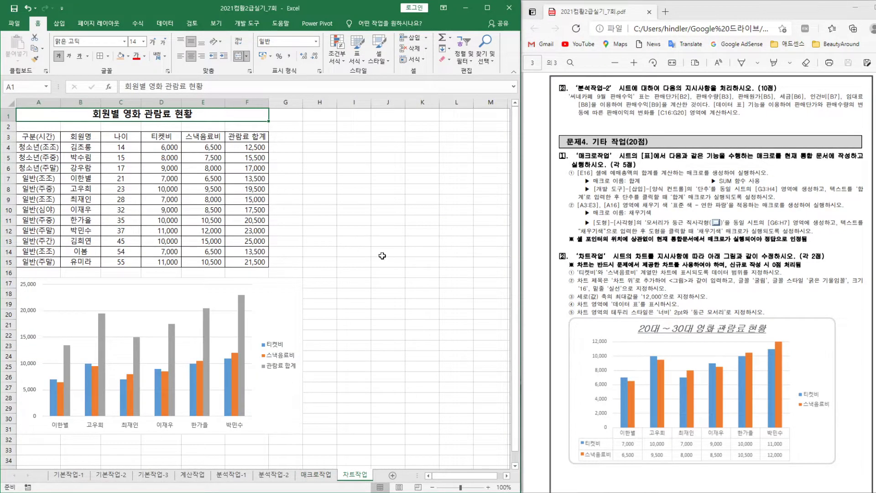
{"action": "left_click", "coordinate": [296, 300]}
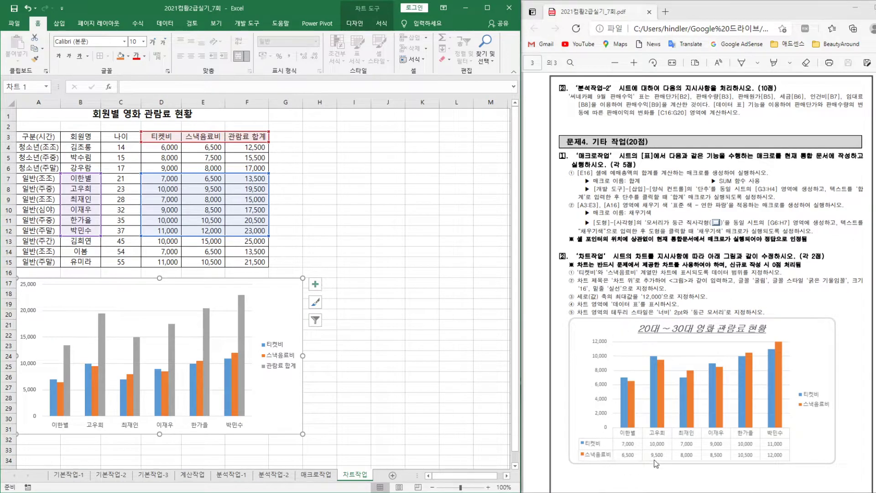
{"action": "scroll", "coordinate": [332, 268], "scroll_direction": "down", "scroll_amount": 1}
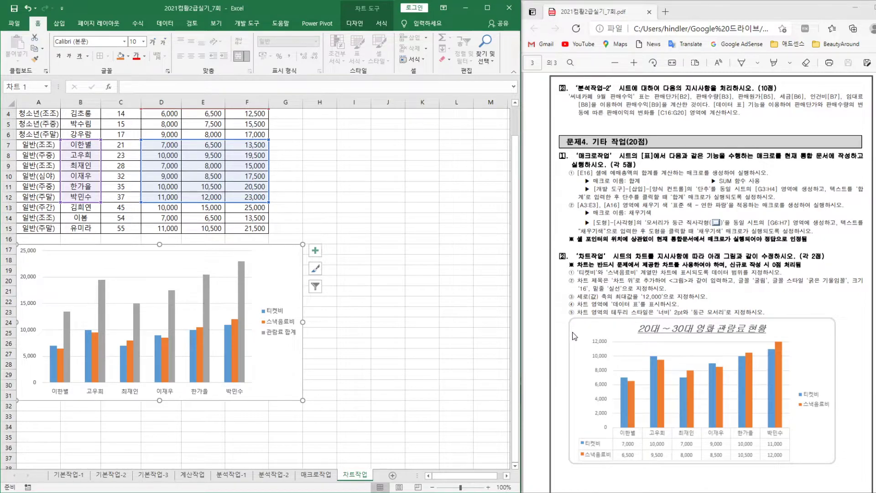
{"action": "scroll", "coordinate": [694, 300], "scroll_direction": "down", "scroll_amount": 2}
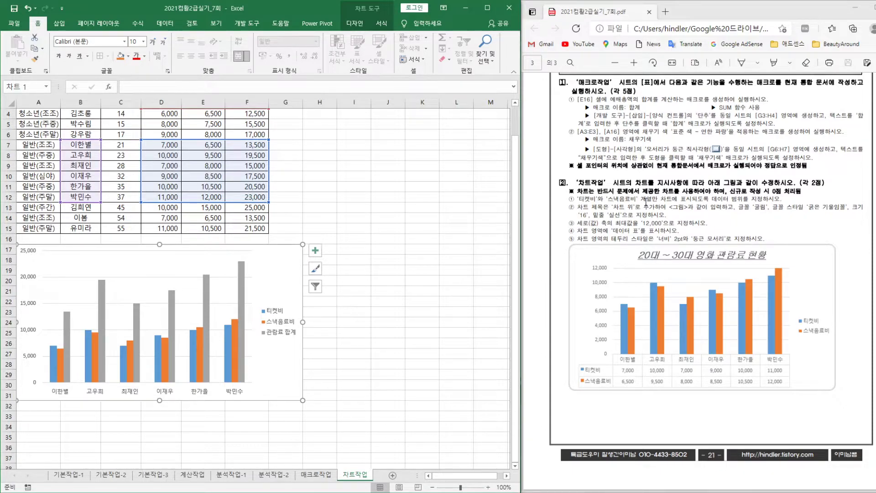
- Reduce the chart's source data range to D7:E12 so it plots only the 티켓비 and 스낵음료비 series
{"action": "scroll", "coordinate": [382, 318], "scroll_direction": "up", "scroll_amount": 1}
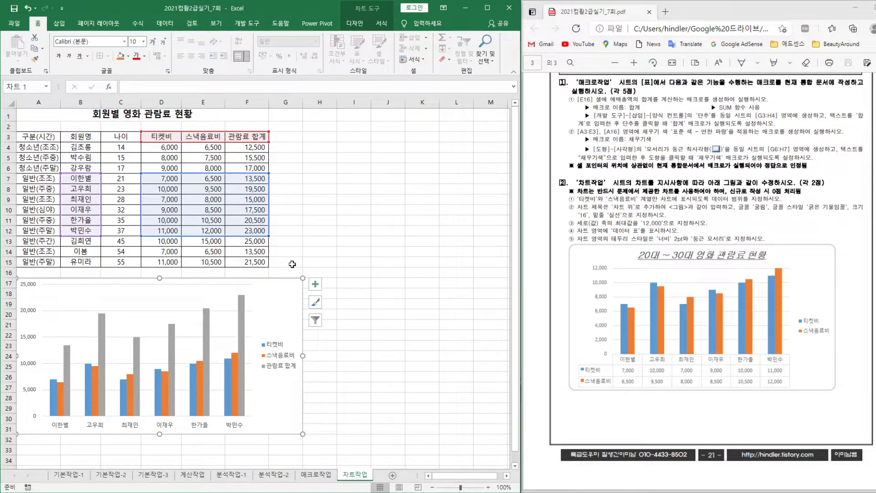
{"action": "left_click", "coordinate": [396, 254]}
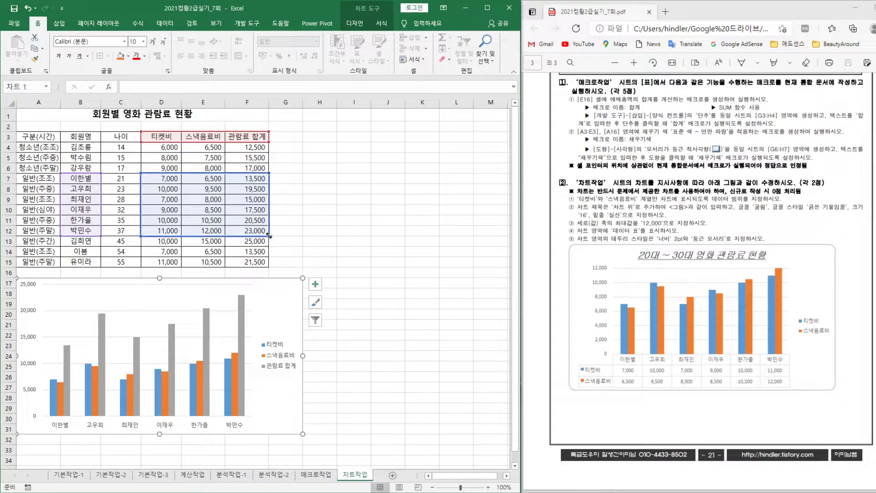
{"action": "left_click_drag", "start_coordinate": [261, 235], "coordinate": [226, 235]}
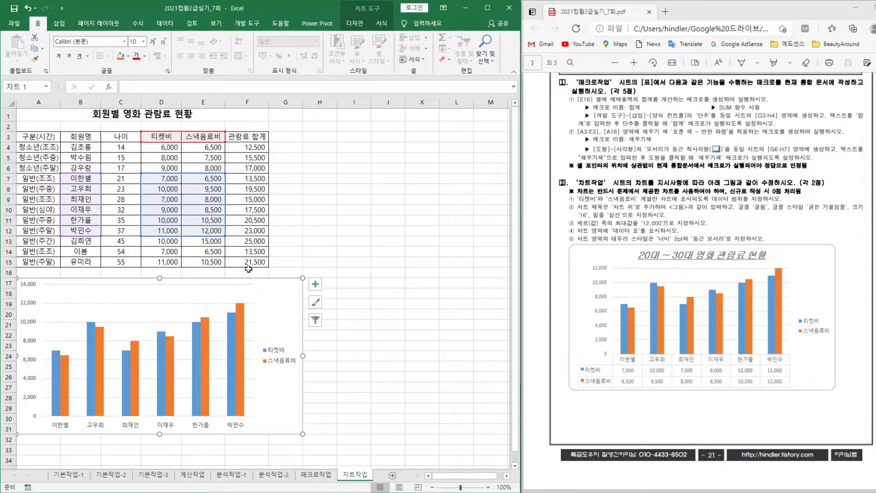
{"action": "right_click", "coordinate": [284, 297]}
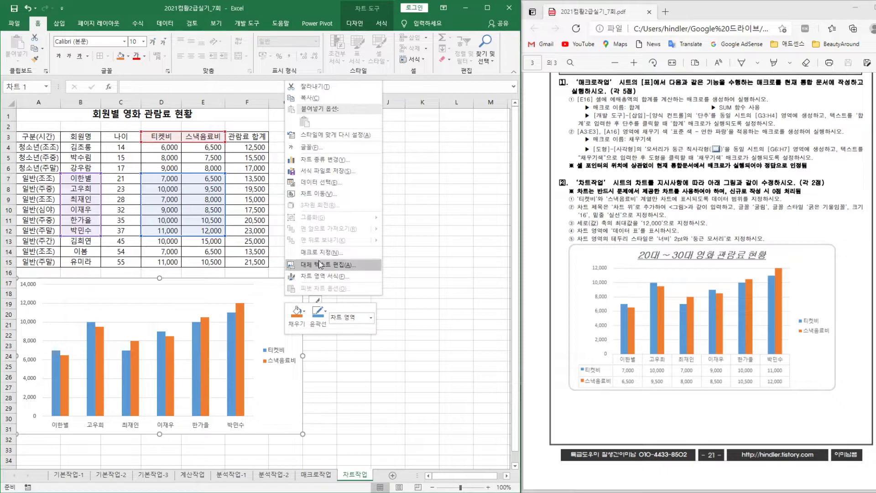
{"action": "left_click", "coordinate": [324, 181]}
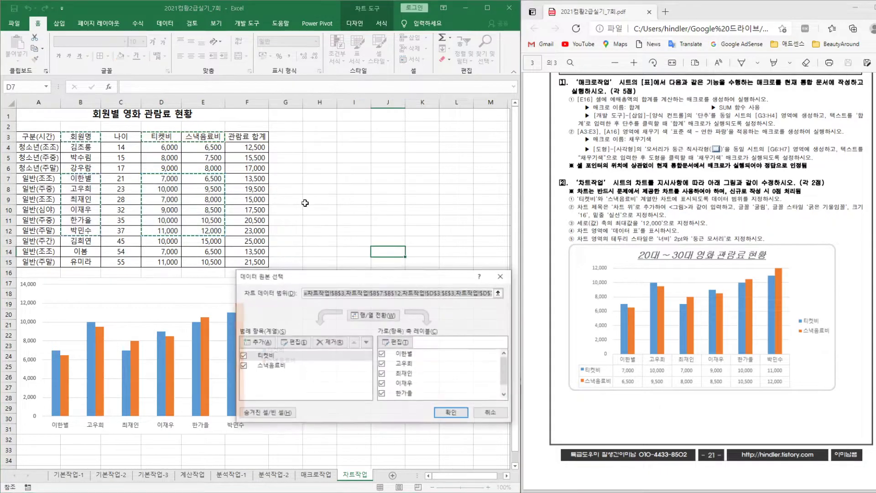
{"action": "left_click", "coordinate": [491, 413]}
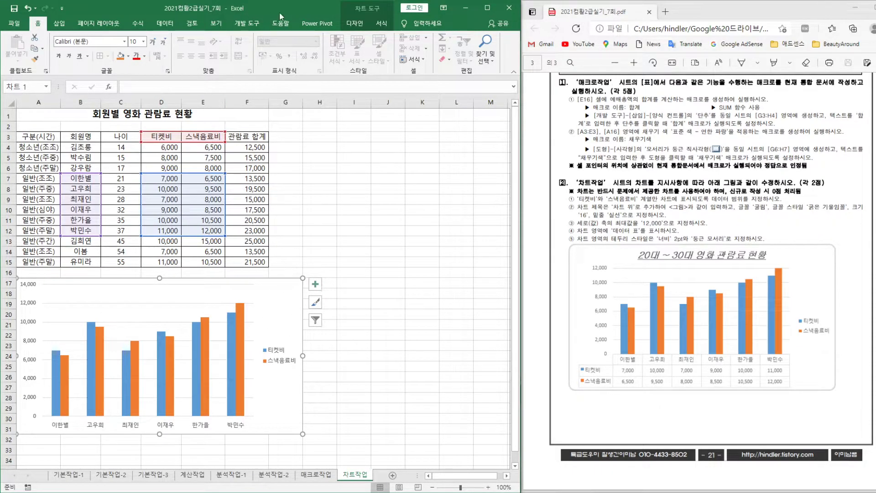
- Add a chart title above the chart and enter 20대~30대 영화관람표 현황 as its text
{"action": "left_click", "coordinate": [354, 23]}
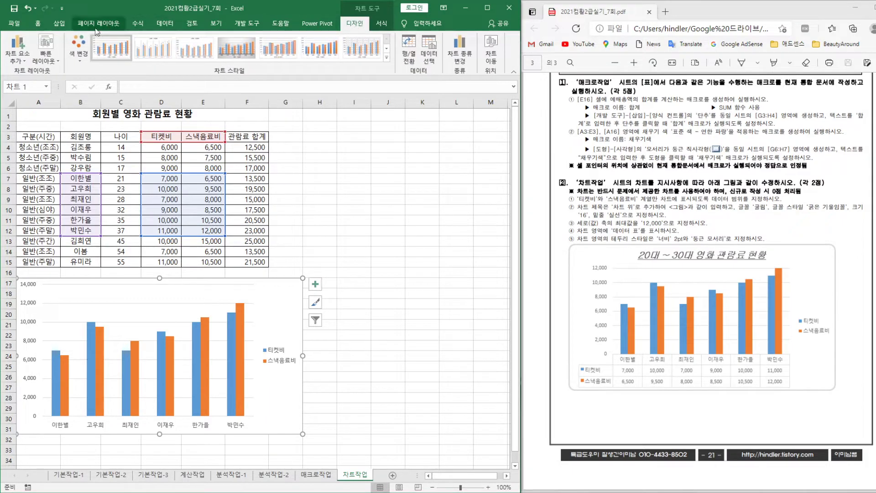
{"action": "left_click", "coordinate": [24, 61]}
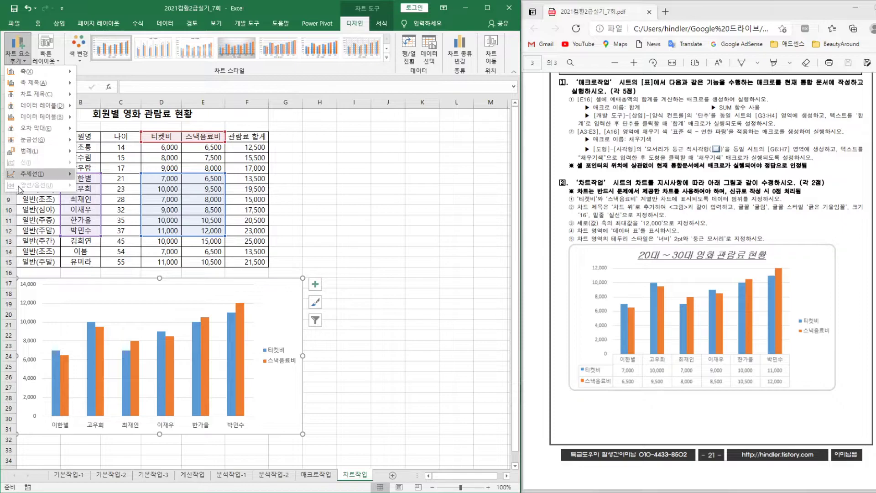
{"action": "mouse_move", "coordinate": [34, 95]}
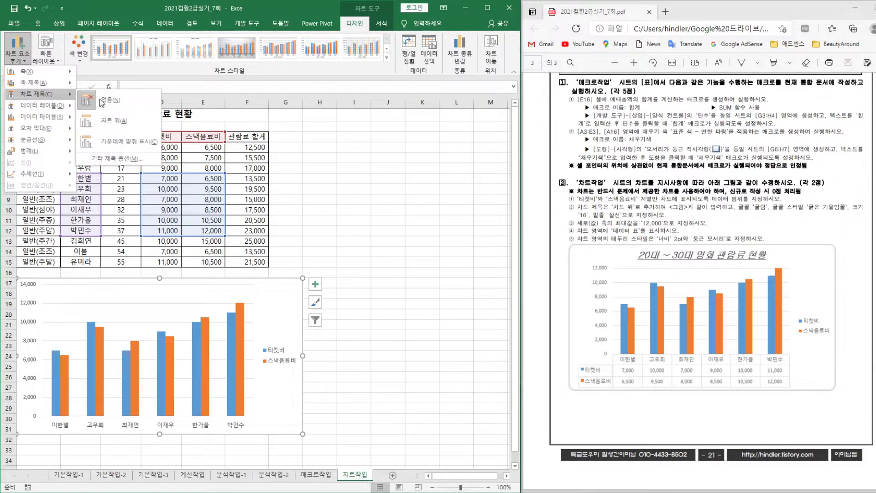
{"action": "left_click", "coordinate": [114, 120]}
{"action": "left_click", "coordinate": [180, 86]}
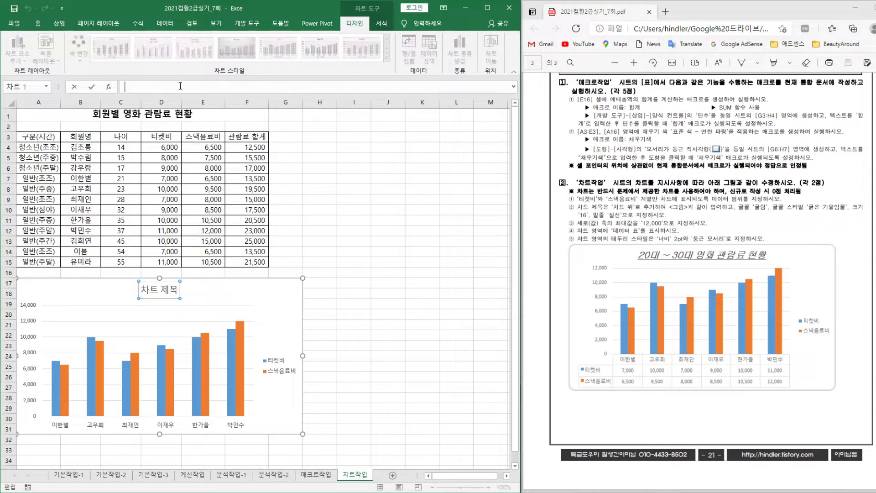
{"action": "type", "text": "20ㄷ"}
{"action": "type", "text": "~30"}
{"action": "type", "text": "대 영화관"}
{"action": "type", "text": "람료 "}
{"action": "type", "text": "현황"}
{"action": "key", "text": "Return"}
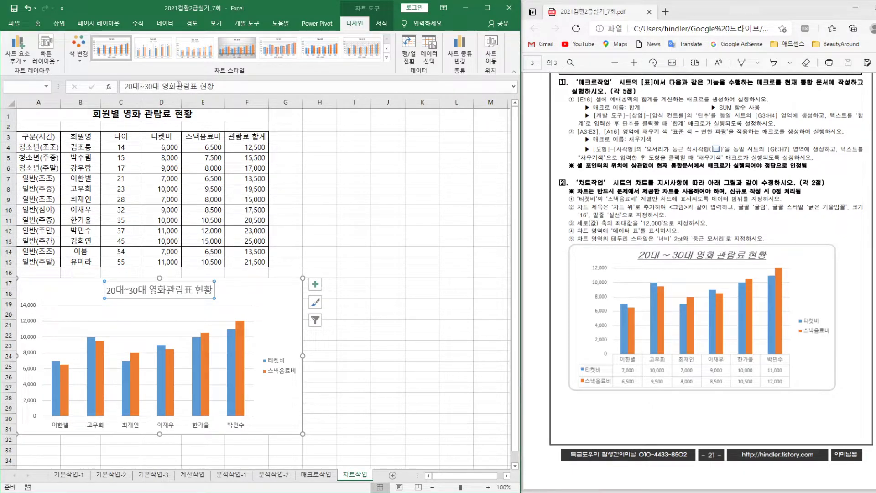
- Correct the chart title to read 20대~30대 영화 관람료 현황
{"action": "left_click", "coordinate": [179, 85]}
{"action": "left_click_drag", "start_coordinate": [193, 86], "coordinate": [199, 86]}
{"action": "type", "text": "ㄹ"}
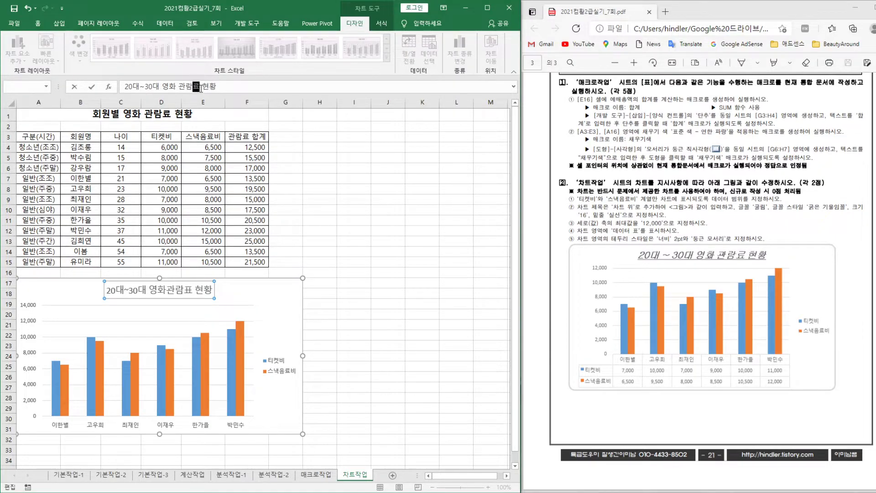
{"action": "type", "text": "ㅛ"}
{"action": "key", "text": "Return"}
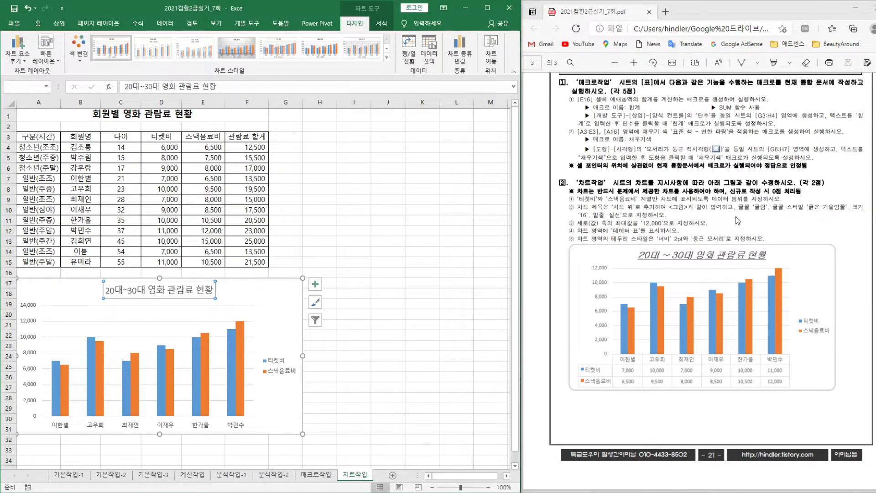
- Format the chart title in 굴림, italic, size 16, with a single underline, and deselect the chart
{"action": "left_click", "coordinate": [38, 24]}
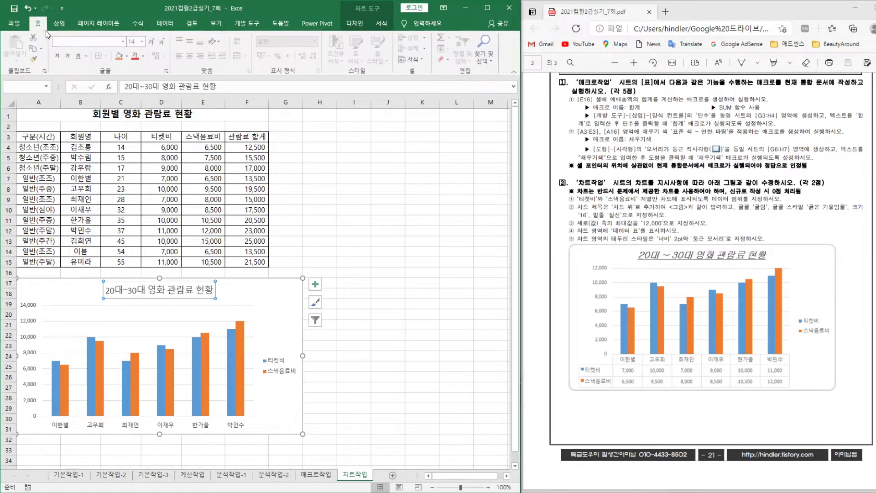
{"action": "type", "text": "굴림"}
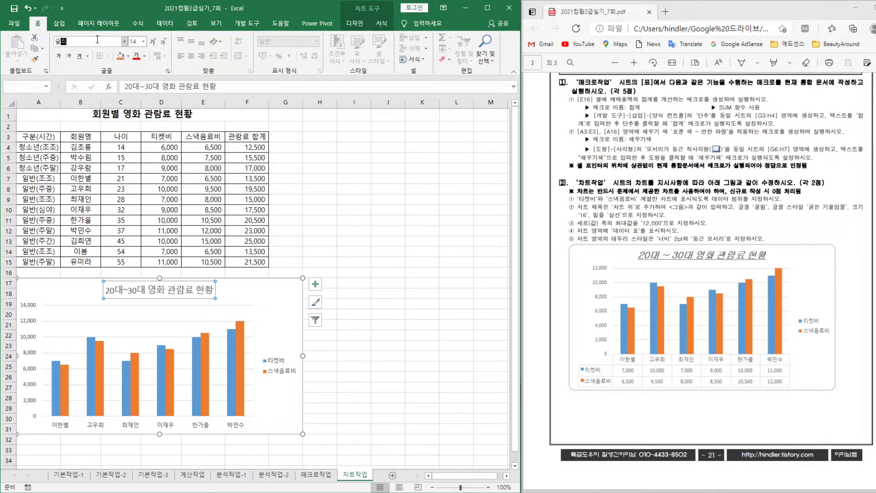
{"action": "key", "text": "Return"}
{"action": "left_click", "coordinate": [69, 56]}
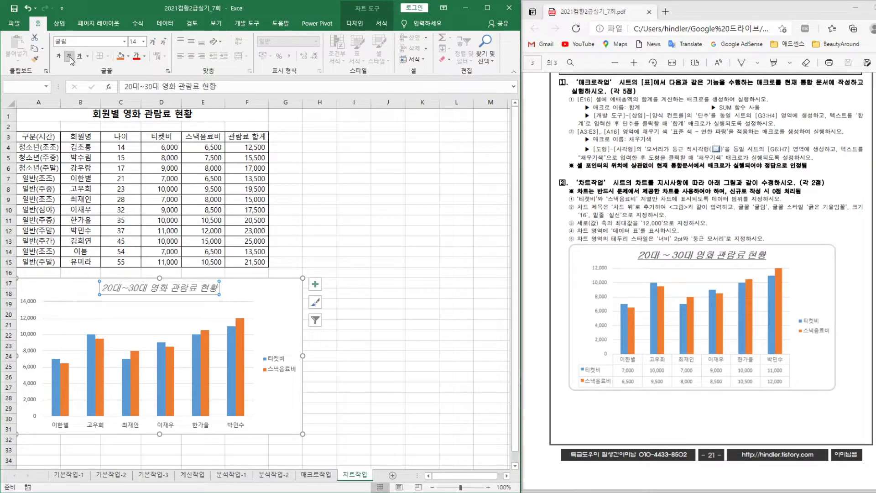
{"action": "left_click", "coordinate": [135, 42]}
{"action": "key", "text": "Return"}
{"action": "left_click", "coordinate": [88, 55]}
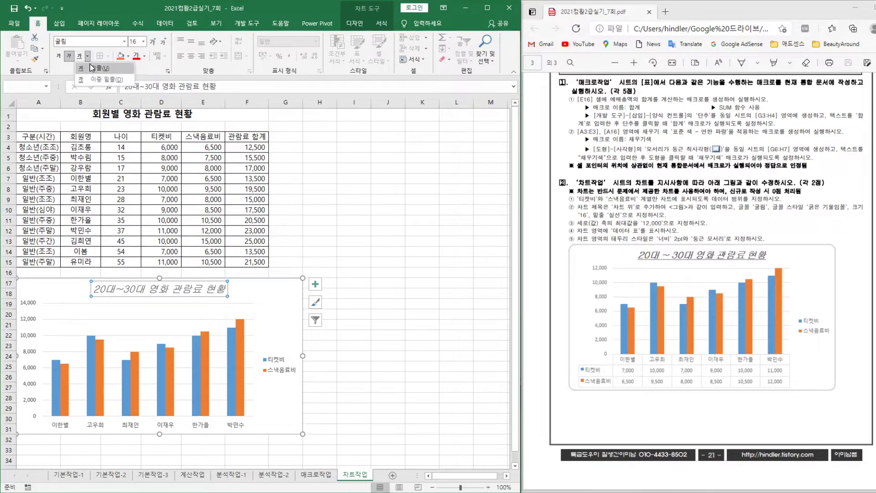
{"action": "left_click", "coordinate": [93, 68]}
{"action": "left_click", "coordinate": [382, 319]}
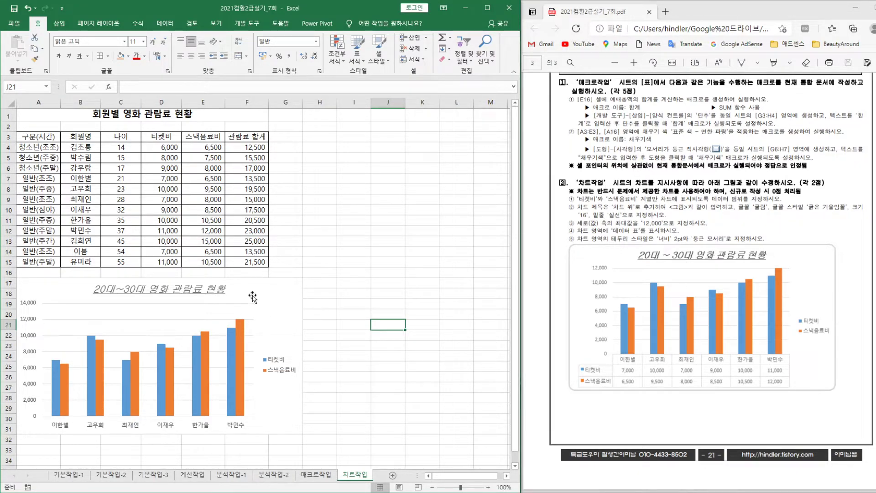
- Set the maximum of the chart's vertical value axis to 12000
{"action": "double_click", "coordinate": [33, 355]}
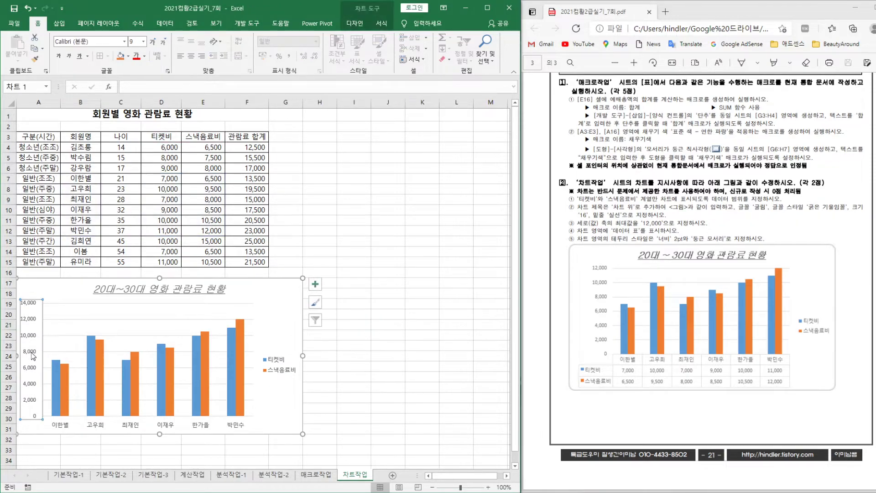
{"action": "double_click", "coordinate": [468, 201]}
{"action": "type", "text": "1"}
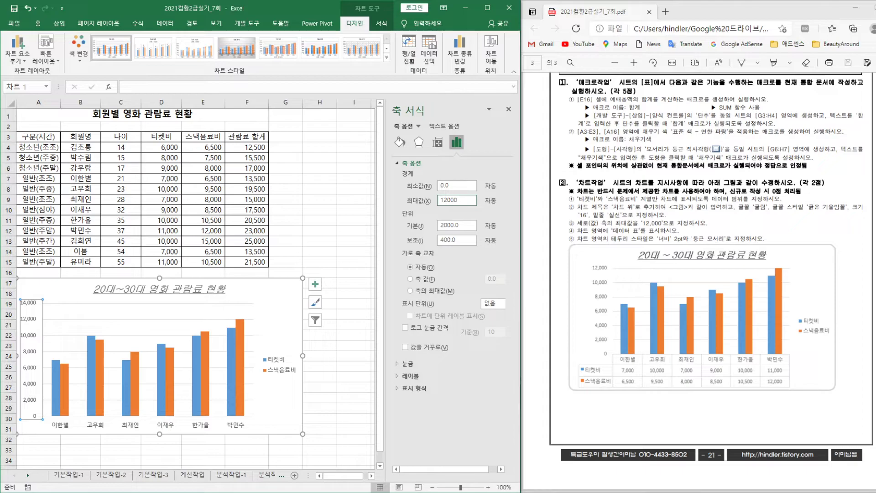
{"action": "type", "text": "2000"}
{"action": "key", "text": "Return"}
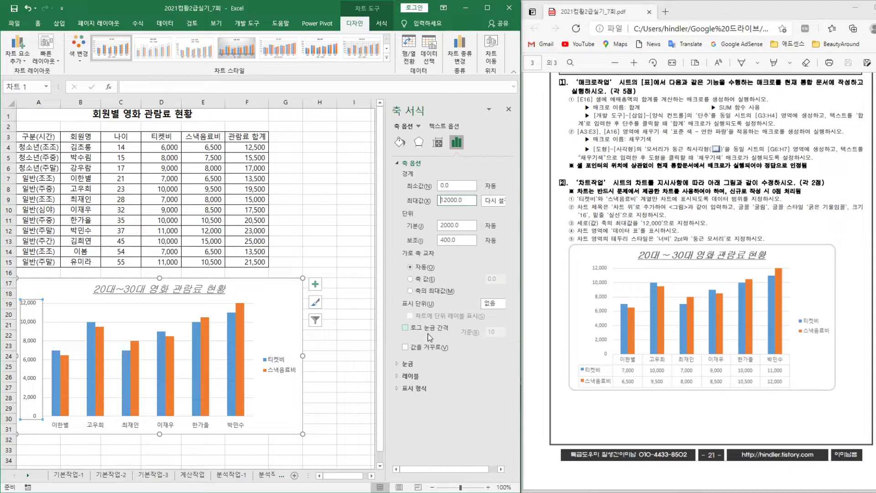
- Try making the horizontal axis cross at axis value 6000, restore the automatic crossing, and close the axis formatting
{"action": "left_click", "coordinate": [411, 278]}
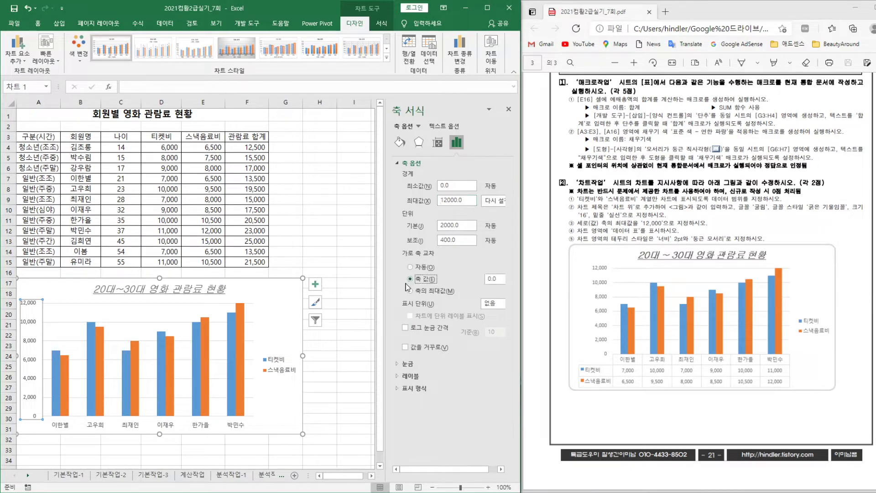
{"action": "left_click", "coordinate": [502, 280]}
{"action": "type", "text": "6000"}
{"action": "key", "text": "Return"}
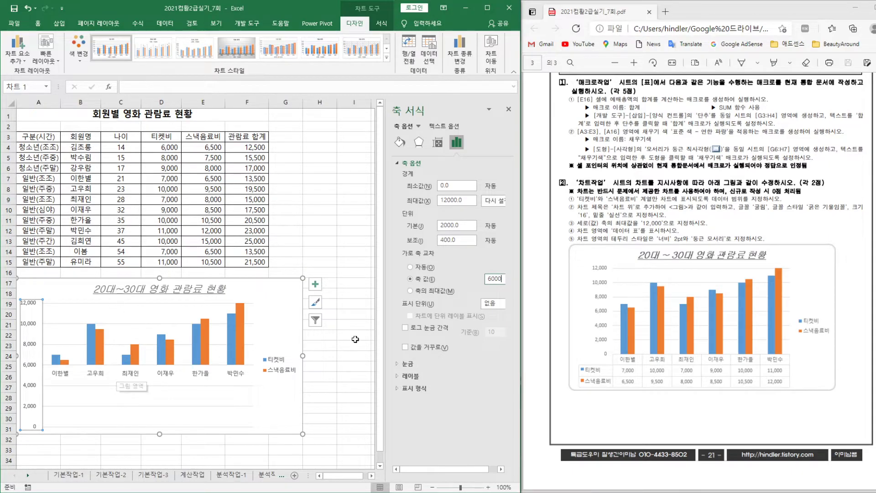
{"action": "left_click", "coordinate": [410, 267]}
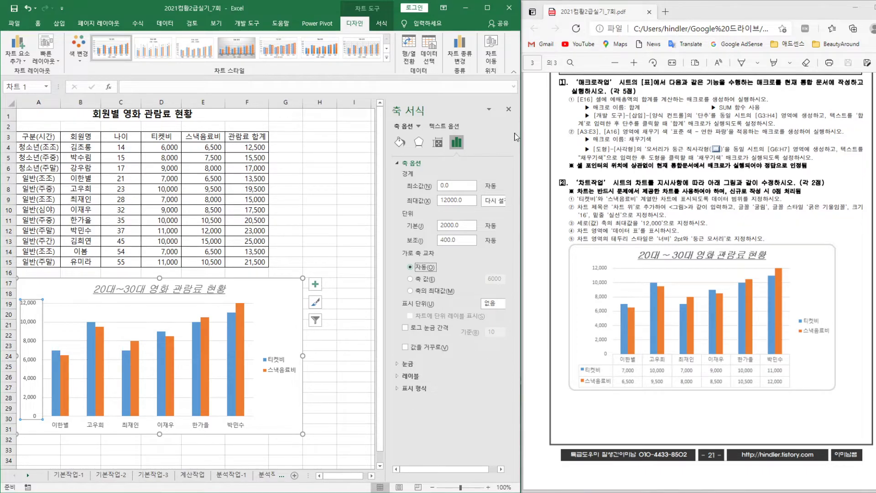
{"action": "left_click", "coordinate": [508, 109]}
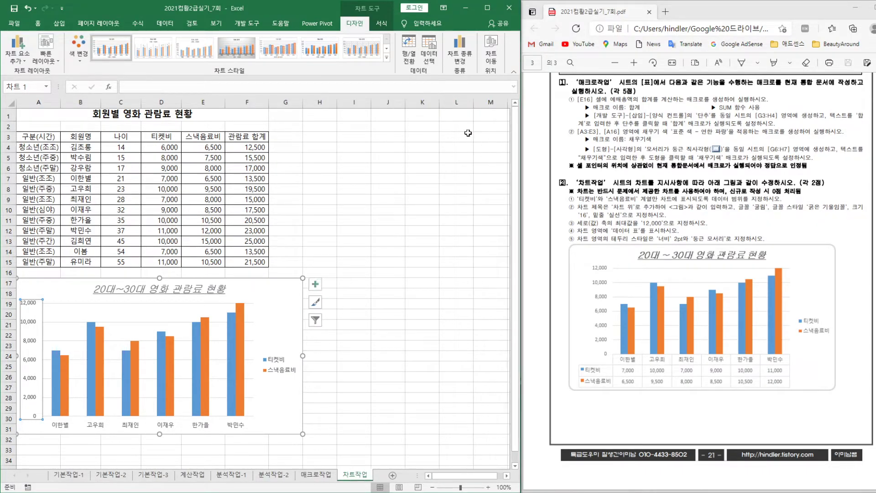
- Add a data table with legend keys to the chart
{"action": "left_click", "coordinate": [285, 314]}
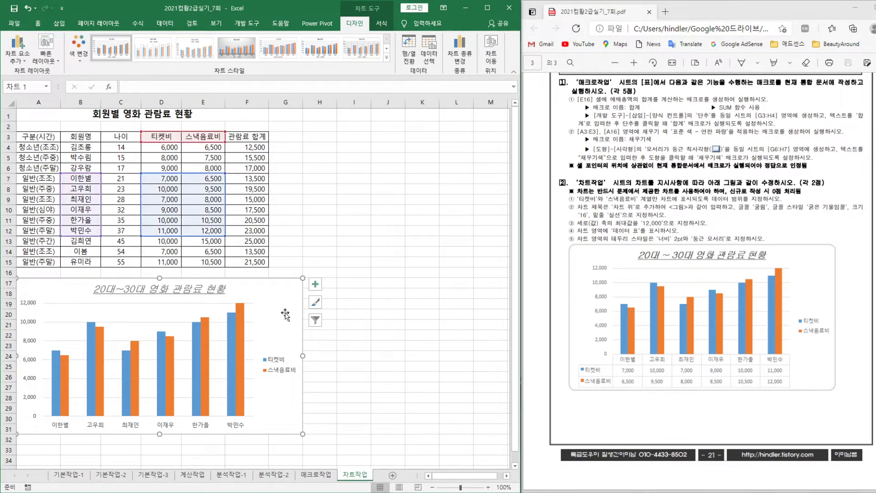
{"action": "left_click", "coordinate": [20, 57]}
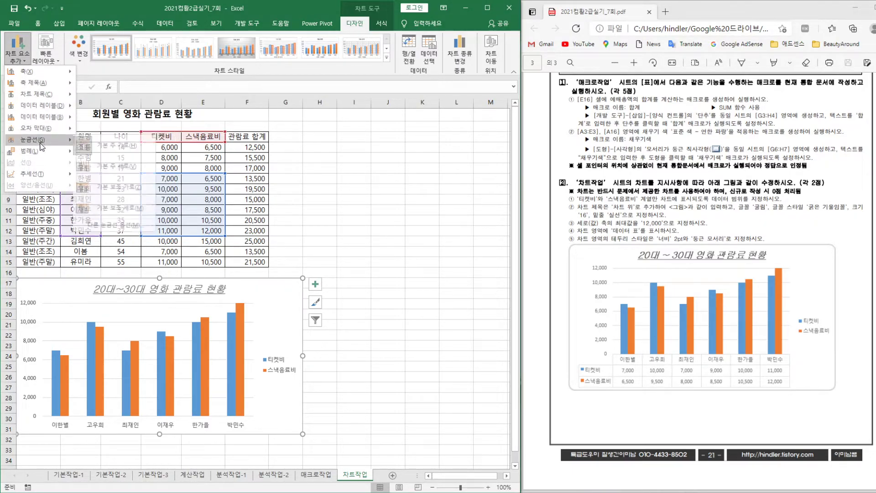
{"action": "mouse_move", "coordinate": [45, 119]}
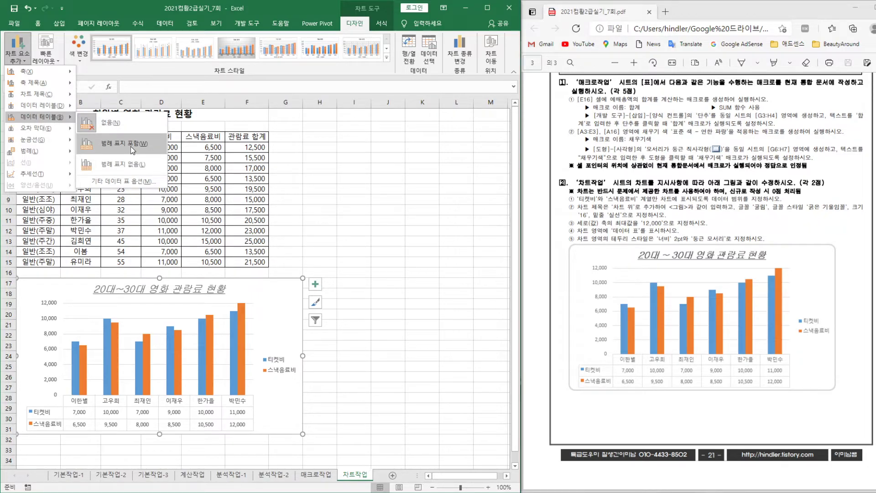
{"action": "left_click", "coordinate": [130, 146]}
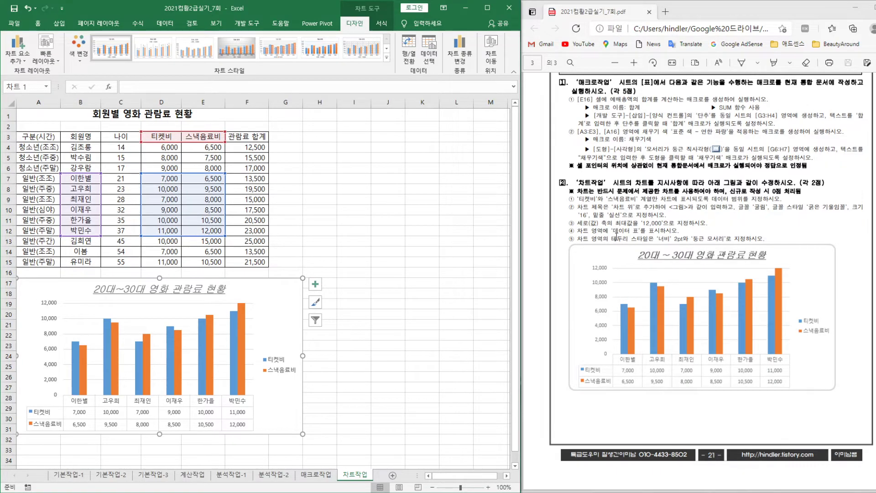
- Give the chart area a border 2 pt wide with rounded corners and deselect the chart
{"action": "double_click", "coordinate": [286, 292]}
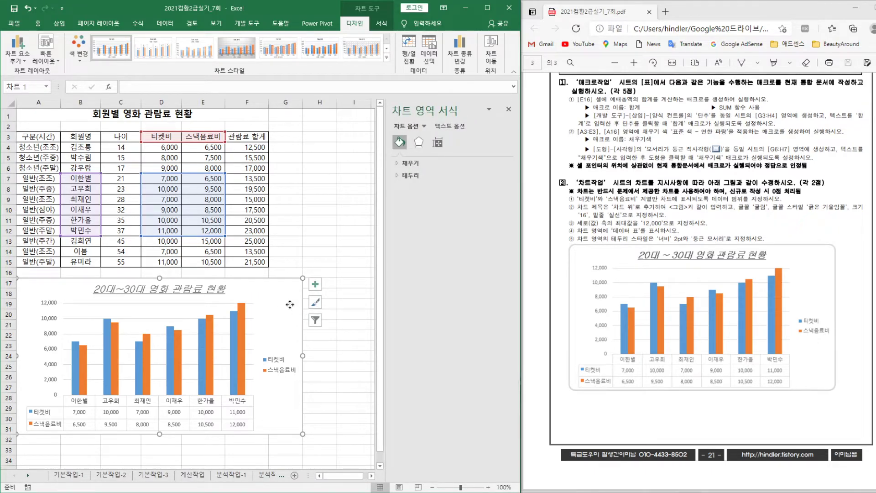
{"action": "right_click", "coordinate": [291, 308]}
{"action": "left_click", "coordinate": [423, 237]}
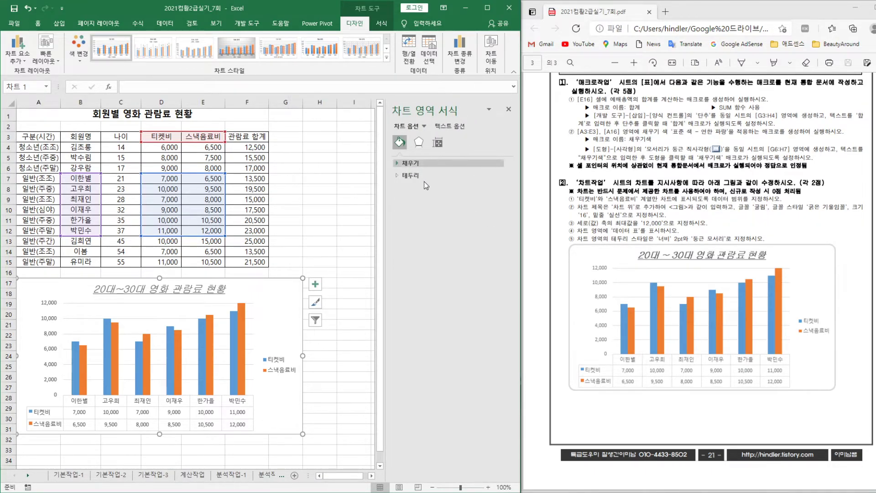
{"action": "left_click", "coordinate": [399, 174]}
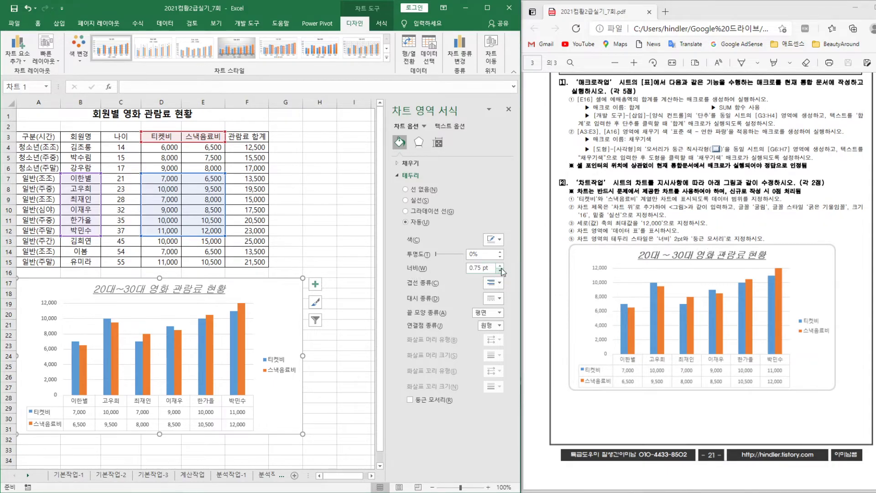
{"action": "double_click", "coordinate": [480, 268]}
{"action": "type", "text": "2"}
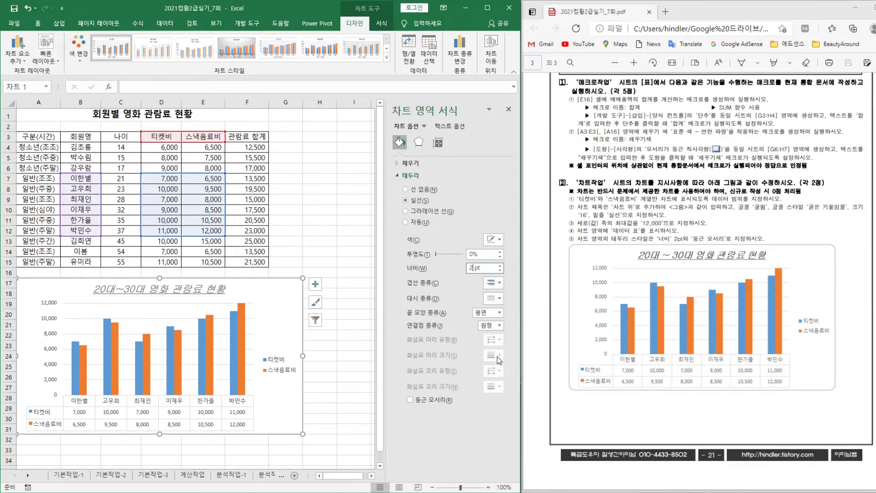
{"action": "left_click", "coordinate": [409, 399]}
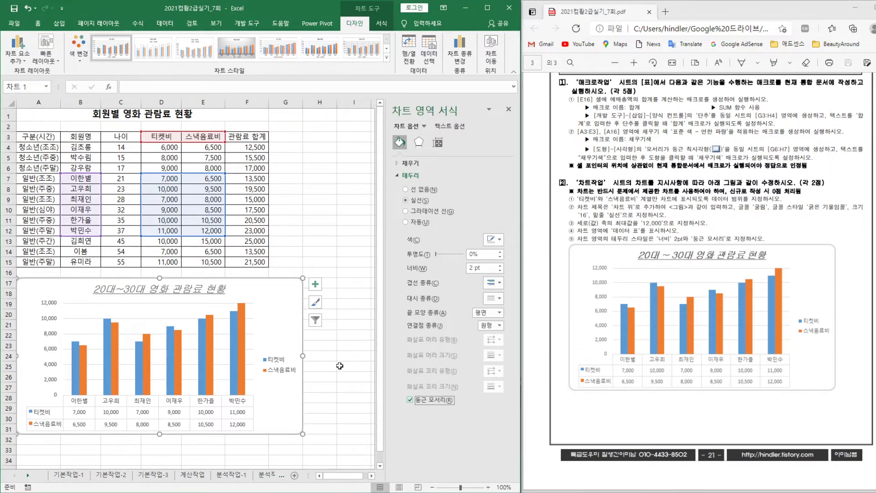
{"action": "left_click", "coordinate": [357, 364]}
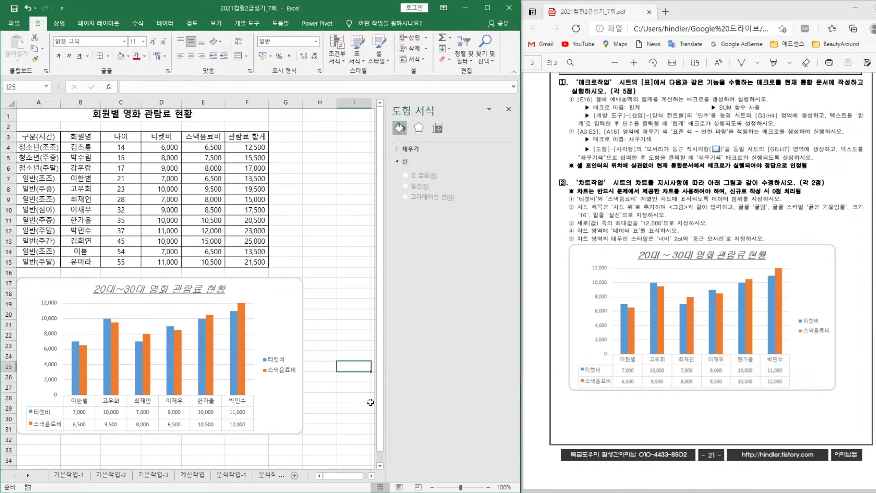
- Close the shape formatting options and review the data entry range A4:F13 on the 기본작업-1 sheet
{"action": "left_click", "coordinate": [508, 109]}
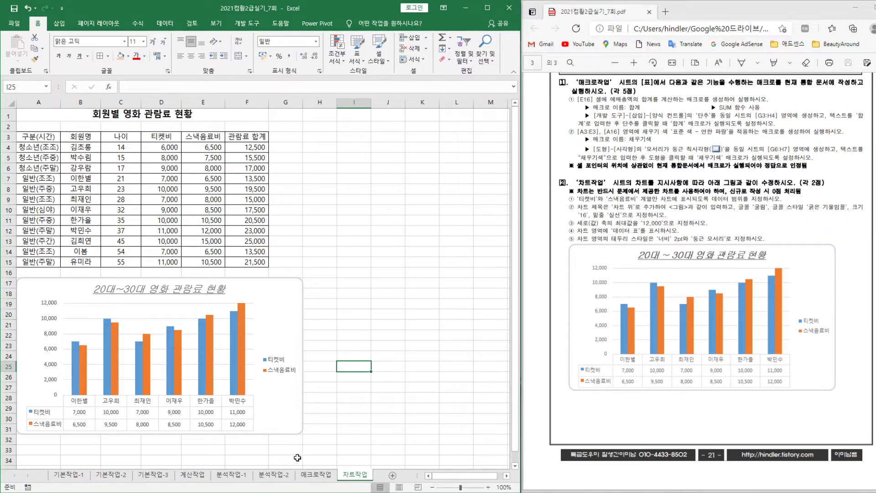
{"action": "left_click", "coordinate": [81, 476]}
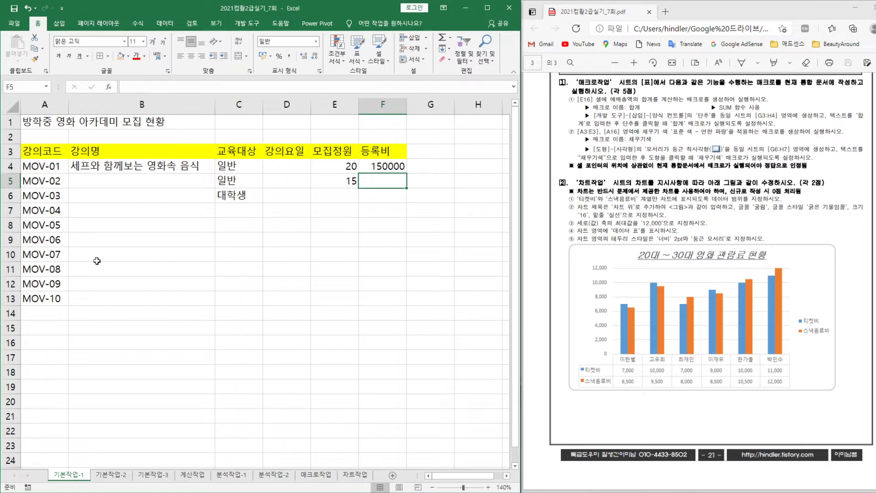
{"action": "mouse_move", "coordinate": [36, 165]}
{"action": "left_mouse_down"}
{"action": "mouse_move", "coordinate": [388, 214]}
{"action": "mouse_move", "coordinate": [392, 265]}
{"action": "mouse_move", "coordinate": [370, 294]}
{"action": "left_mouse_up"}
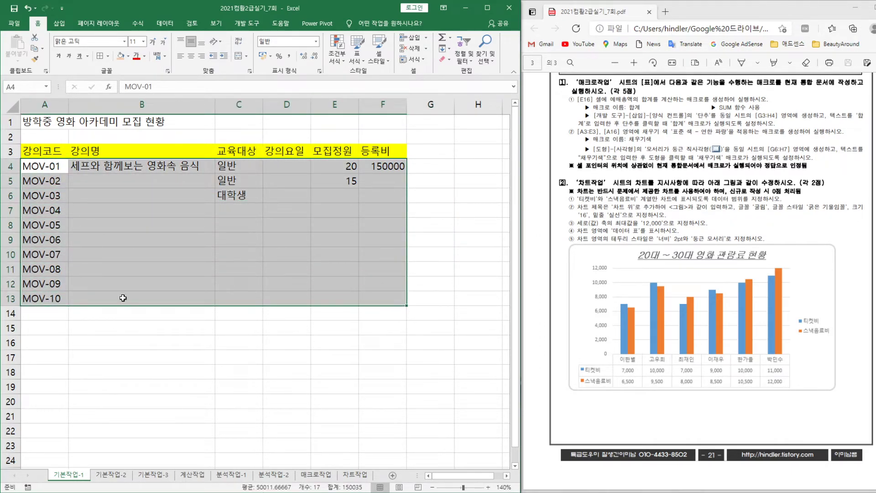
- Review the 계산작업 sheet alongside the first page of the exam document
{"action": "left_click", "coordinate": [194, 474]}
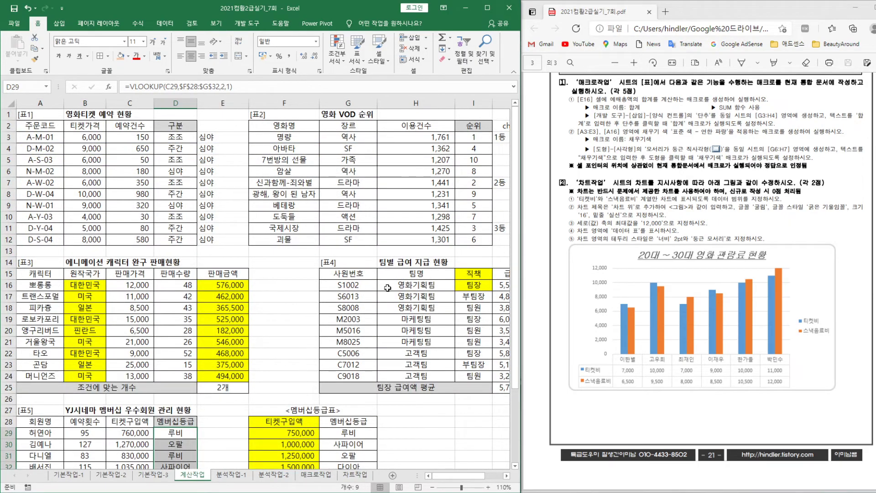
{"action": "scroll", "coordinate": [805, 342], "scroll_direction": "up", "scroll_amount": 10}
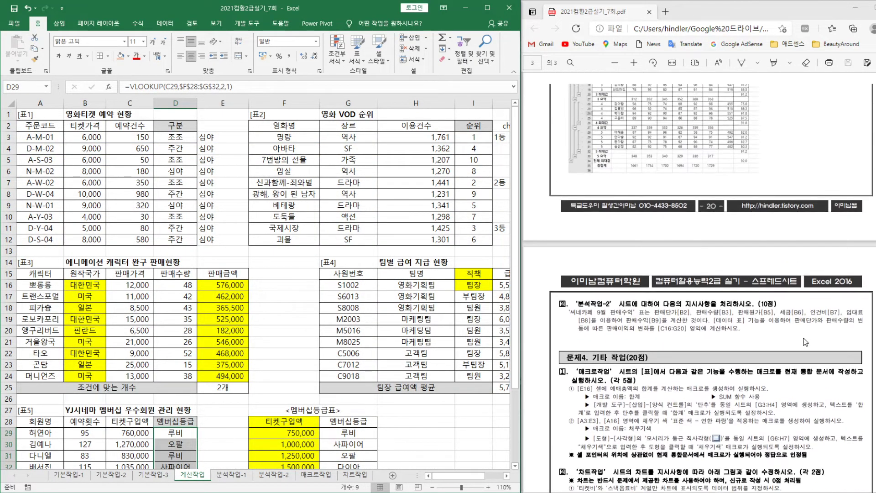
{"action": "scroll", "coordinate": [805, 342], "scroll_direction": "up", "scroll_amount": 10}
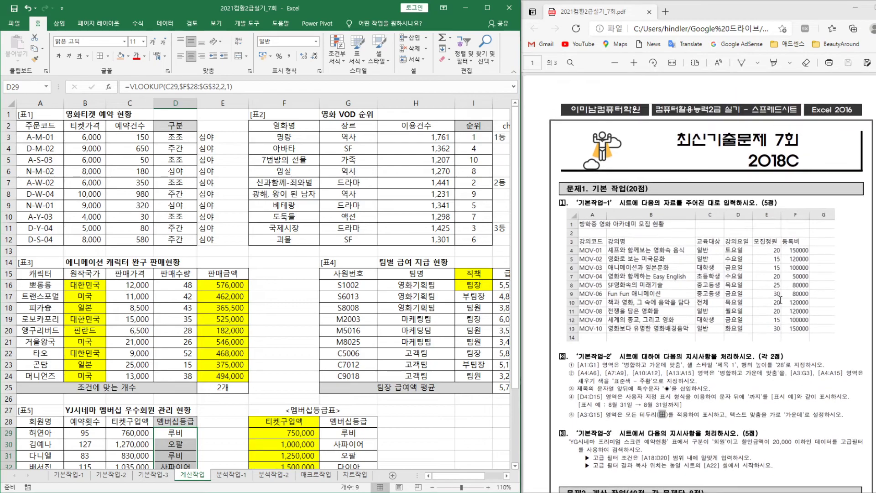
{"action": "mouse_move", "coordinate": [449, 476]}
{"action": "left_mouse_down"}
{"action": "mouse_move", "coordinate": [463, 480]}
{"action": "mouse_move", "coordinate": [450, 479]}
{"action": "left_mouse_up"}
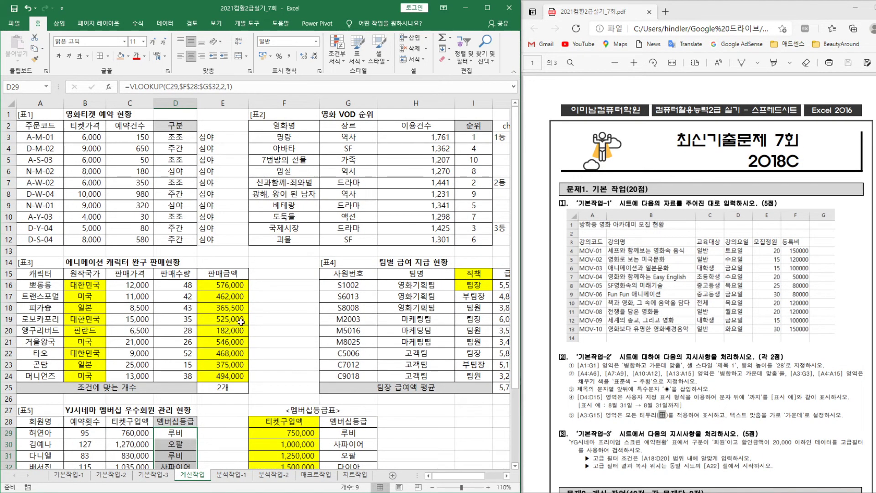